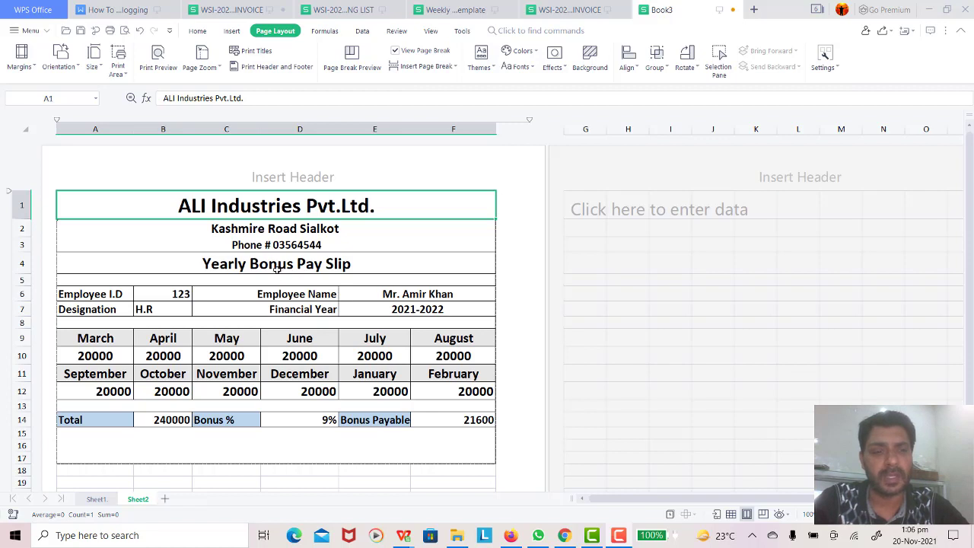
# Pick employee 786 from the B6 ID list to update the slip, then set it back to 123.
pyautogui.click(304, 263)
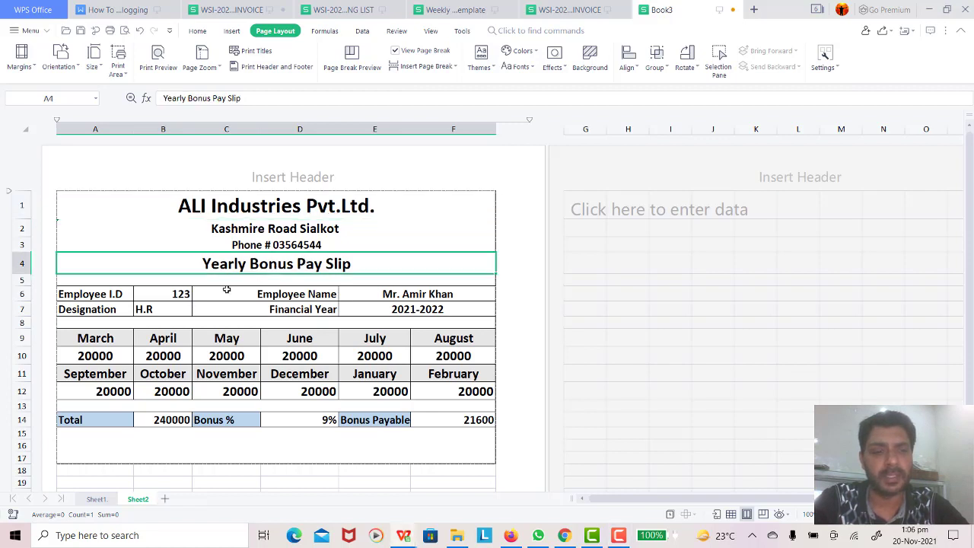
pyautogui.click(181, 299)
pyautogui.click(196, 297)
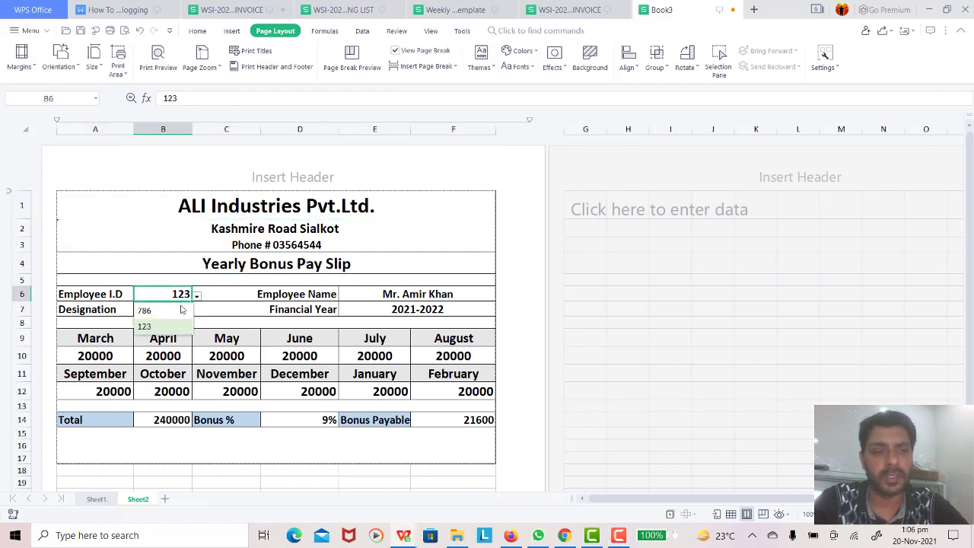
pyautogui.click(169, 311)
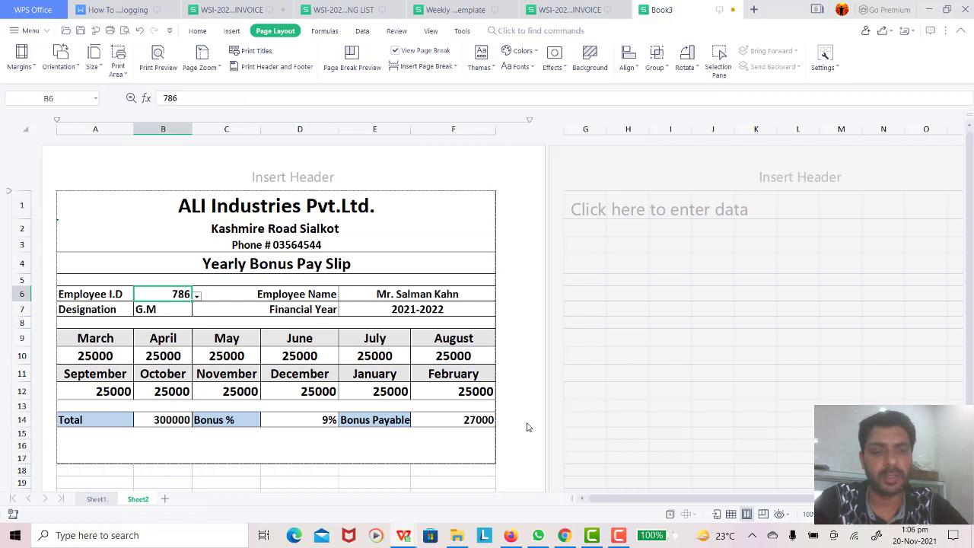
pyautogui.click(198, 297)
pyautogui.click(160, 325)
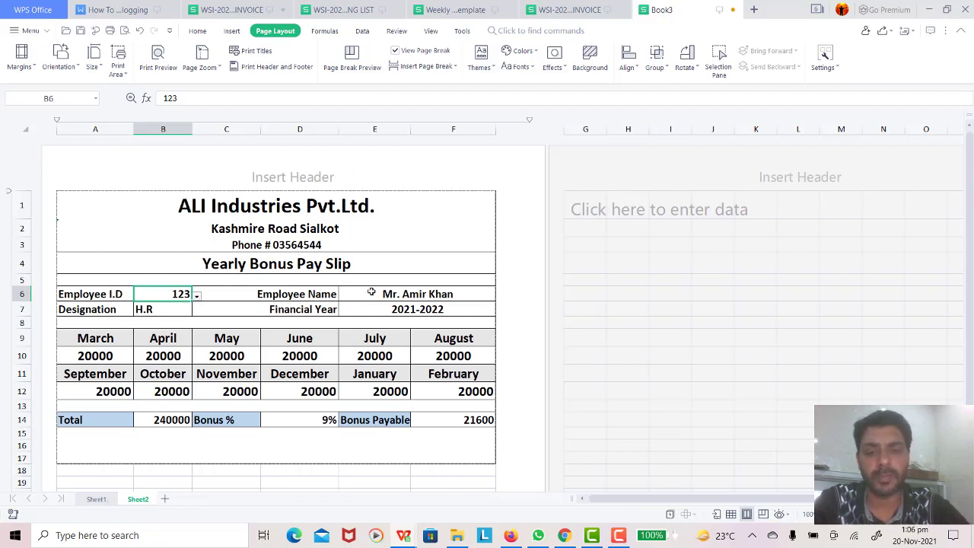
pyautogui.click(566, 535)
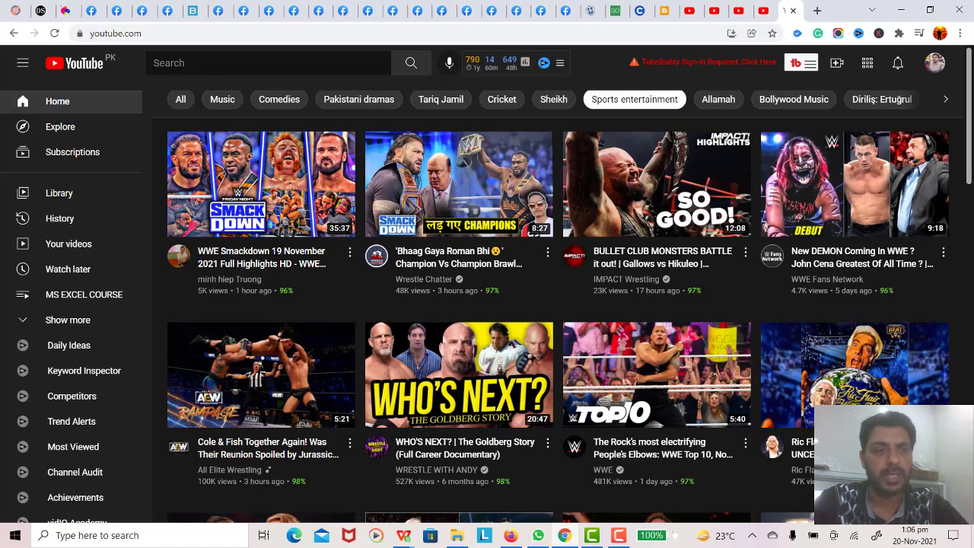
# Search YouTube for 'sir ali' and scroll through the results.
pyautogui.click(216, 69)
pyautogui.write('sir')
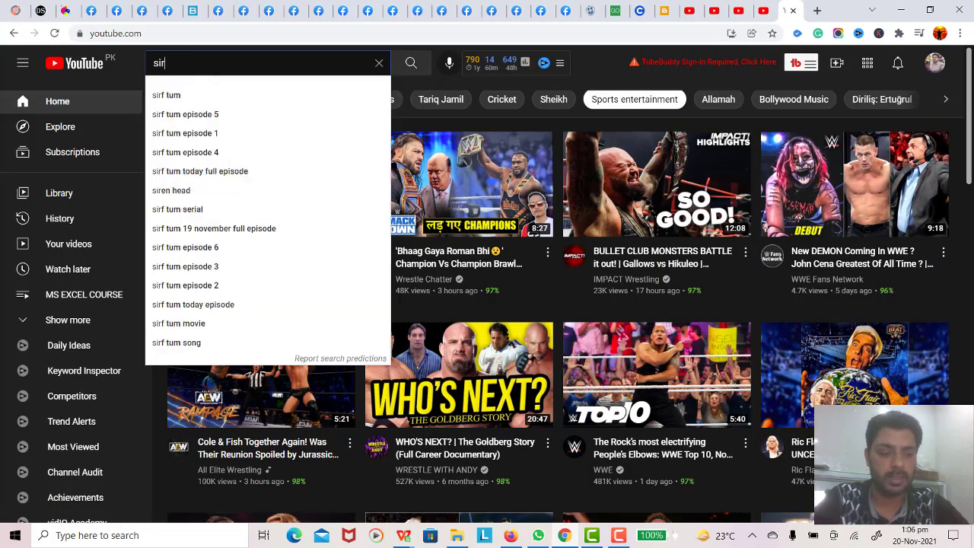
pyautogui.write(' ali')
pyautogui.press('Return')
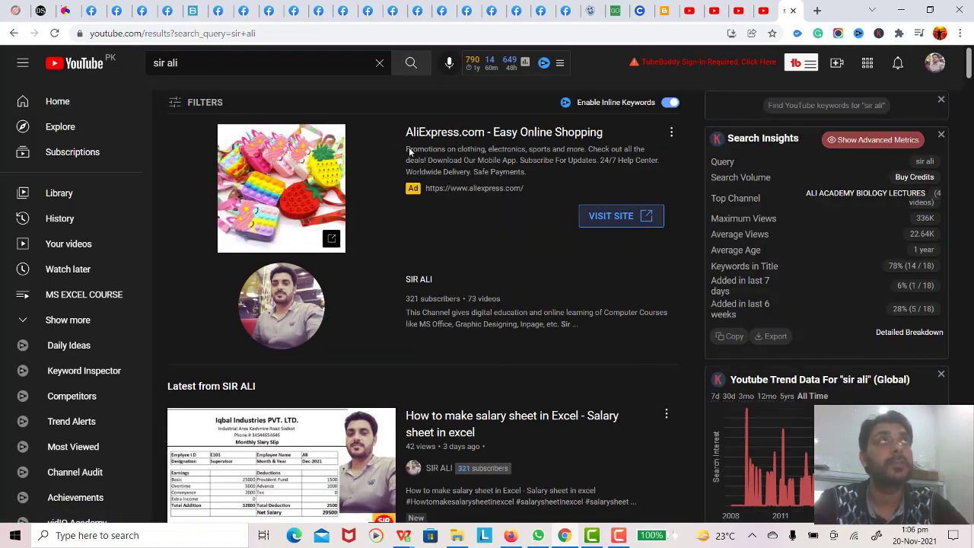
pyautogui.scroll(-1, 410, 151)
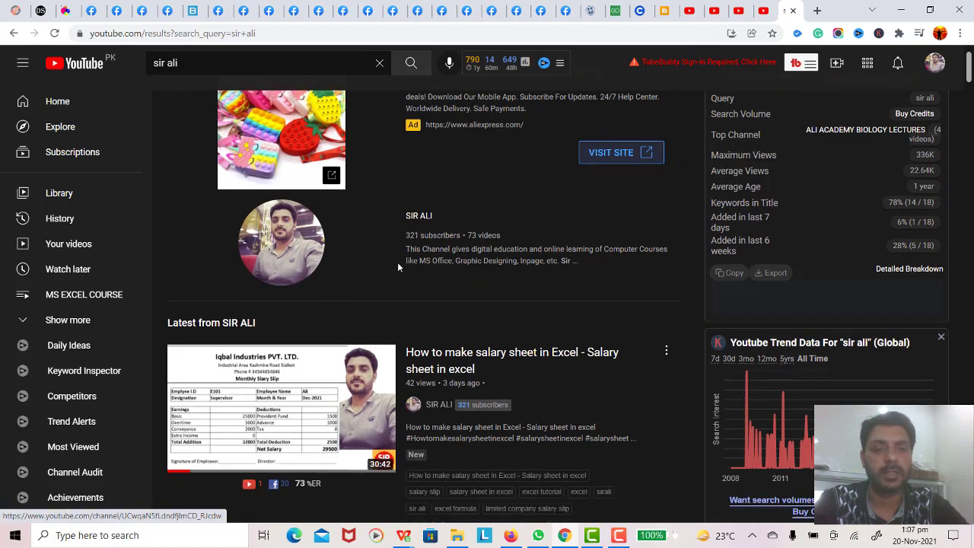
pyautogui.scroll(-1, 397, 285)
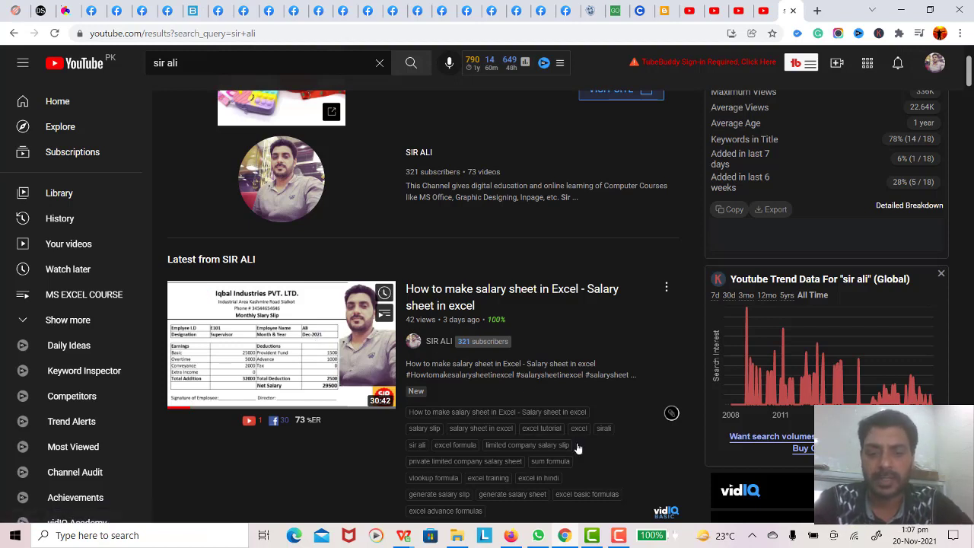
pyautogui.click(404, 536)
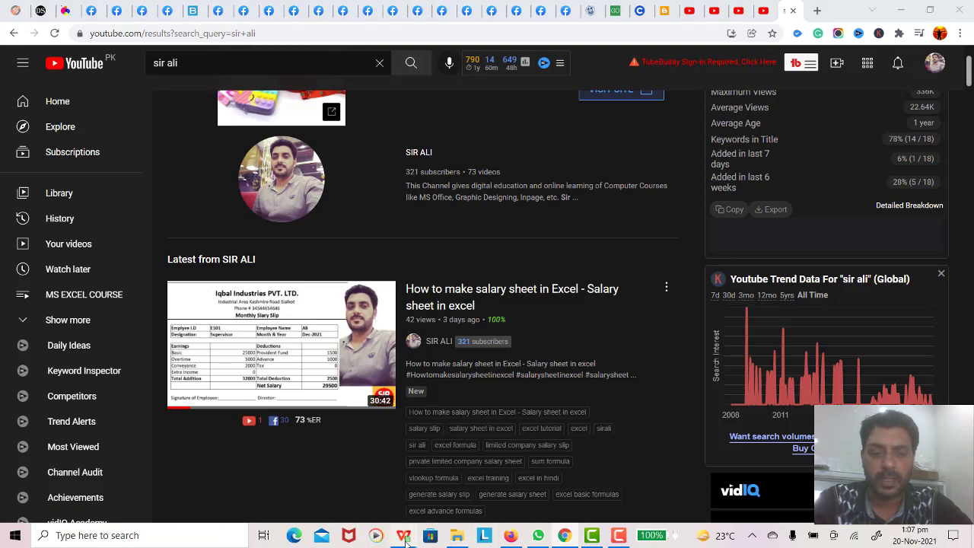
# Return to the Book3 pay slip, then create a new blank workbook, Book4.
pyautogui.click(750, 457)
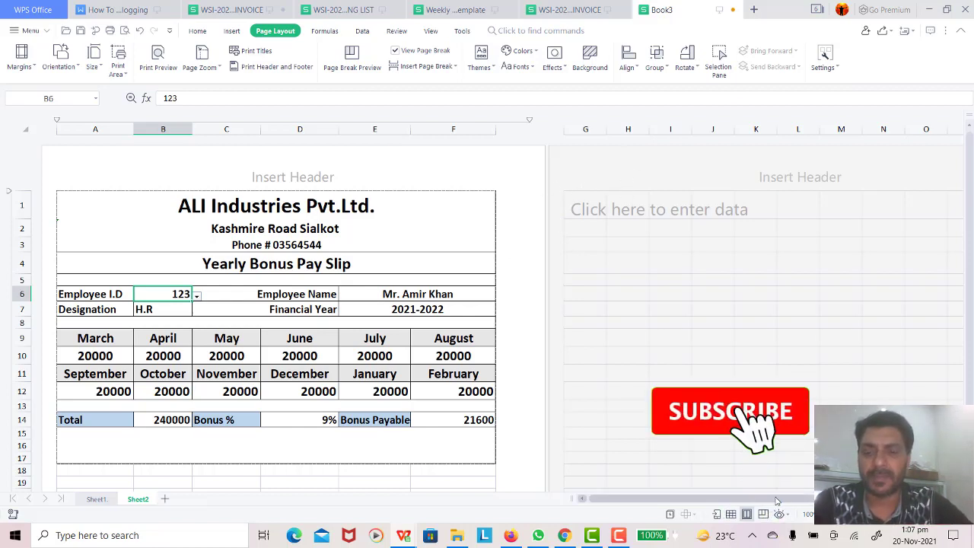
pyautogui.hscroll(2, 630, 343)
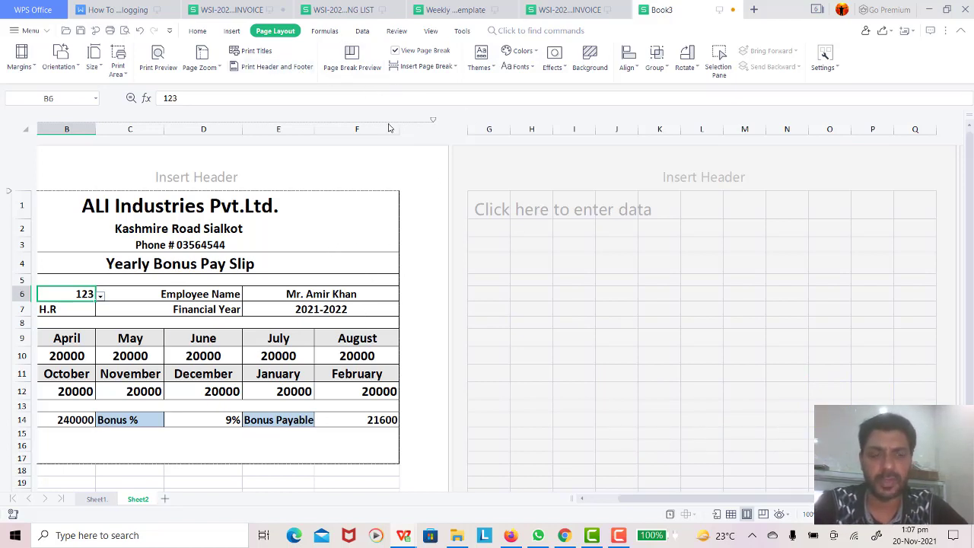
pyautogui.click(531, 203)
pyautogui.click(626, 244)
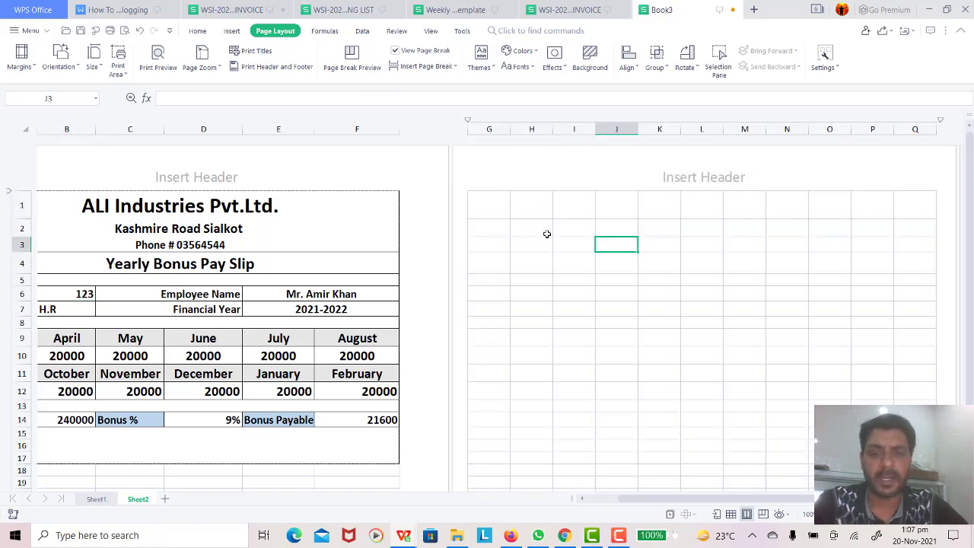
pyautogui.click(757, 11)
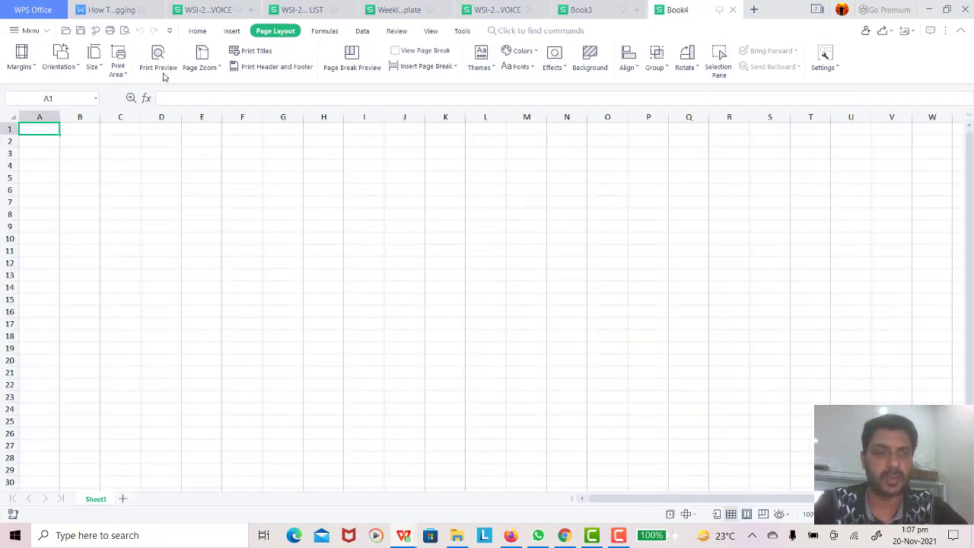
# Give Sheet1 Wide margins and display it in Page Layout view.
pyautogui.click(103, 68)
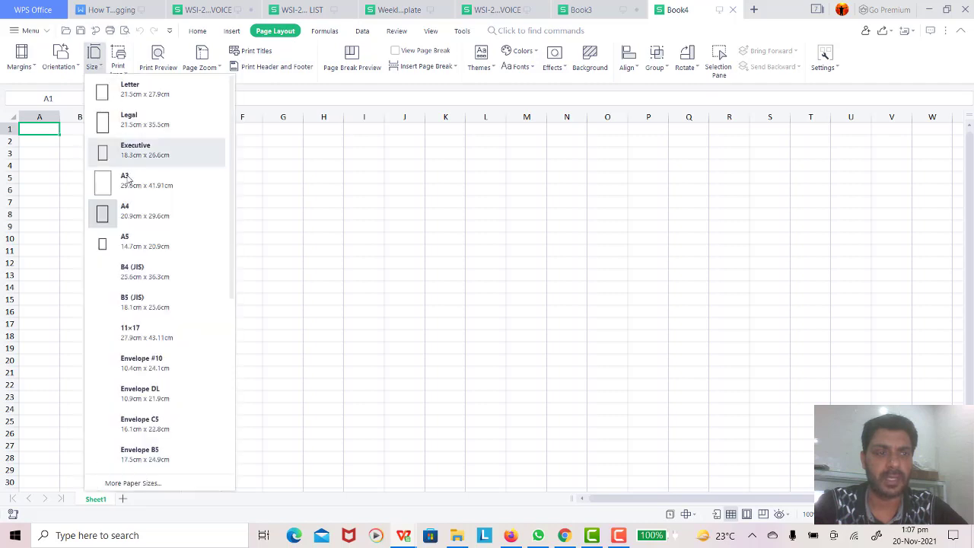
pyautogui.click(31, 60)
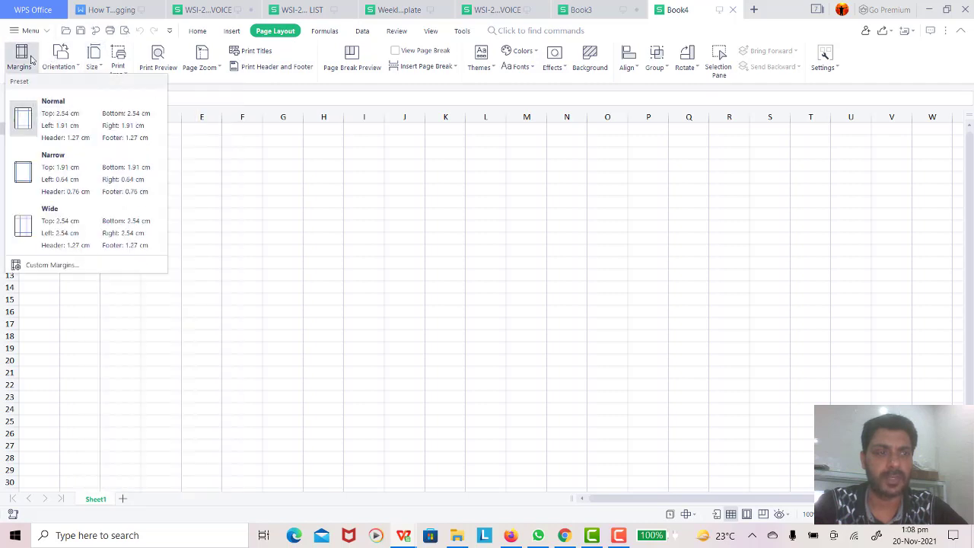
pyautogui.click(66, 220)
pyautogui.click(430, 32)
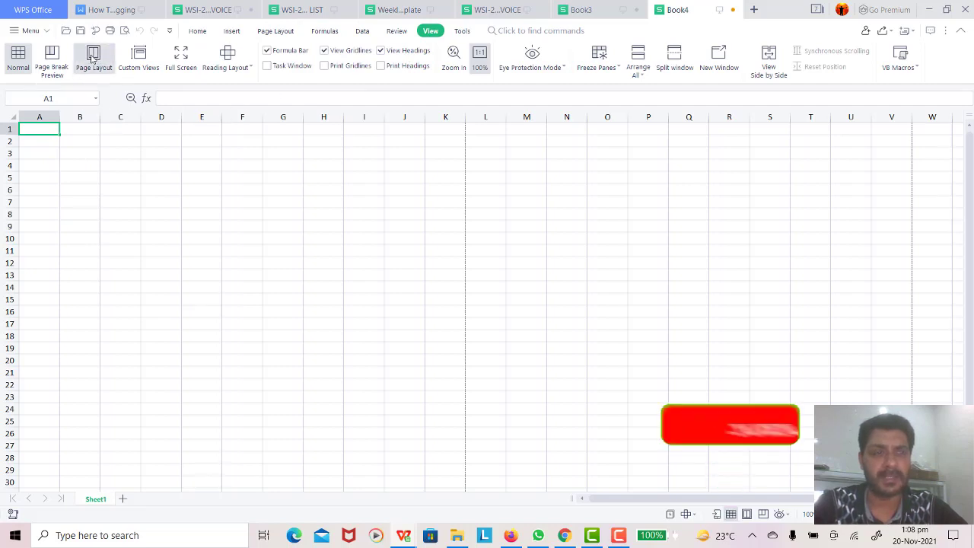
pyautogui.click(91, 59)
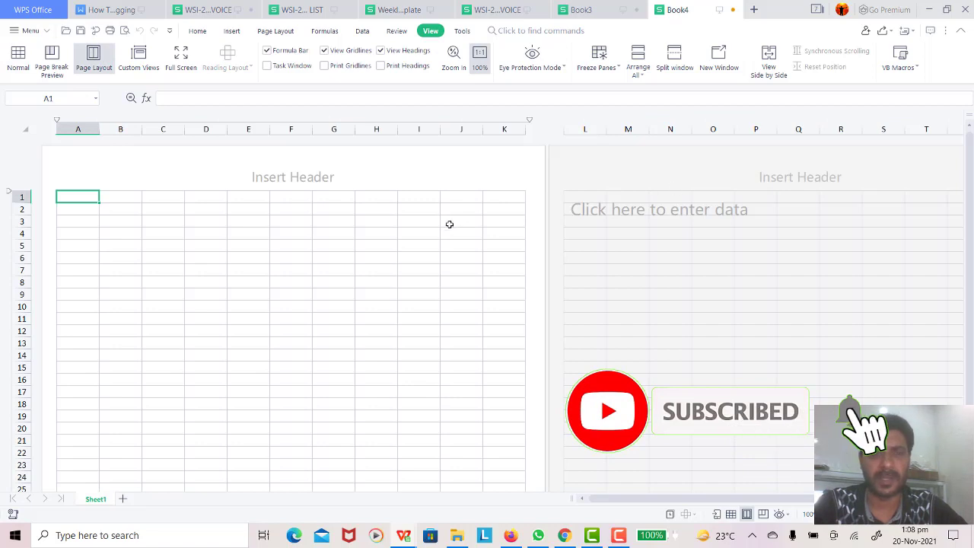
pyautogui.scroll(-4, 449, 221)
pyautogui.scroll(4, 449, 219)
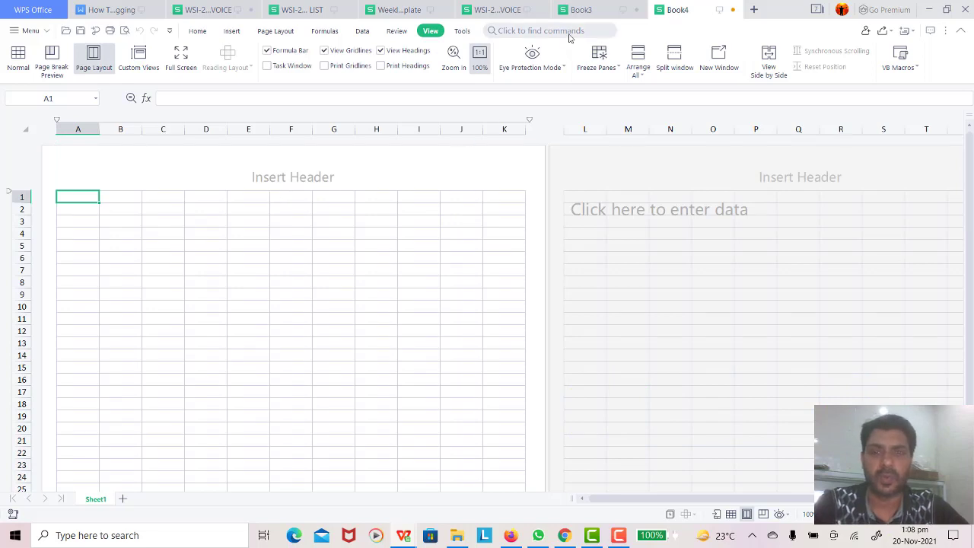
# Add Sheet2 to Book4 and return Sheet1 to Normal view.
pyautogui.click(578, 10)
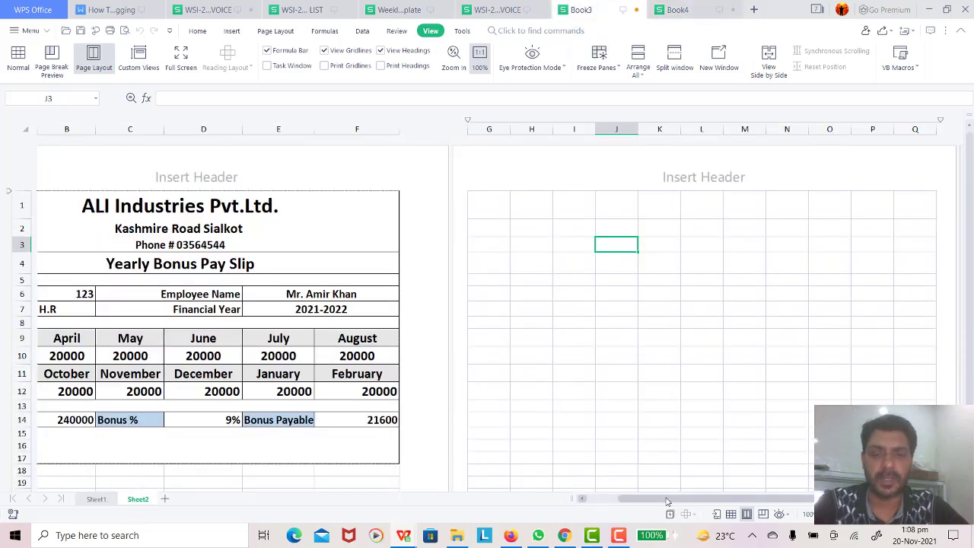
pyautogui.moveTo(663, 500); pyautogui.dragTo(641, 500)
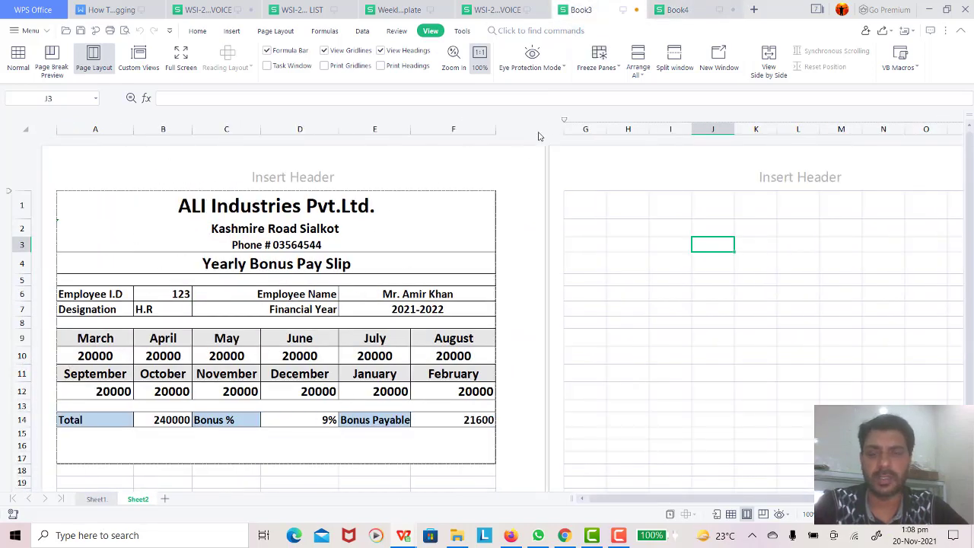
pyautogui.click(680, 9)
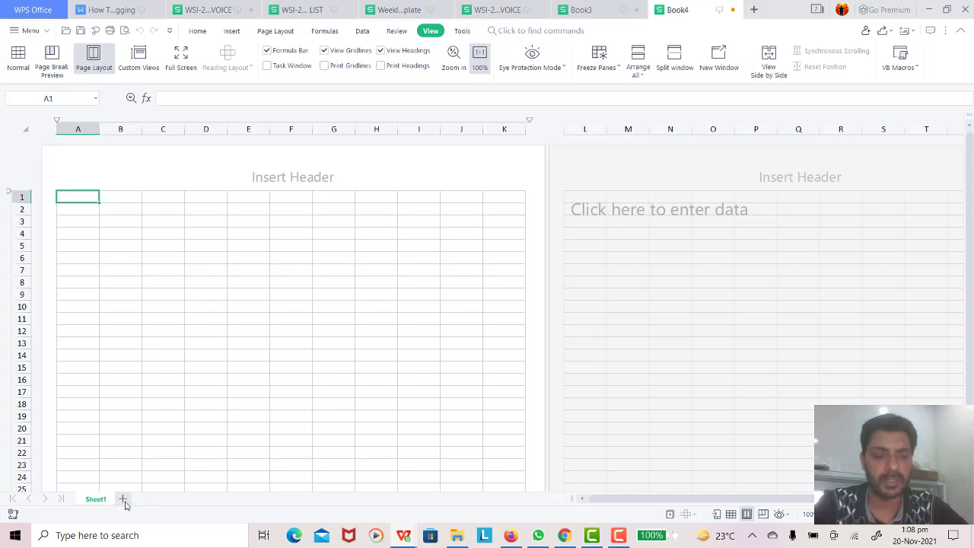
pyautogui.click(123, 500)
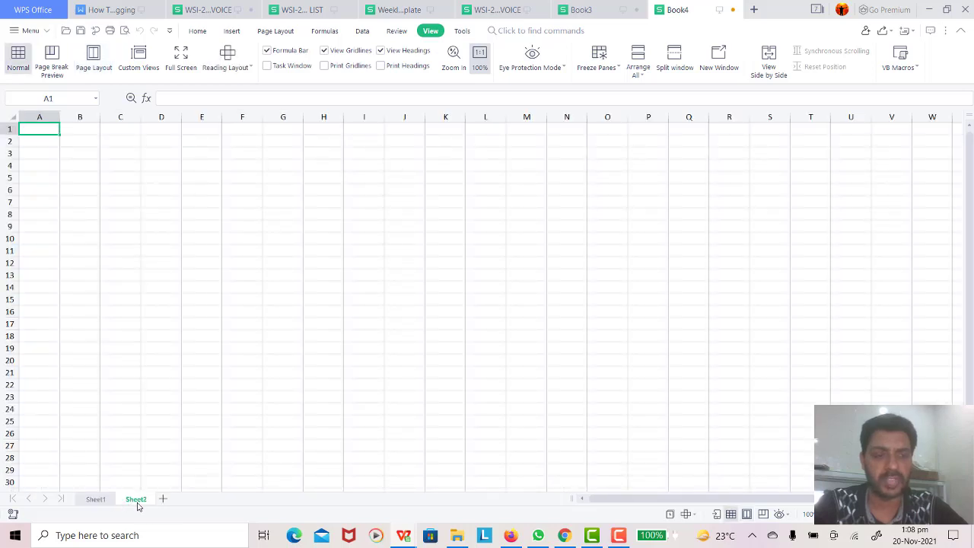
pyautogui.click(95, 499)
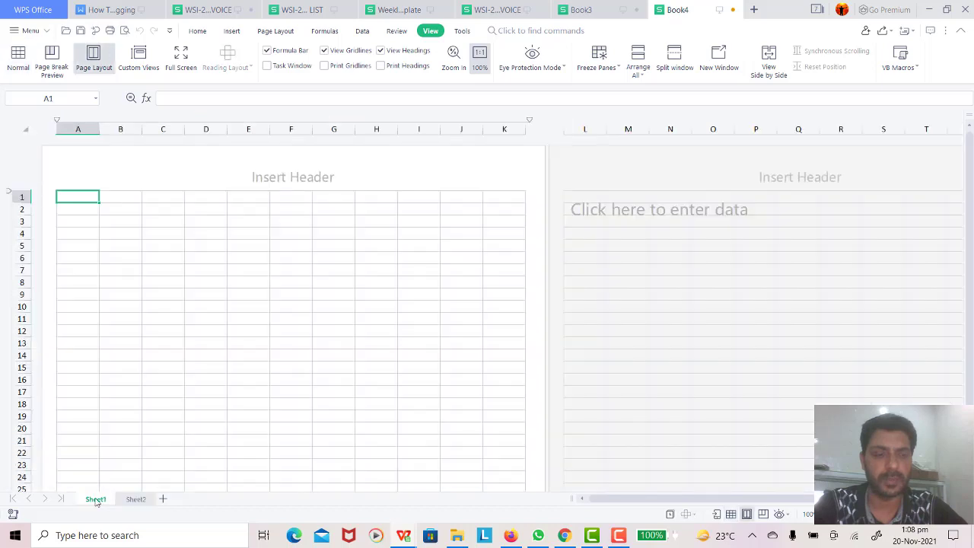
pyautogui.click(18, 61)
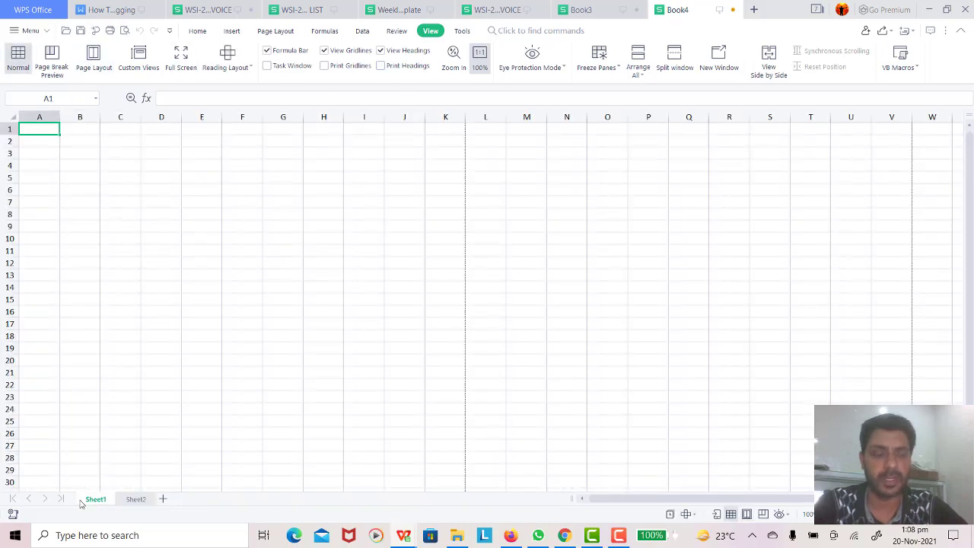
pyautogui.click(136, 500)
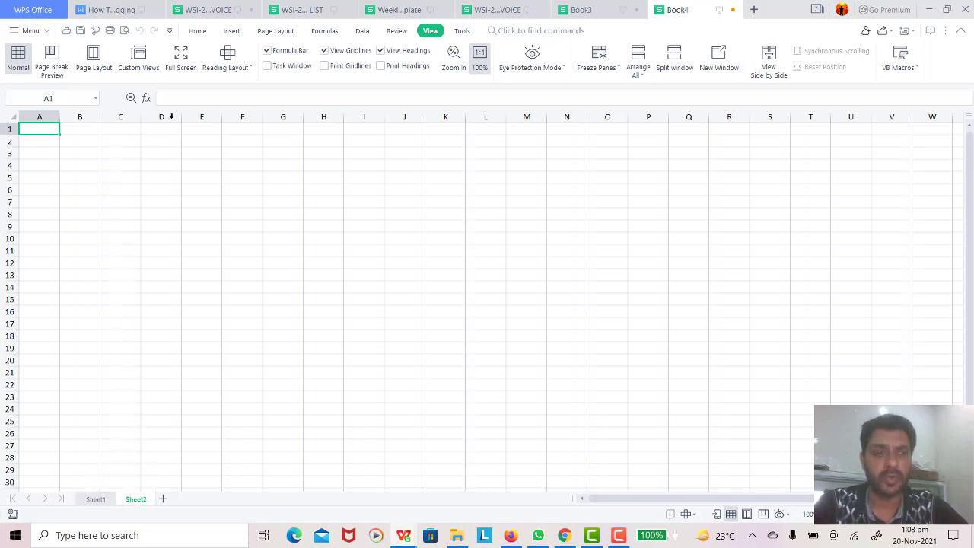
# Apply Narrow margins to Sheet2 and show it in Page Layout view.
pyautogui.click(276, 34)
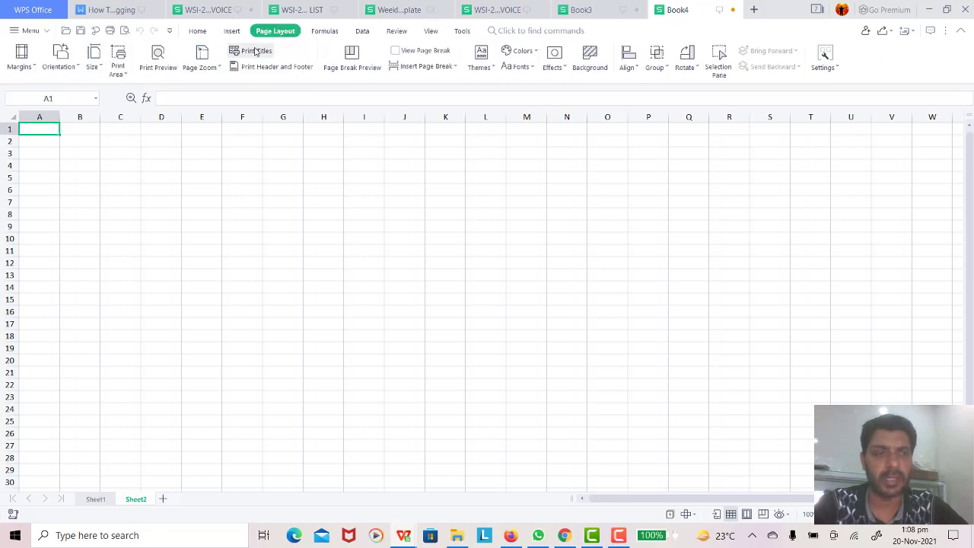
pyautogui.click(30, 62)
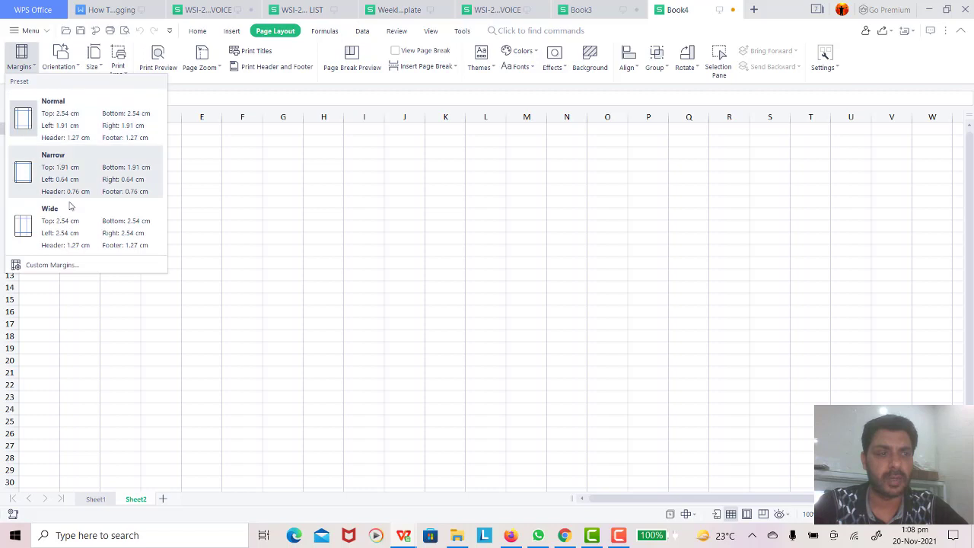
pyautogui.click(45, 168)
pyautogui.click(430, 32)
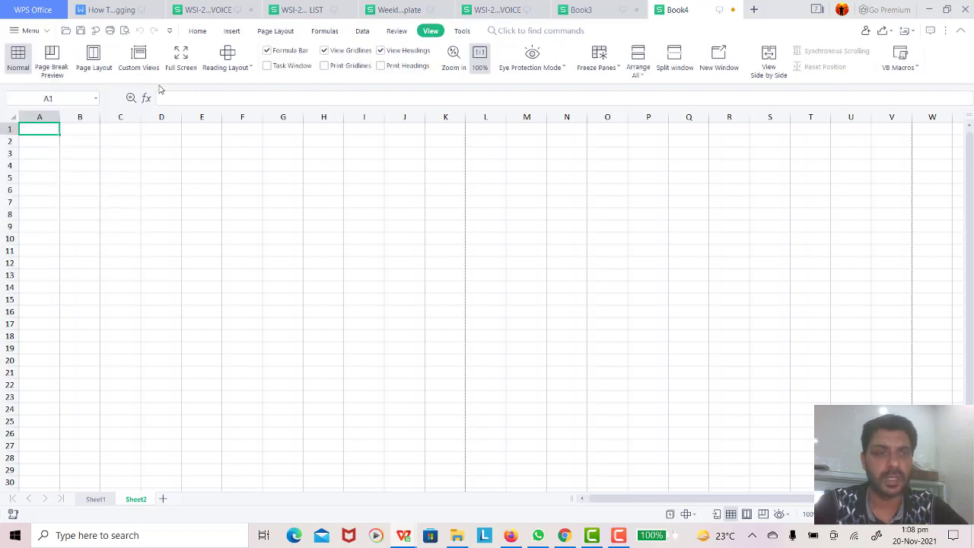
pyautogui.click(93, 57)
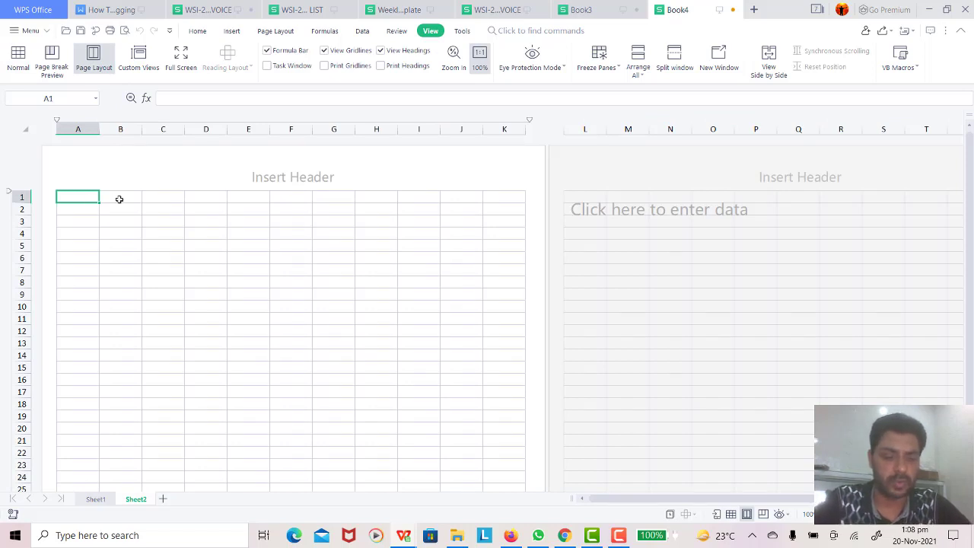
# Enter 'ALI Industries Pvt.', 'Kasgimre Road Sialkot' and the phone number line in A1–A3.
pyautogui.write('ALI ')
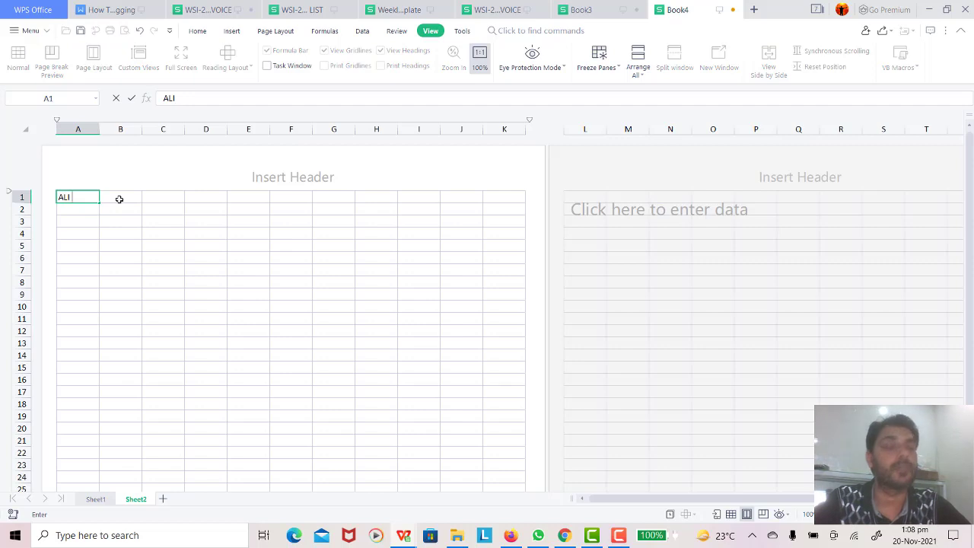
pyautogui.write('Ind')
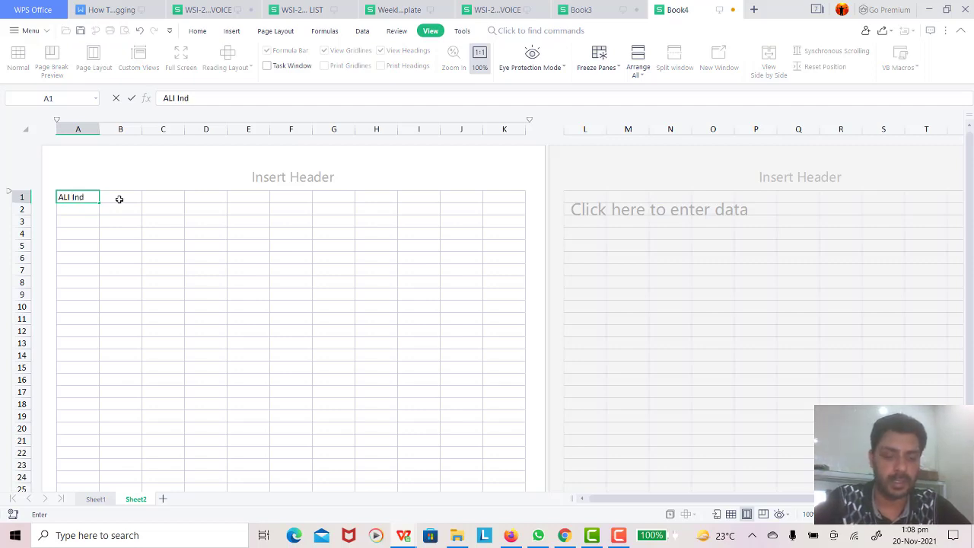
pyautogui.write('ustries P')
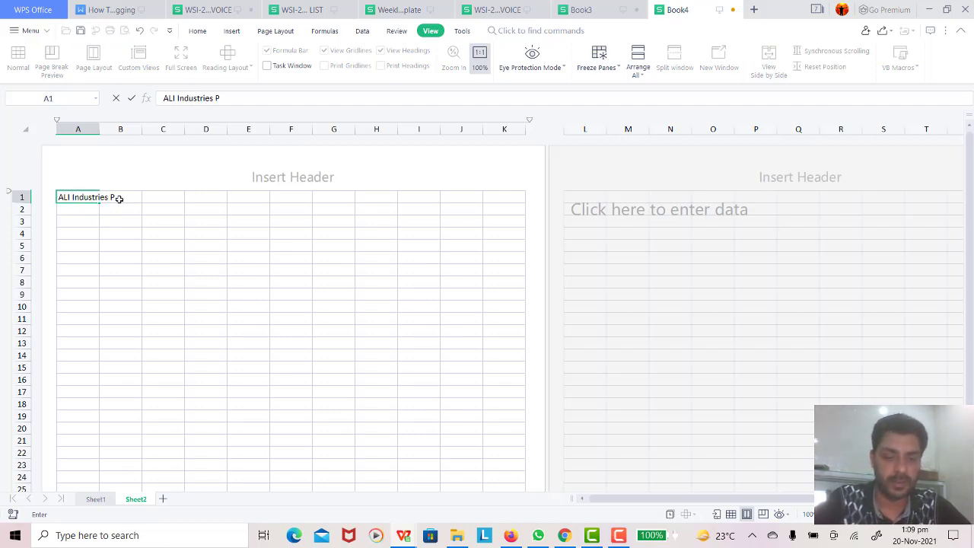
pyautogui.write('vt. Ltd.')
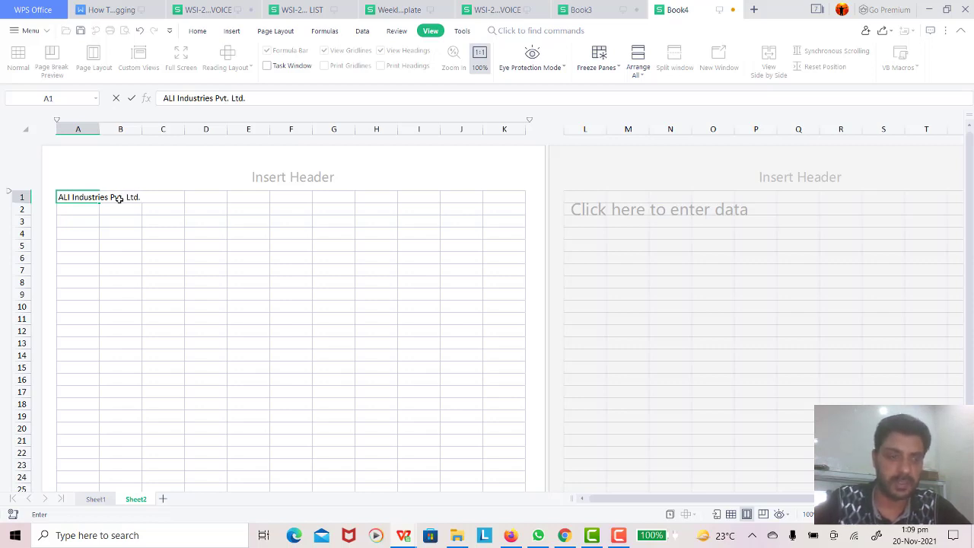
pyautogui.press('Return')
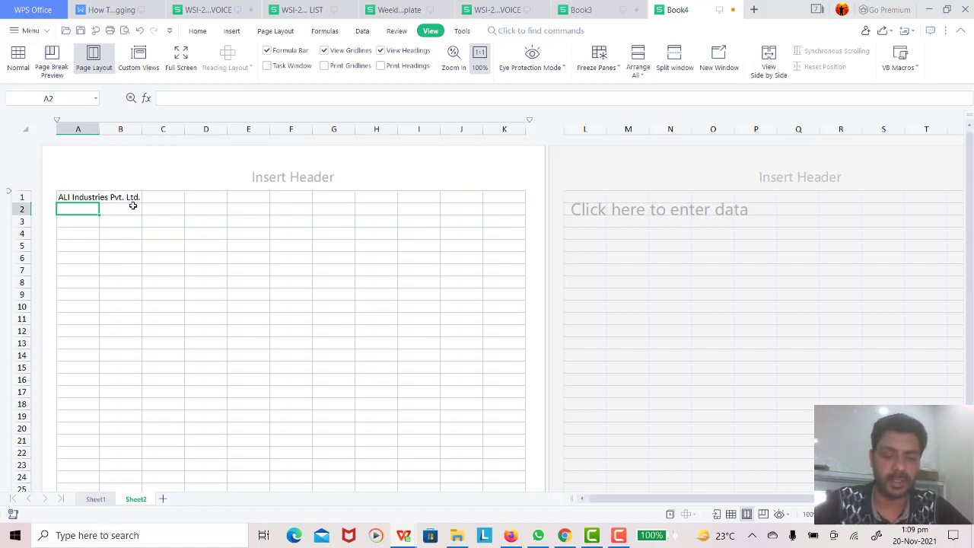
pyautogui.write('Kasgim')
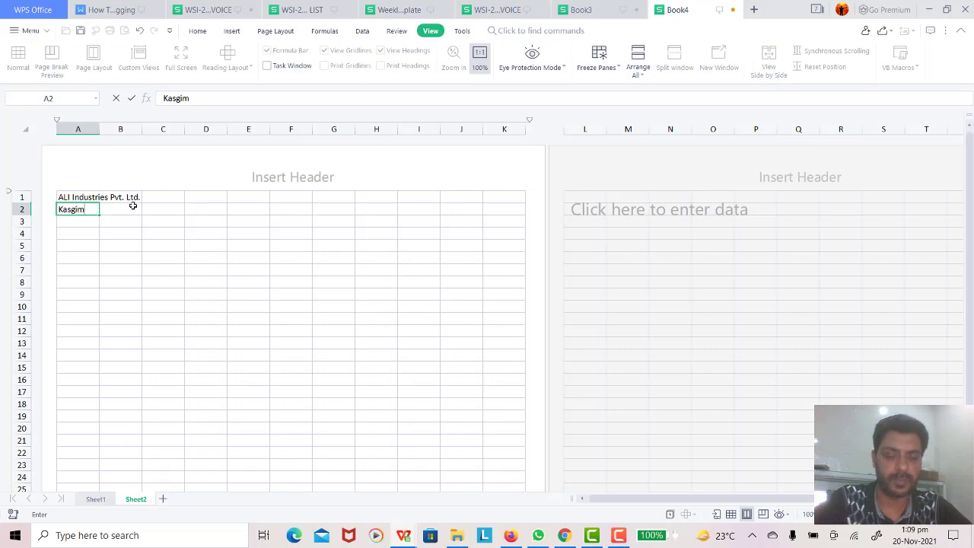
pyautogui.write('re Road')
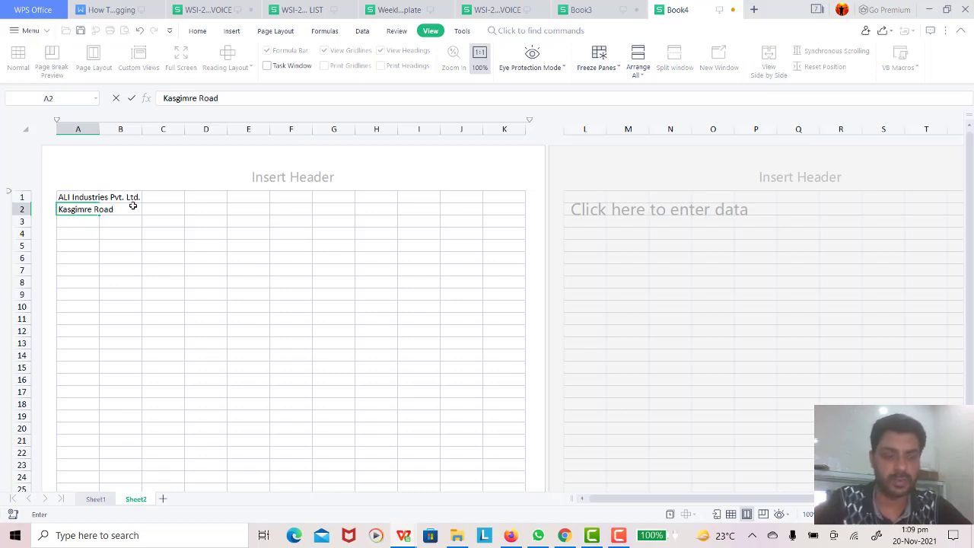
pyautogui.write(' Sialkot')
pyautogui.press('Return')
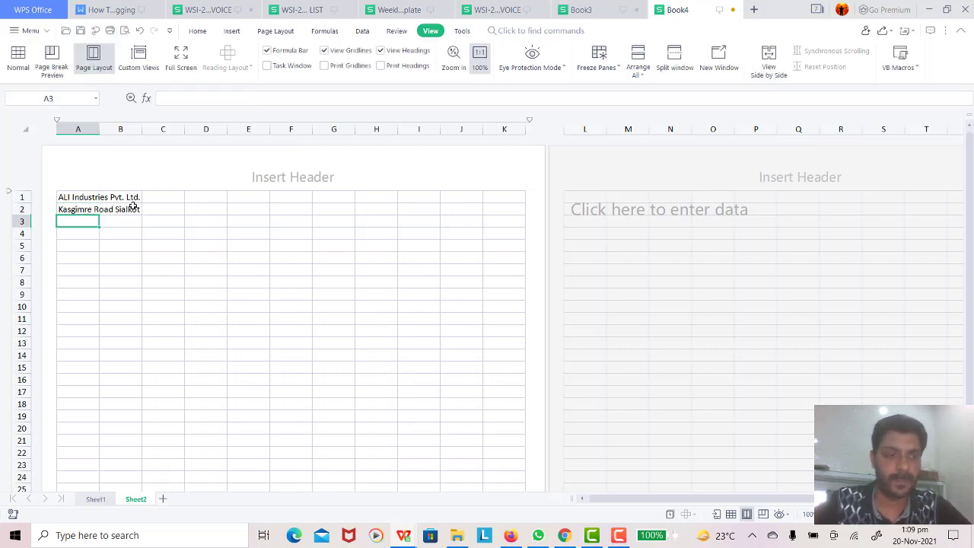
pyautogui.write('Phone')
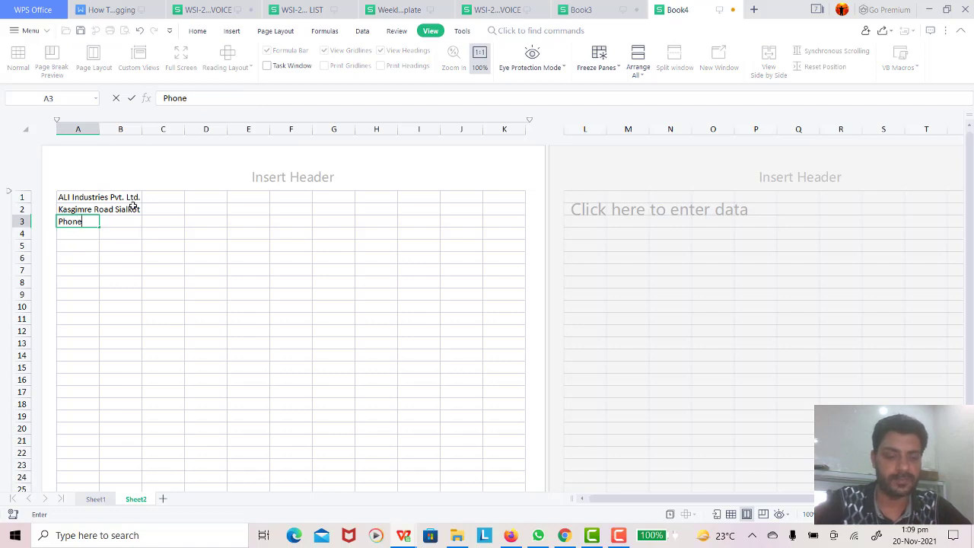
pyautogui.write('# 0.3546')
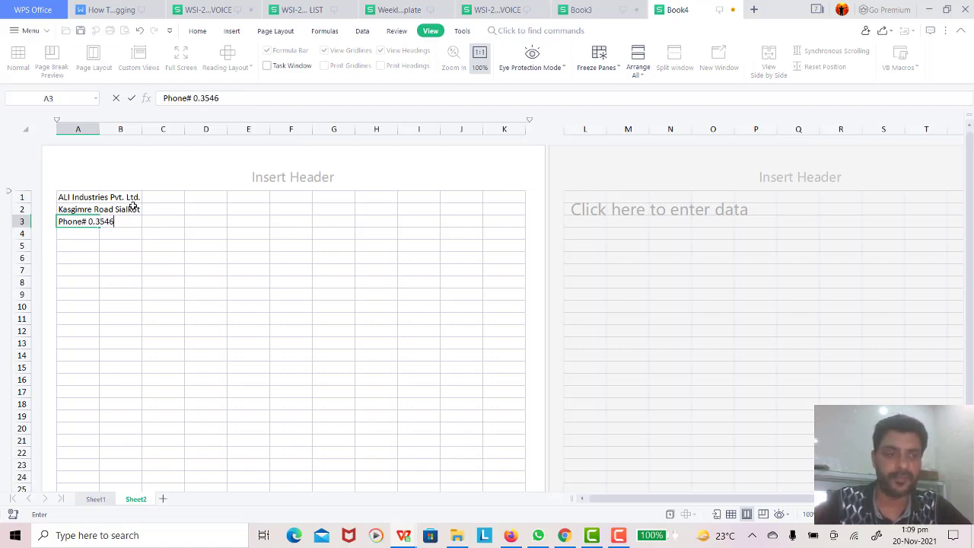
pyautogui.write('4646465')
pyautogui.press('BackSpace')
pyautogui.press('BackSpace')
pyautogui.press('BackSpace')
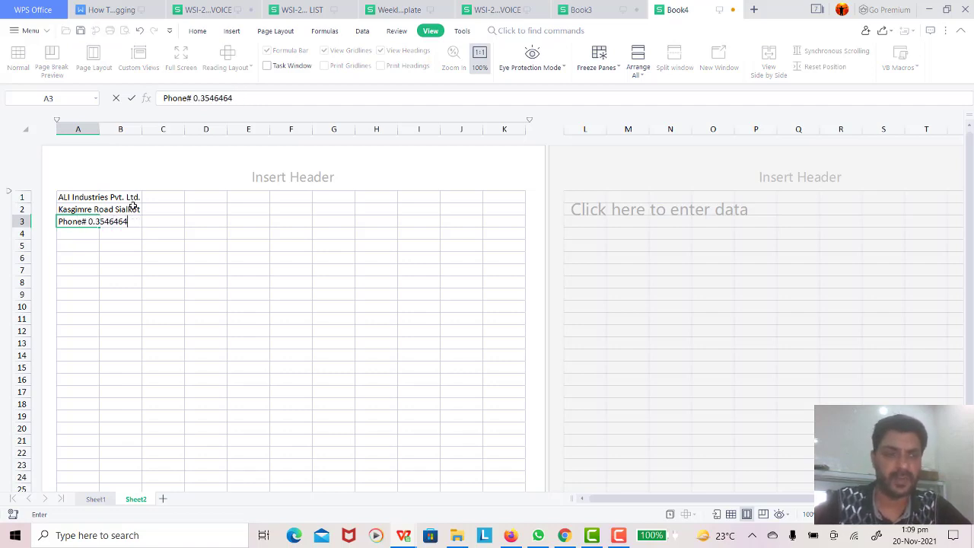
pyautogui.press('Return')
pyautogui.press('Return')
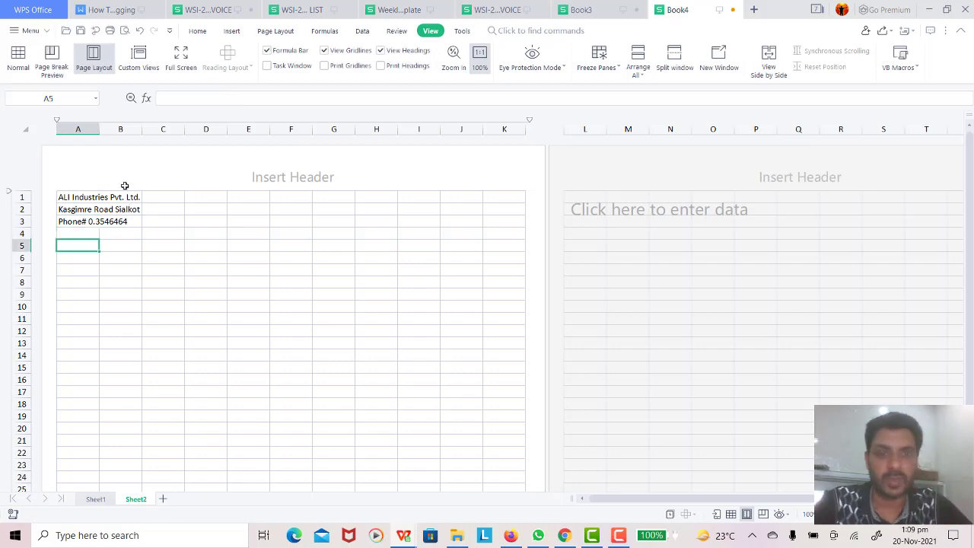
# Type the title 'Yearly Bonus Pay Slip' into A4.
pyautogui.hotkey('ctrl', 'Tab')
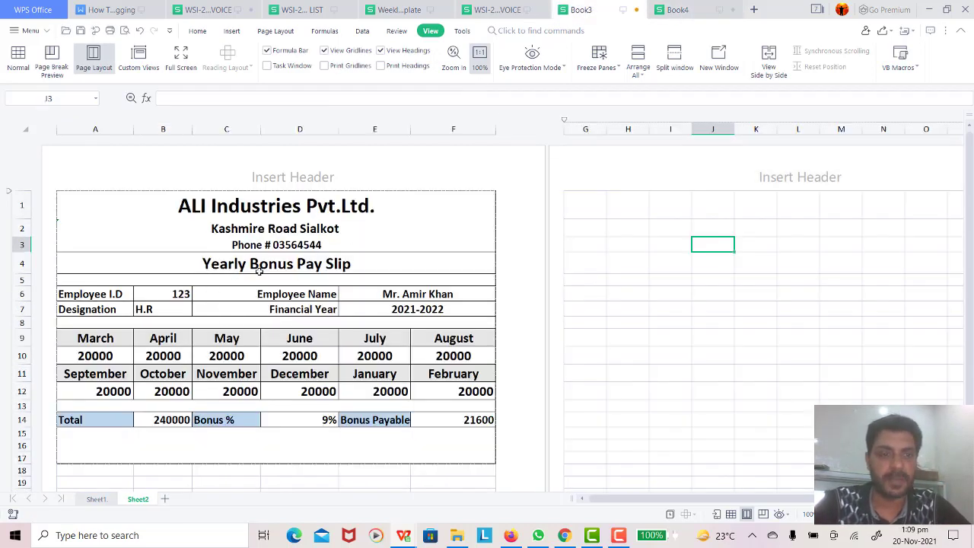
pyautogui.click(684, 9)
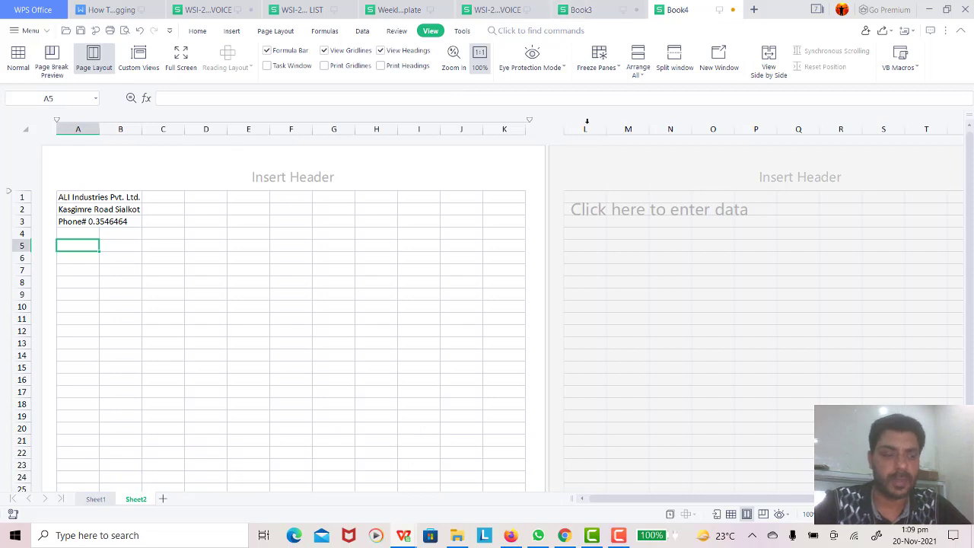
pyautogui.press('Up')
pyautogui.write('Y')
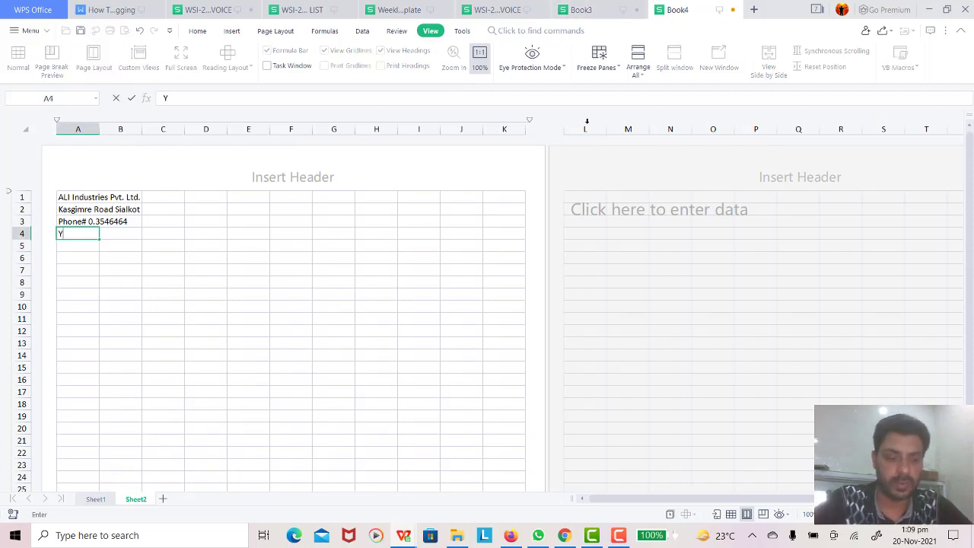
pyautogui.write('early')
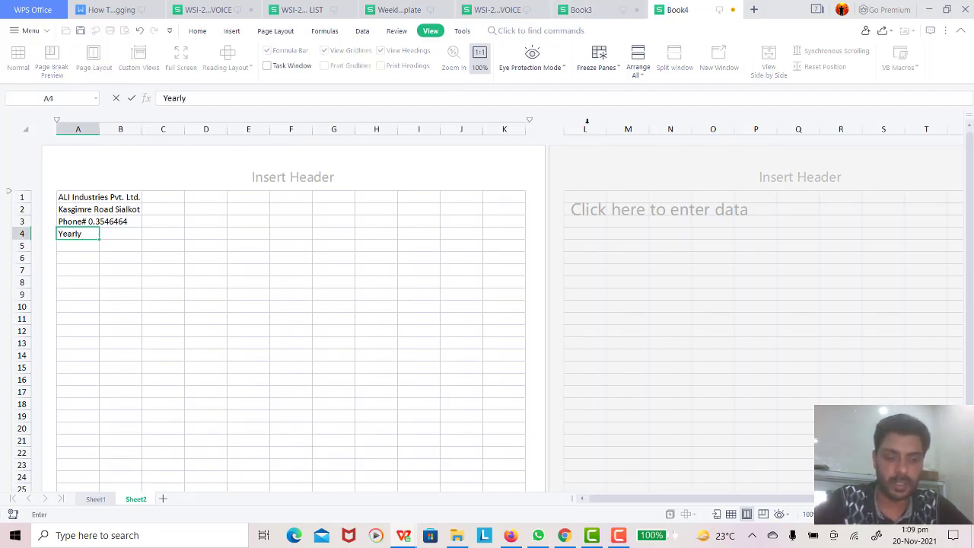
pyautogui.write(' Bonus ')
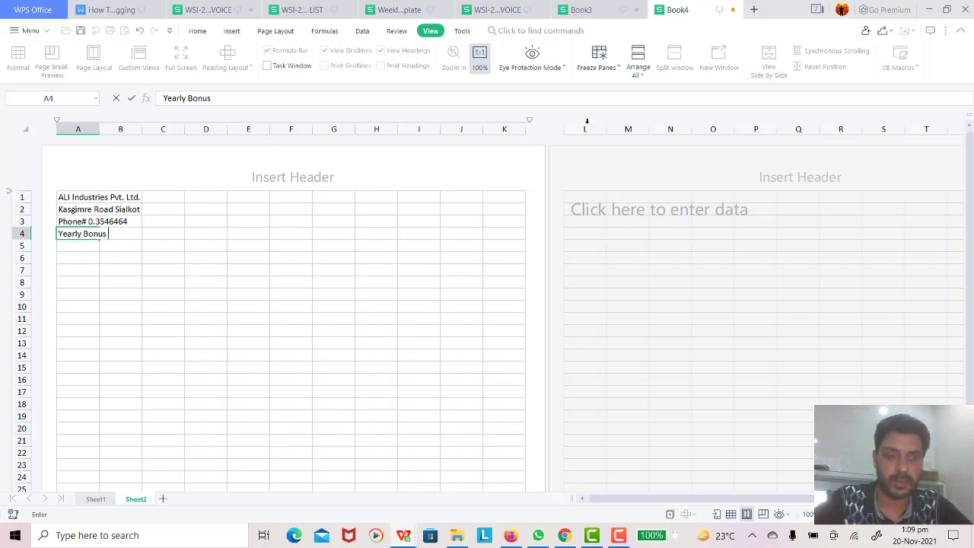
pyautogui.write('Pay Sl')
pyautogui.write('ip')
pyautogui.press('Return')
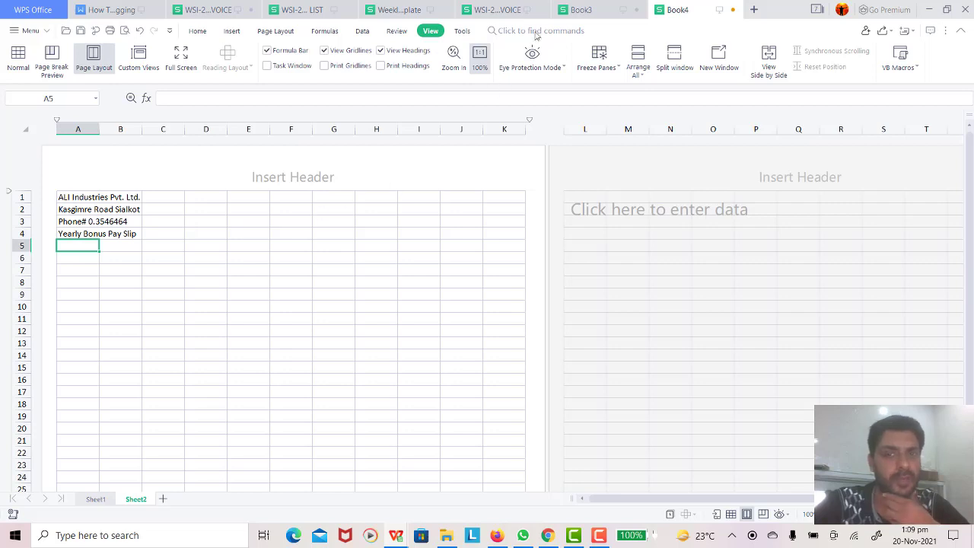
# Label A6 'Emplyee I.D' and A7 'Designation'.
pyautogui.click(572, 6)
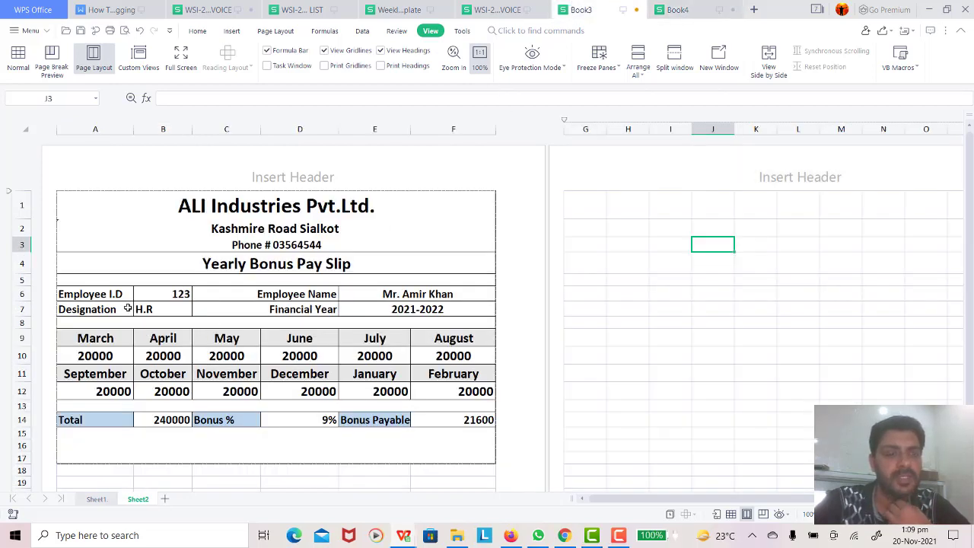
pyautogui.click(689, 7)
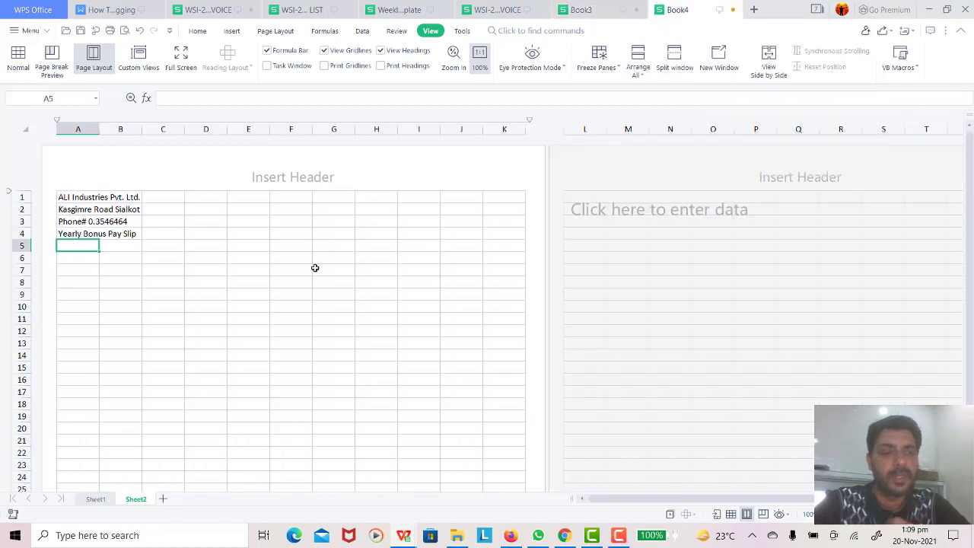
pyautogui.press('Return')
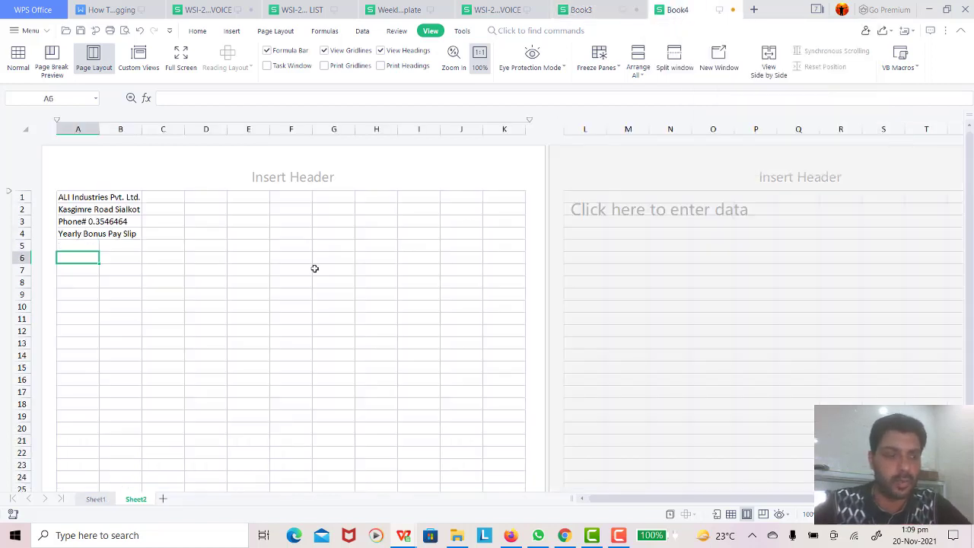
pyautogui.write('Em')
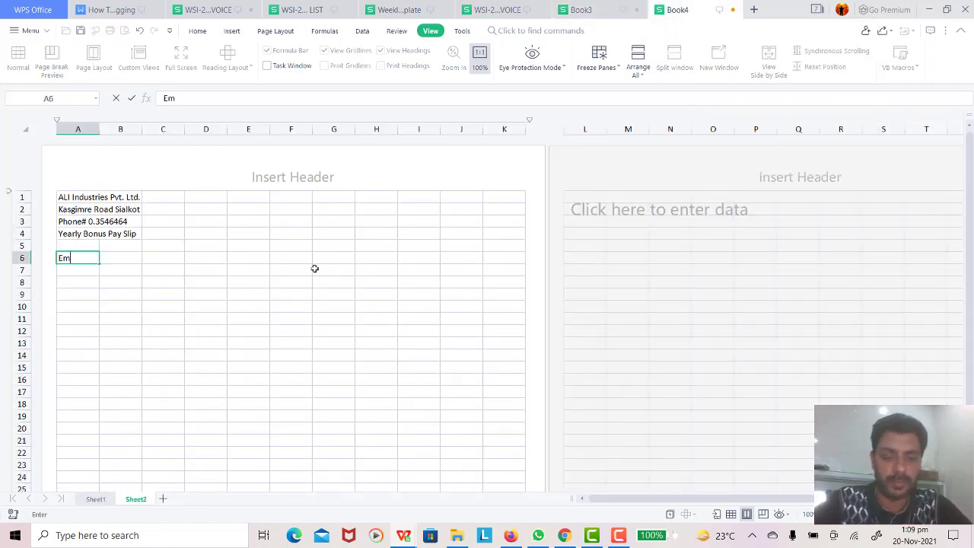
pyautogui.write('pl')
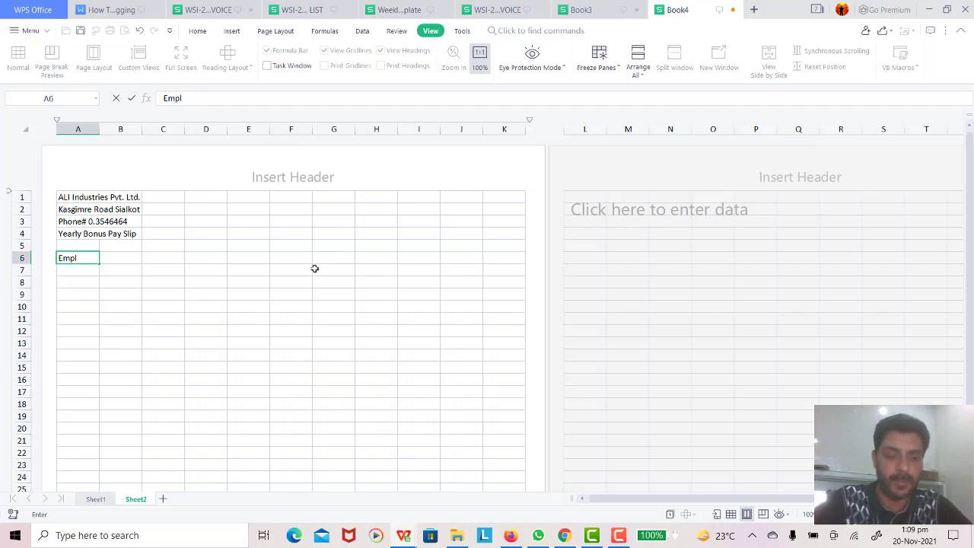
pyautogui.write('yee I.D')
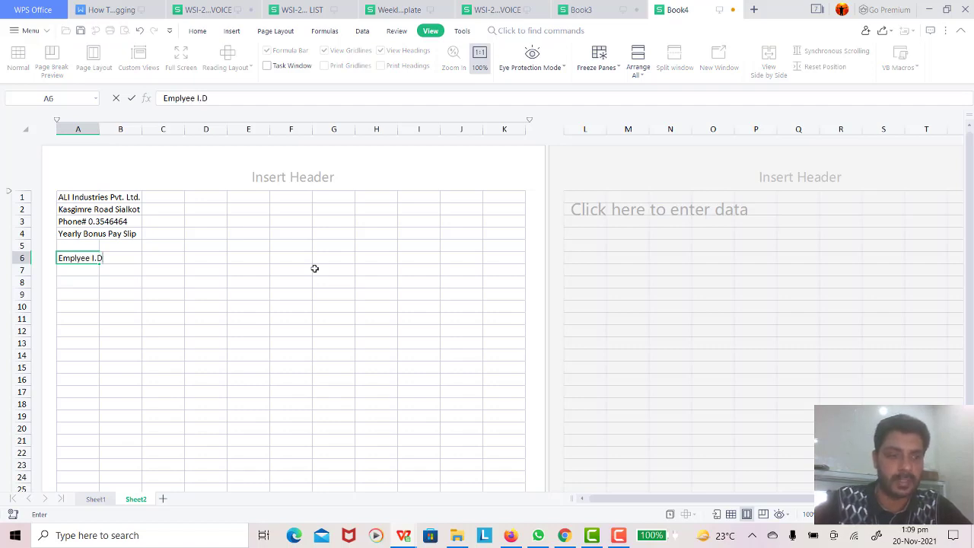
pyautogui.press('Return')
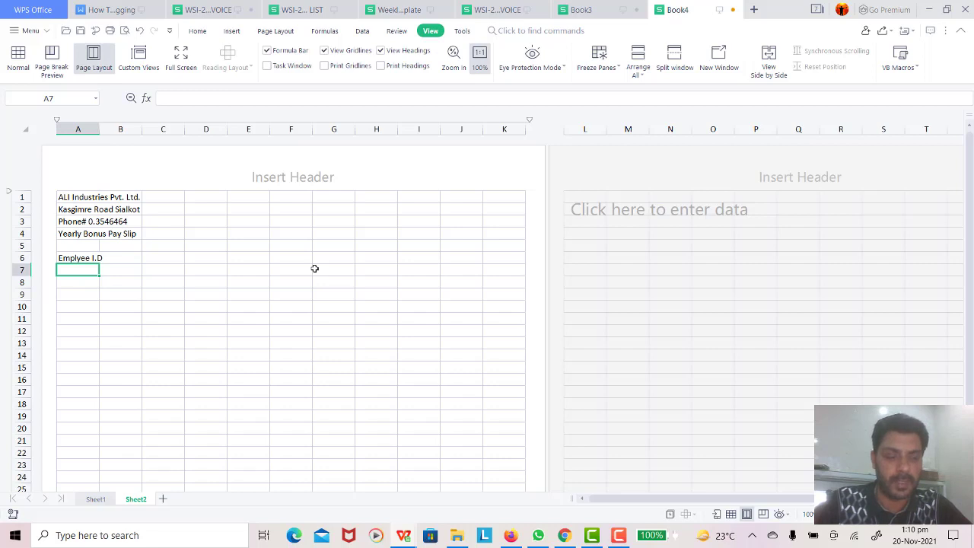
pyautogui.write('Designatio')
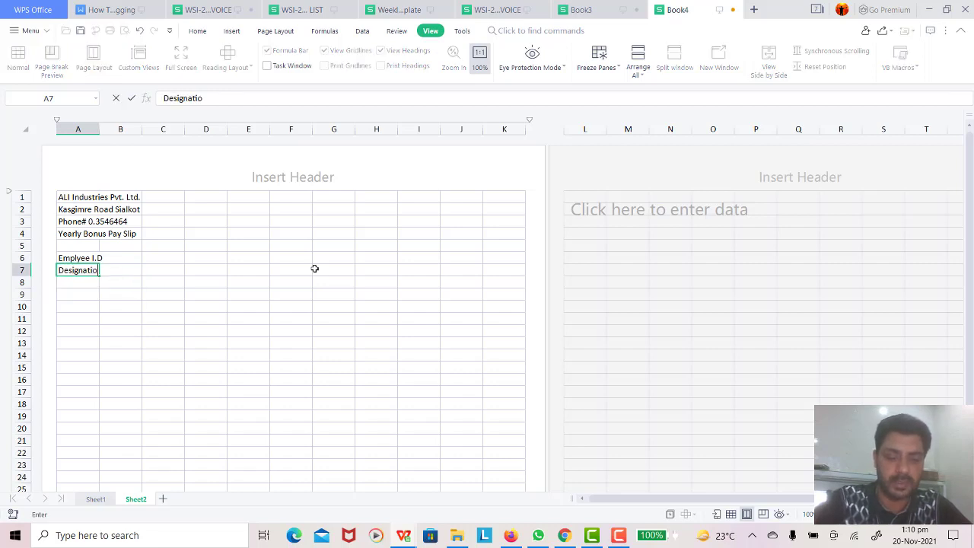
pyautogui.write('n')
pyautogui.press('Return')
# Type the label 'Employee Name' into C6.
pyautogui.press('Up')
pyautogui.press('Right')
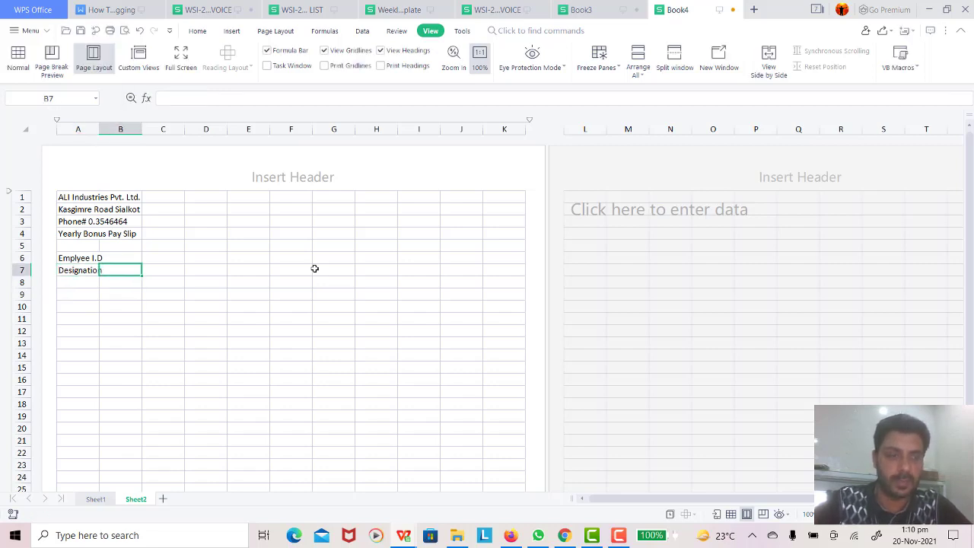
pyautogui.press('Up')
pyautogui.press('Right')
pyautogui.press('Left')
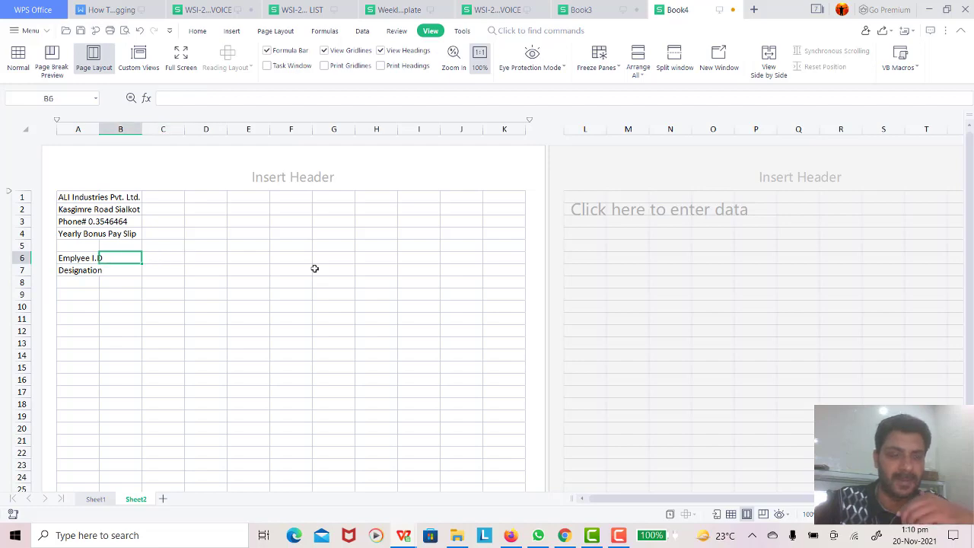
pyautogui.click(579, 10)
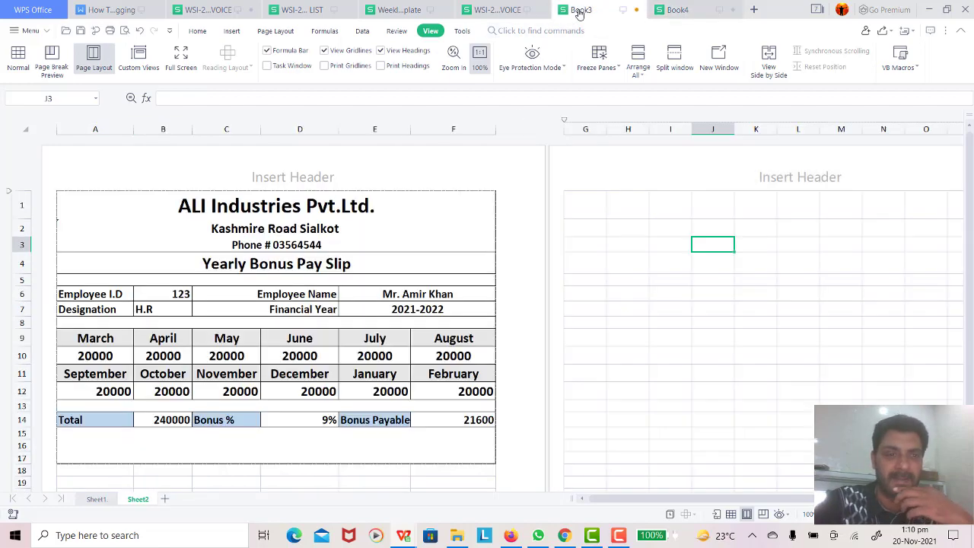
pyautogui.click(695, 8)
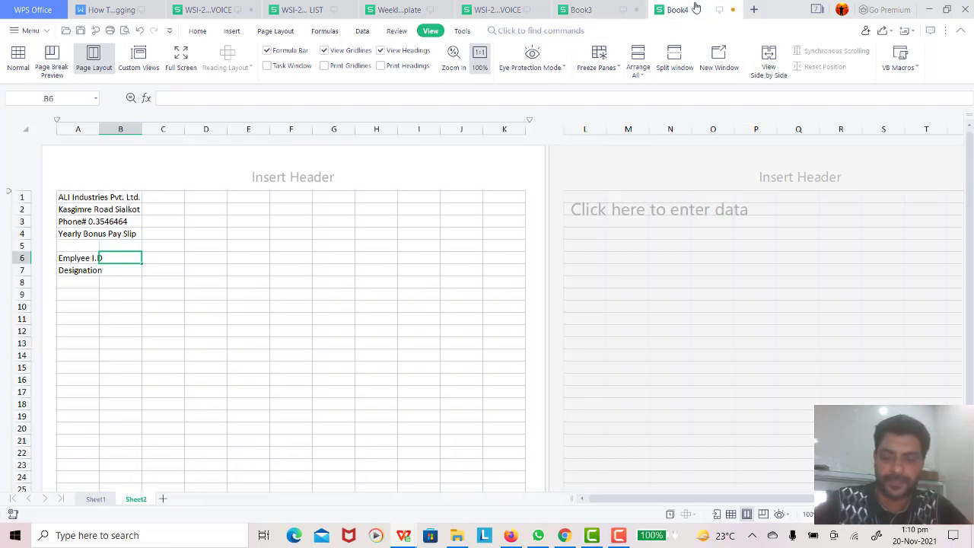
pyautogui.press('Right')
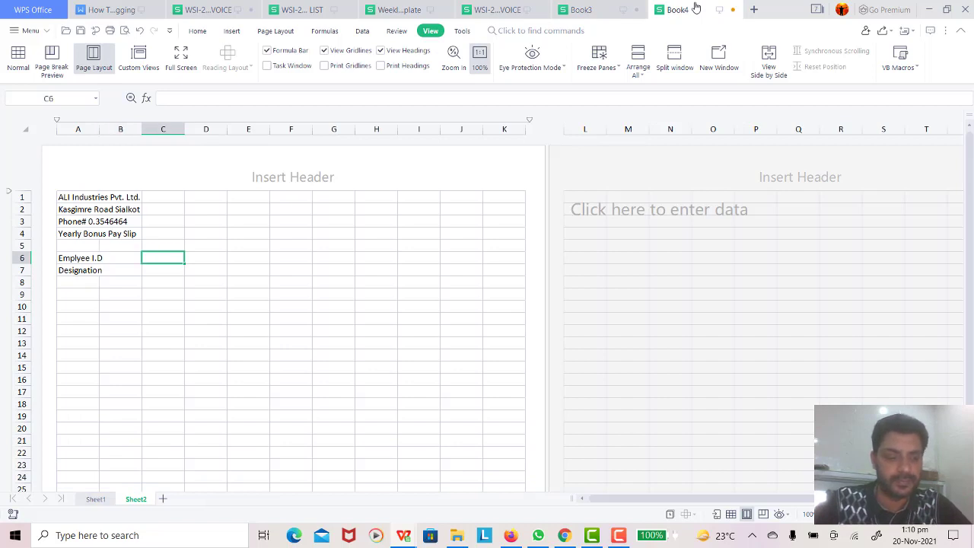
pyautogui.write('Employe')
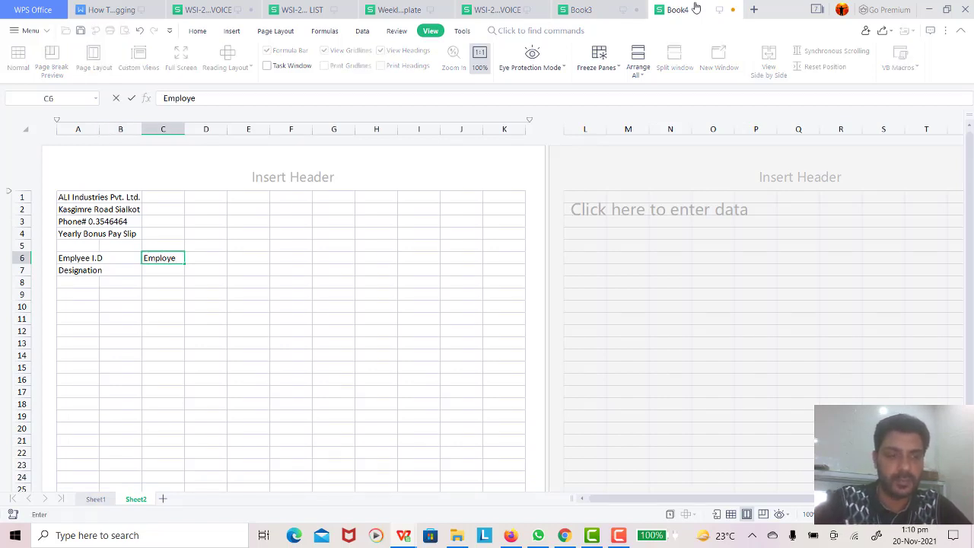
pyautogui.write('name')
pyautogui.press('BackSpace')
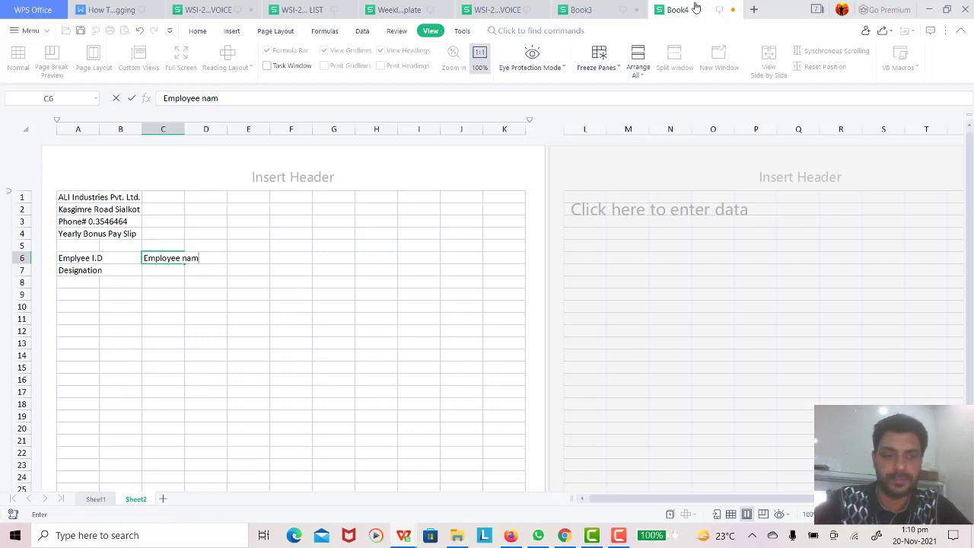
pyautogui.press('BackSpace')
pyautogui.press('BackSpace')
pyautogui.press('BackSpace')
pyautogui.write('NAm')
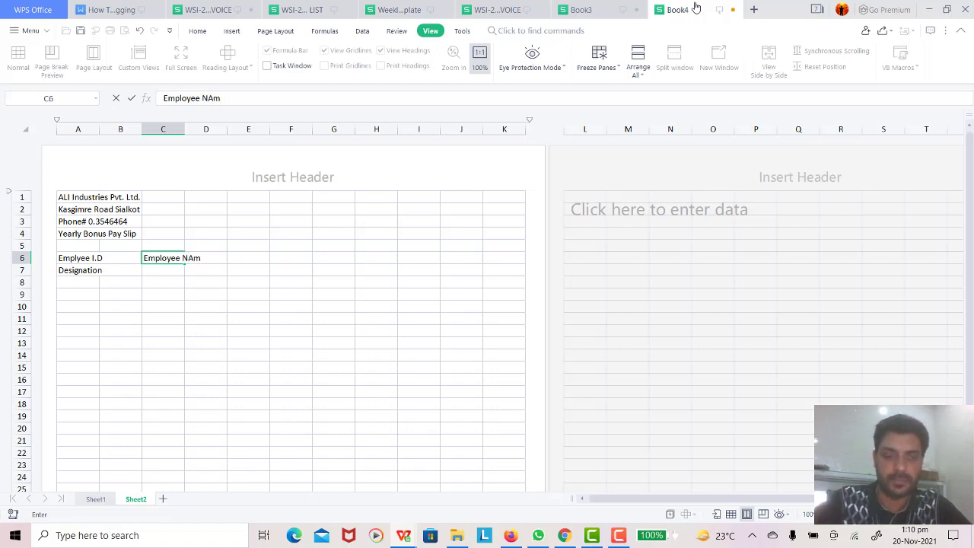
pyautogui.press('BackSpace')
pyautogui.press('BackSpace')
pyautogui.write('ame')
pyautogui.press('Return')
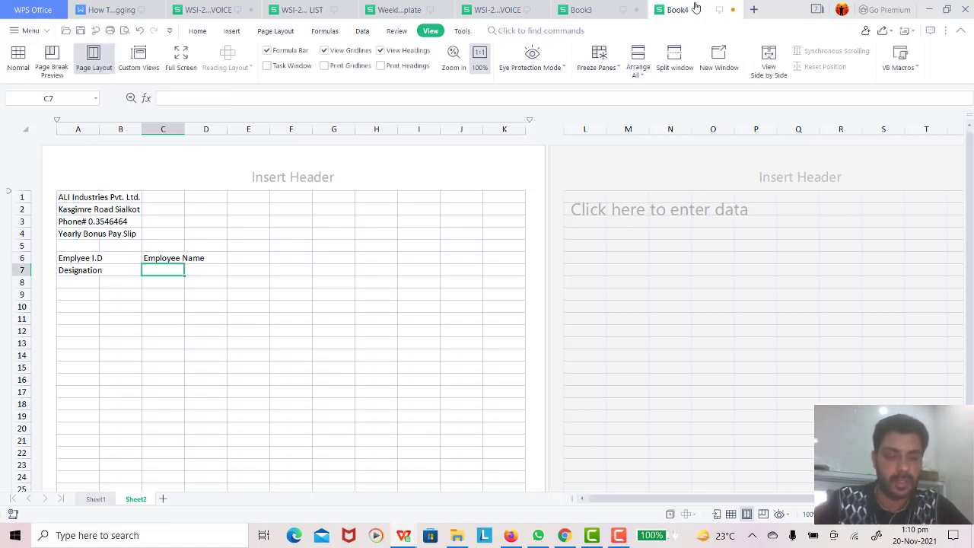
# Enter the 'Financial Year' label below it in C7.
pyautogui.write('Fia')
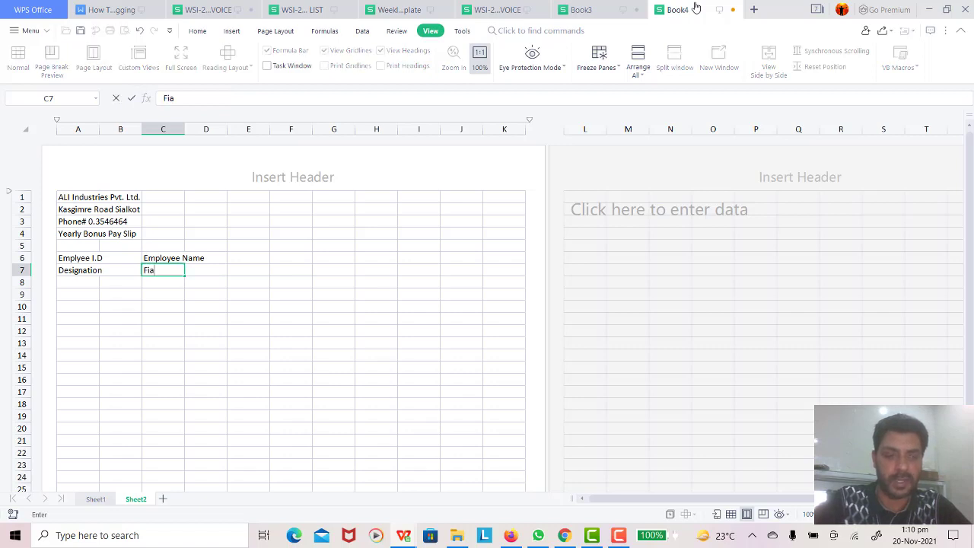
pyautogui.write('nan')
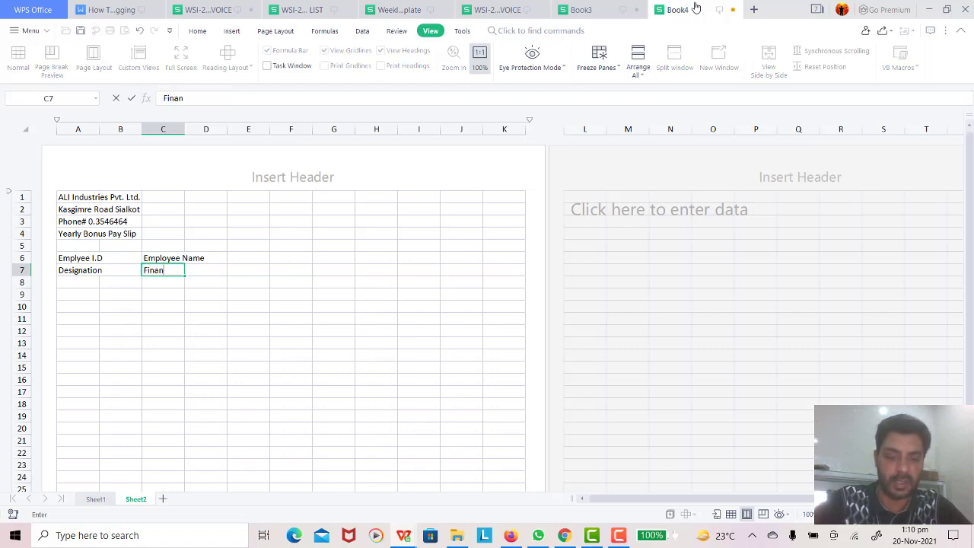
pyautogui.write('cial Ye')
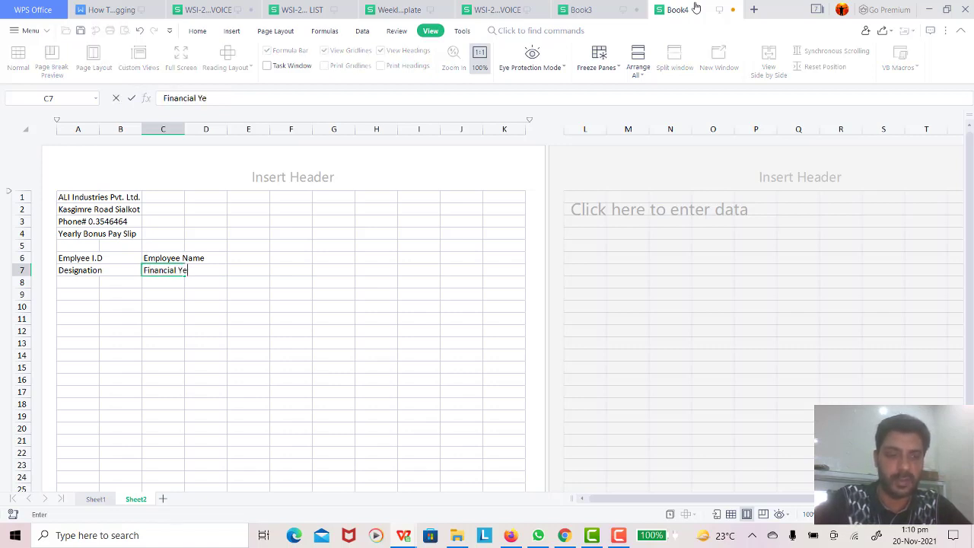
pyautogui.write('ar')
pyautogui.press('Return')
pyautogui.press('Return')
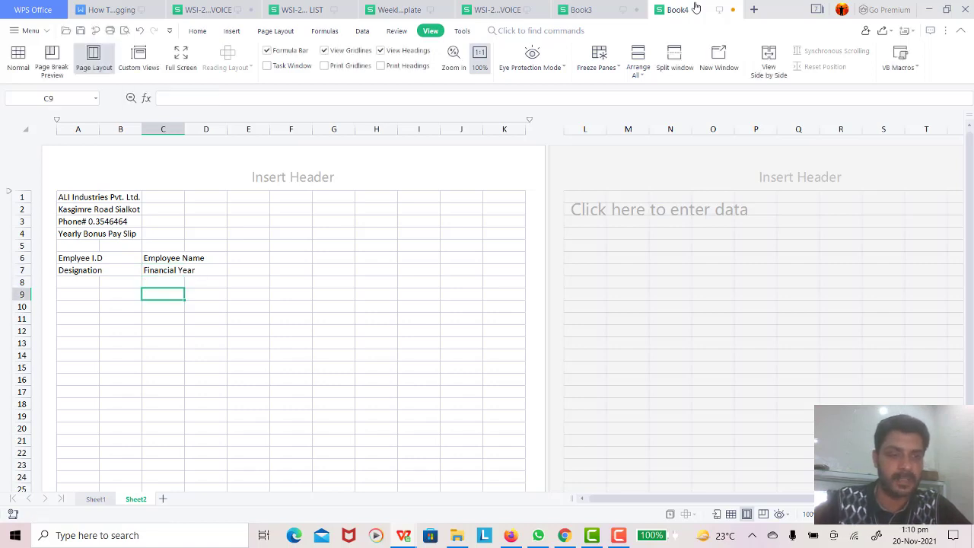
pyautogui.press('Left')
pyautogui.press('Left')
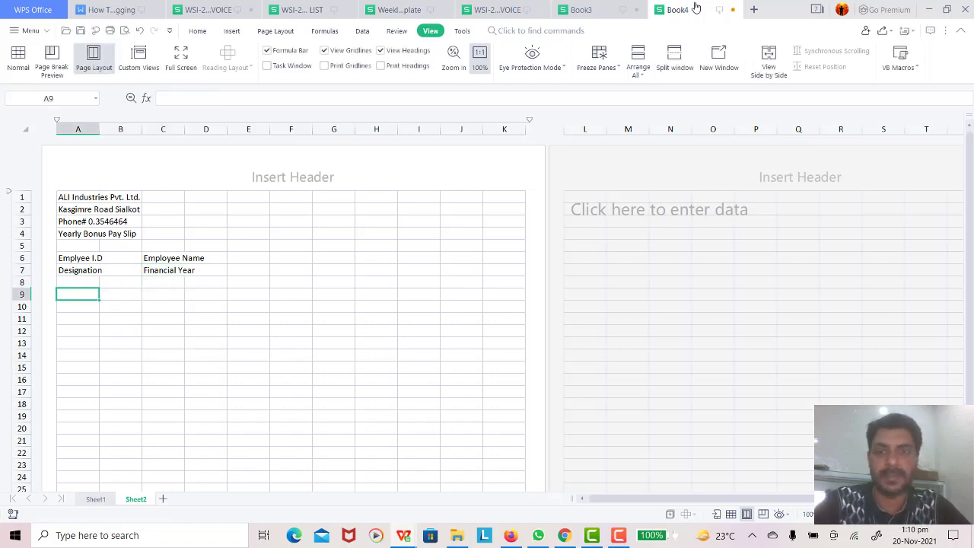
pyautogui.click(620, 8)
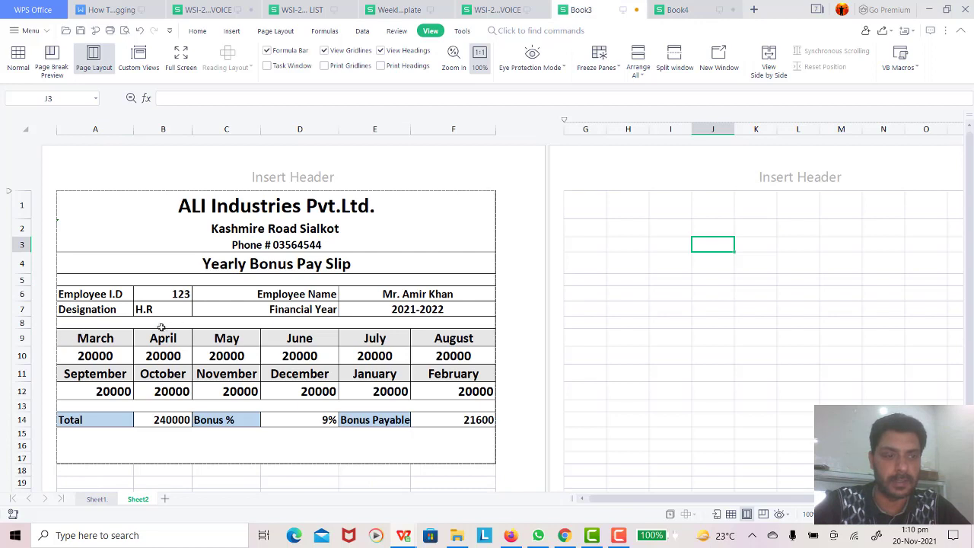
# Enter March, April, May and June across A9:D9.
pyautogui.click(663, 8)
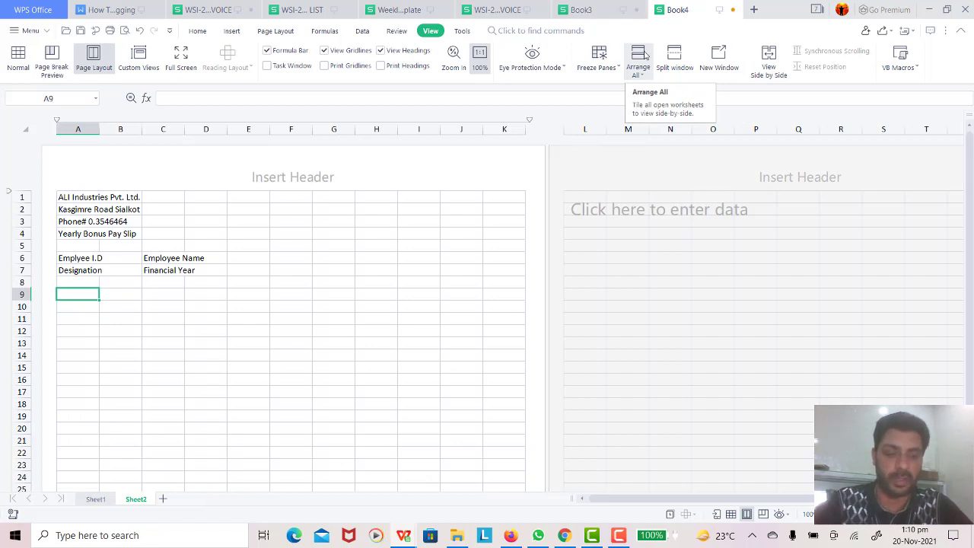
pyautogui.write('M')
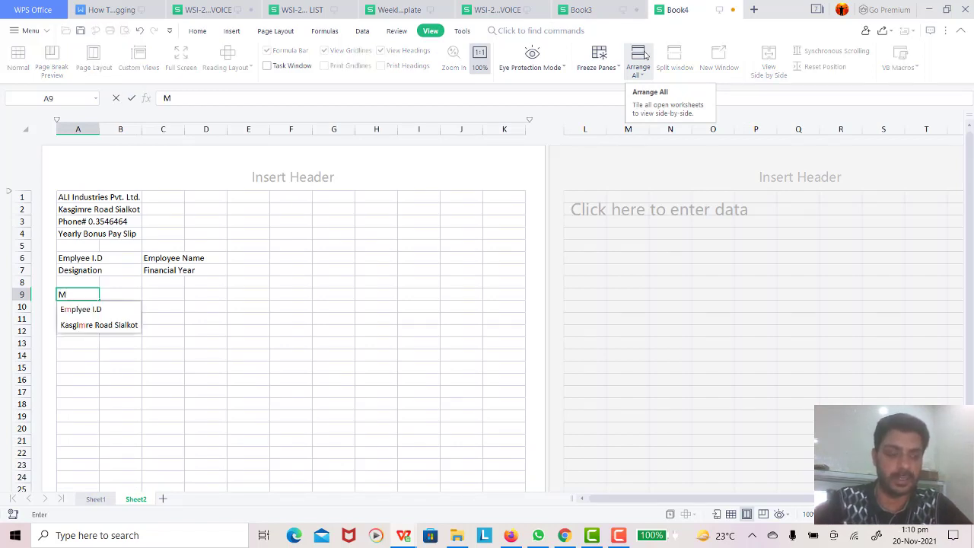
pyautogui.write('arch')
pyautogui.press('Tab')
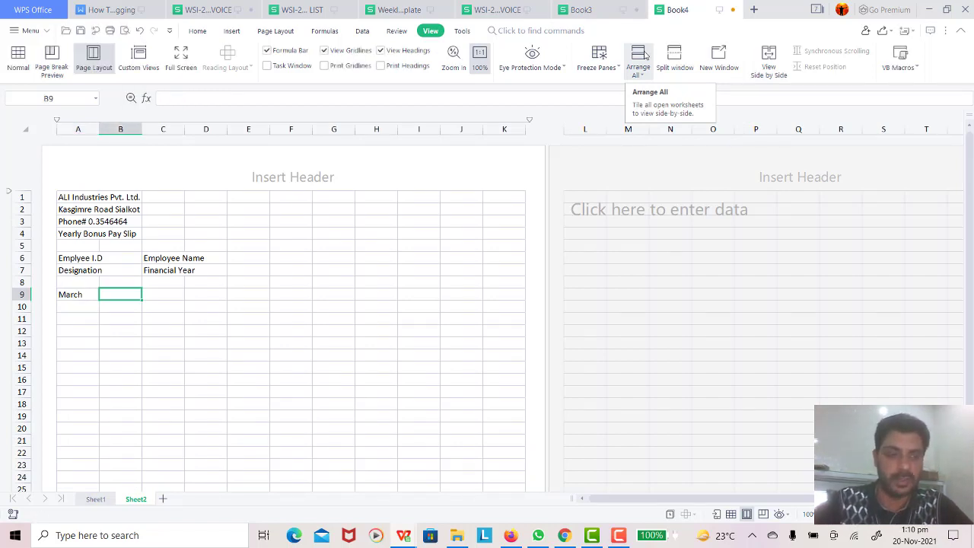
pyautogui.write('April')
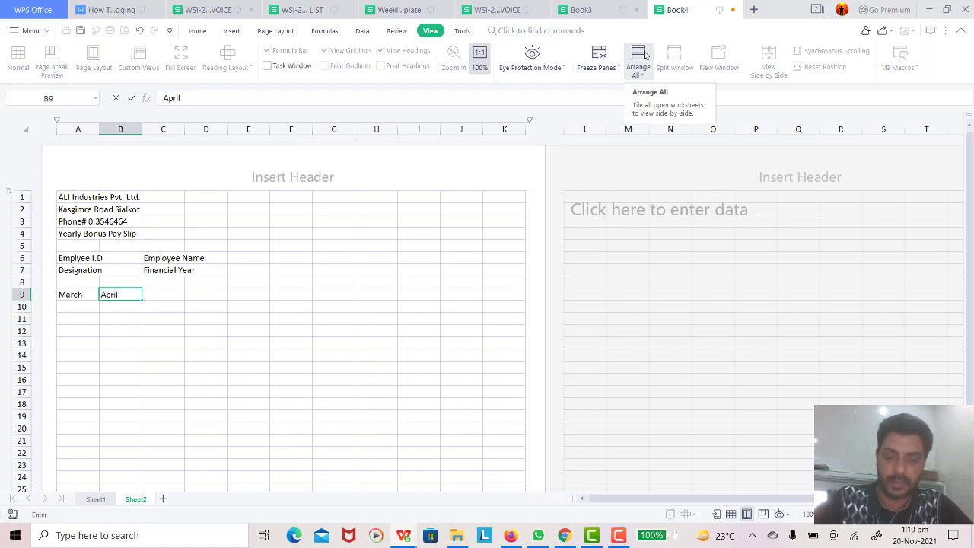
pyautogui.press('Tab')
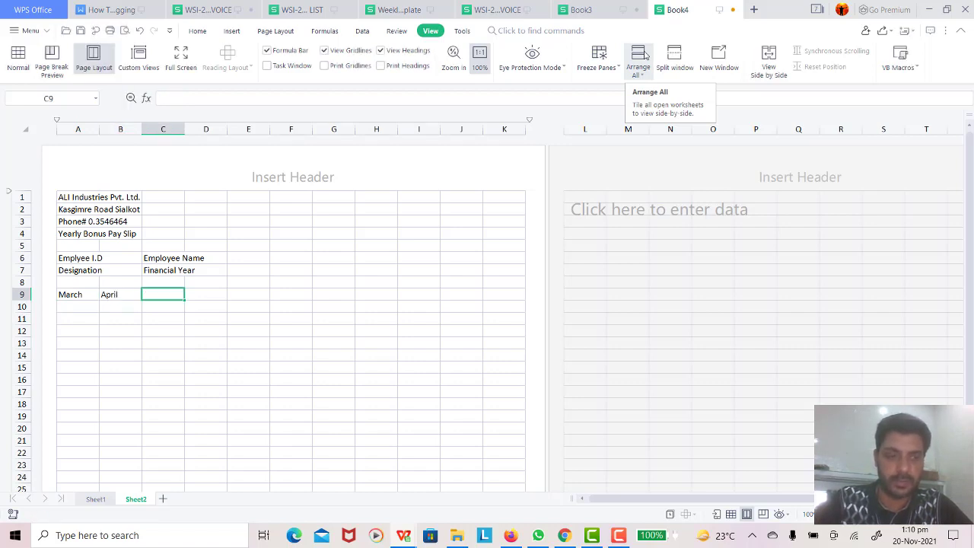
pyautogui.write('May0')
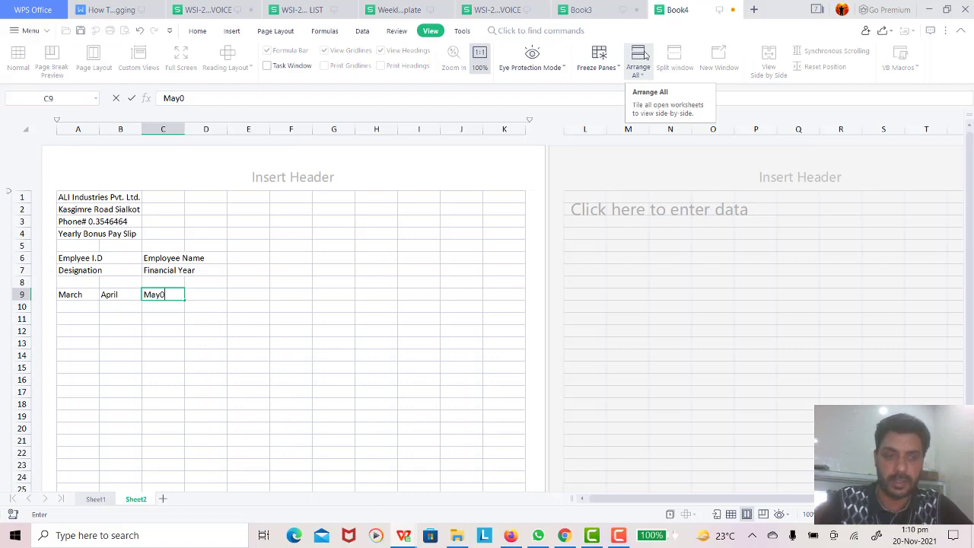
pyautogui.press('Tab')
pyautogui.write('J')
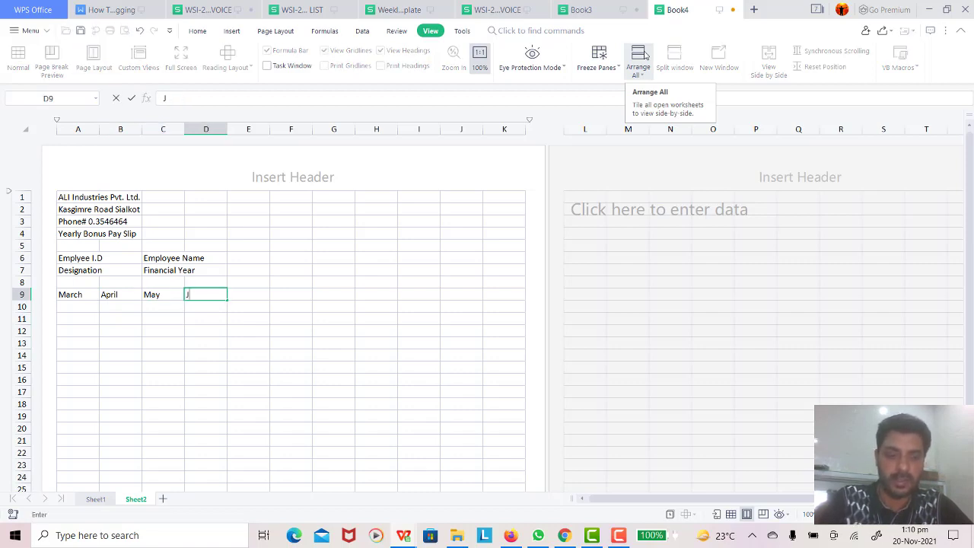
pyautogui.write('une')
pyautogui.press('Tab')
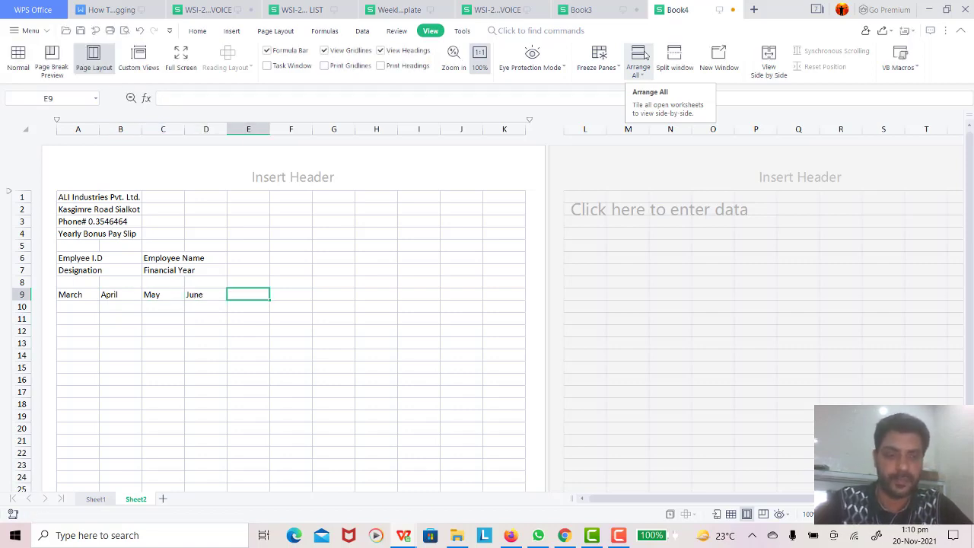
# Add July and August in E9:F9.
pyautogui.write('July')
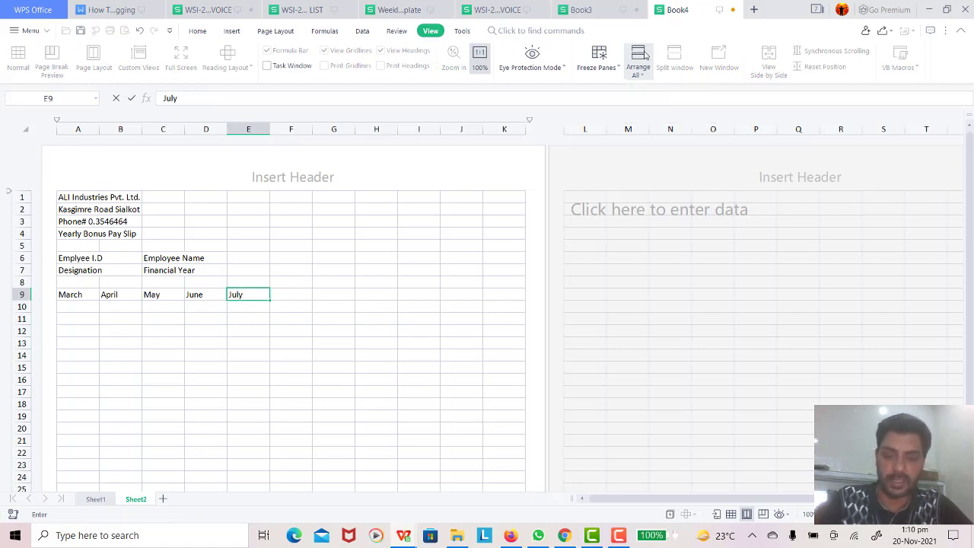
pyautogui.press('Tab')
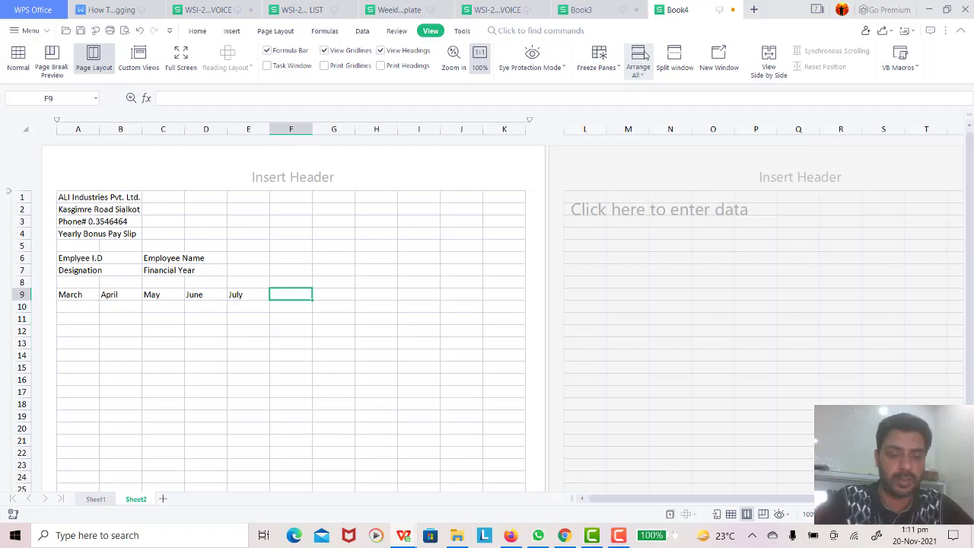
pyautogui.write('Augh')
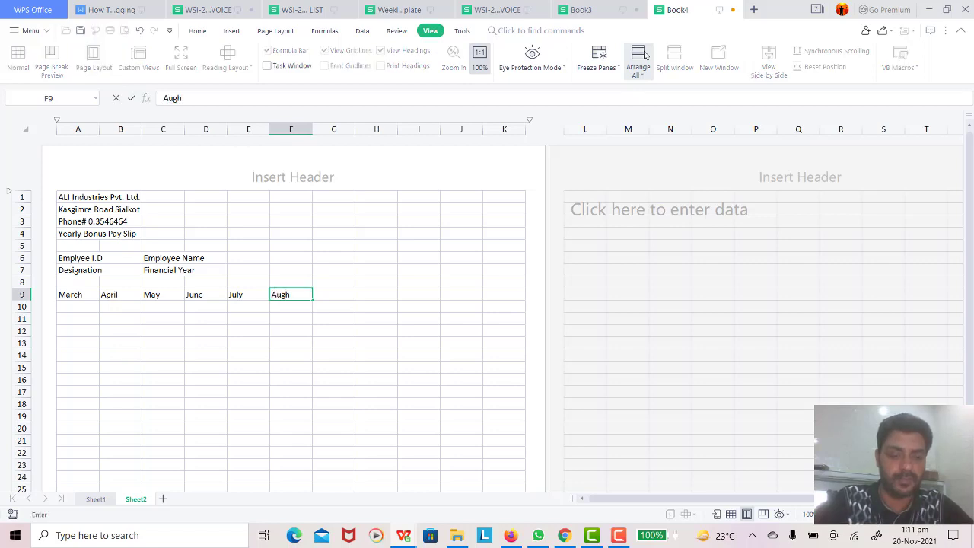
pyautogui.write('us')
pyautogui.press('BackSpace')
pyautogui.press('BackSpace')
pyautogui.press('BackSpace')
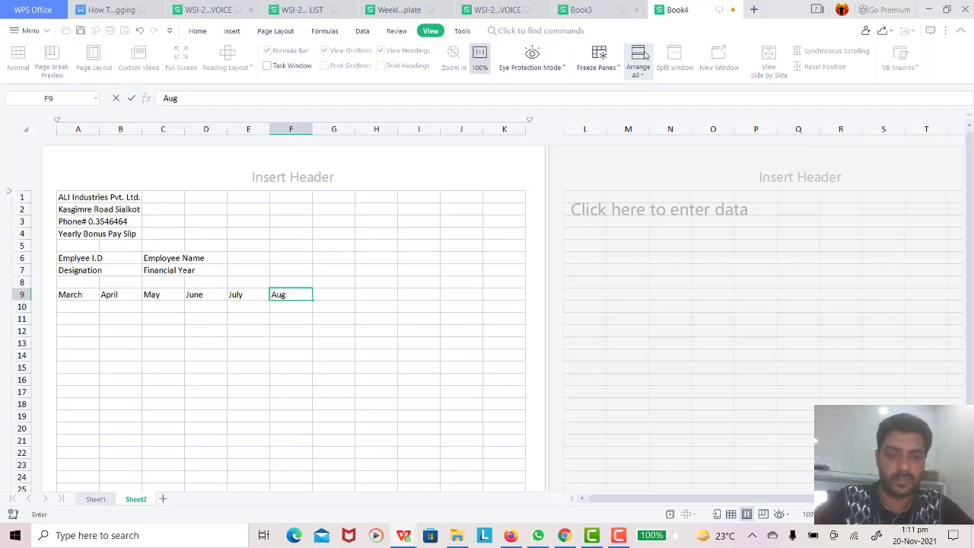
pyautogui.write('ust')
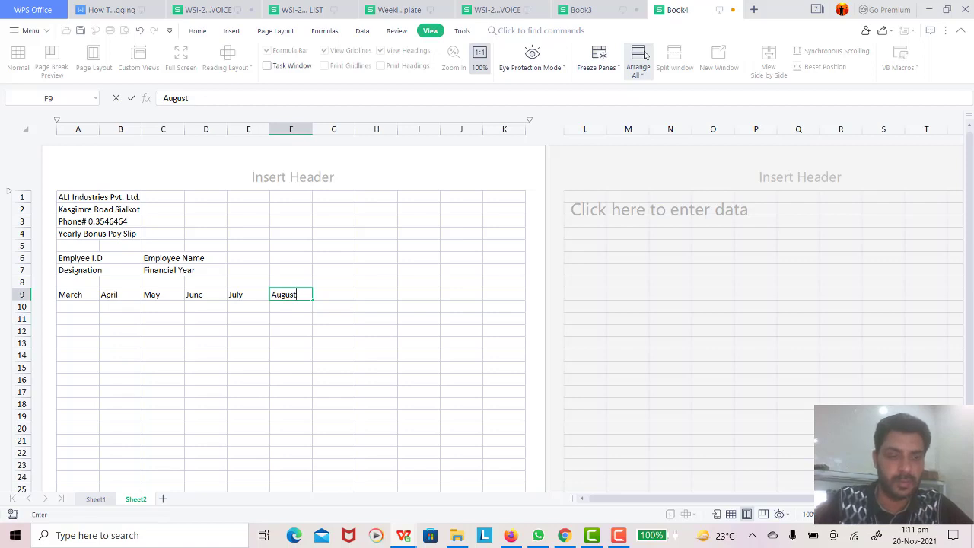
pyautogui.press('Tab')
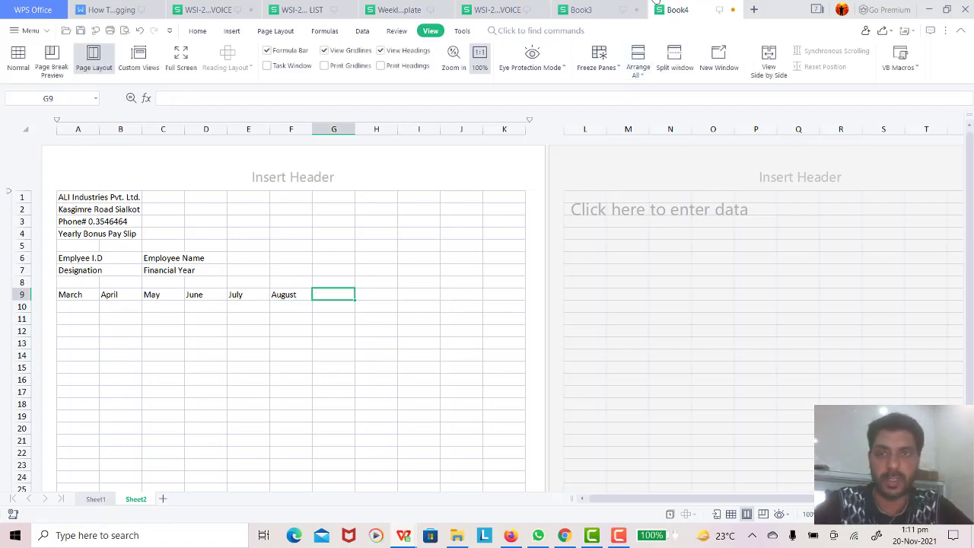
pyautogui.click(578, 8)
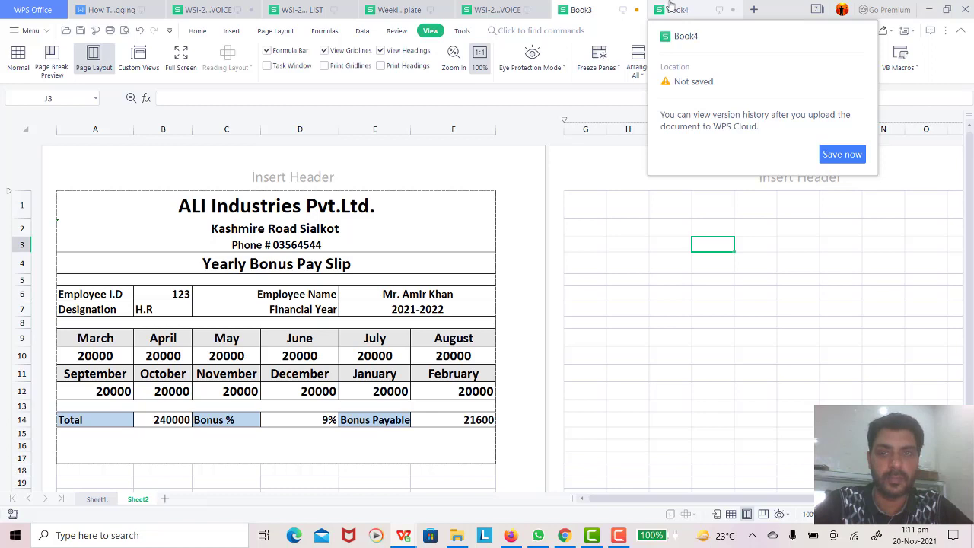
# Enter September, October and November in A11:C11.
pyautogui.click(670, 5)
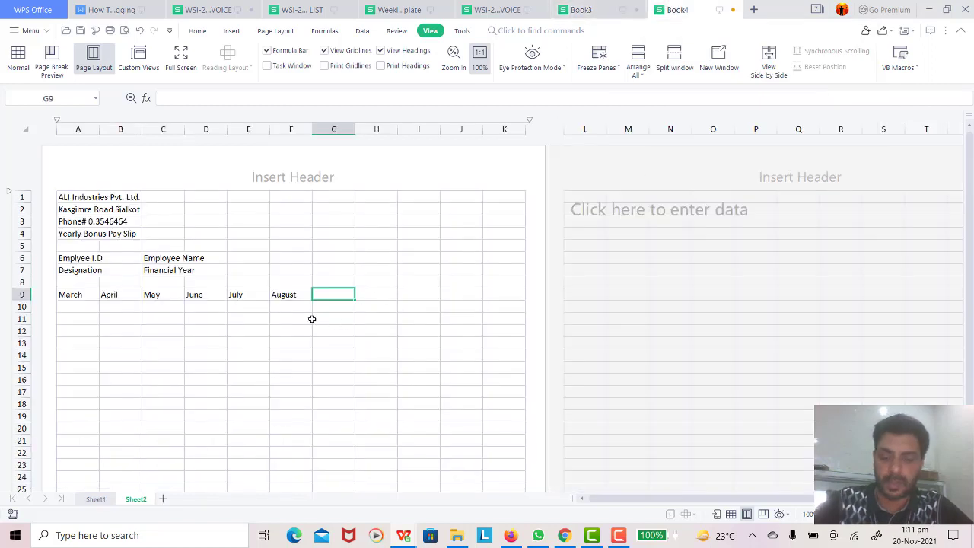
pyautogui.press('Down')
pyautogui.press('Left')
pyautogui.press('Down')
pyautogui.press('Left')
pyautogui.press('Left')
pyautogui.press('Left')
pyautogui.press('Left')
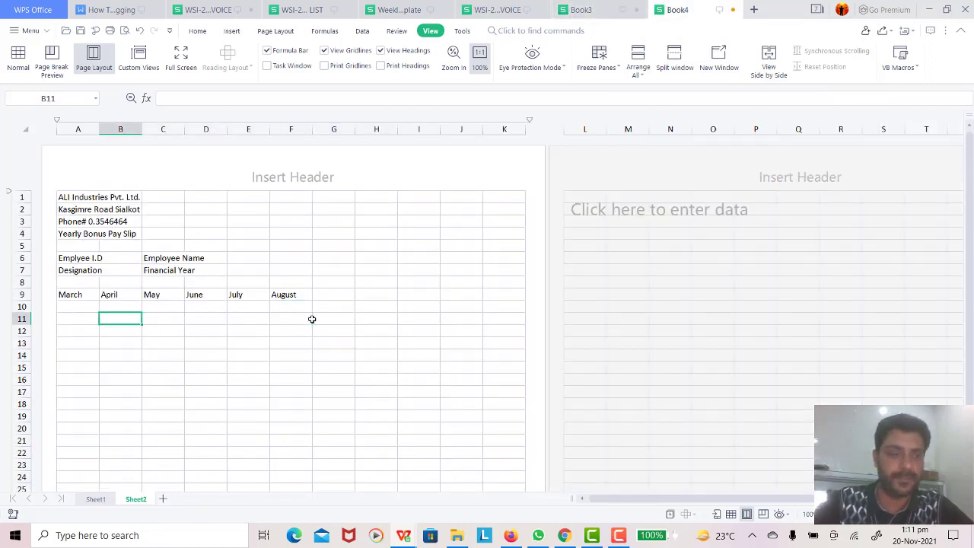
pyautogui.press('Left')
pyautogui.write('S')
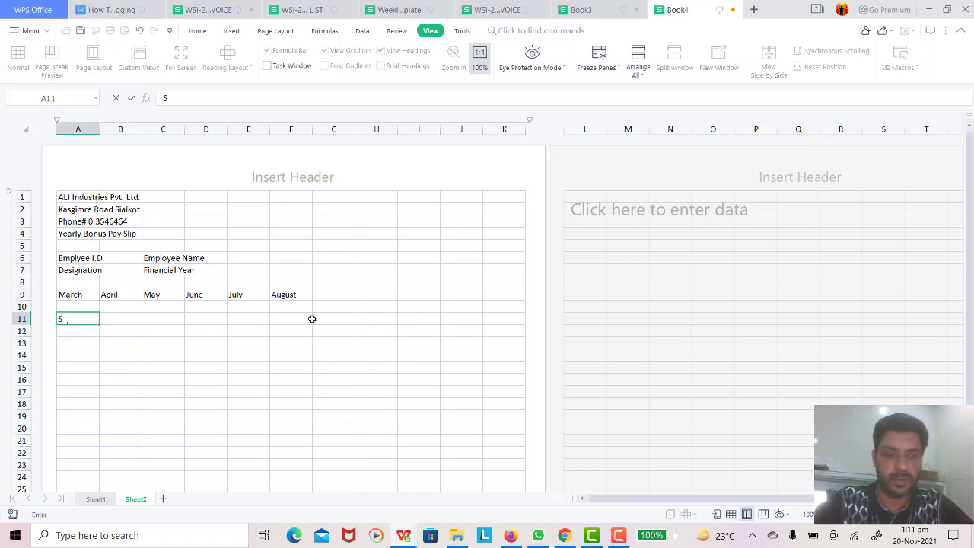
pyautogui.write('eptember')
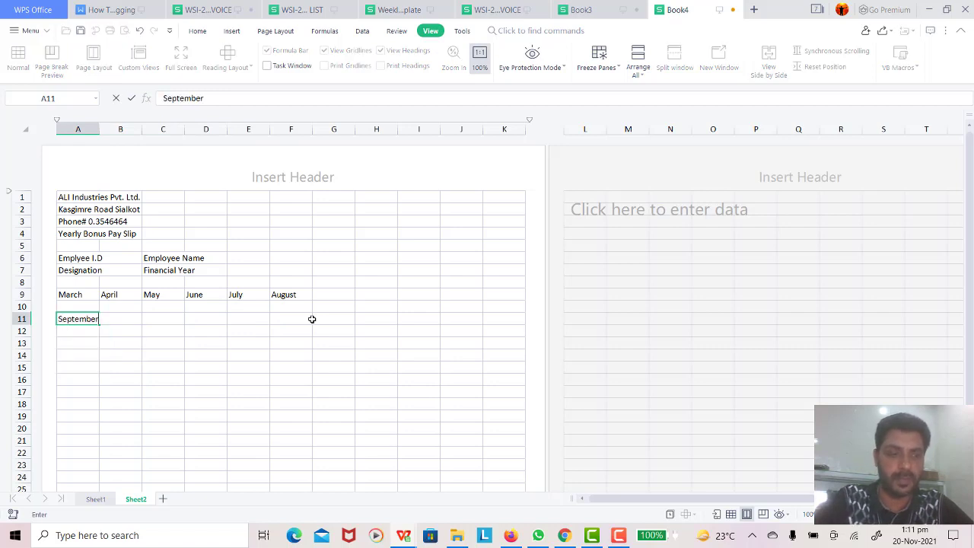
pyautogui.press('Tab')
pyautogui.write('Oc')
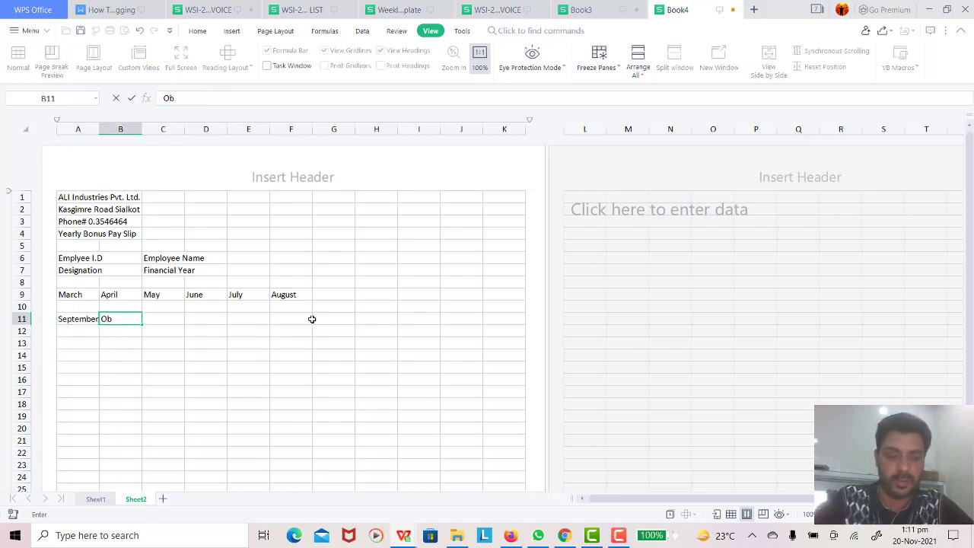
pyautogui.write('tober')
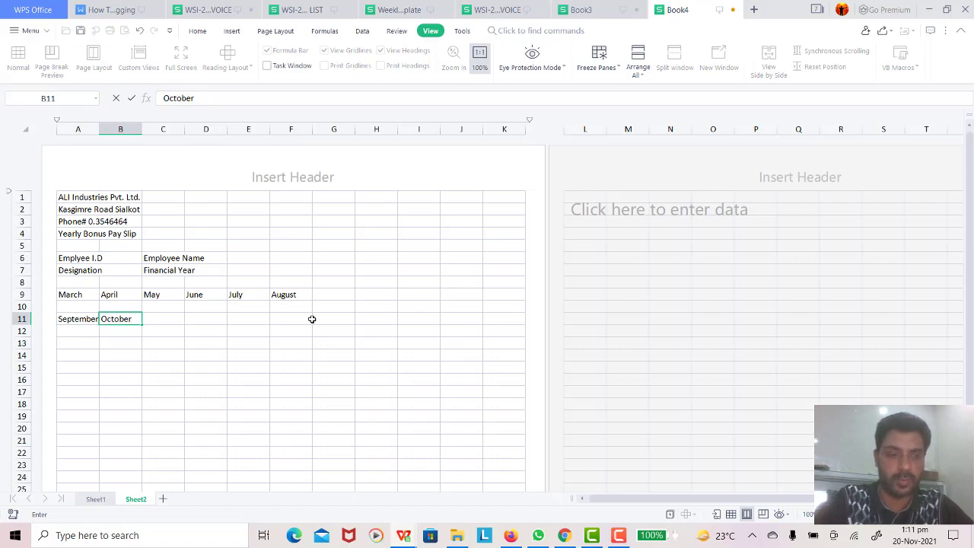
pyautogui.press('Tab')
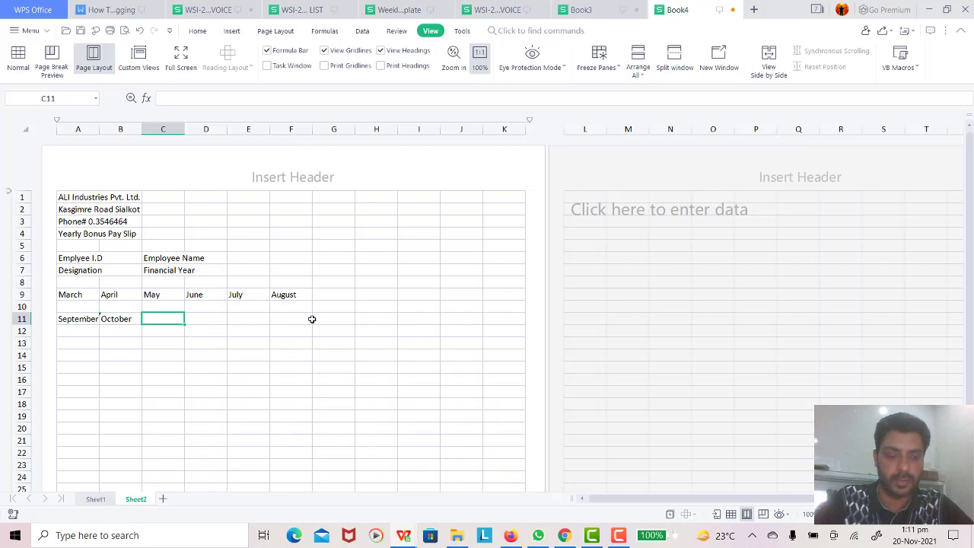
pyautogui.write('Novem')
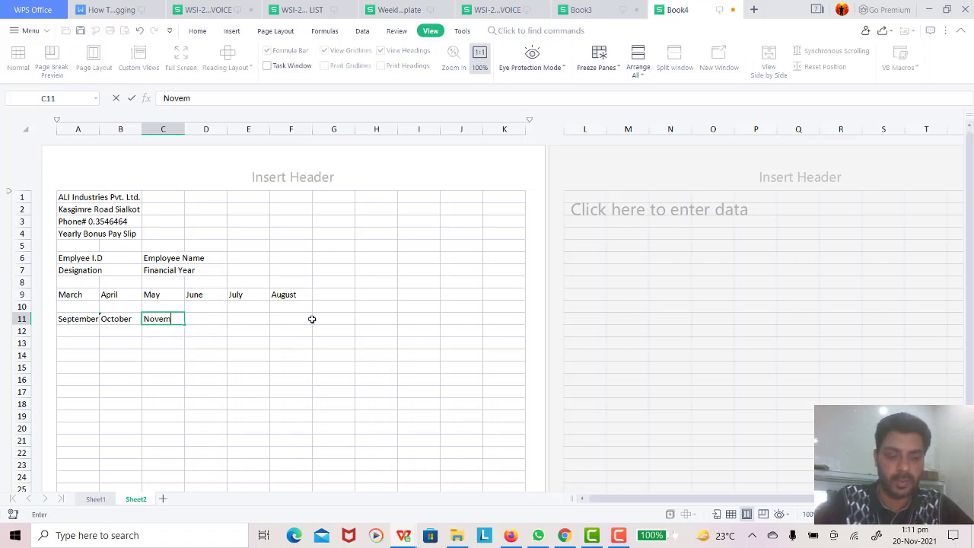
pyautogui.write('ber')
pyautogui.press('Tab')
# Add December, January and Febrauary in D11:F11.
pyautogui.write('De')
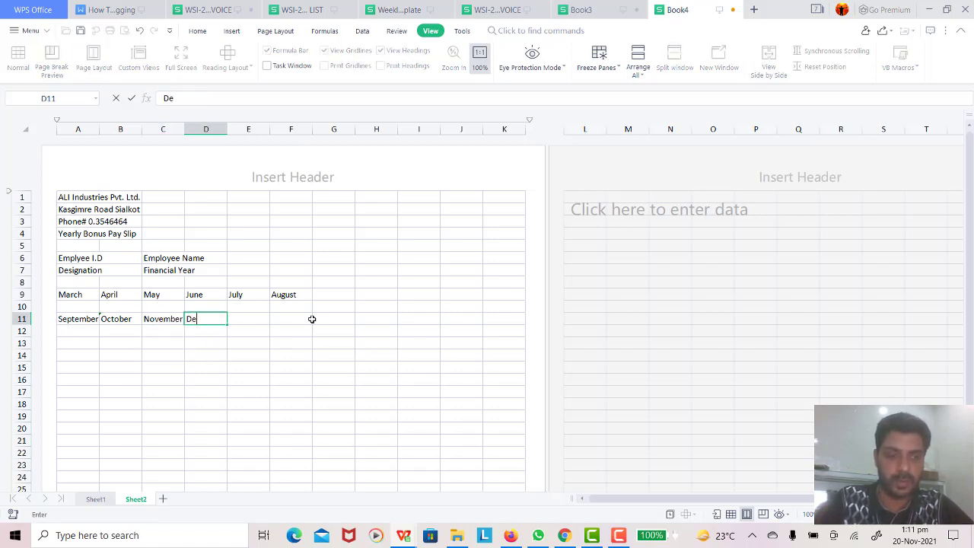
pyautogui.write('cember')
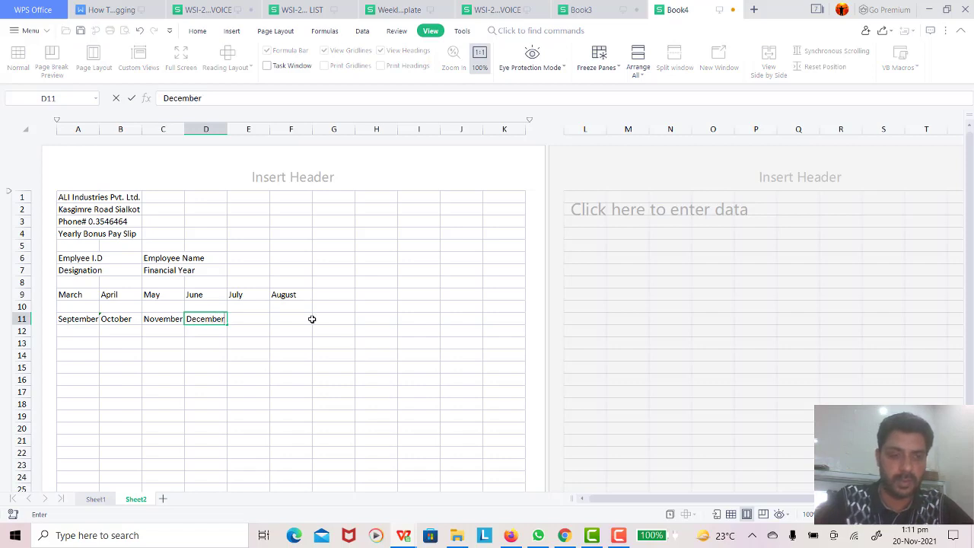
pyautogui.press('Tab')
pyautogui.write('Jan')
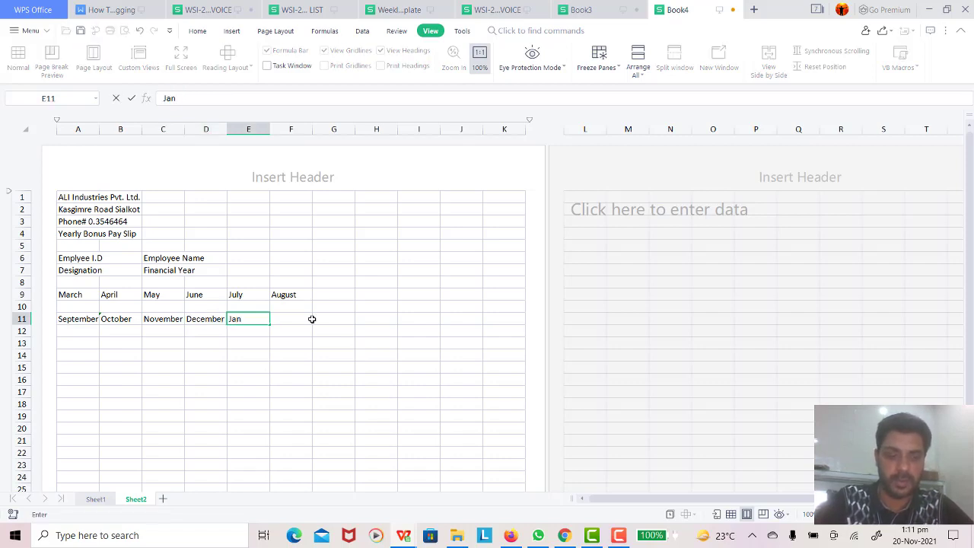
pyautogui.write('uary')
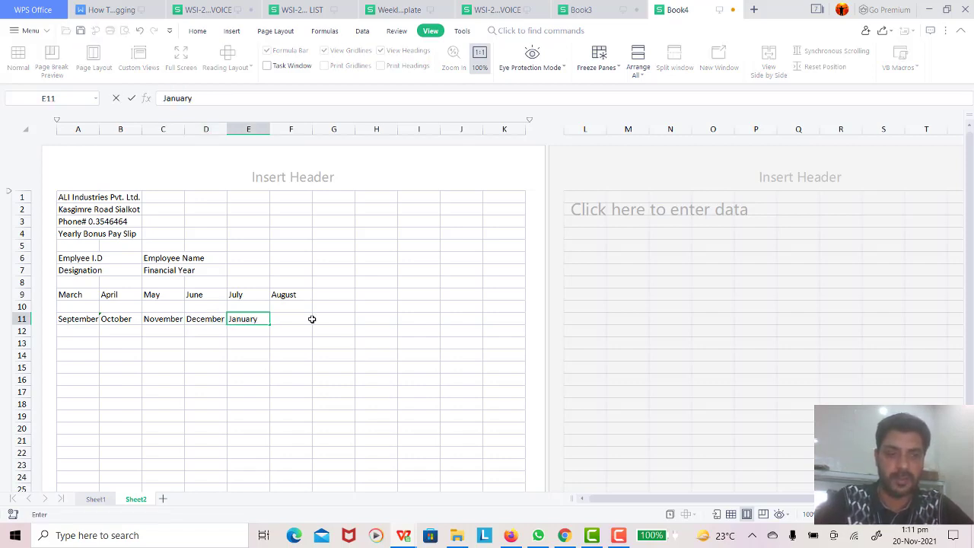
pyautogui.press('Tab')
pyautogui.write('Feb')
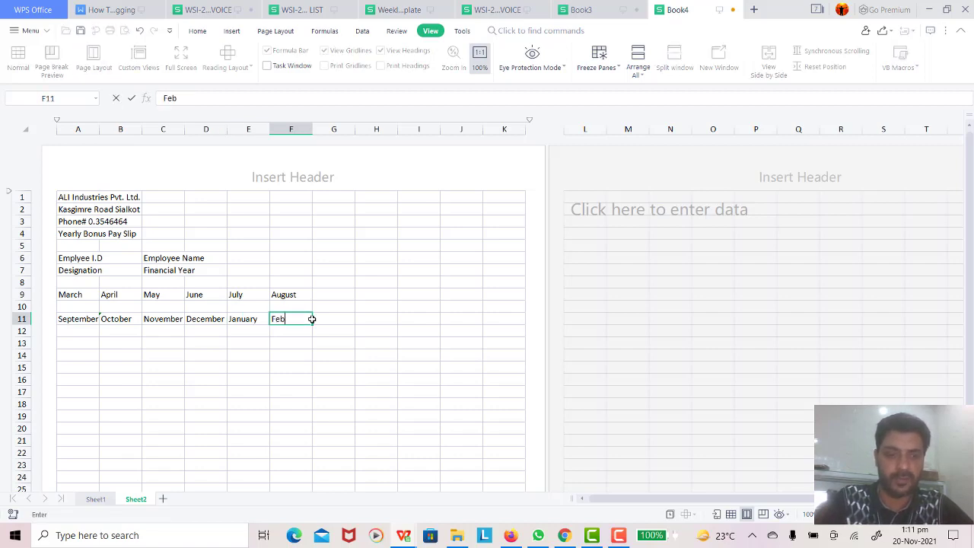
pyautogui.write('rauary')
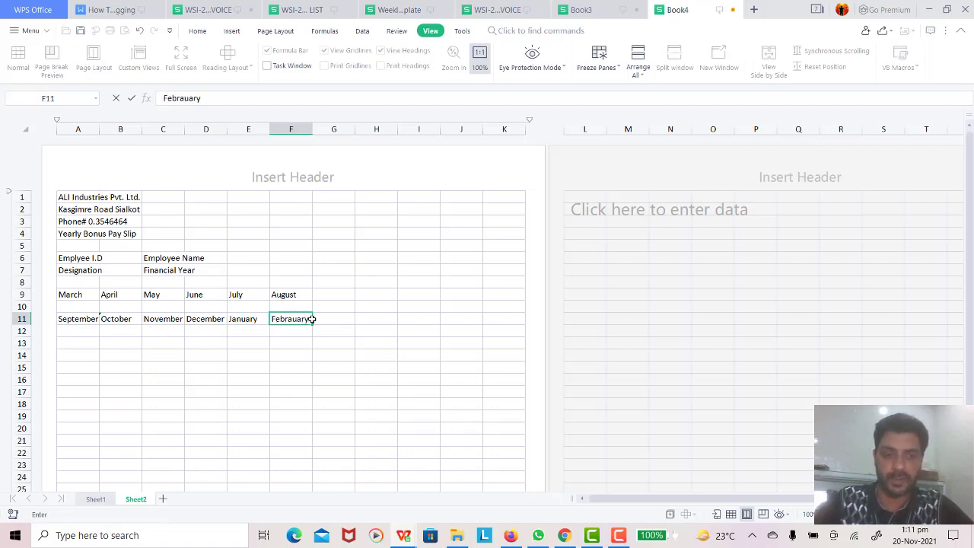
pyautogui.press('Return')
pyautogui.press('Return')
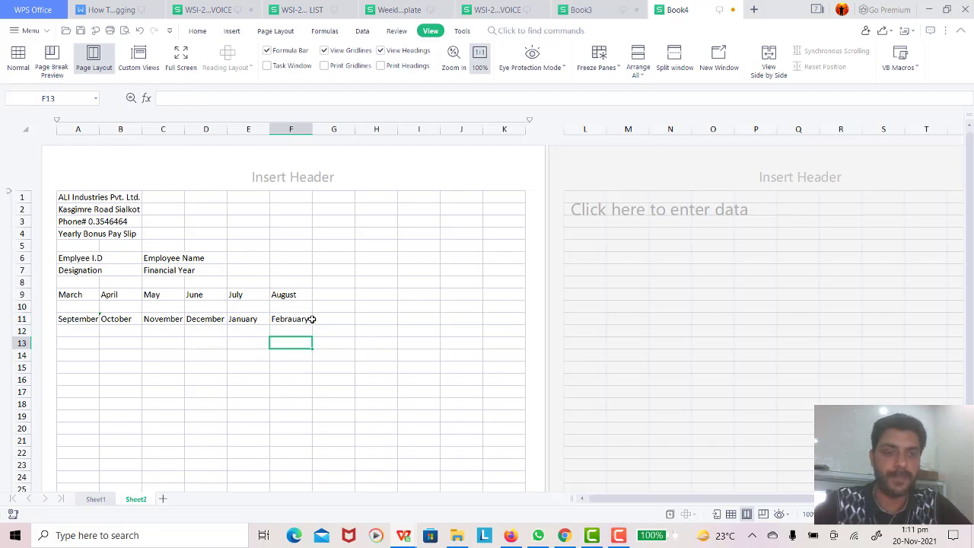
pyautogui.click(554, 7)
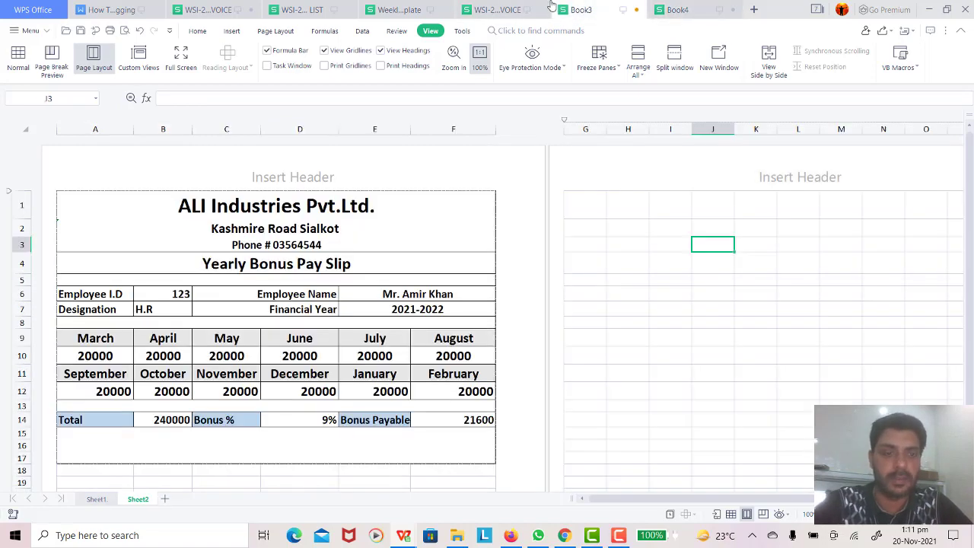
pyautogui.click(681, 8)
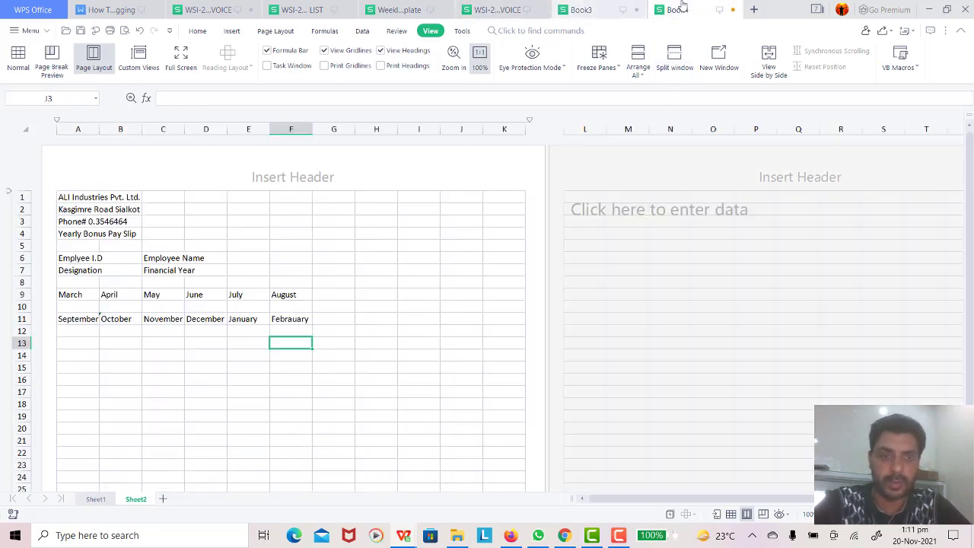
pyautogui.click(66, 197)
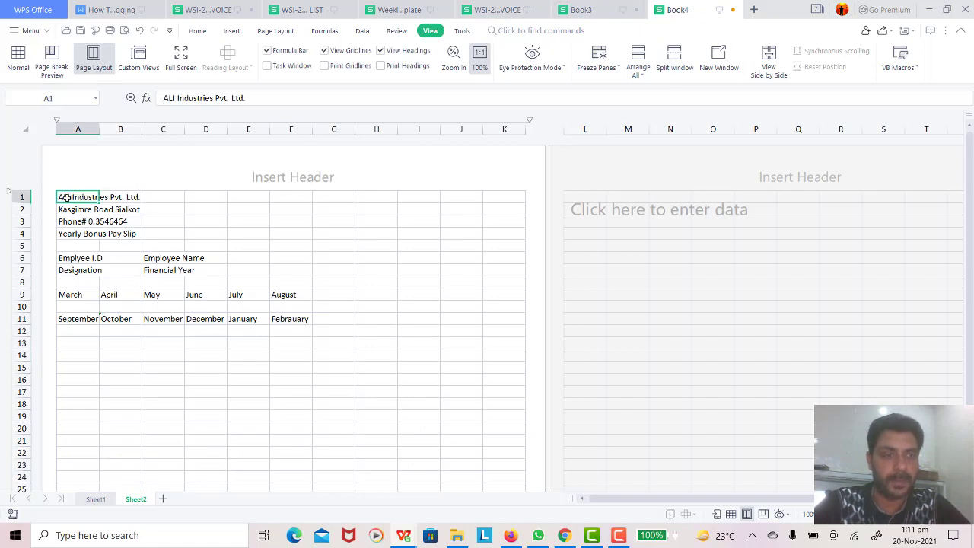
# Merge and centre the company name across the top cells, undoing a whole-row merge first.
pyautogui.click(13, 197)
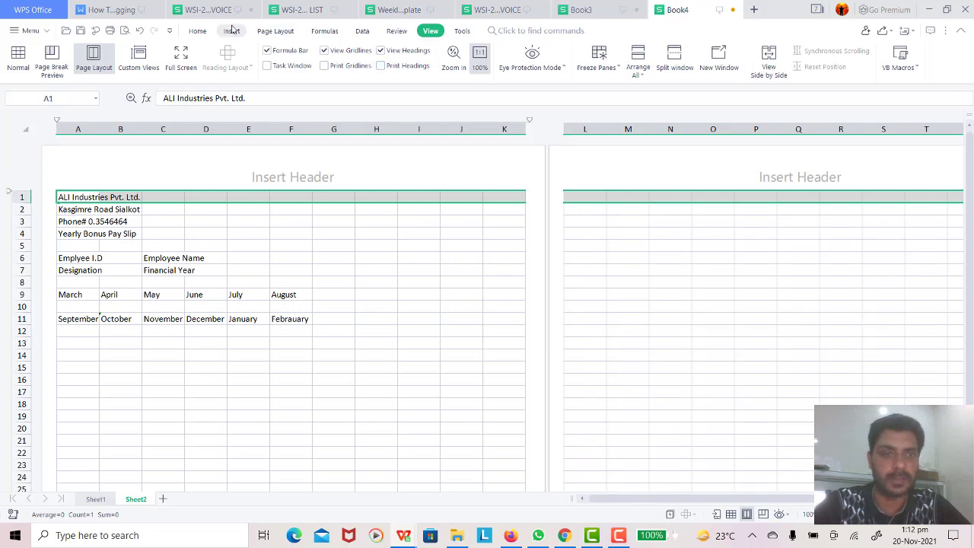
pyautogui.click(197, 31)
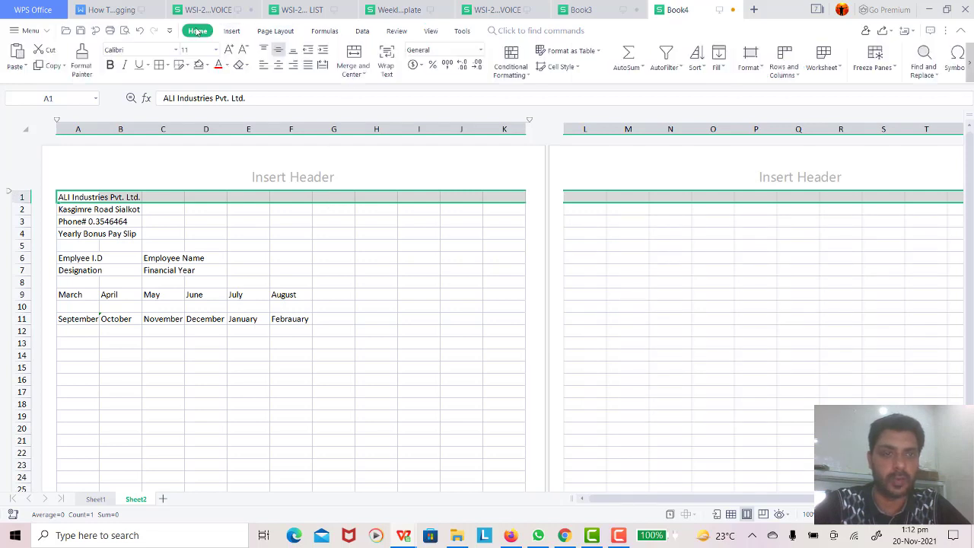
pyautogui.click(353, 53)
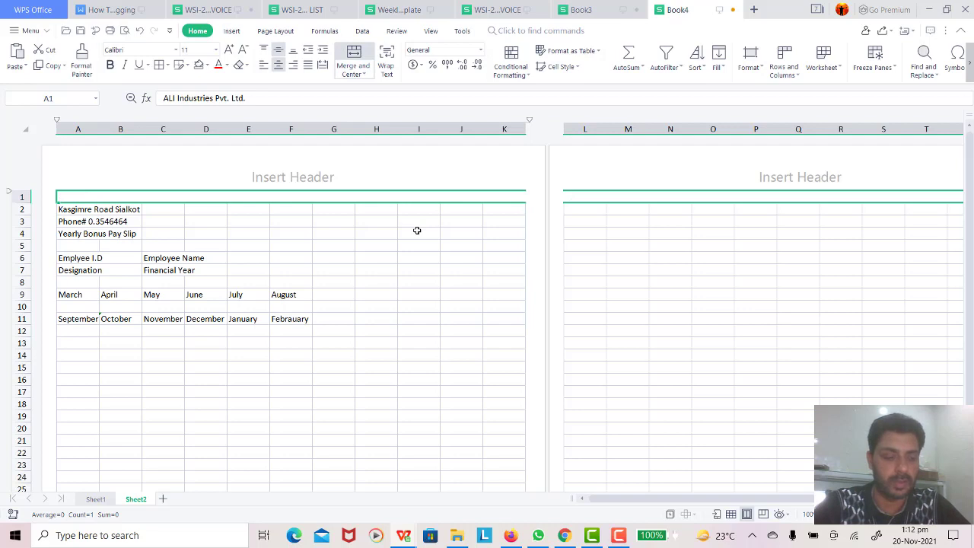
pyautogui.click(358, 282)
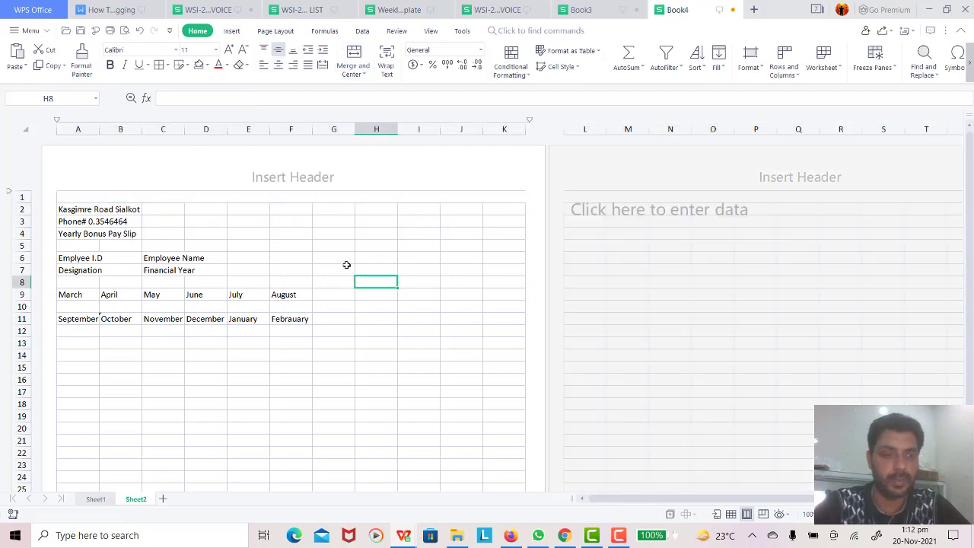
pyautogui.hotkey('ctrl', 'z')
pyautogui.hotkey('ctrl', 'z')
pyautogui.click(67, 194)
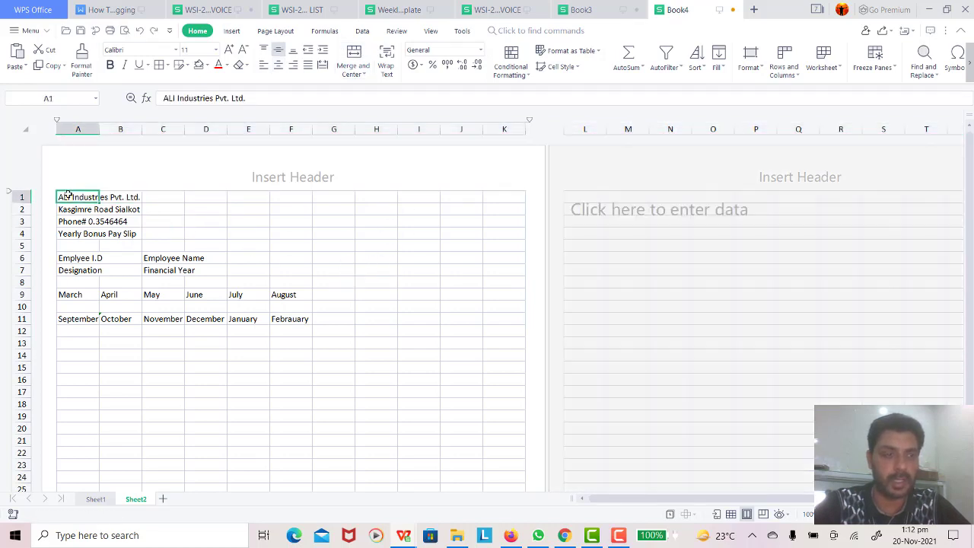
pyautogui.hotkey('shift', 'Right')
pyautogui.hotkey('shift', 'Right')
pyautogui.hotkey('shift', 'Right')
pyautogui.hotkey('shift', 'Right')
pyautogui.hotkey('shift', 'Right')
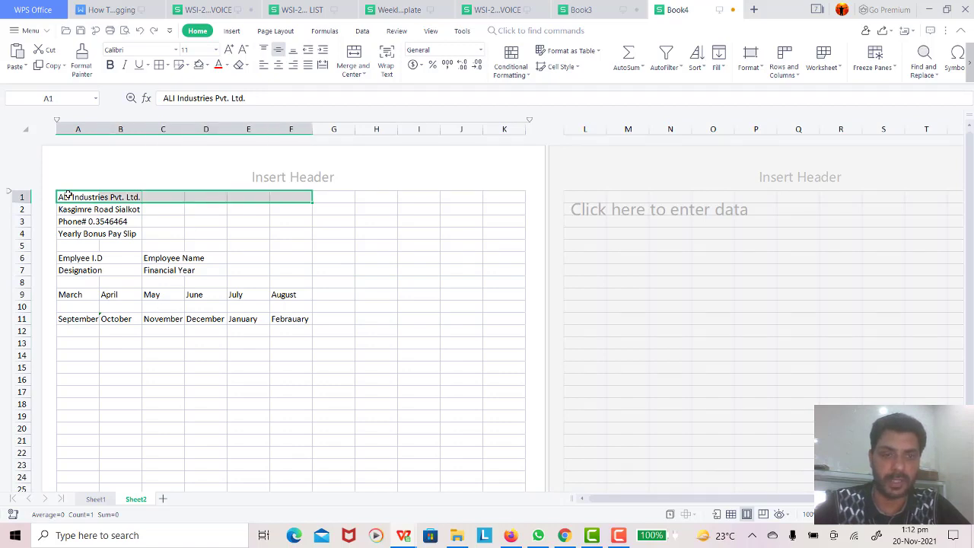
pyautogui.hotkey('shift', 'Right')
pyautogui.hotkey('shift', 'Right')
pyautogui.hotkey('shift', 'Right')
pyautogui.hotkey('shift', 'Right')
pyautogui.hotkey('shift', 'Right')
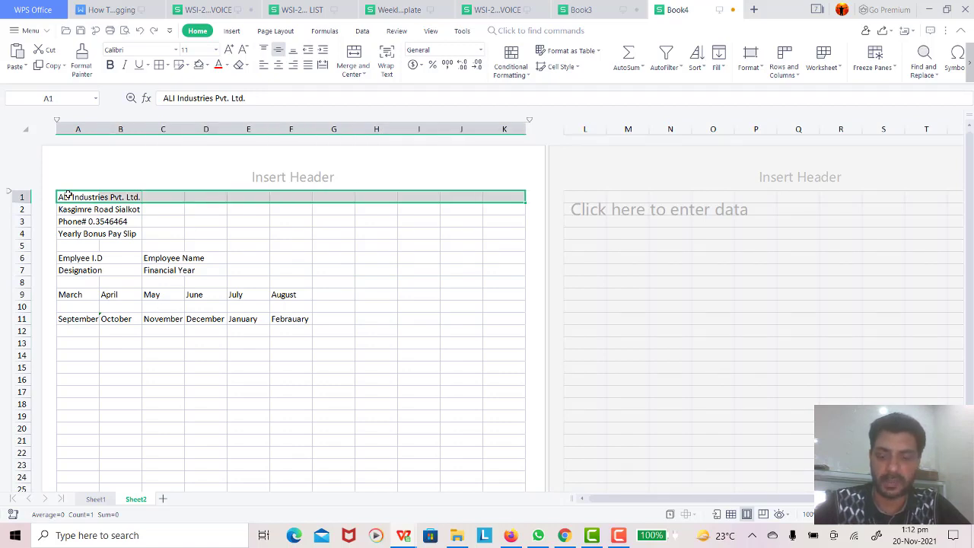
pyautogui.click(353, 52)
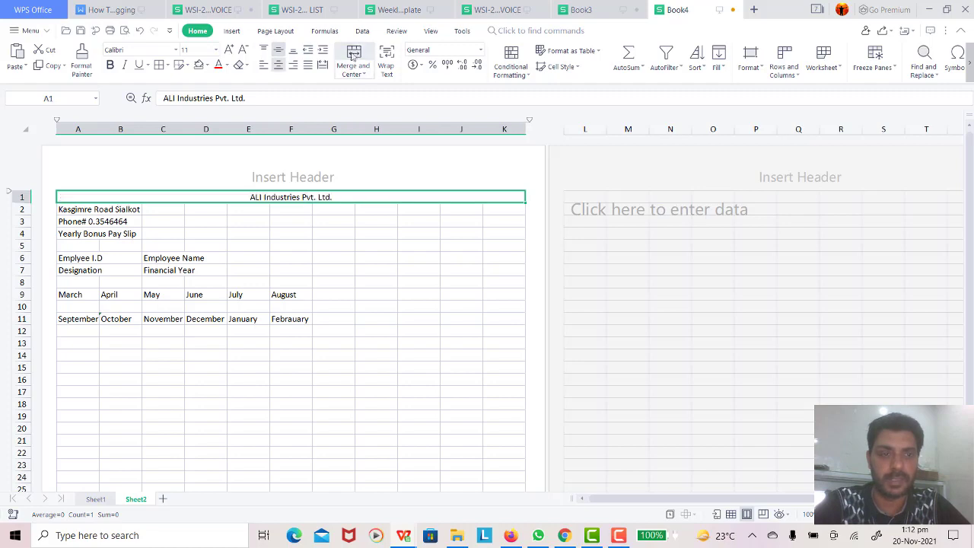
# Enlarge the title to 26 pt and make it bold.
pyautogui.click(227, 49)
pyautogui.click(228, 49)
pyautogui.click(228, 49)
pyautogui.click(228, 50)
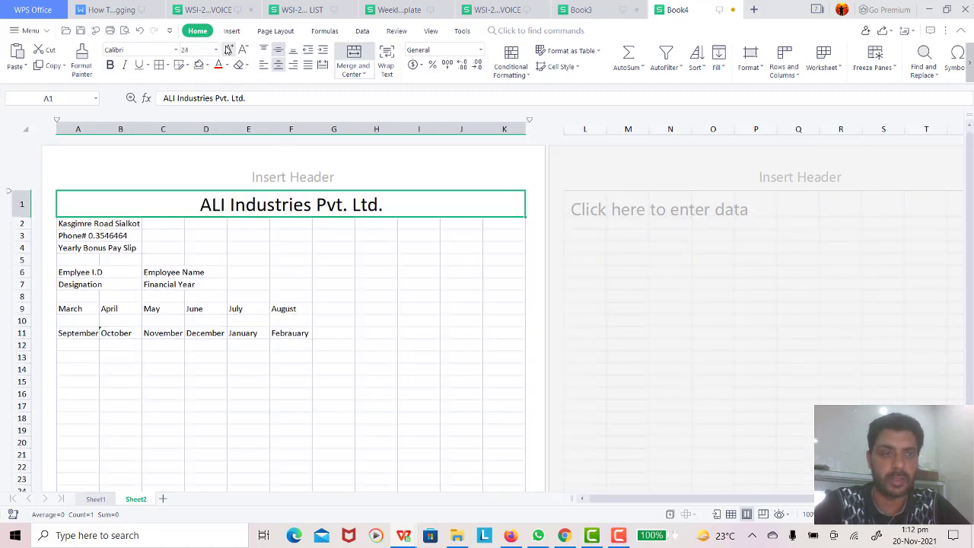
pyautogui.click(227, 49)
pyautogui.click(228, 50)
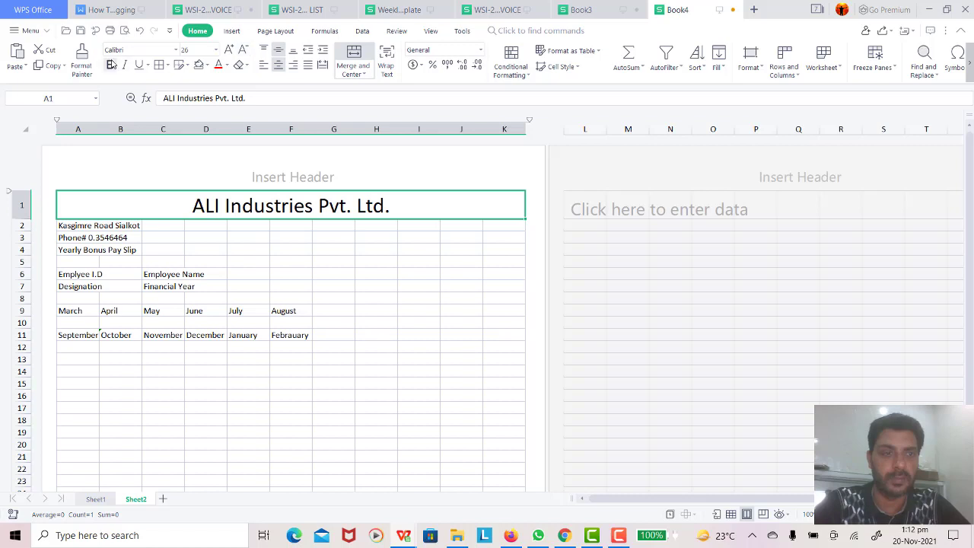
pyautogui.click(110, 65)
pyautogui.click(89, 226)
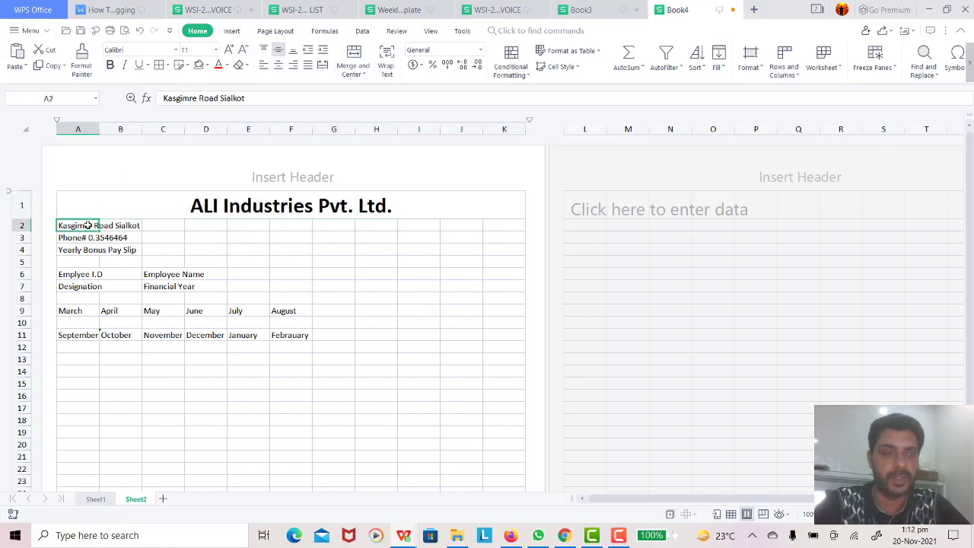
# Merge and centre the address line across row 2 and enlarge its font.
pyautogui.hotkey('shift', 'Right')
pyautogui.hotkey('shift', 'Right')
pyautogui.hotkey('shift', 'Right')
pyautogui.hotkey('shift', 'Right')
pyautogui.hotkey('shift', 'Right')
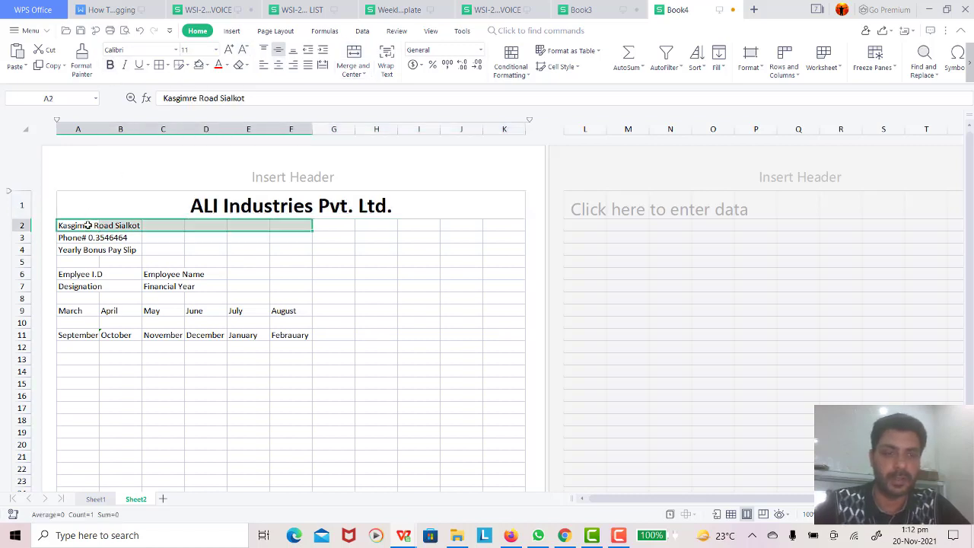
pyautogui.hotkey('shift', 'Right')
pyautogui.hotkey('shift', 'Right')
pyautogui.hotkey('shift', 'Right')
pyautogui.hotkey('shift', 'Right')
pyautogui.hotkey('shift', 'Right')
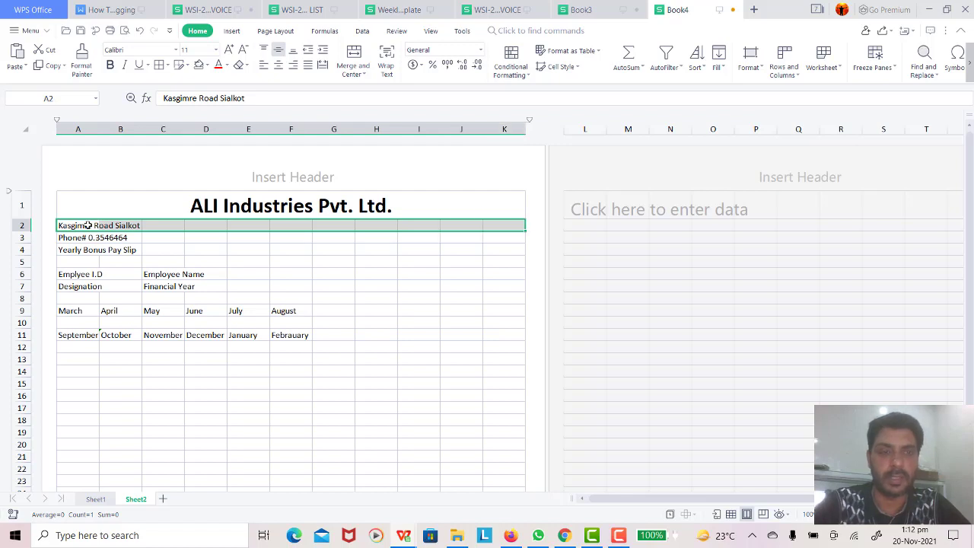
pyautogui.click(353, 55)
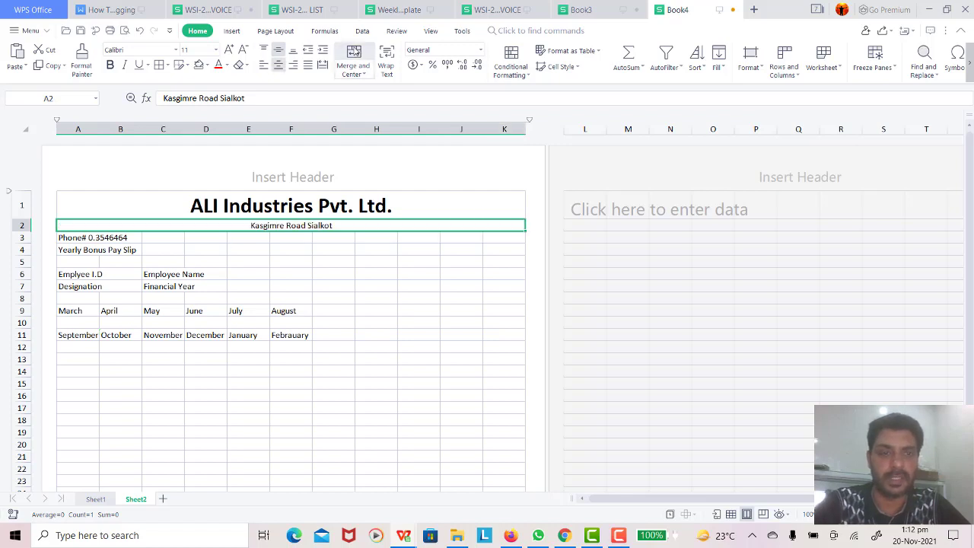
pyautogui.click(230, 50)
pyautogui.click(231, 50)
pyautogui.click(231, 50)
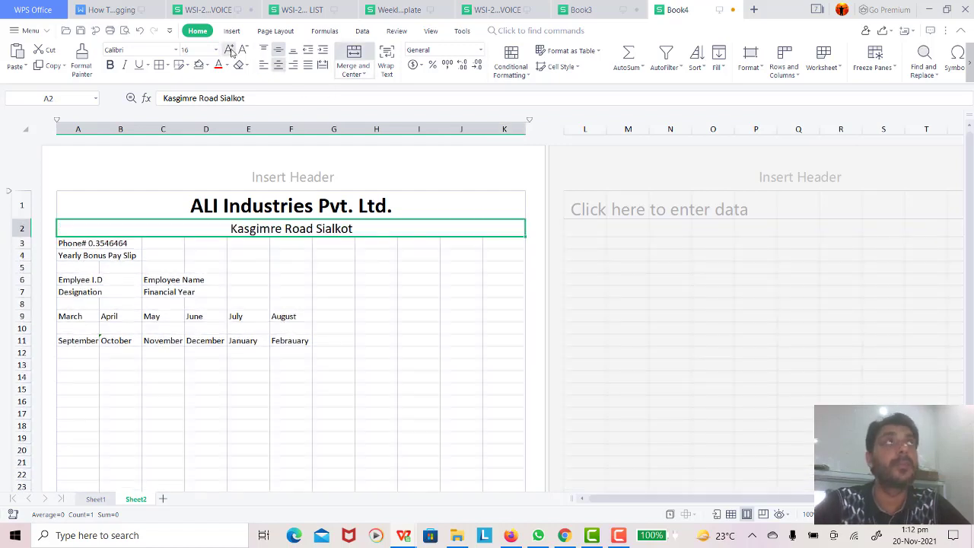
pyautogui.click(230, 50)
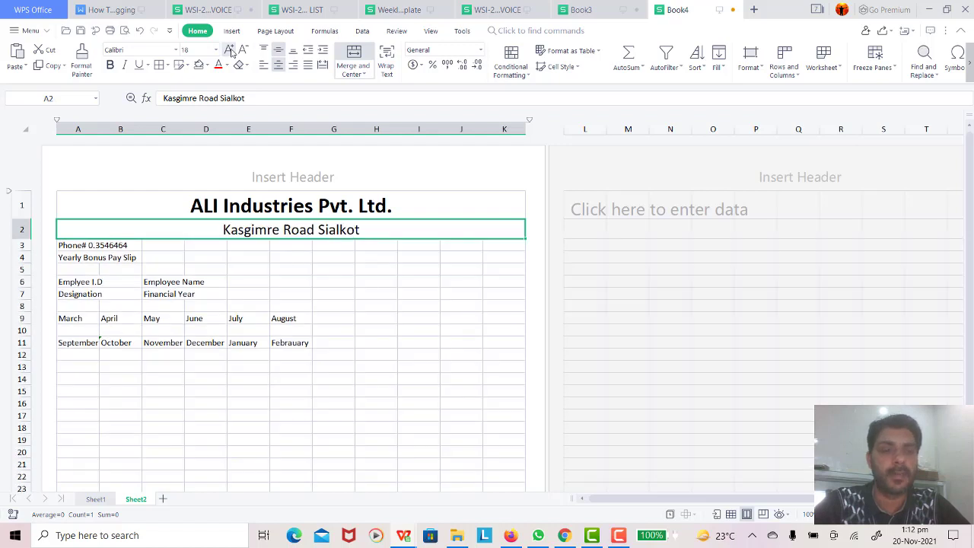
# Correct the address spelling to 'Kashmire Road Sialkot' and make it bold.
pyautogui.click(181, 98)
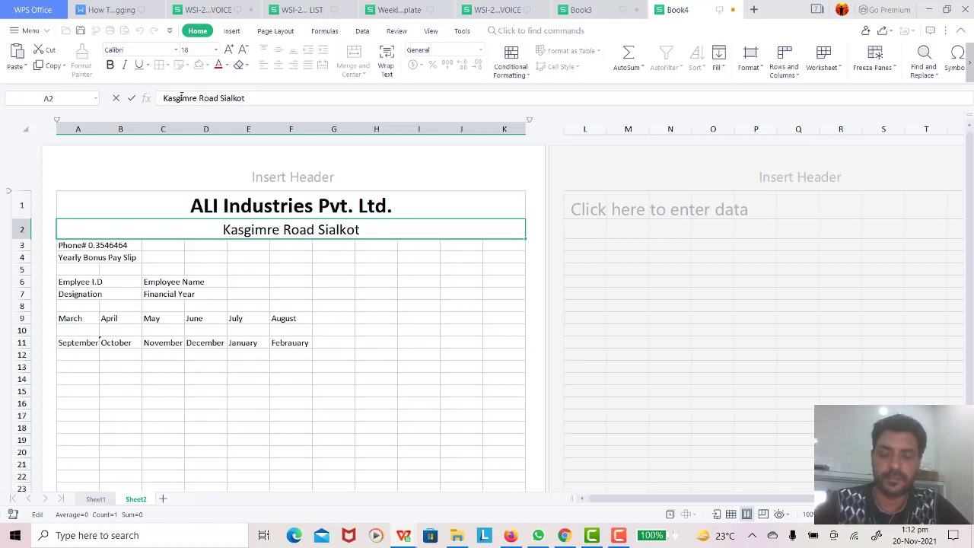
pyautogui.press('Delete')
pyautogui.press('BackSpace')
pyautogui.write('hm')
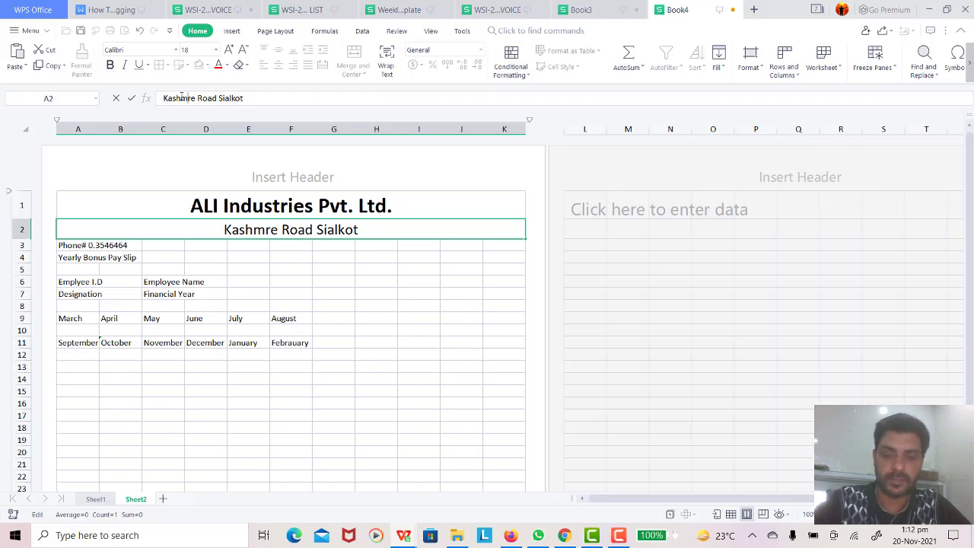
pyautogui.write('i')
pyautogui.press('Return')
pyautogui.press('Up')
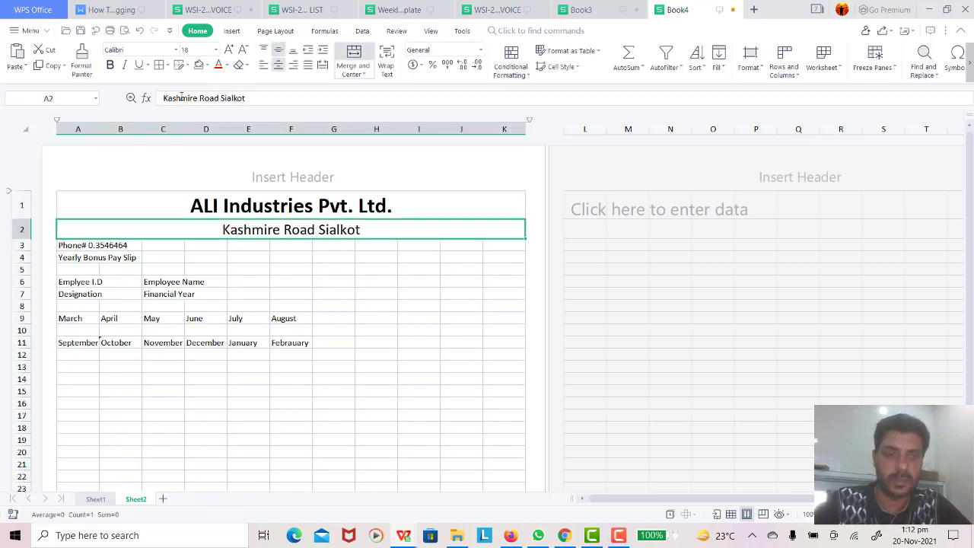
pyautogui.click(110, 65)
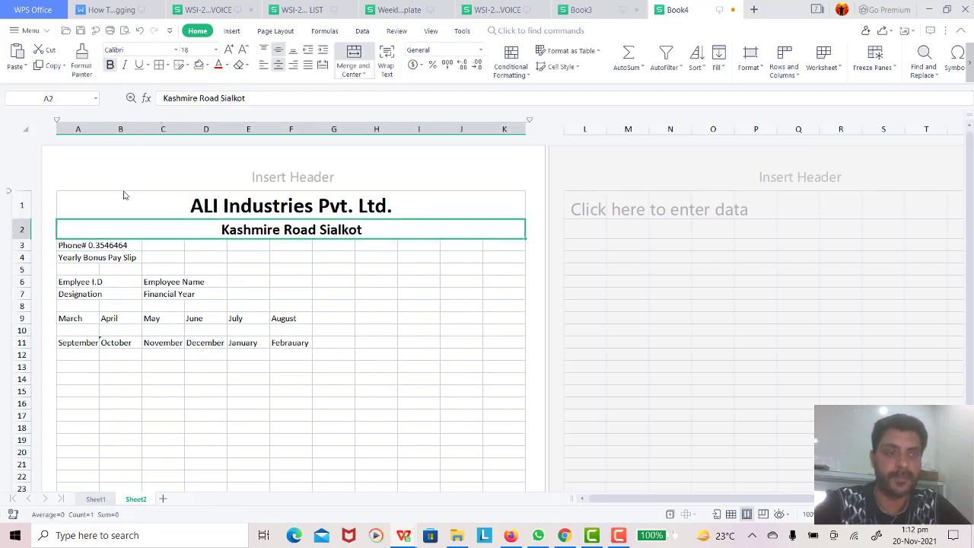
pyautogui.click(105, 245)
pyautogui.click(65, 243)
# Merge and centre the phone line across A3:K3 in bold 16-point.
pyautogui.hotkey('shift', 'Right')
pyautogui.hotkey('shift', 'Right')
pyautogui.hotkey('shift', 'Right')
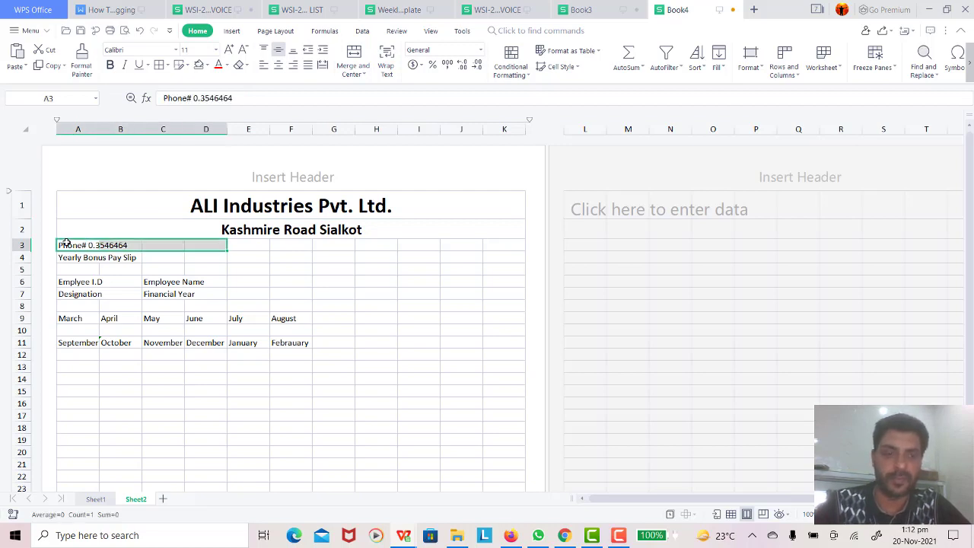
pyautogui.hotkey('shift', 'Right')
pyautogui.hotkey('shift', 'Right')
pyautogui.hotkey('shift', 'Right')
pyautogui.hotkey('shift', 'Right')
pyautogui.hotkey('shift', 'Right')
pyautogui.hotkey('shift', 'Right')
pyautogui.hotkey('shift', 'Right')
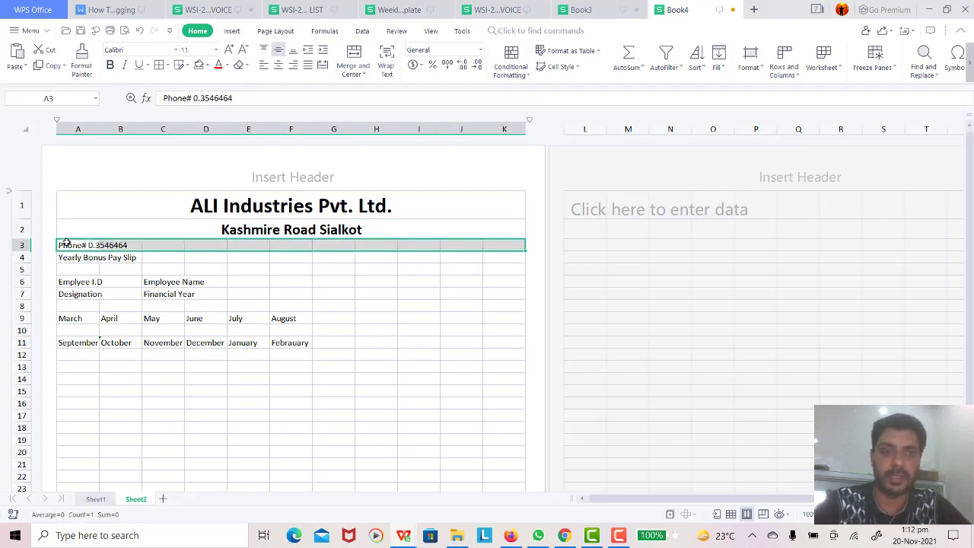
pyautogui.click(353, 57)
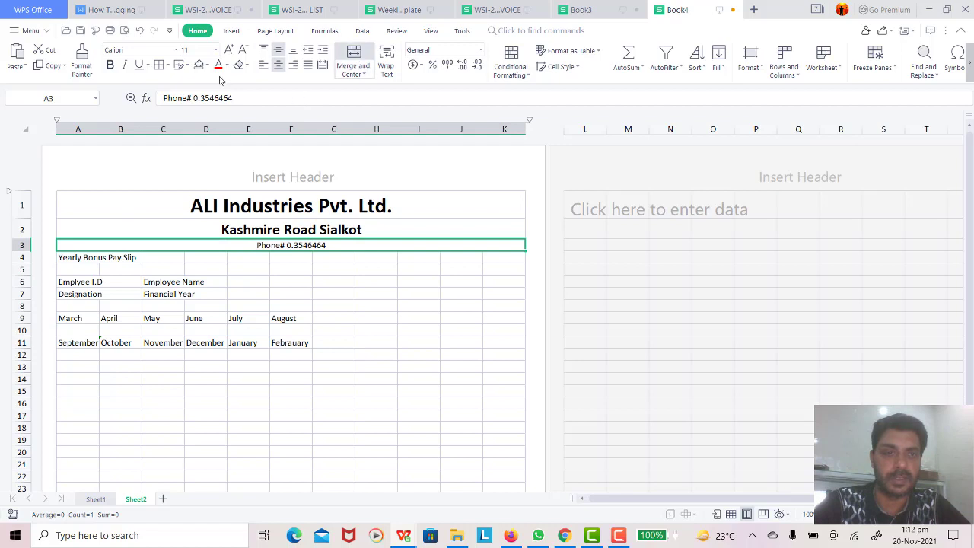
pyautogui.click(229, 49)
pyautogui.click(229, 49)
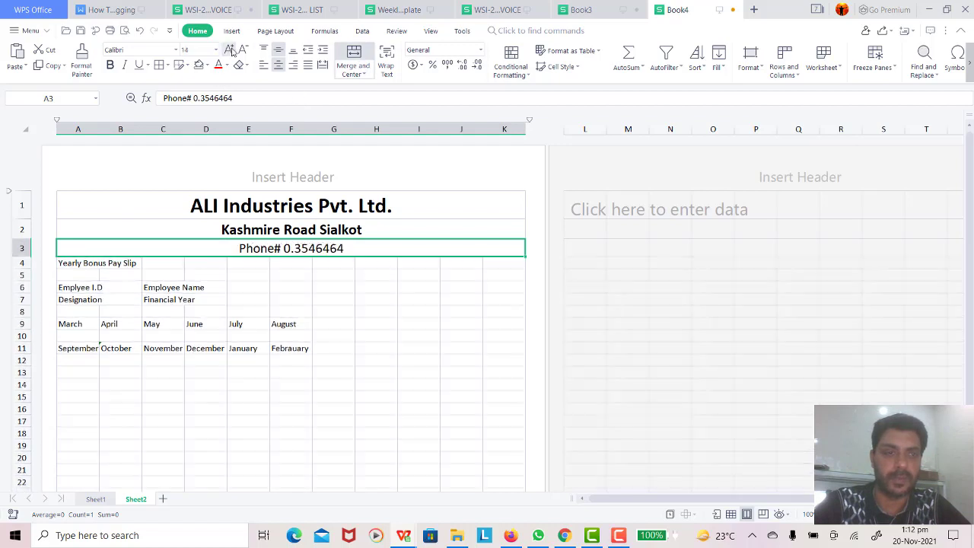
pyautogui.click(232, 50)
pyautogui.click(112, 65)
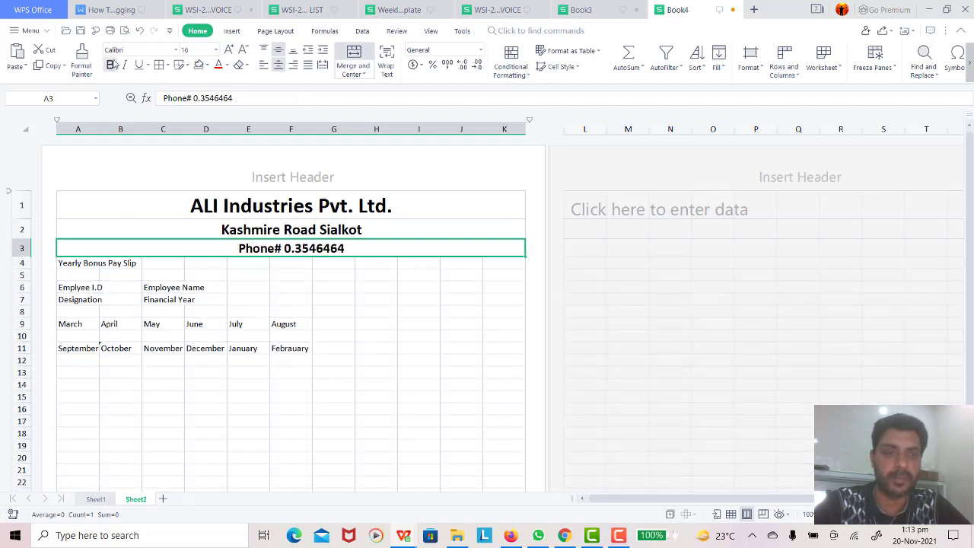
# Merge and centre the Yearly Bonus Pay Slip title across row 4 in bold 20-point.
pyautogui.click(65, 264)
pyautogui.hotkey('shift', 'Right')
pyautogui.hotkey('shift', 'Right')
pyautogui.hotkey('shift', 'Right')
pyautogui.hotkey('shift', 'Right')
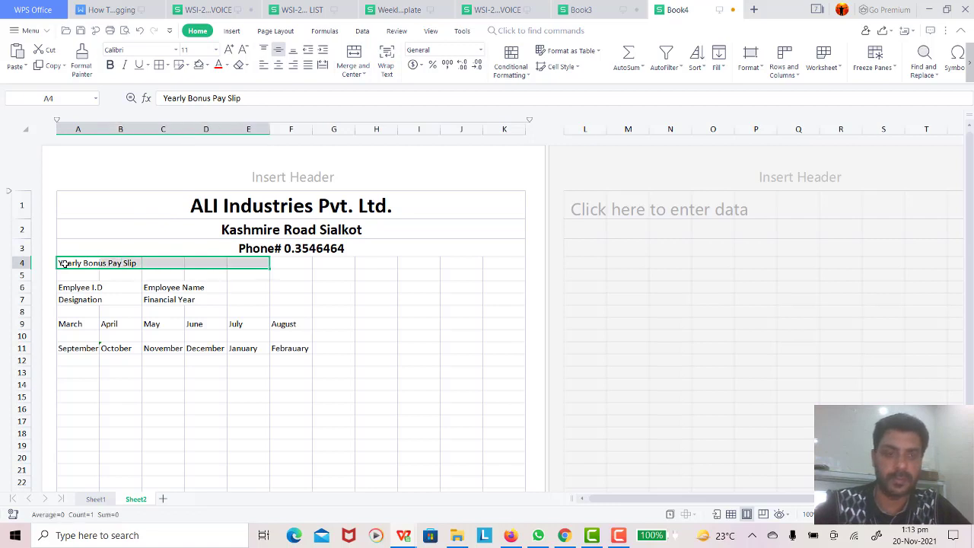
pyautogui.hotkey('shift', 'Right')
pyautogui.hotkey('shift', 'Right')
pyautogui.hotkey('shift', 'Right')
pyautogui.hotkey('shift', 'Right')
pyautogui.hotkey('shift', 'Right')
pyautogui.hotkey('shift', 'Right')
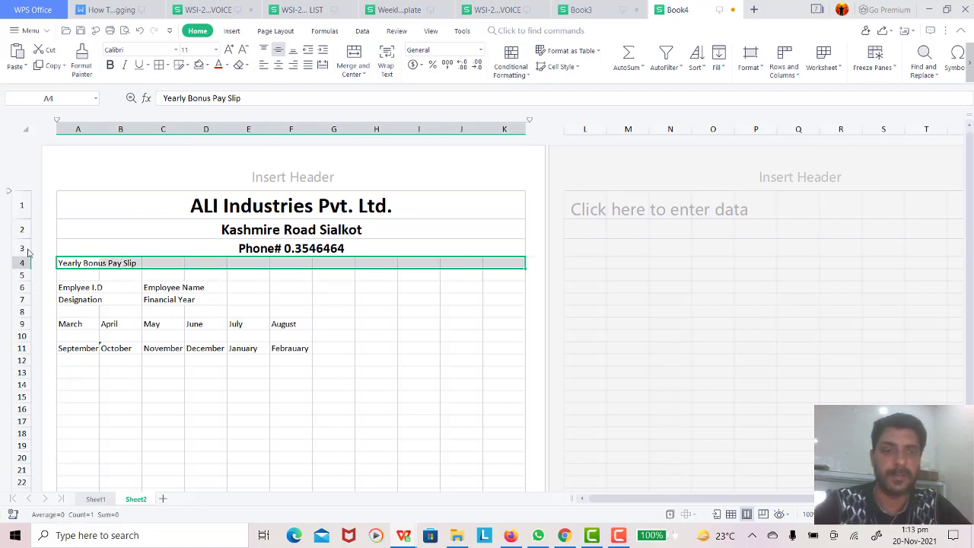
pyautogui.click(353, 53)
pyautogui.click(229, 50)
pyautogui.click(229, 50)
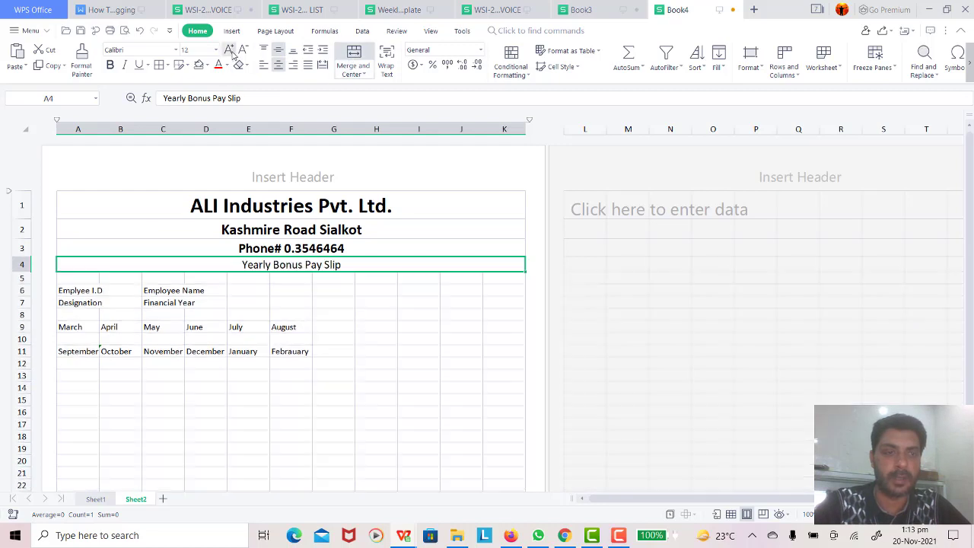
pyautogui.click(229, 50)
pyautogui.click(229, 50)
pyautogui.click(229, 50)
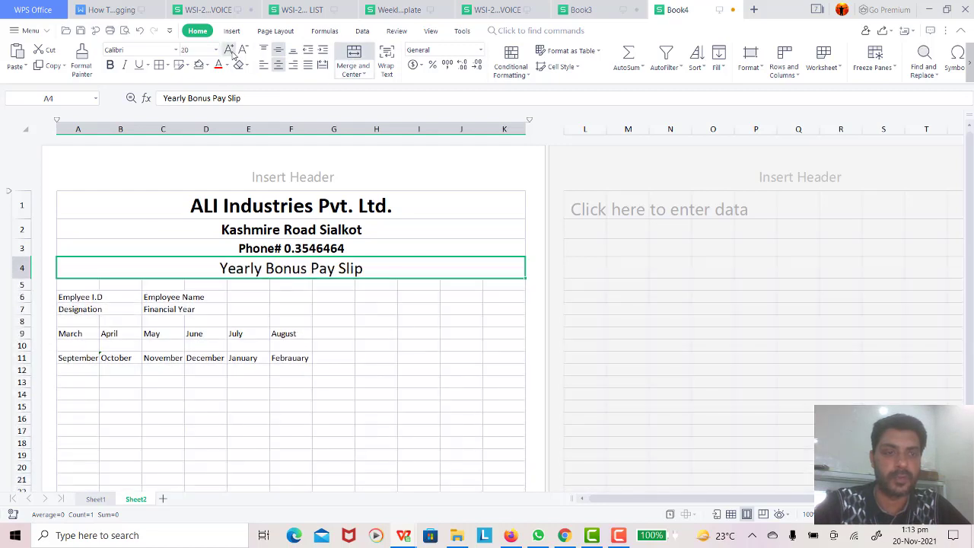
pyautogui.click(110, 66)
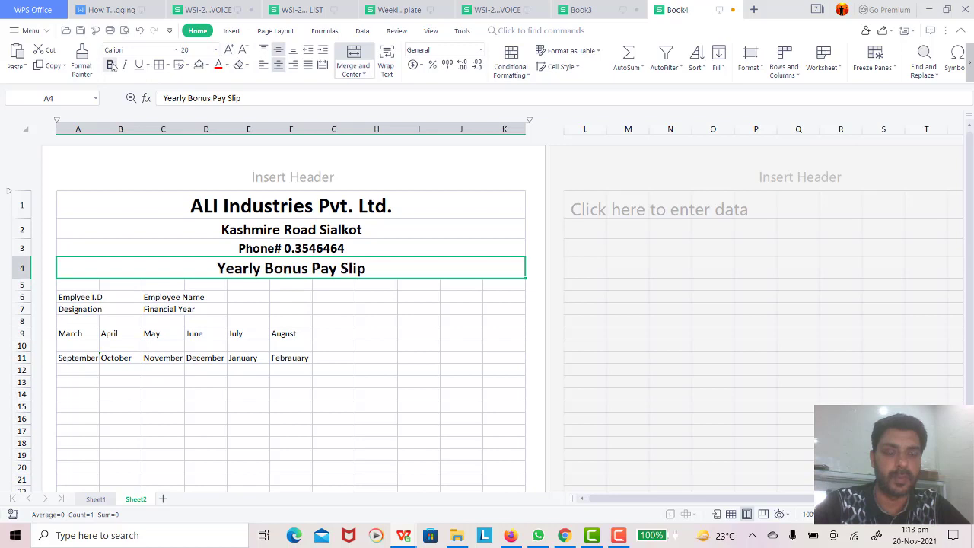
pyautogui.click(363, 284)
pyautogui.click(354, 274)
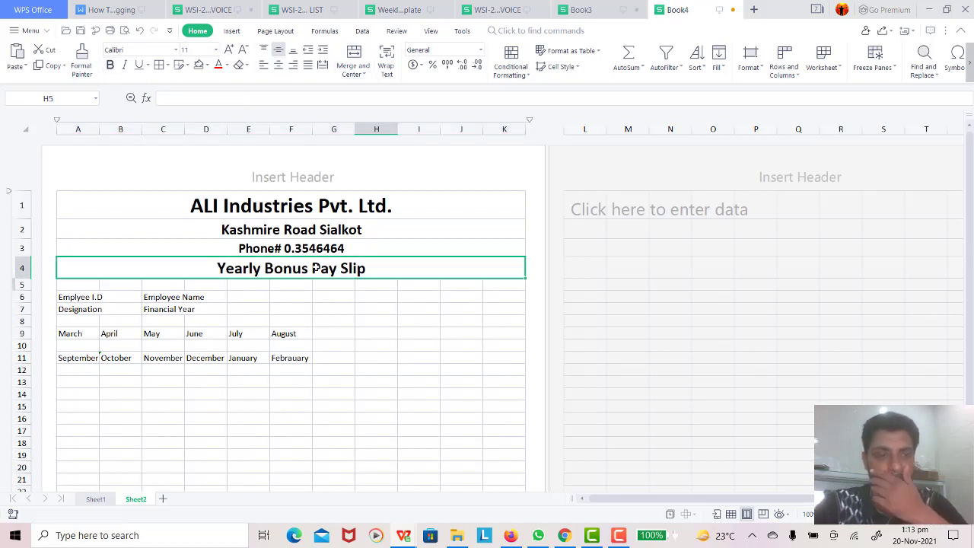
# Make the employee field labels in rows 6–7 bold at size 14.
pyautogui.click(69, 299)
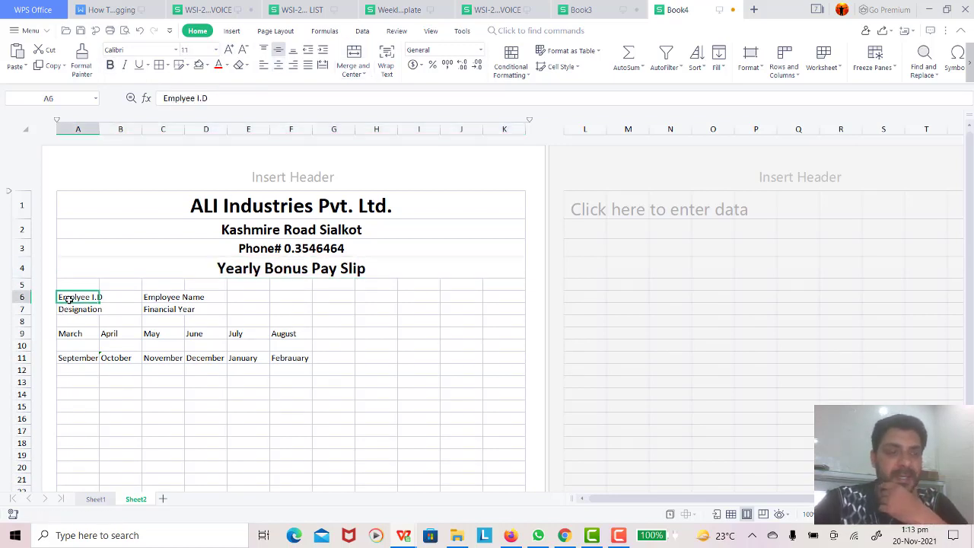
pyautogui.hotkey('shift', 'Right')
pyautogui.hotkey('shift', 'Right')
pyautogui.hotkey('shift', 'Right')
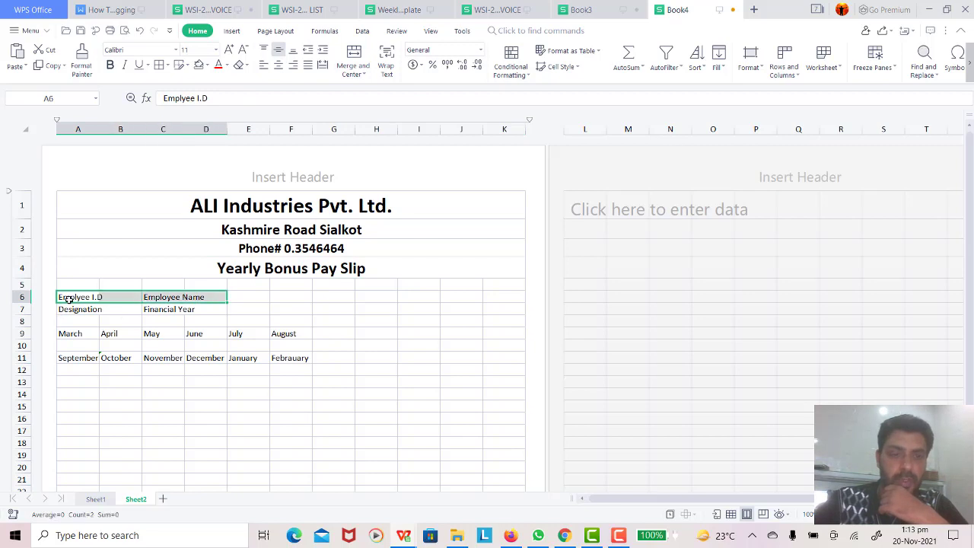
pyautogui.hotkey('shift', 'Right')
pyautogui.hotkey('shift', 'Right')
pyautogui.hotkey('shift', 'Right')
pyautogui.hotkey('shift', 'Right')
pyautogui.hotkey('shift', 'Right')
pyautogui.hotkey('shift', 'Right')
pyautogui.hotkey('shift', 'Right')
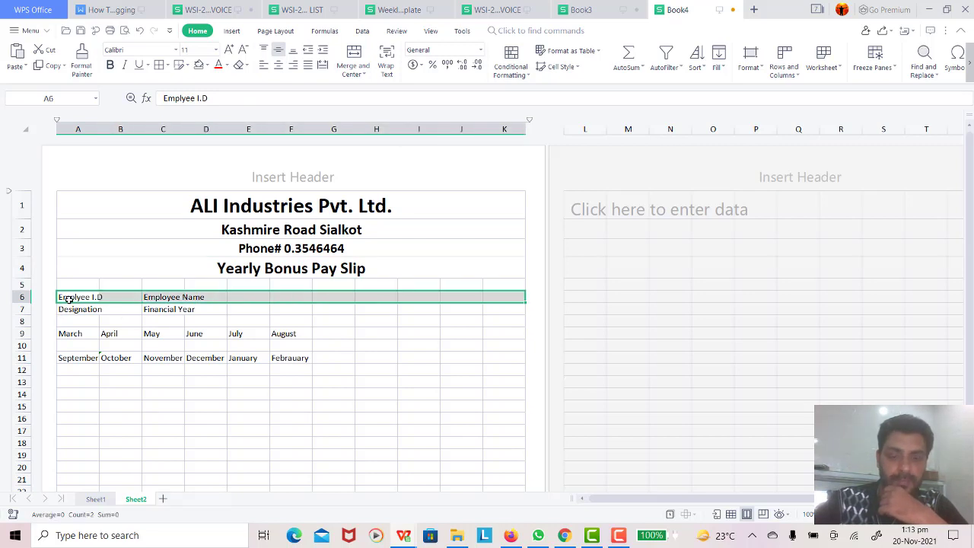
pyautogui.hotkey('shift', 'Down')
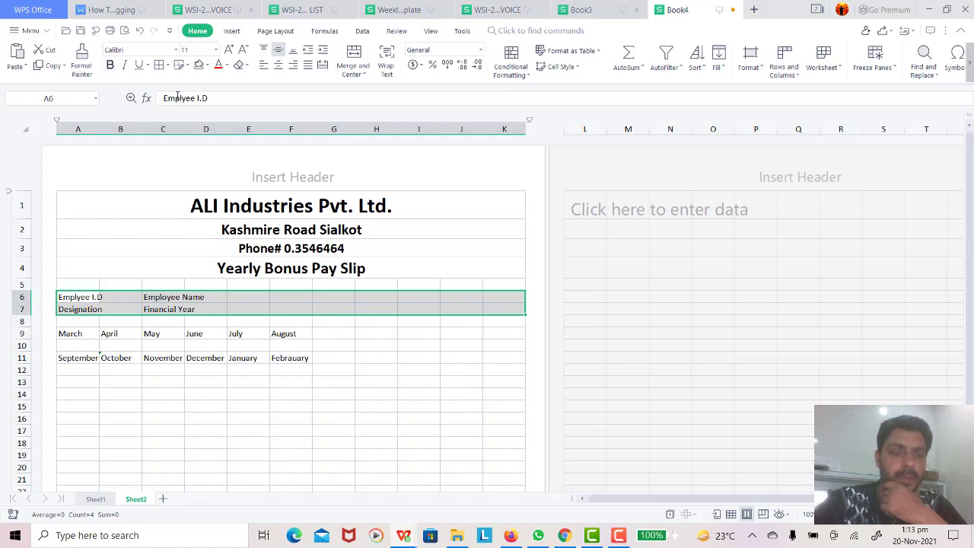
pyautogui.click(228, 50)
pyautogui.click(228, 51)
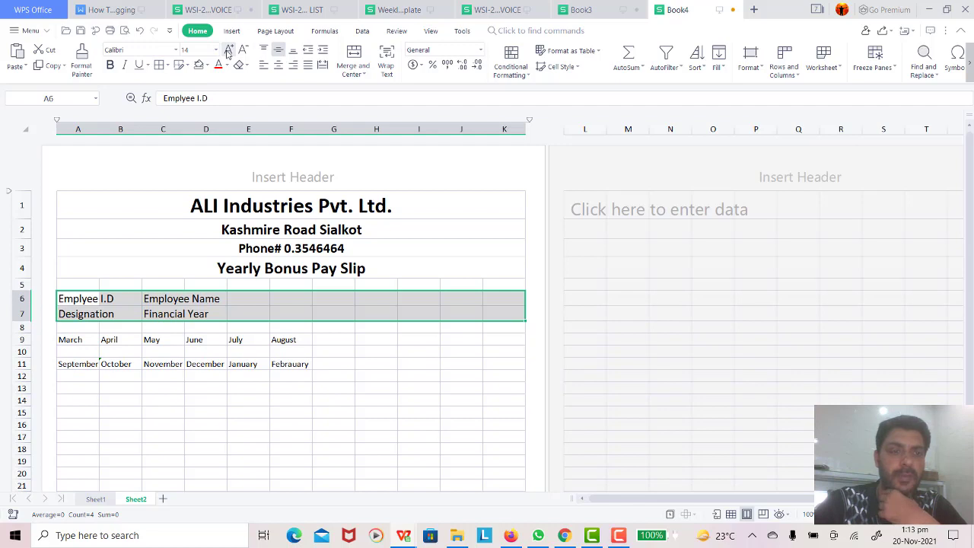
pyautogui.click(110, 64)
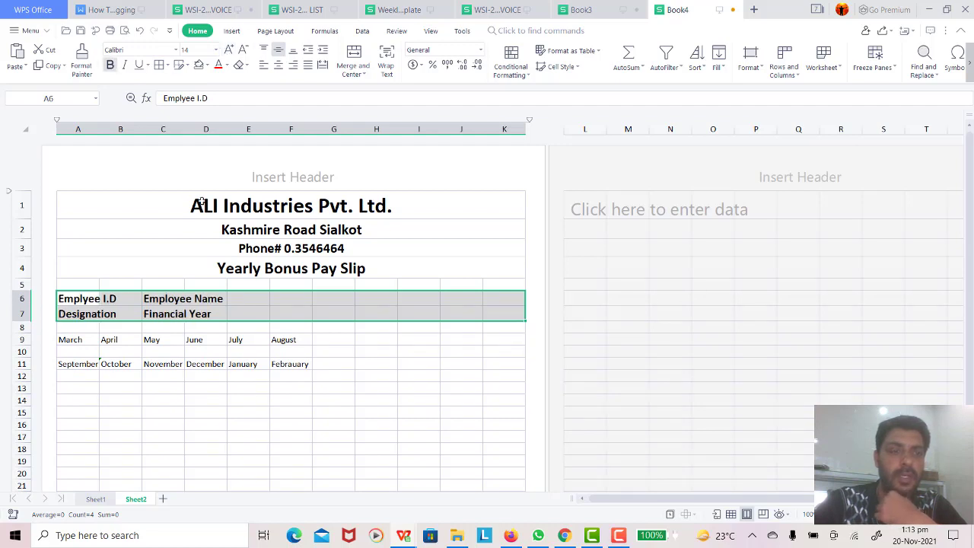
pyautogui.click(259, 287)
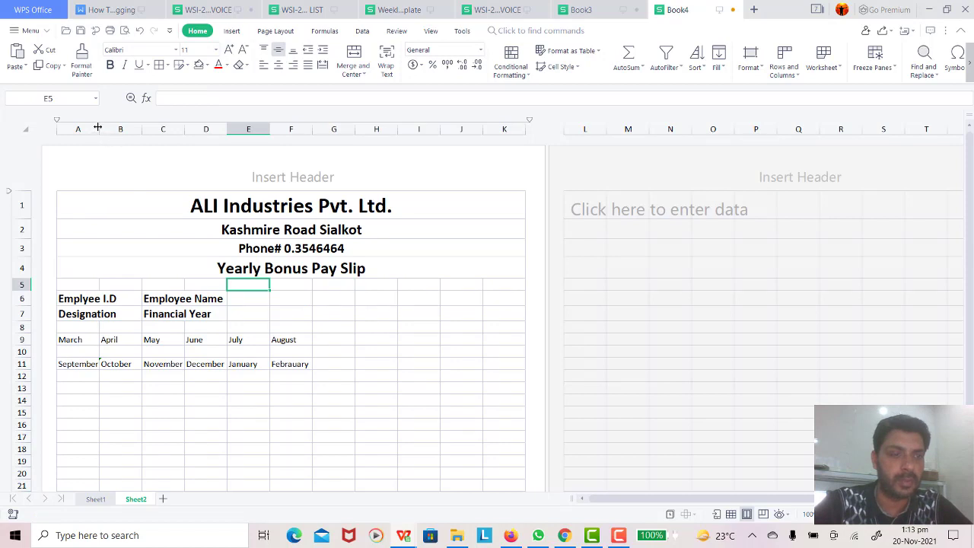
# Widen column A so the Emplyee I.D and Designation labels fit.
pyautogui.moveTo(98, 129); pyautogui.dragTo(116, 134)
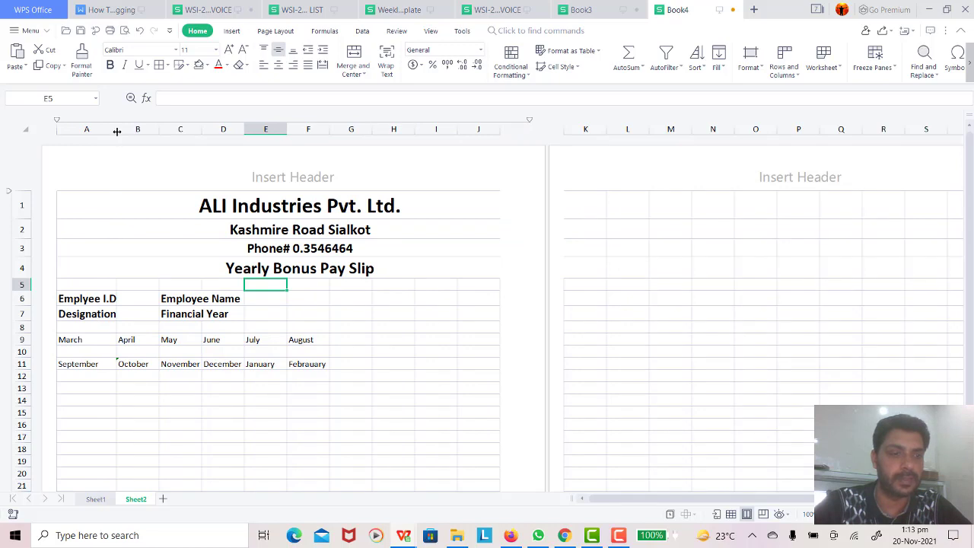
pyautogui.moveTo(117, 131); pyautogui.dragTo(120, 131)
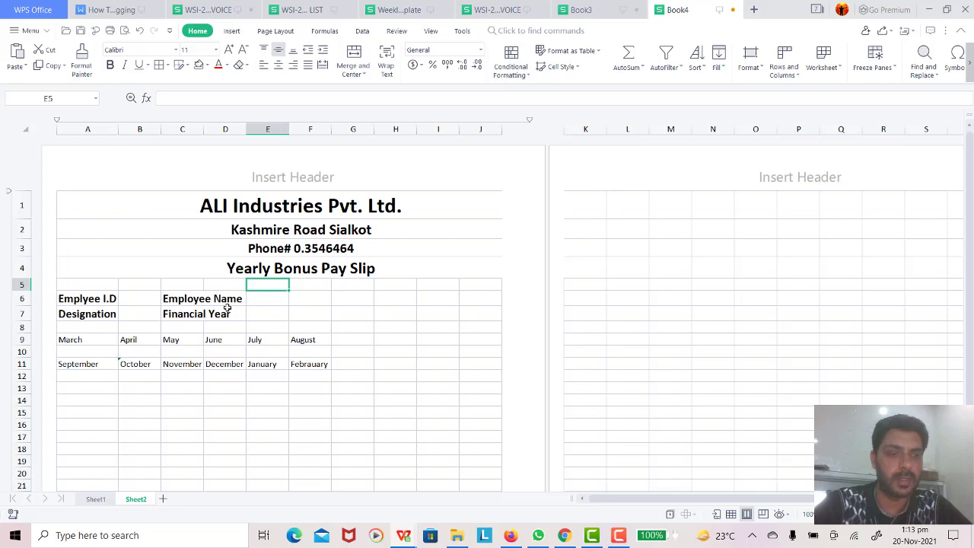
pyautogui.click(181, 299)
pyautogui.hotkey('shift', 'Right')
pyautogui.hotkey('shift', 'Right')
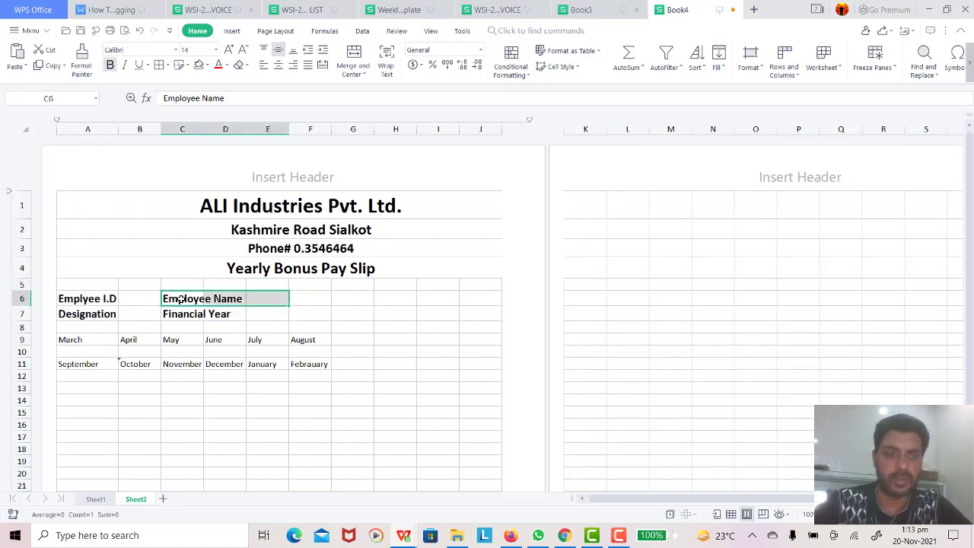
pyautogui.hotkey('shift', 'Left')
pyautogui.press('Left')
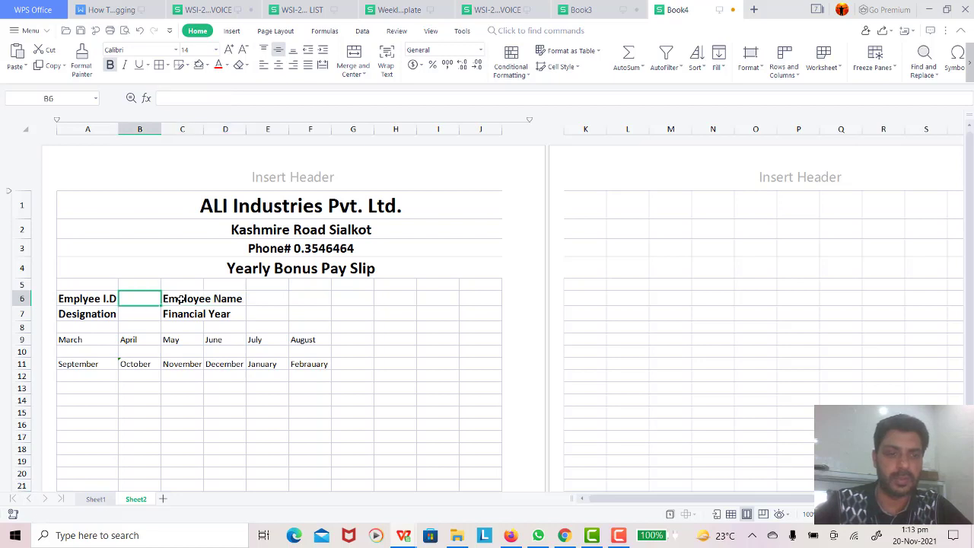
pyautogui.press('Down')
pyautogui.press('Up')
pyautogui.press('Right')
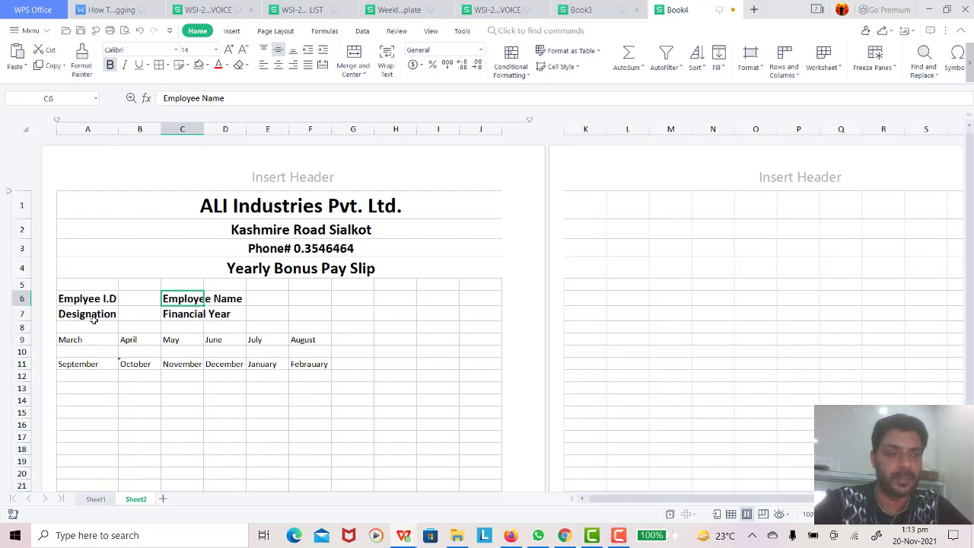
# Select the month grid A9:F11 and compare its formatting with the finished slip in Book3.
pyautogui.click(74, 342)
pyautogui.hotkey('shift', 'Right')
pyautogui.hotkey('shift', 'Right')
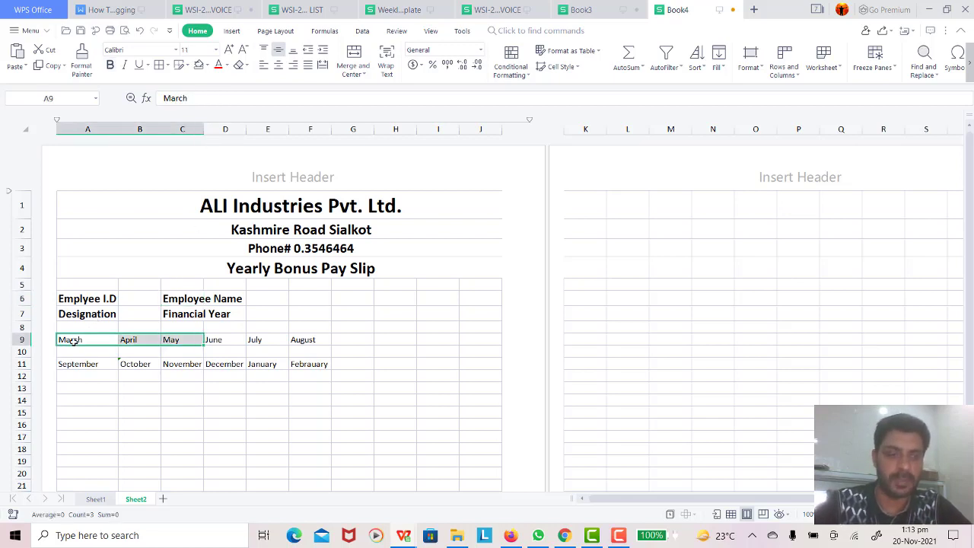
pyautogui.hotkey('shift', 'Right')
pyautogui.hotkey('shift', 'Right')
pyautogui.hotkey('shift', 'Right')
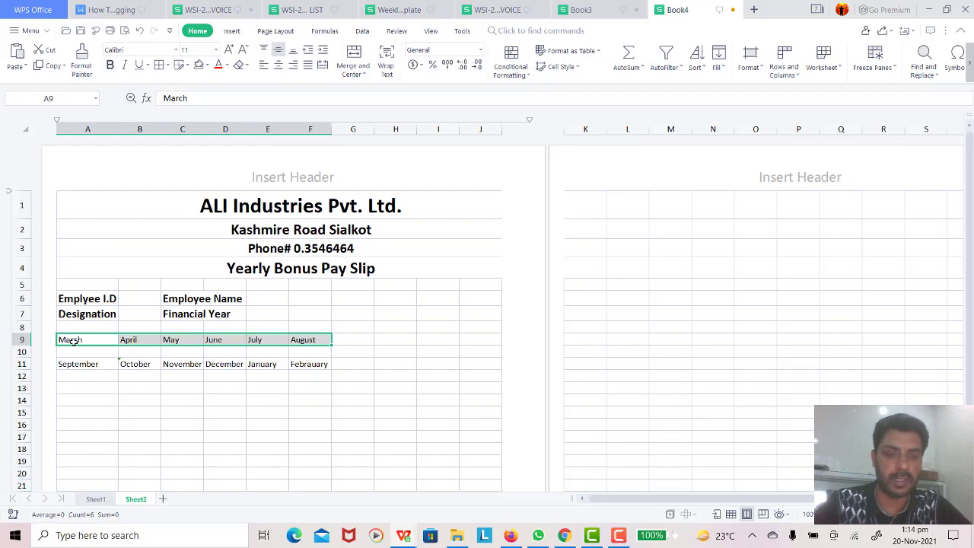
pyautogui.hotkey('shift', 'Right')
pyautogui.hotkey('shift', 'Right')
pyautogui.hotkey('shift', 'Right')
pyautogui.hotkey('shift', 'Left')
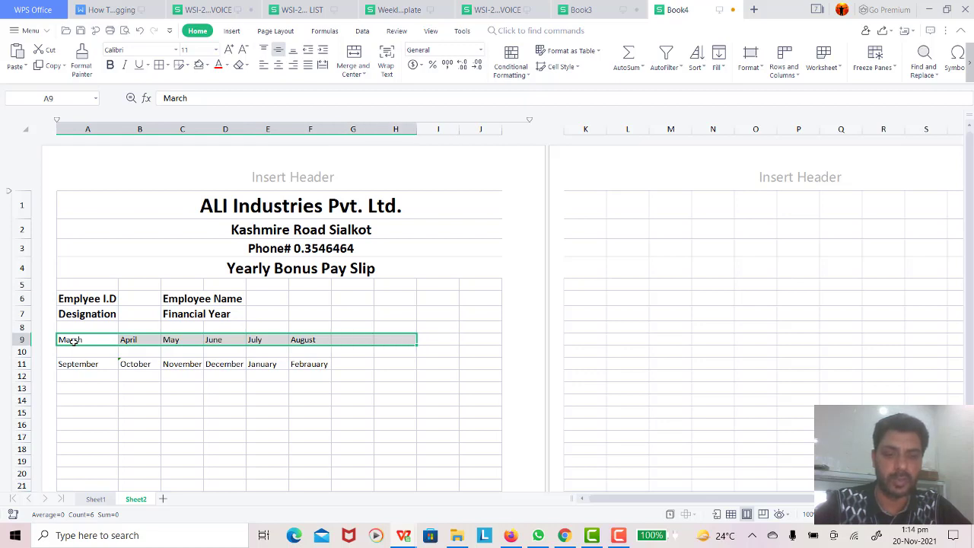
pyautogui.hotkey('shift', 'Left')
pyautogui.hotkey('shift', 'Left')
pyautogui.hotkey('shift', 'Down')
pyautogui.hotkey('shift', 'Down')
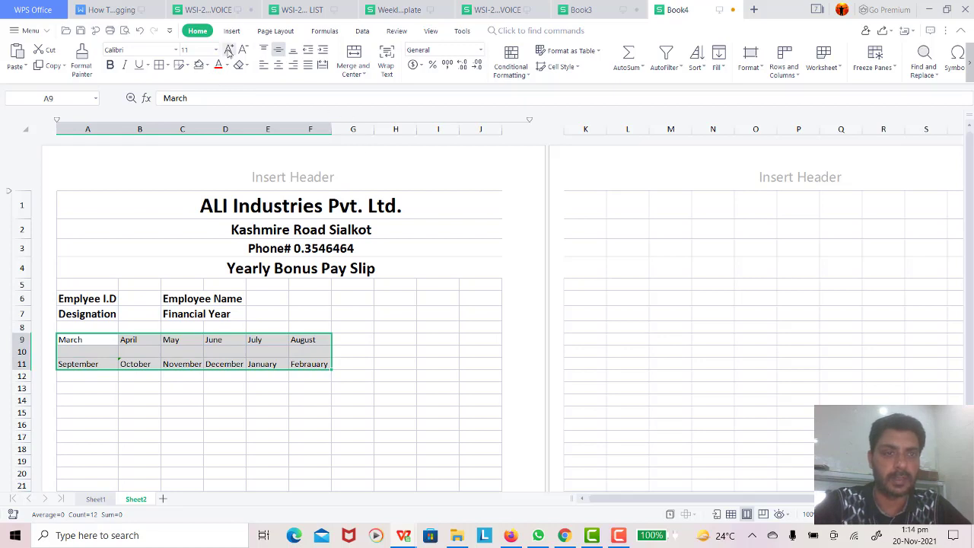
pyautogui.hotkey('ctrl', 'shift', 'Tab')
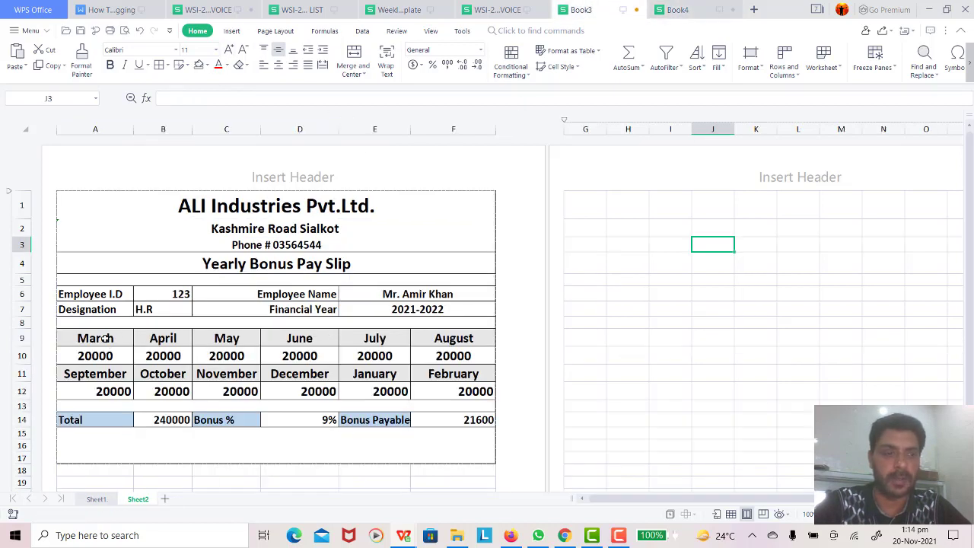
pyautogui.click(105, 339)
pyautogui.click(107, 355)
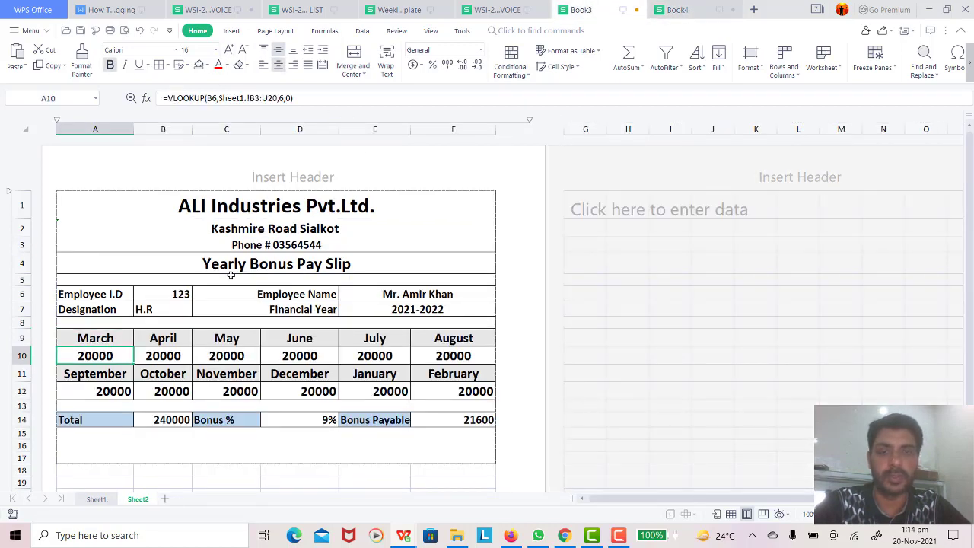
pyautogui.hotkey('ctrl', 'Tab')
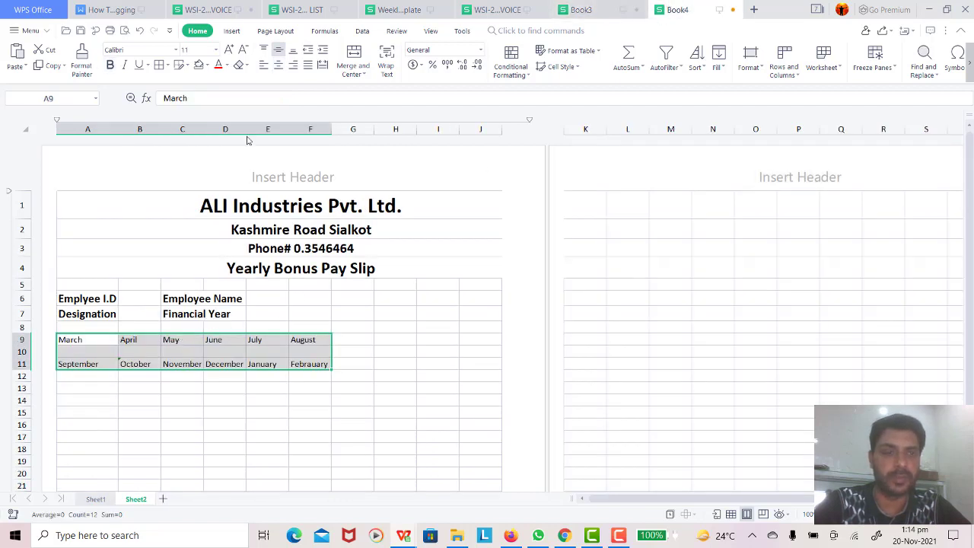
# Make the selected month names bold at size 16.
pyautogui.click(229, 49)
pyautogui.click(230, 50)
pyautogui.click(229, 49)
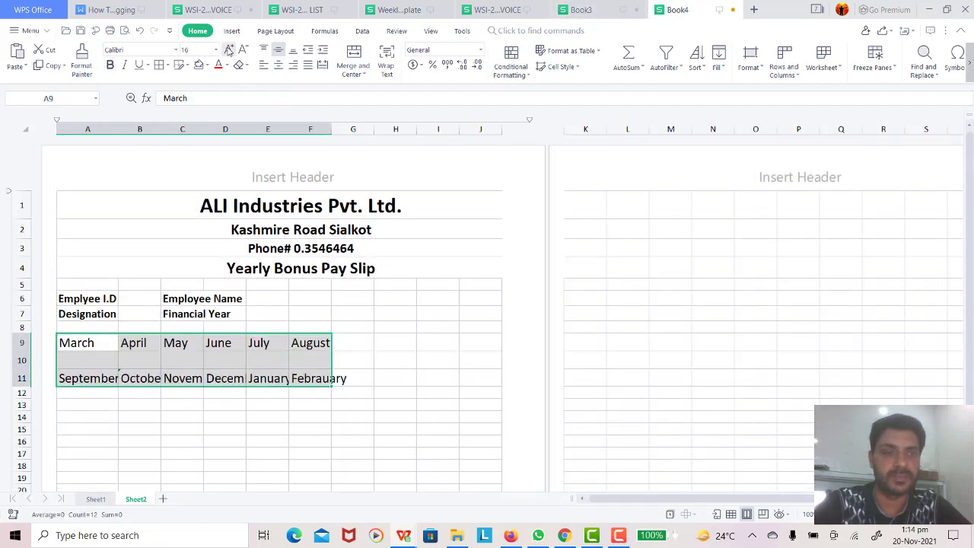
pyautogui.click(110, 65)
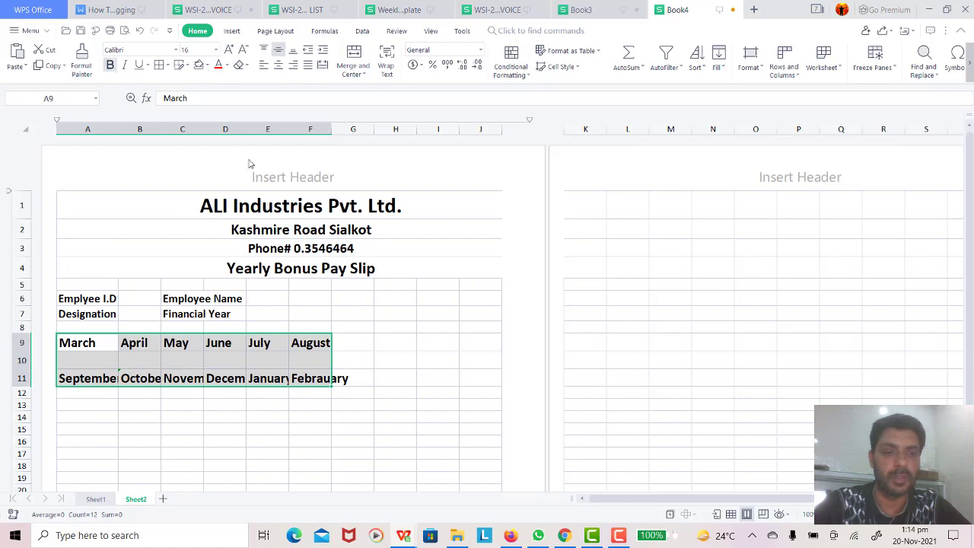
pyautogui.click(442, 309)
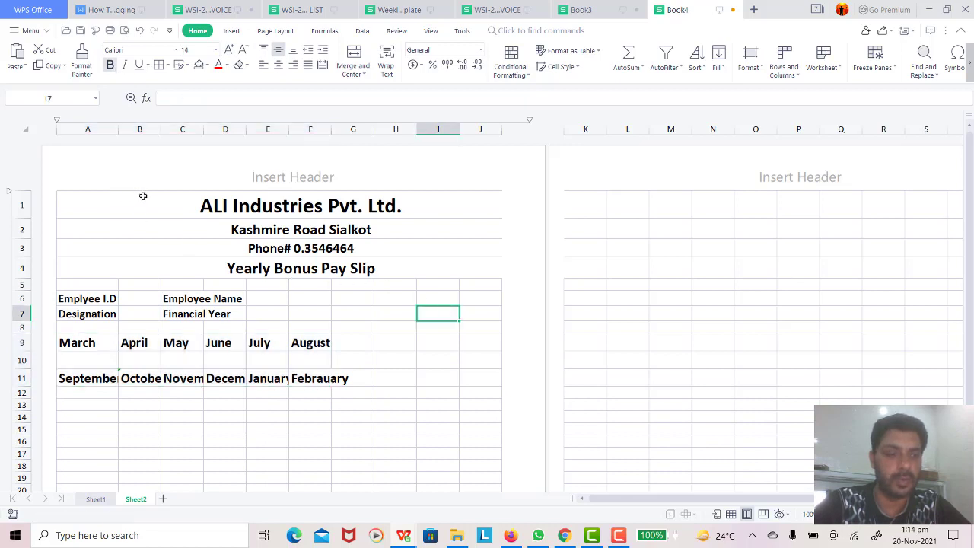
# Widen columns A, B and F so September, October and the other months display fully.
pyautogui.moveTo(118, 129); pyautogui.dragTo(129, 129)
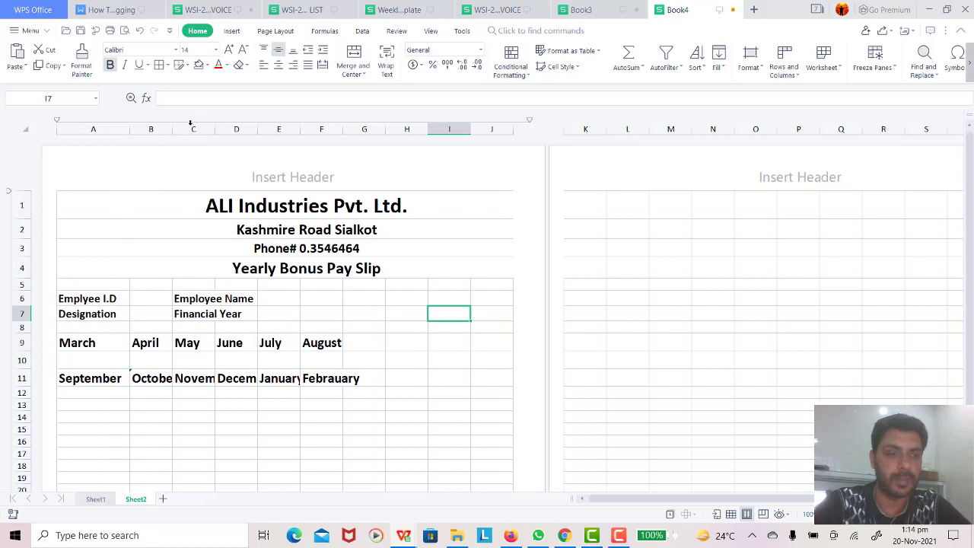
pyautogui.moveTo(172, 129); pyautogui.dragTo(384, 126)
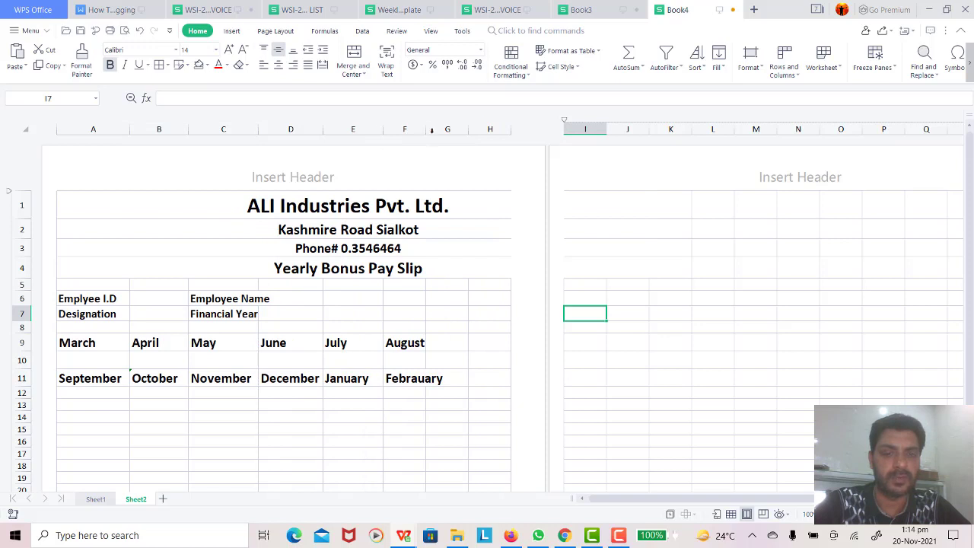
pyautogui.moveTo(426, 130); pyautogui.dragTo(455, 130)
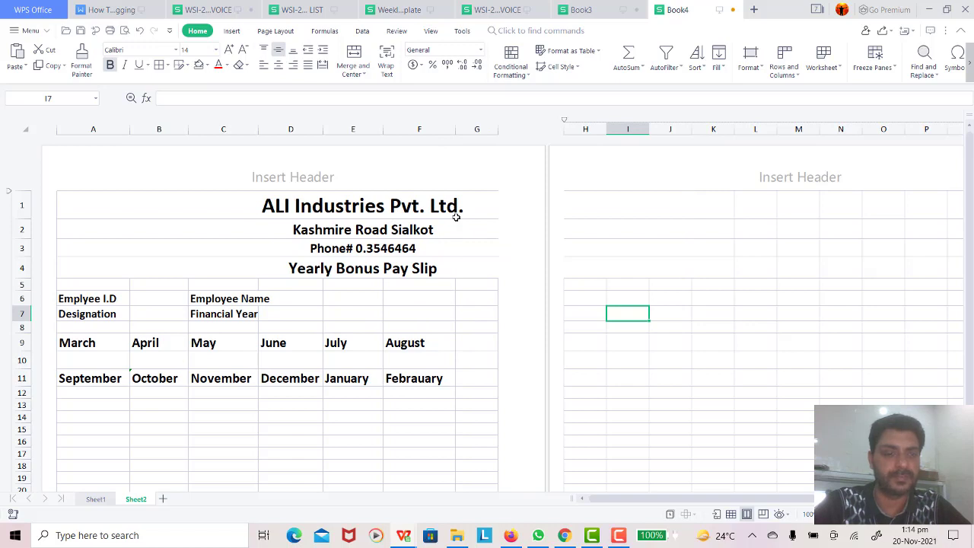
pyautogui.click(477, 128)
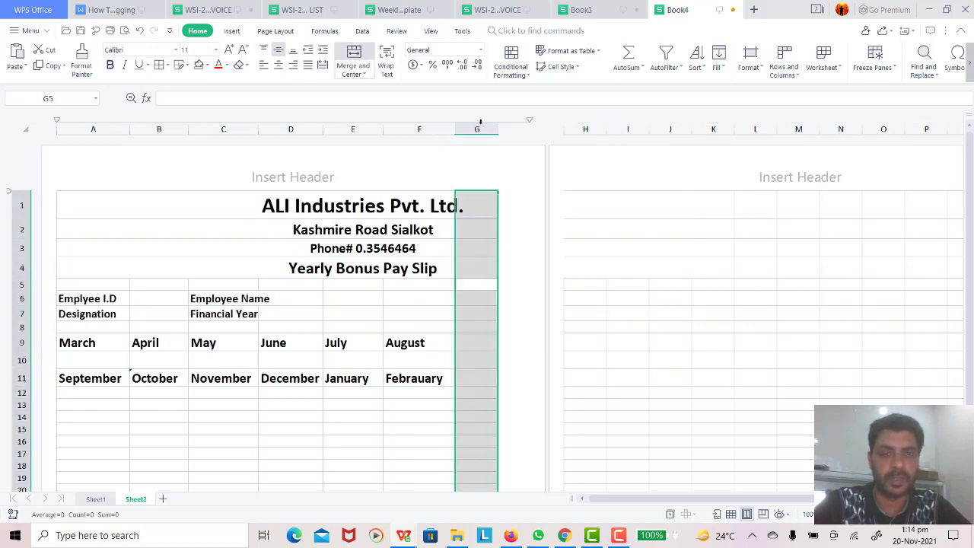
# Delete the empty column G beside the month grid, then undo the deletion.
pyautogui.rightClick(480, 125)
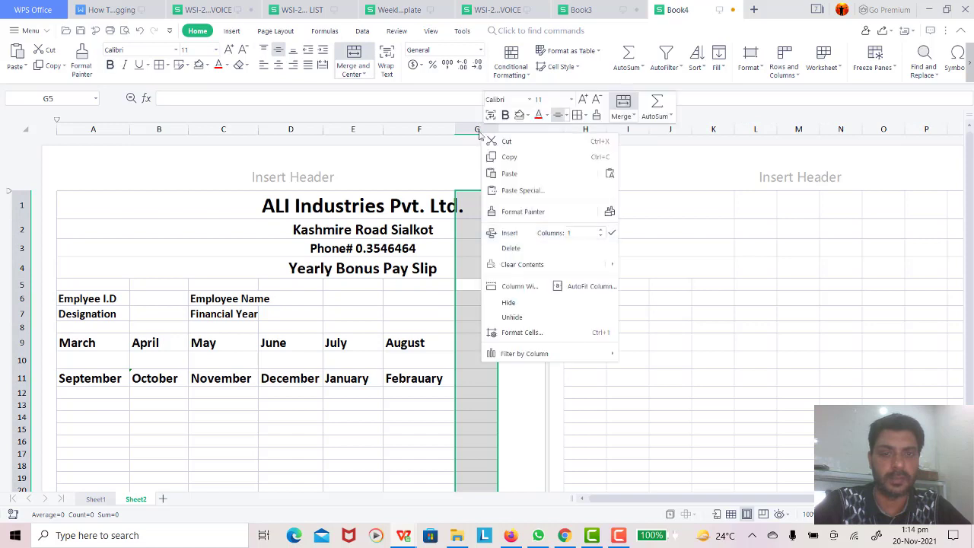
pyautogui.click(514, 248)
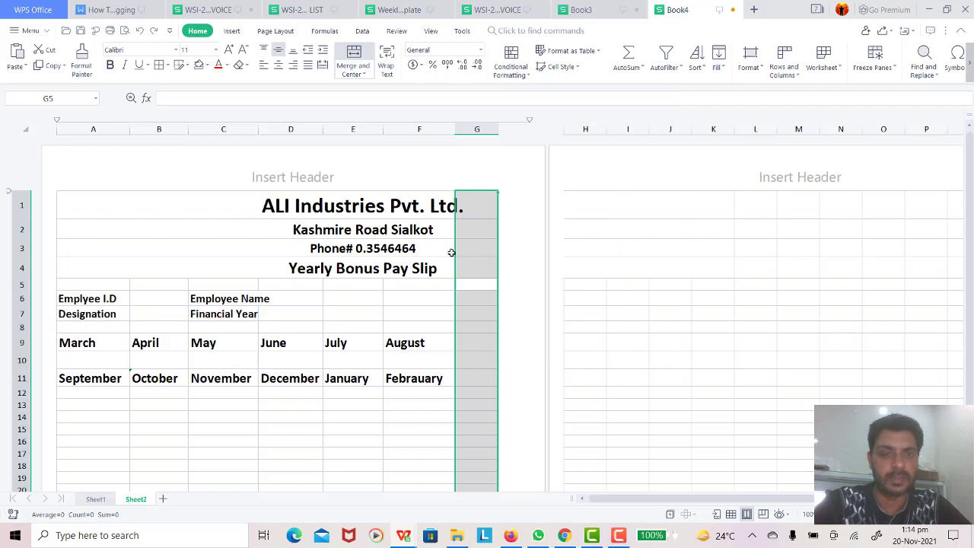
pyautogui.click(385, 341)
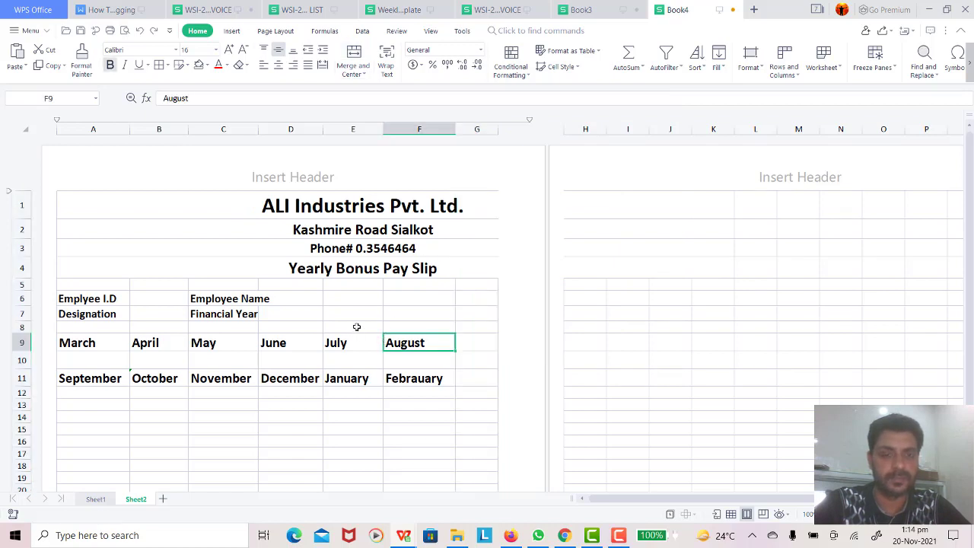
pyautogui.hotkey('ctrl', 'z')
pyautogui.click(512, 206)
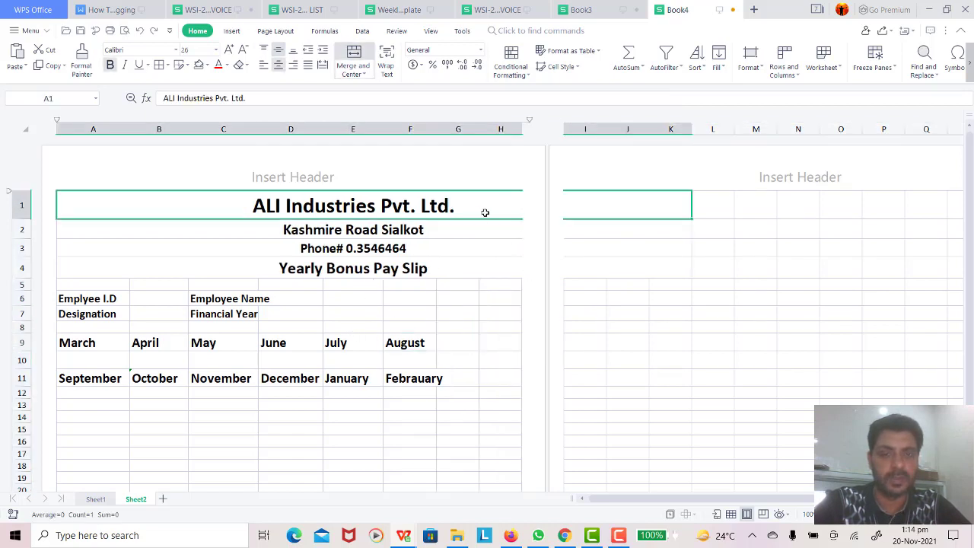
# Widen column F and check how far the title and address lines span.
pyautogui.click(504, 251)
pyautogui.click(380, 195)
pyautogui.click(503, 301)
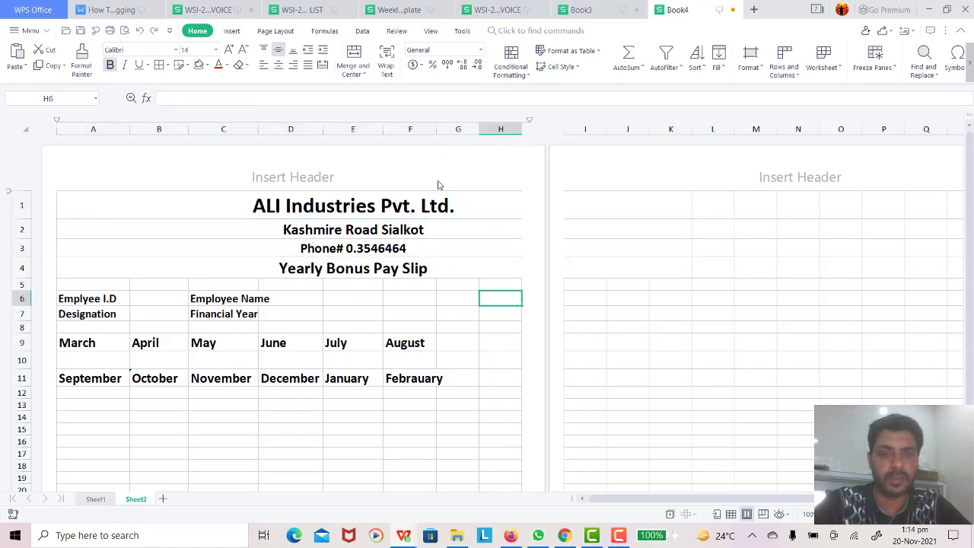
pyautogui.moveTo(435, 130); pyautogui.dragTo(447, 131)
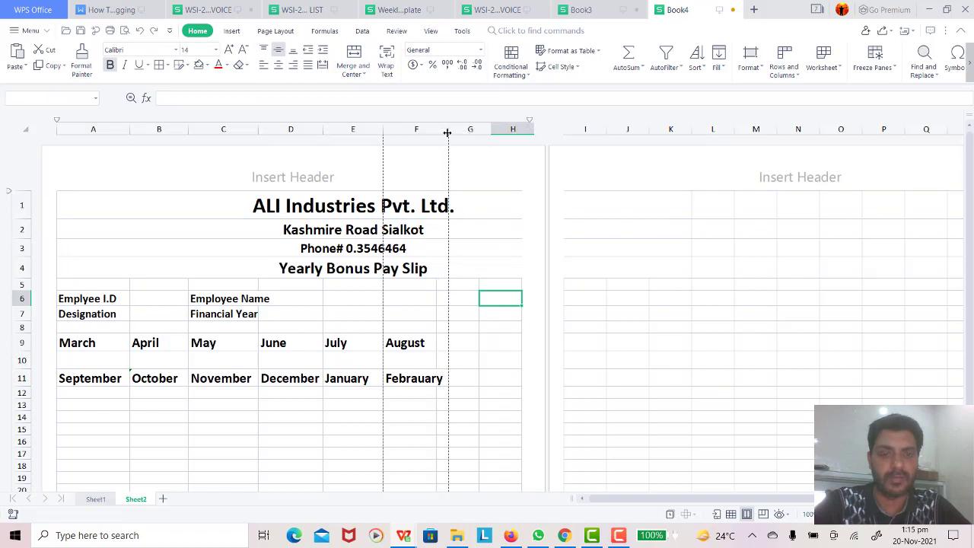
pyautogui.click(366, 209)
pyautogui.click(484, 236)
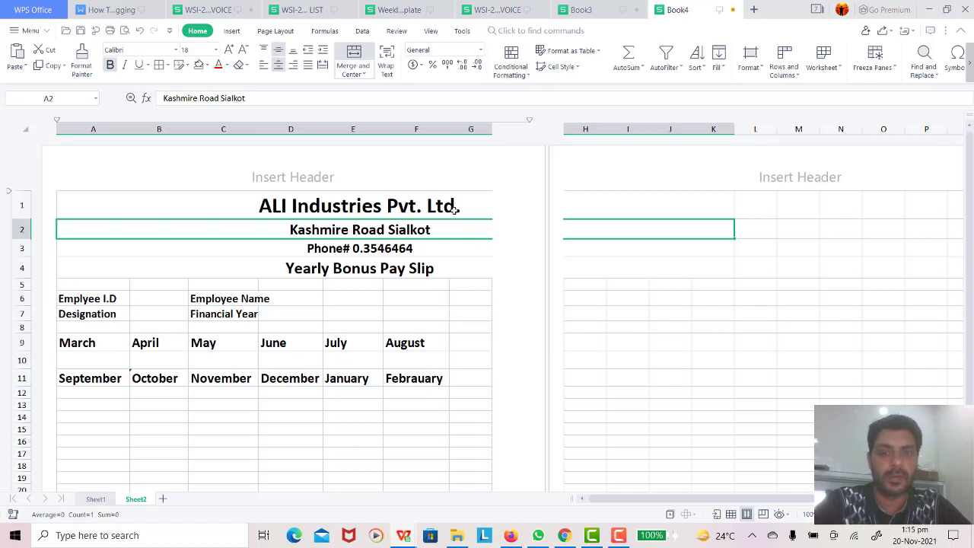
# Hide the spare columns G through L by dragging them to zero width.
pyautogui.moveTo(733, 128); pyautogui.dragTo(450, 129)
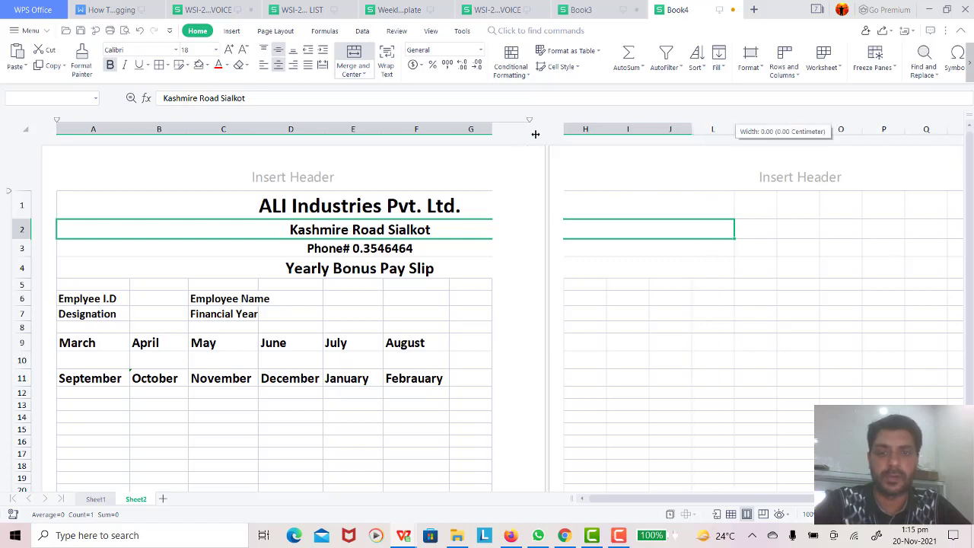
pyautogui.click(481, 248)
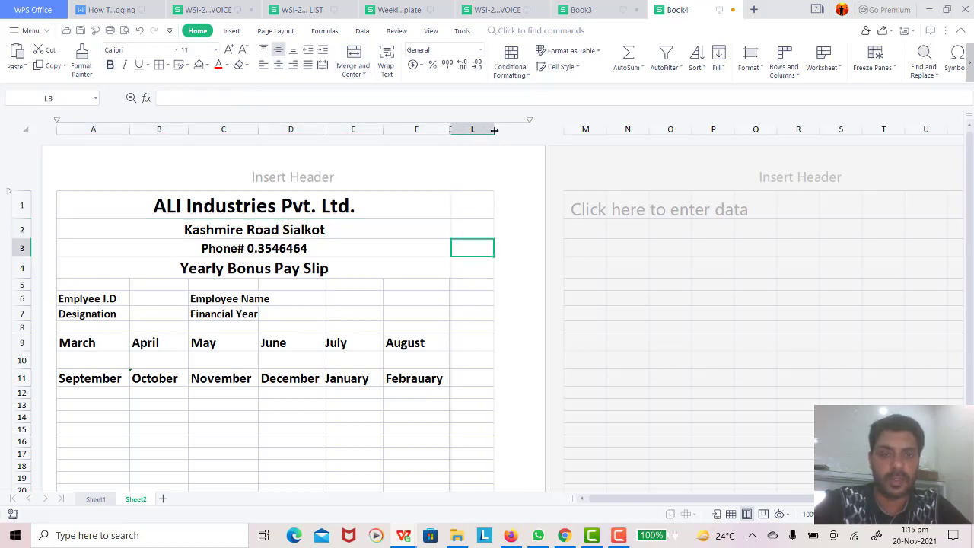
pyautogui.moveTo(494, 130); pyautogui.dragTo(448, 127)
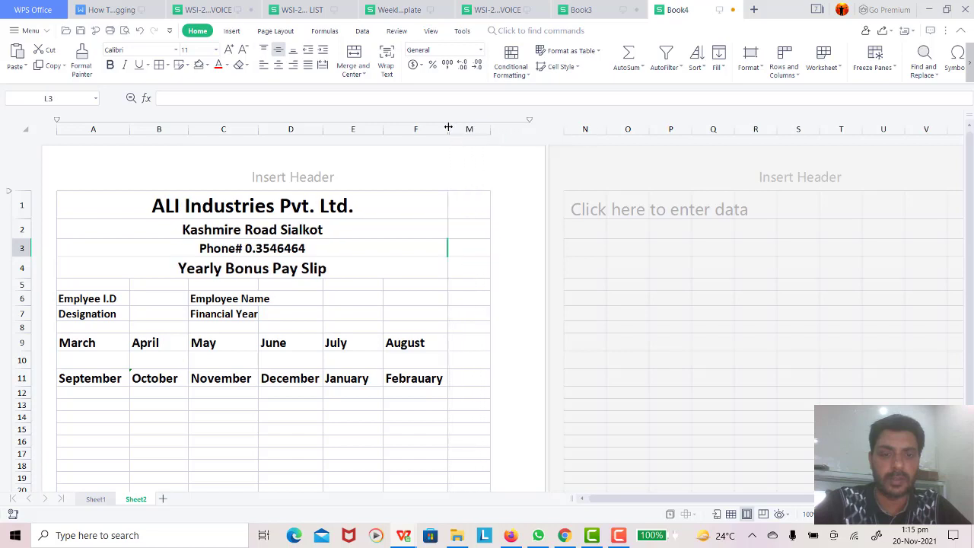
pyautogui.click(515, 190)
pyautogui.click(608, 383)
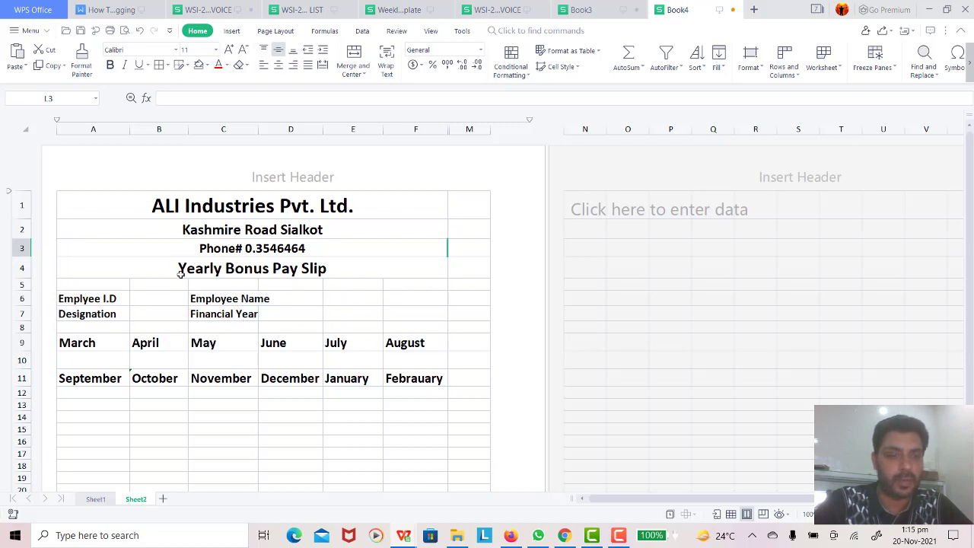
# Apply All Borders to every cell of the March–Febrauary month grid.
pyautogui.click(71, 344)
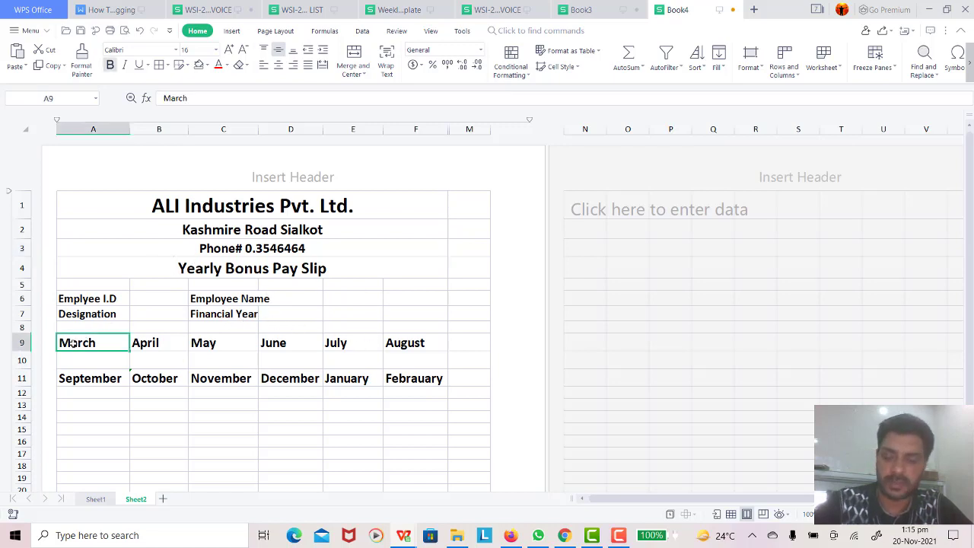
pyautogui.hotkey('shift', 'Right')
pyautogui.hotkey('shift', 'Right')
pyautogui.hotkey('shift', 'Right')
pyautogui.hotkey('shift', 'Right')
pyautogui.hotkey('shift', 'Right')
pyautogui.hotkey('shift', 'Right')
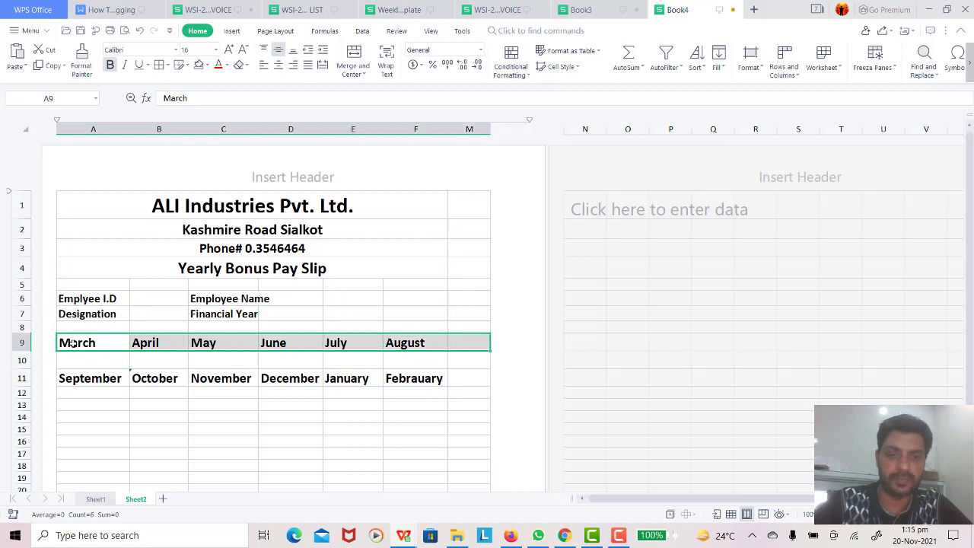
pyautogui.hotkey('shift', 'Down')
pyautogui.hotkey('shift', 'Down')
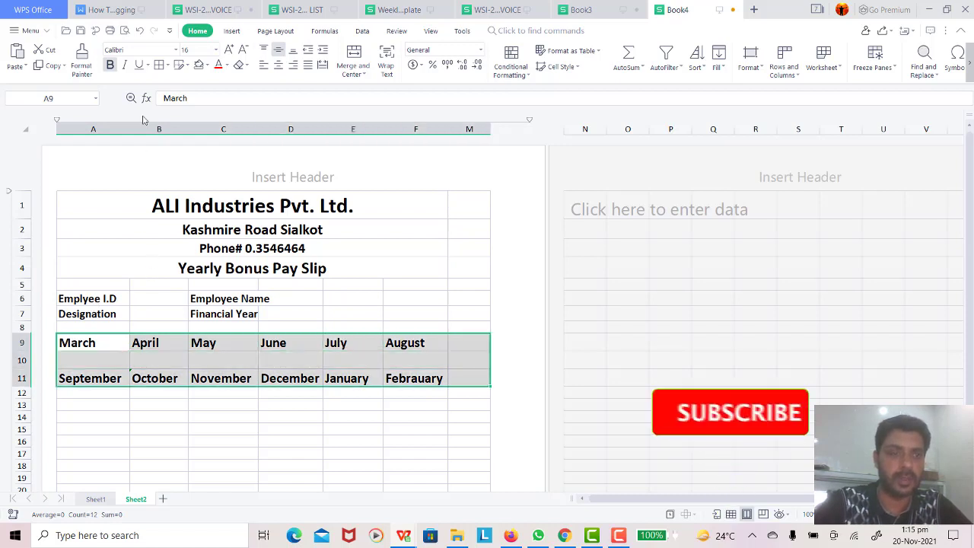
pyautogui.click(167, 65)
pyautogui.click(180, 98)
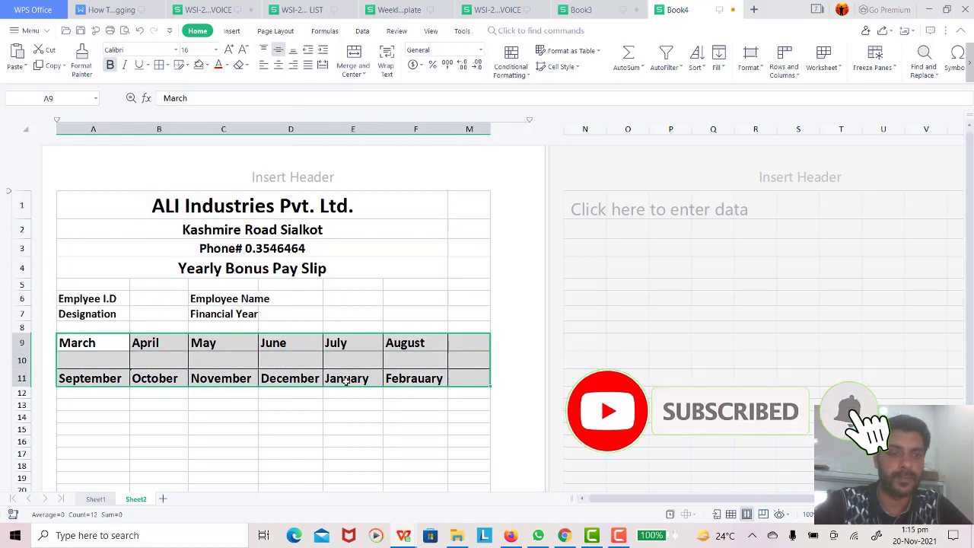
pyautogui.click(348, 431)
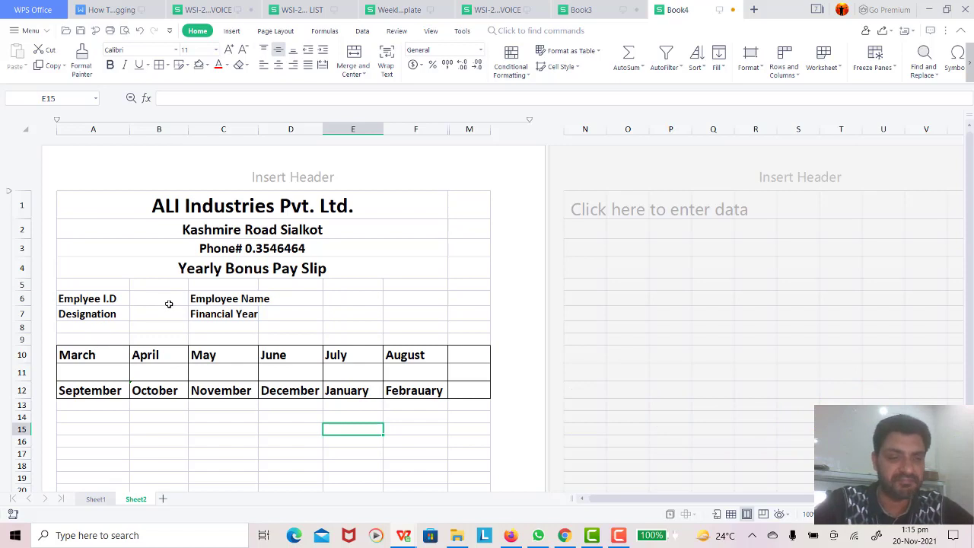
pyautogui.click(80, 300)
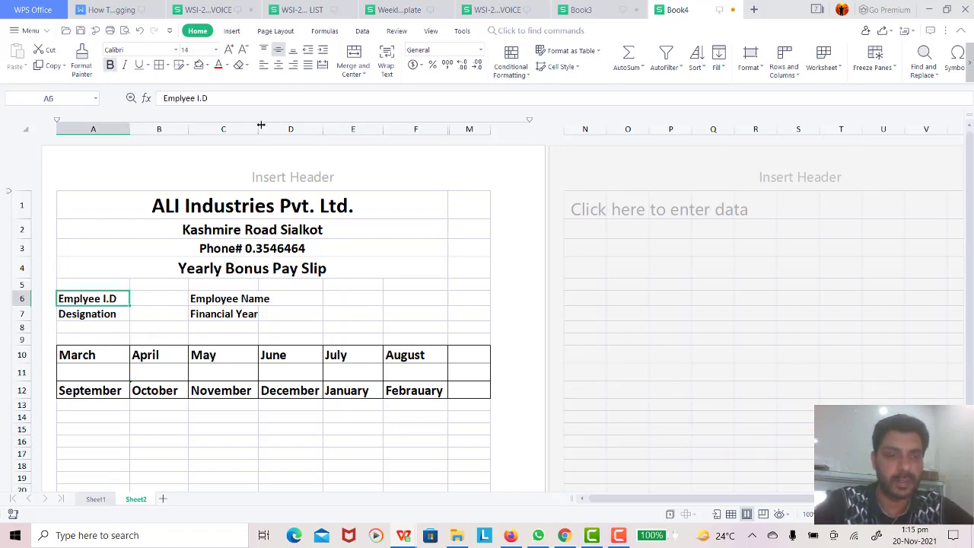
# Widen column C and merge-centre the Employee Name and Financial Year labels across two columns.
pyautogui.moveTo(258, 127); pyautogui.dragTo(271, 127)
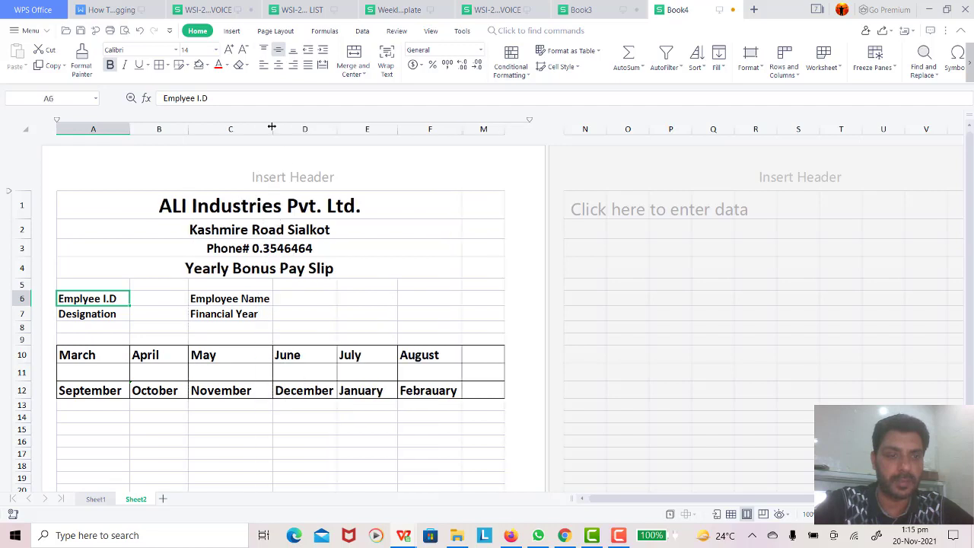
pyautogui.click(344, 315)
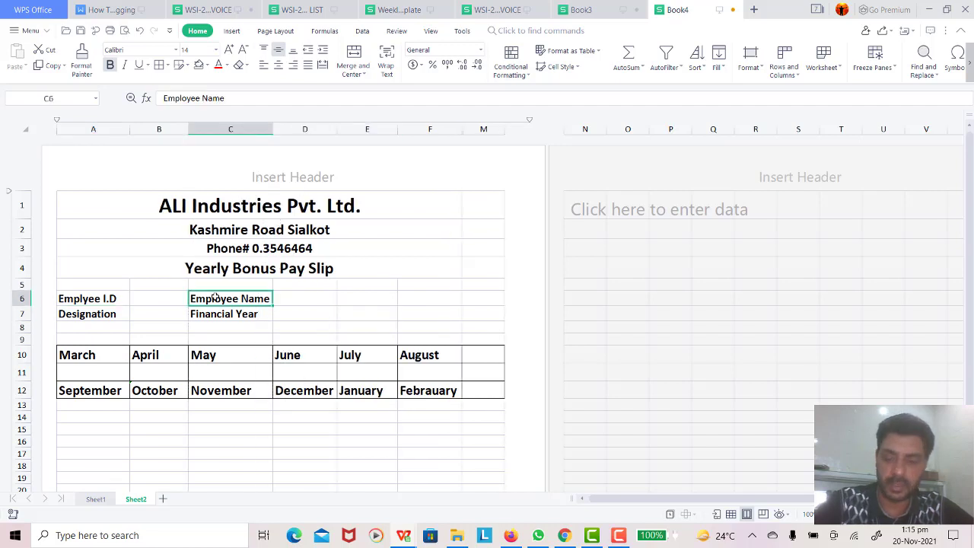
pyautogui.hotkey('shift', 'Right')
pyautogui.hotkey('shift', 'Down')
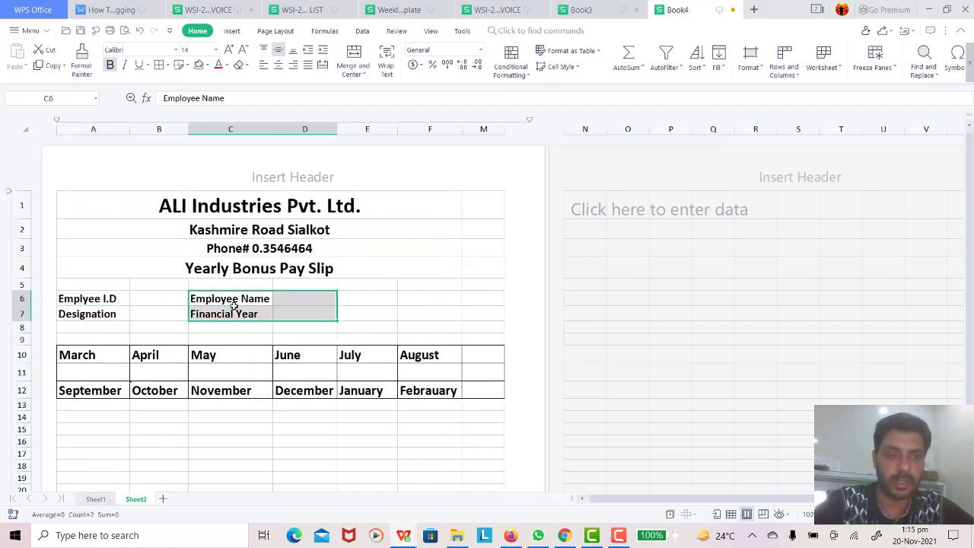
pyautogui.click(247, 320)
pyautogui.click(231, 300)
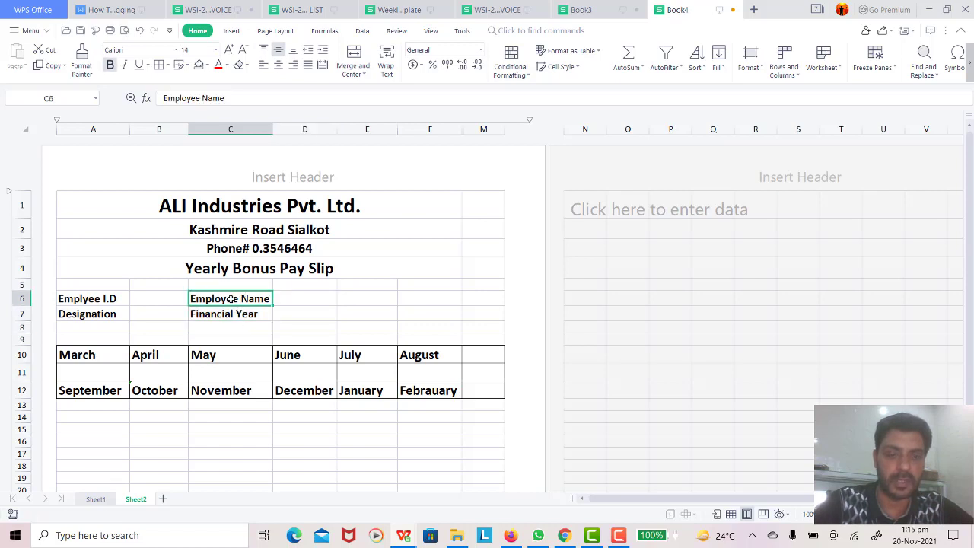
pyautogui.hotkey('shift', 'Right')
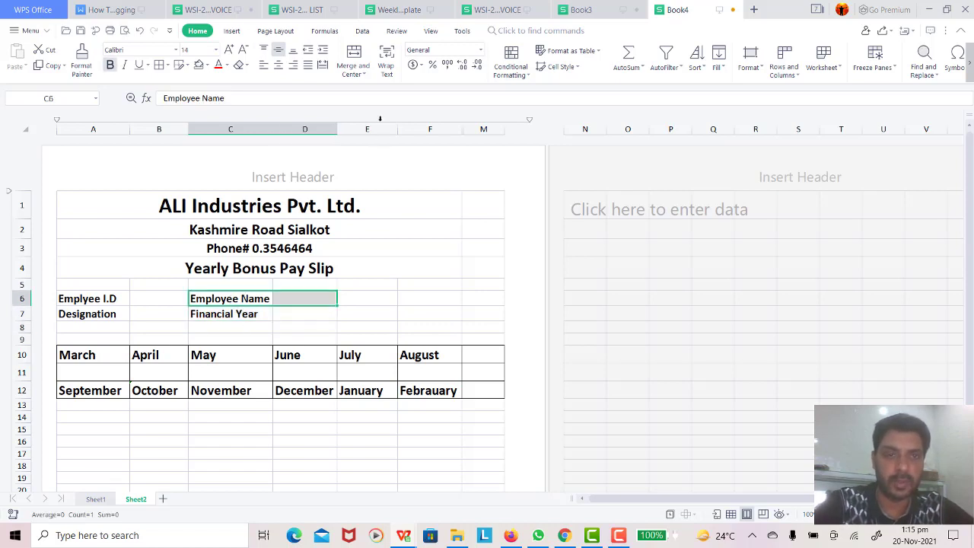
pyautogui.click(353, 53)
pyautogui.click(324, 328)
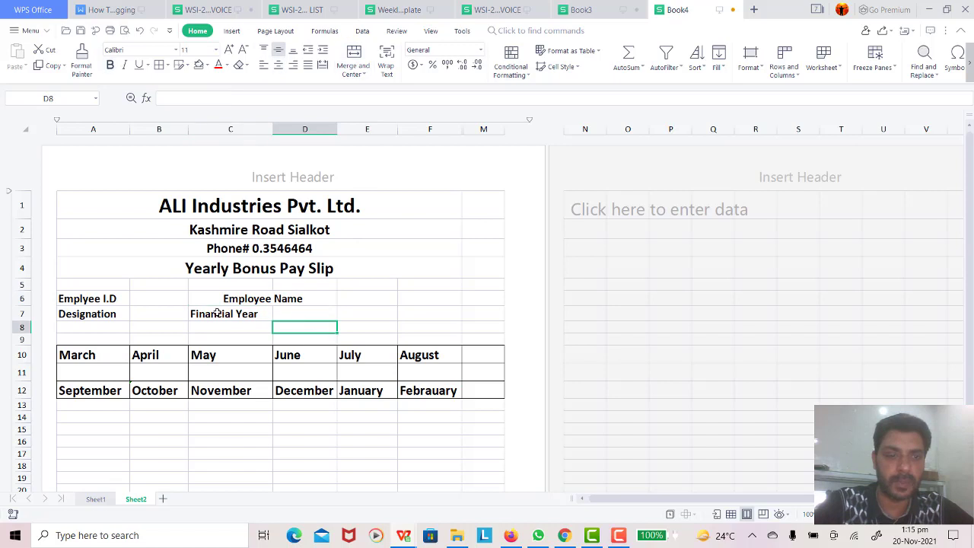
pyautogui.click(217, 314)
pyautogui.hotkey('shift', 'Right')
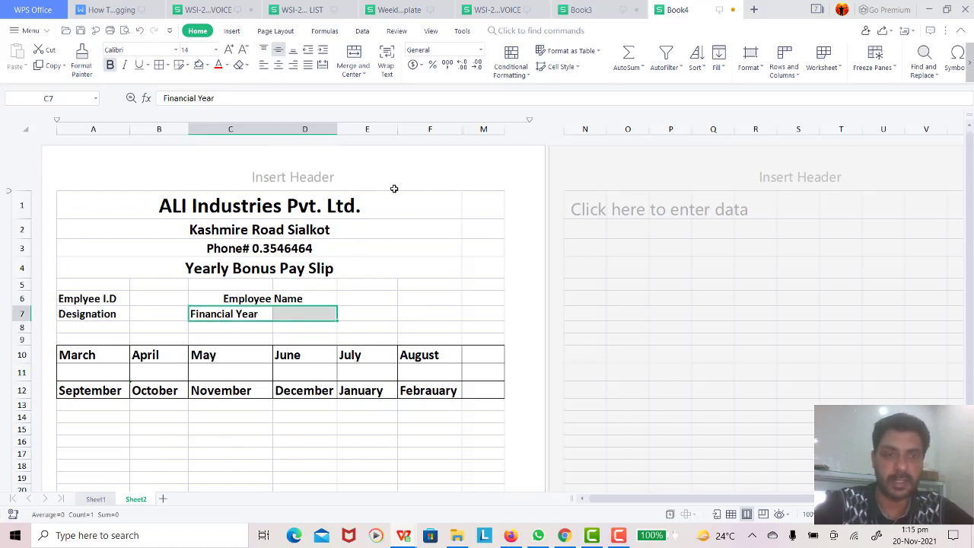
pyautogui.click(354, 53)
# Merge the blank value cells beside Employee Name and Financial Year through column F.
pyautogui.click(373, 338)
pyautogui.click(365, 294)
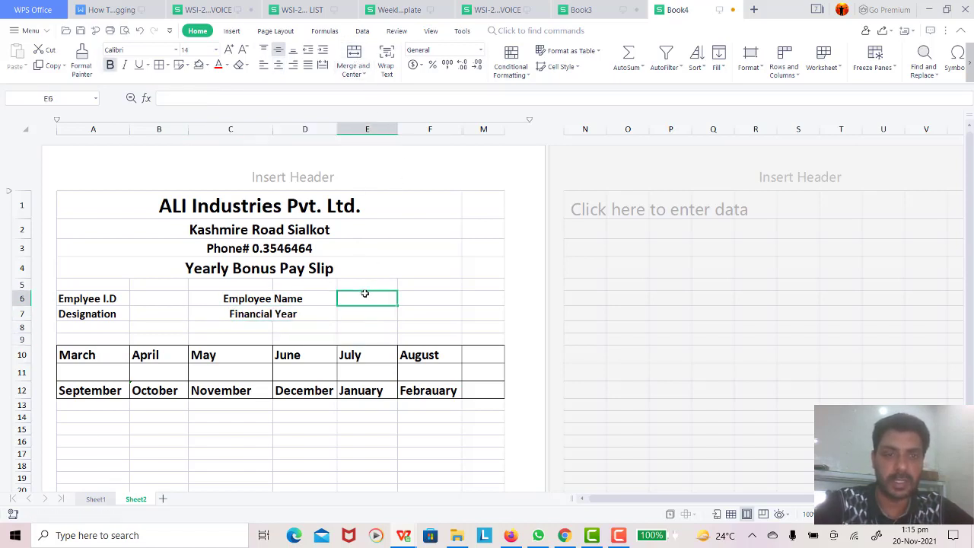
pyautogui.hotkey('shift', 'Right')
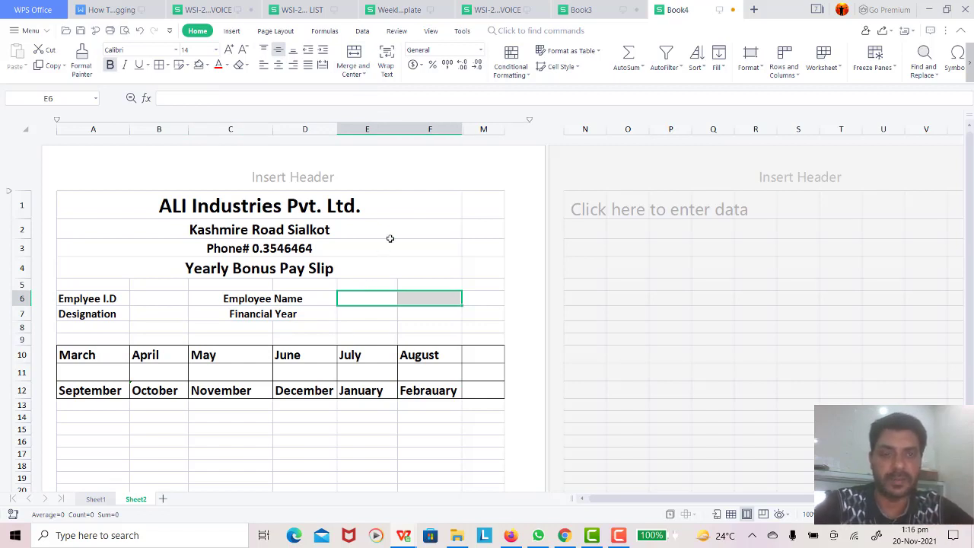
pyautogui.click(360, 50)
pyautogui.click(500, 358)
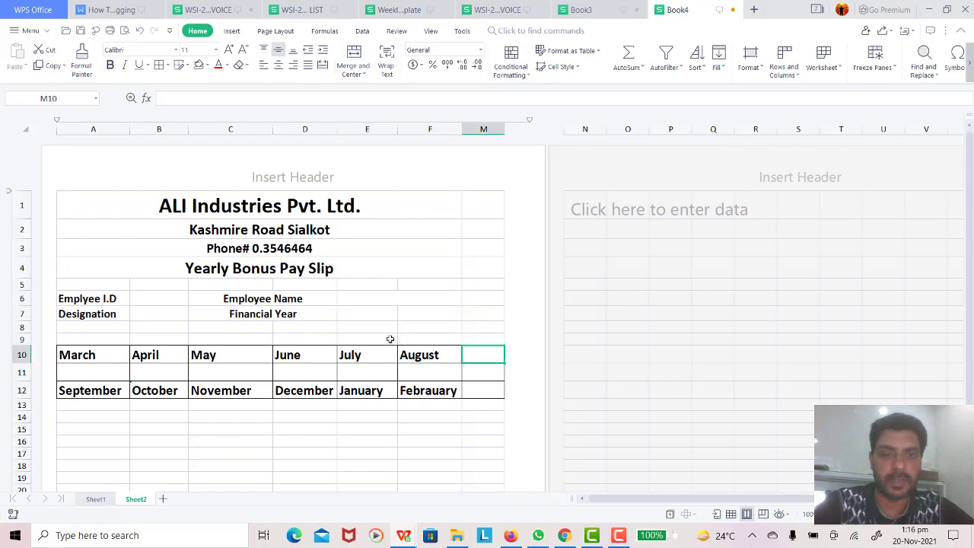
pyautogui.click(364, 314)
pyautogui.hotkey('shift', 'Right')
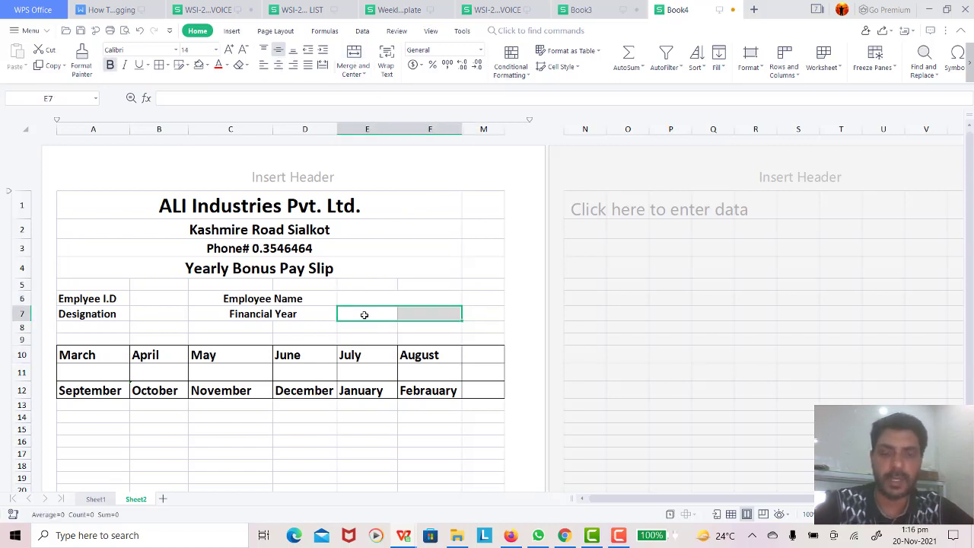
pyautogui.click(353, 53)
pyautogui.click(483, 390)
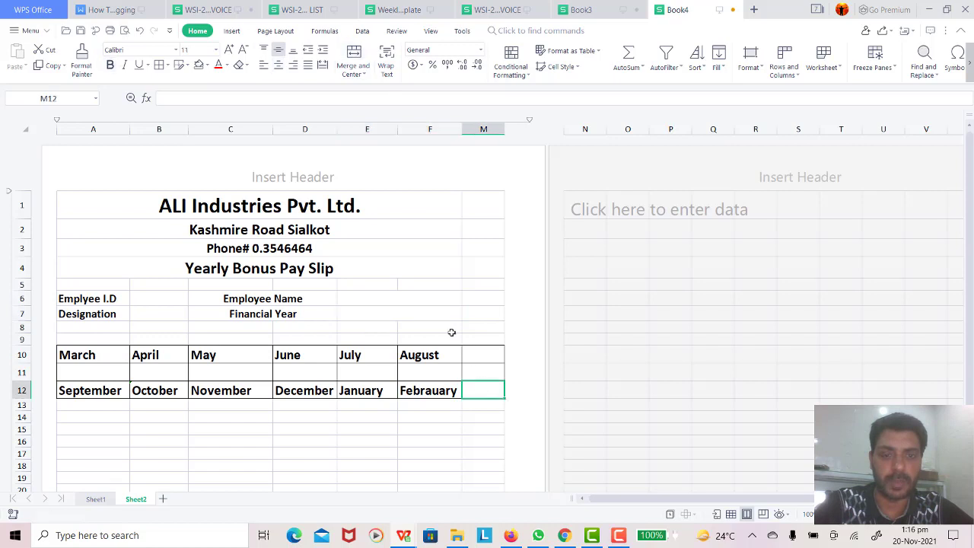
pyautogui.click(419, 301)
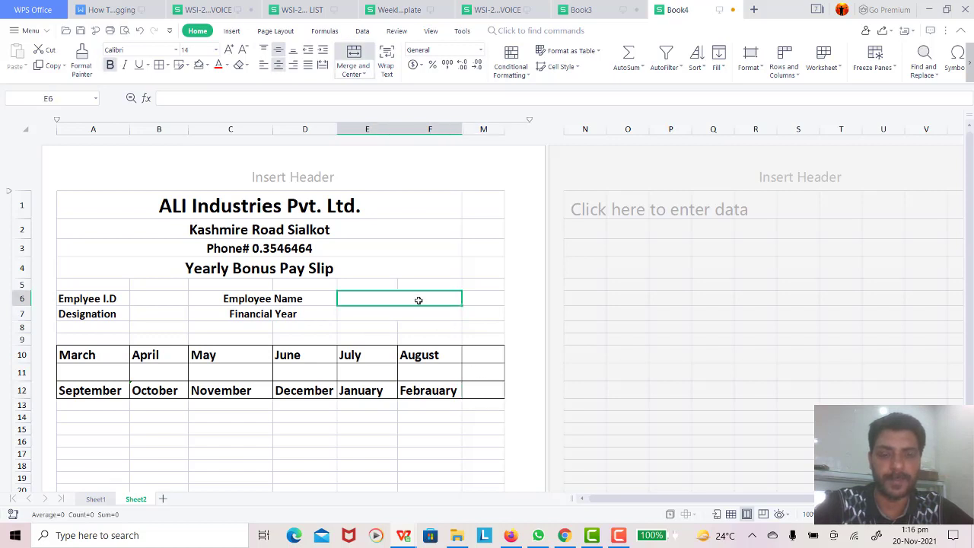
pyautogui.click(473, 300)
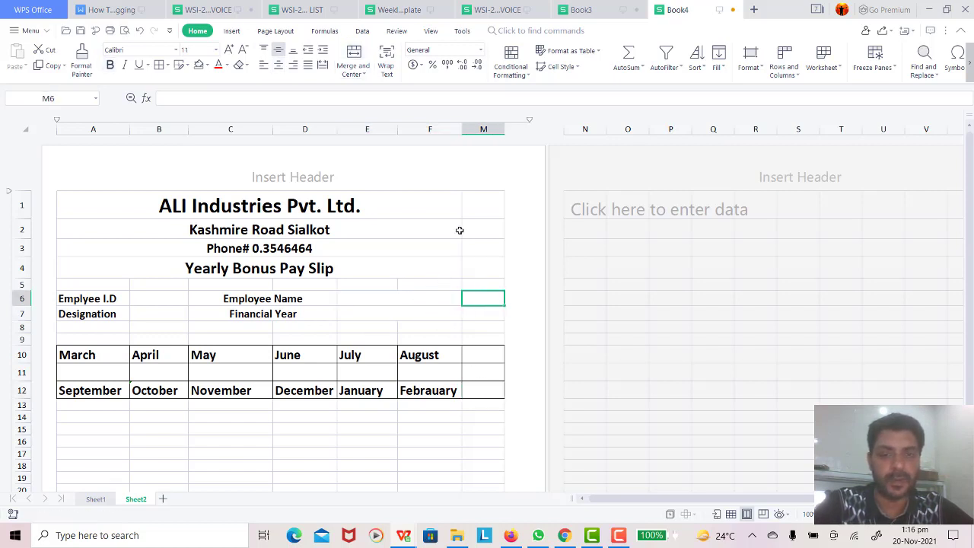
# Widen column F to about 22.78.
pyautogui.moveTo(461, 130); pyautogui.dragTo(503, 124)
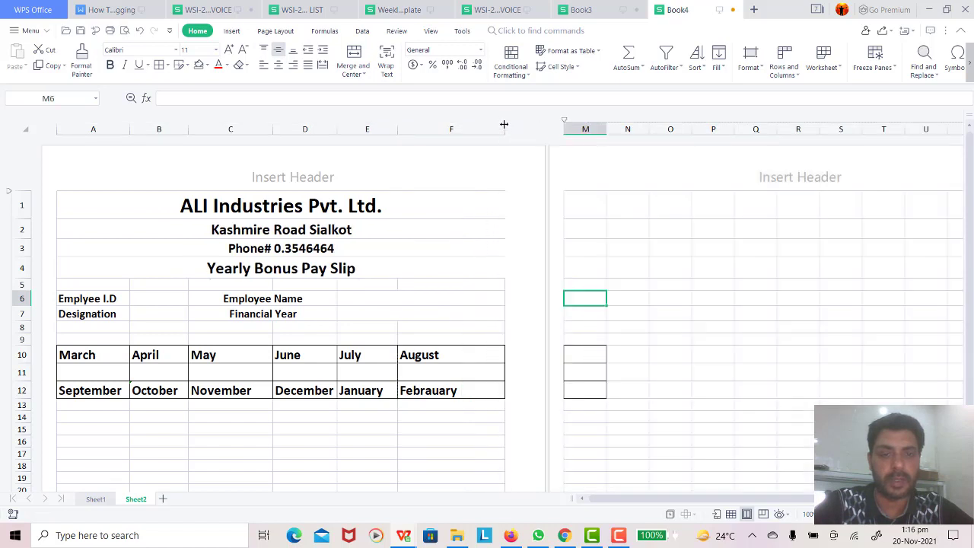
pyautogui.click(453, 251)
pyautogui.click(428, 311)
pyautogui.click(458, 368)
pyautogui.click(412, 309)
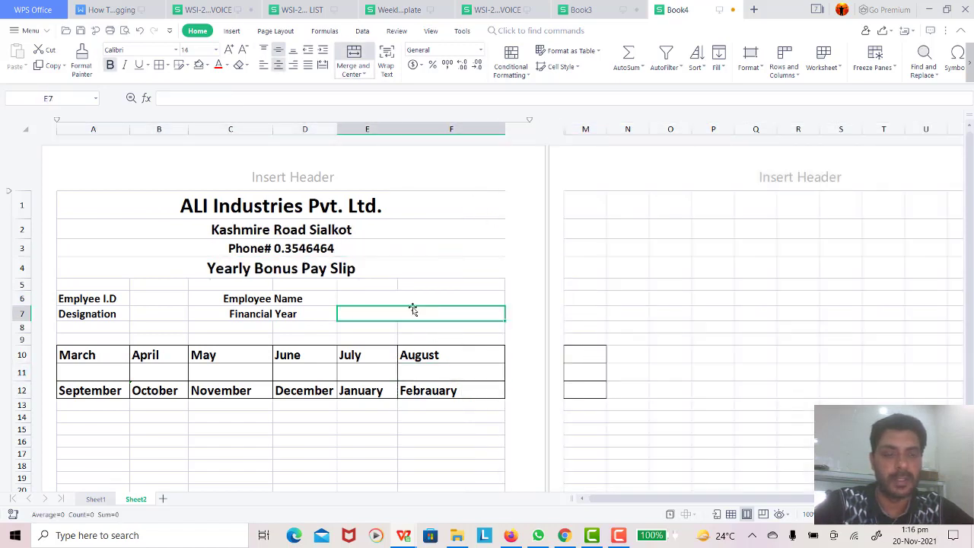
# Delete the empty row 8.
pyautogui.click(324, 328)
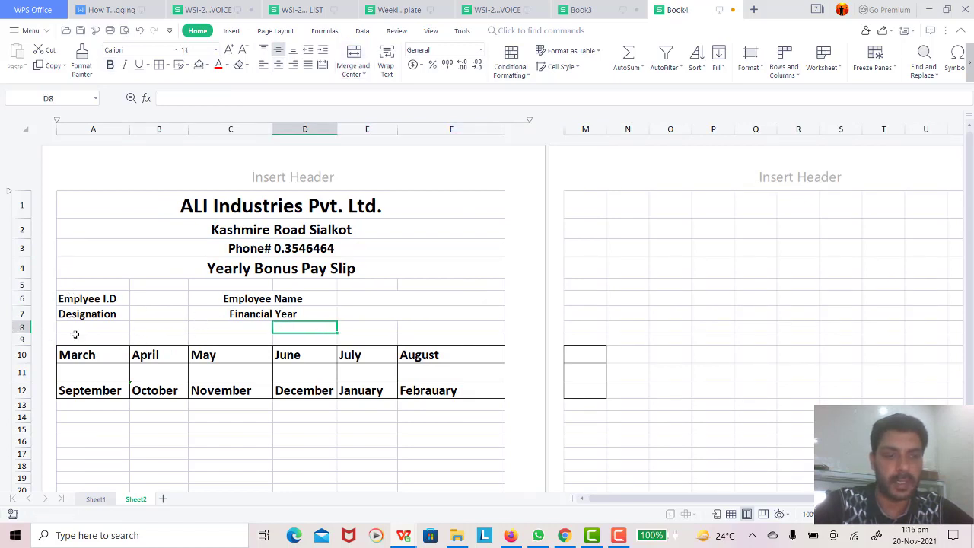
pyautogui.click(15, 326)
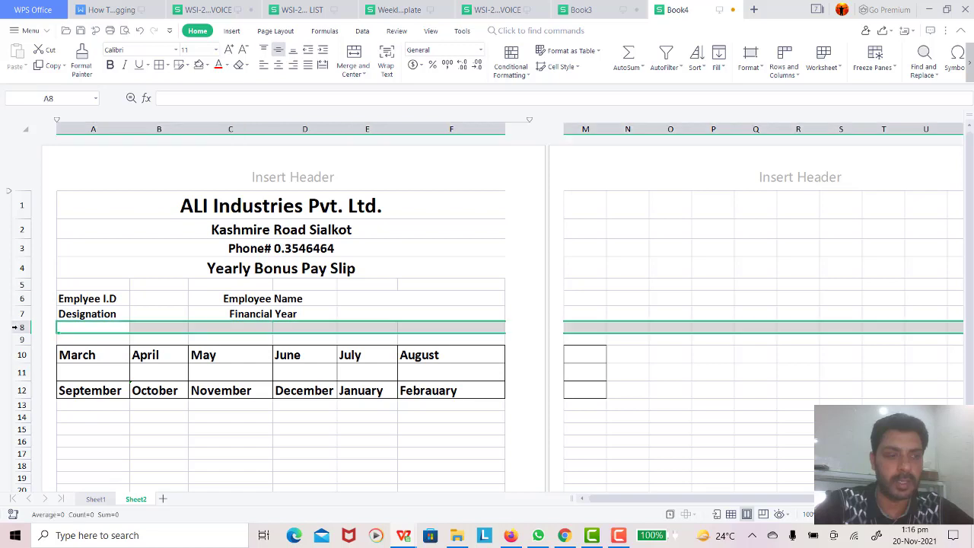
pyautogui.rightClick(20, 327)
pyautogui.click(42, 213)
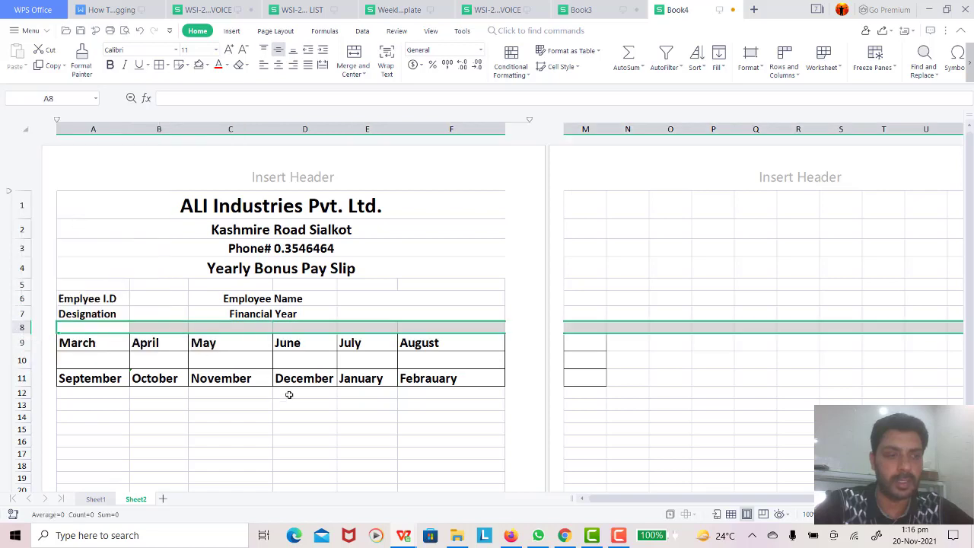
pyautogui.click(289, 392)
# Merge the spacer rows 8 and 5 across the width of the slip.
pyautogui.click(68, 328)
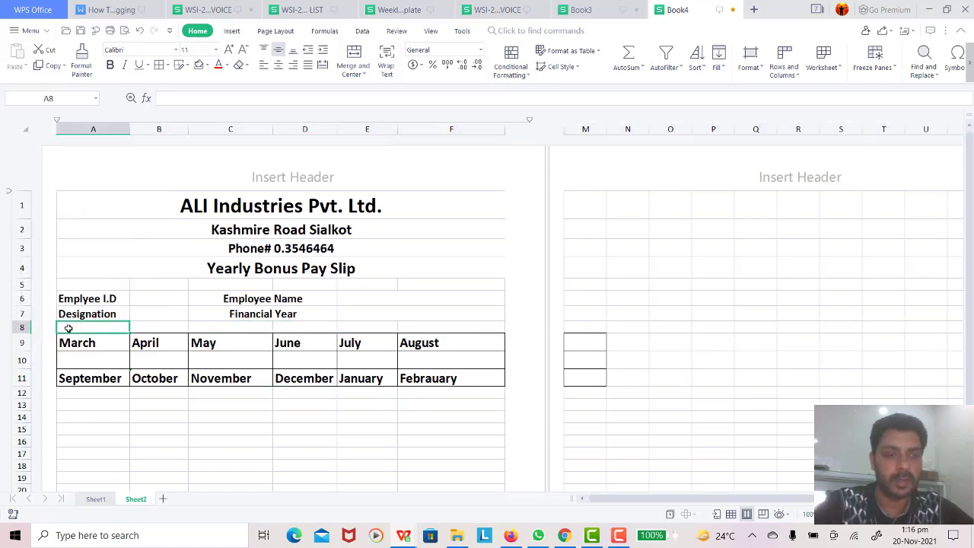
pyautogui.hotkey('shift', 'Right')
pyautogui.hotkey('shift', 'Right')
pyautogui.hotkey('shift', 'Right')
pyautogui.hotkey('shift', 'Right')
pyautogui.hotkey('shift', 'Right')
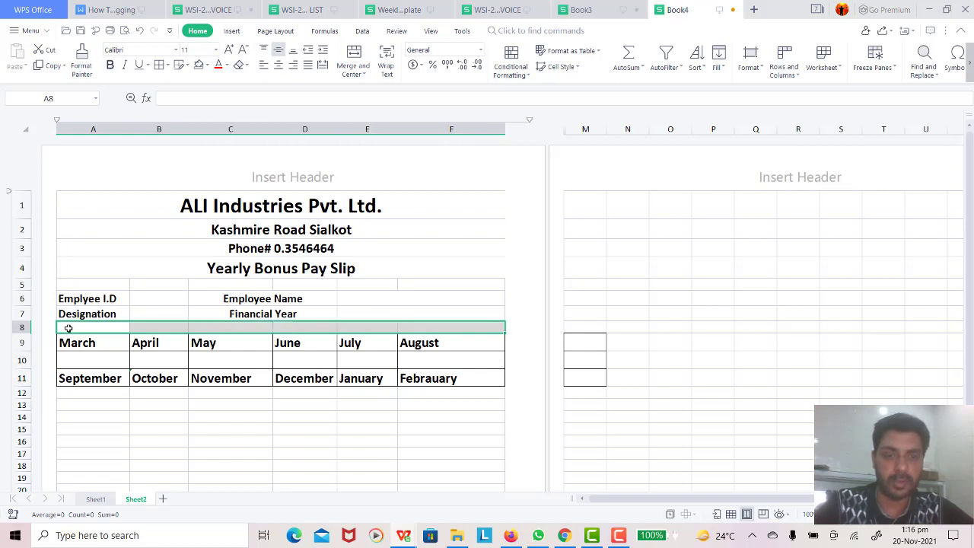
pyautogui.click(354, 56)
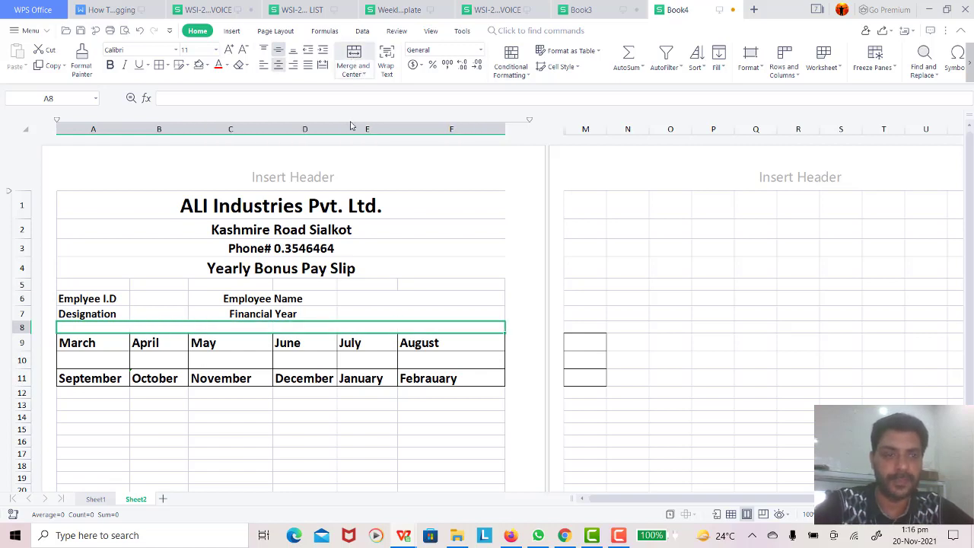
pyautogui.click(379, 288)
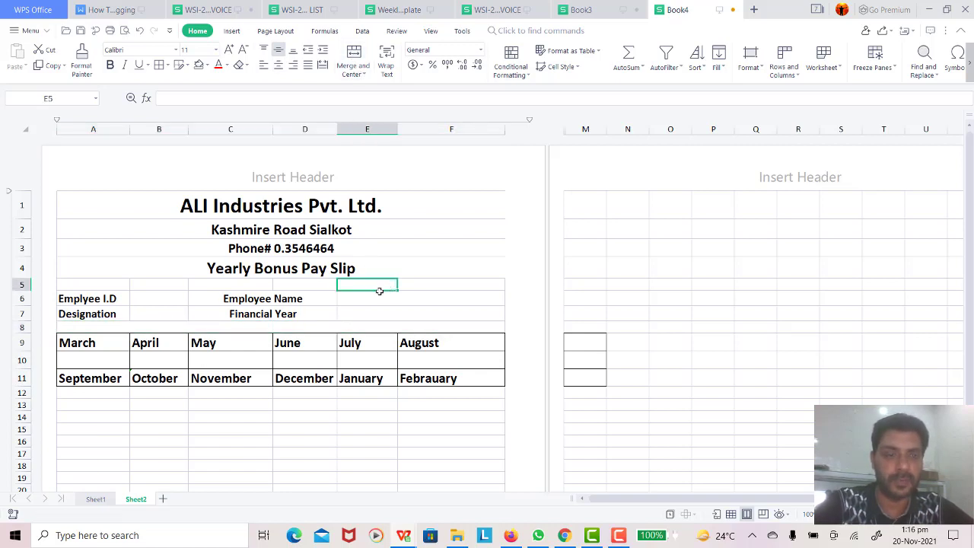
pyautogui.click(303, 331)
pyautogui.click(454, 350)
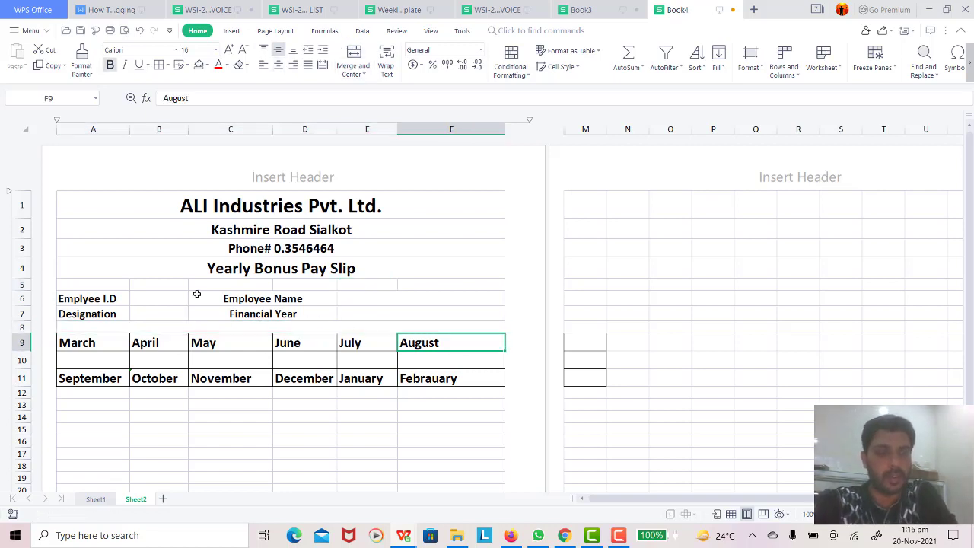
pyautogui.click(59, 283)
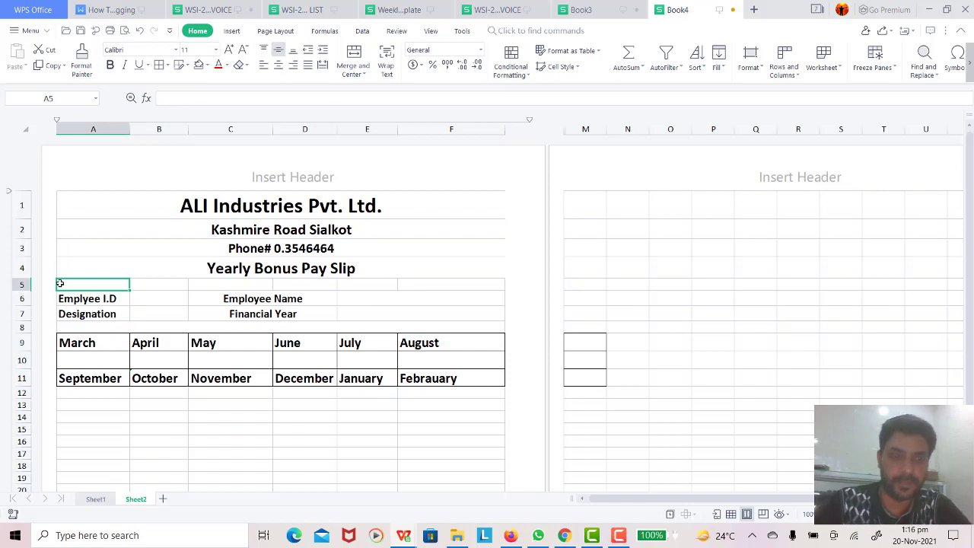
pyautogui.hotkey('shift', 'Right')
pyautogui.hotkey('shift', 'Right')
pyautogui.hotkey('shift', 'Right')
pyautogui.hotkey('shift', 'Right')
pyautogui.hotkey('shift', 'Right')
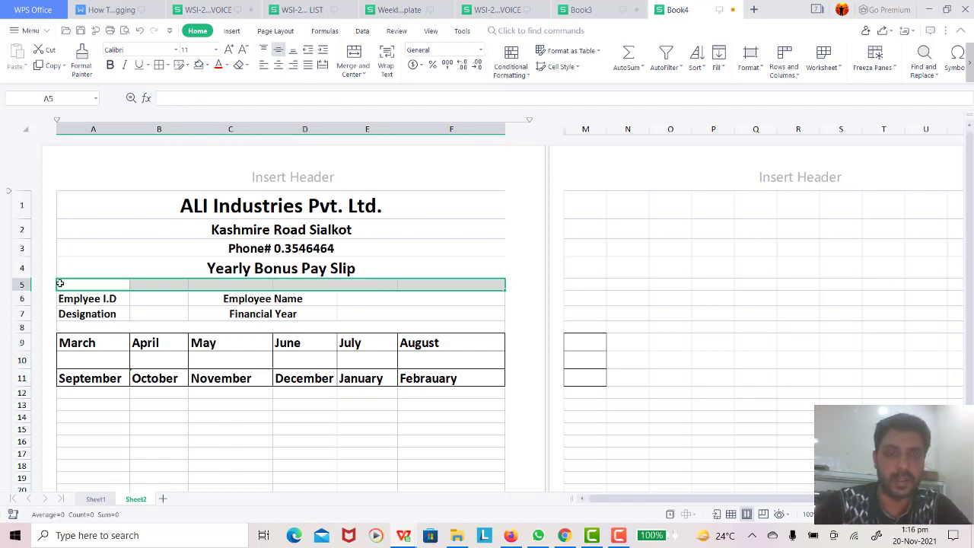
pyautogui.click(346, 51)
pyautogui.click(429, 295)
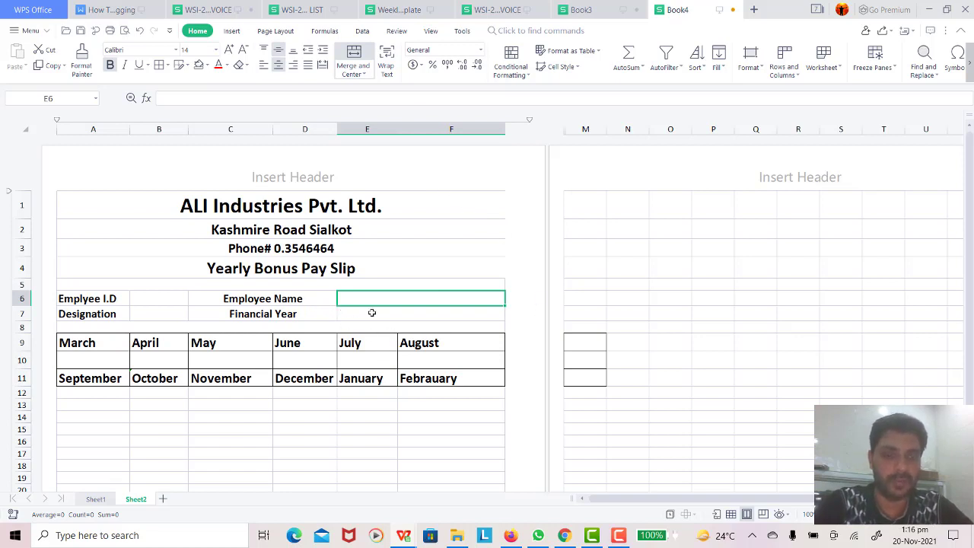
# Apply All Borders to the empty row 12 cells beneath the September–Febrauary row.
pyautogui.click(597, 11)
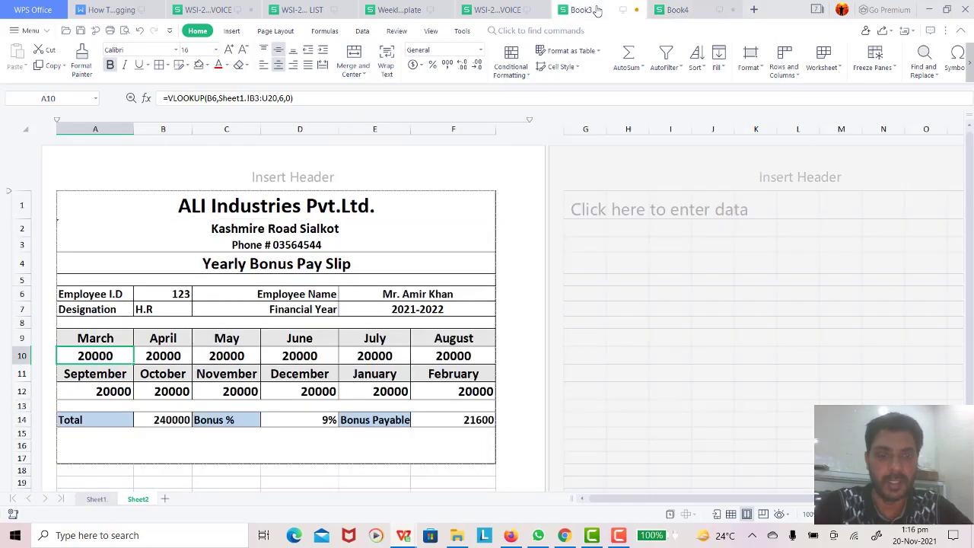
pyautogui.click(683, 10)
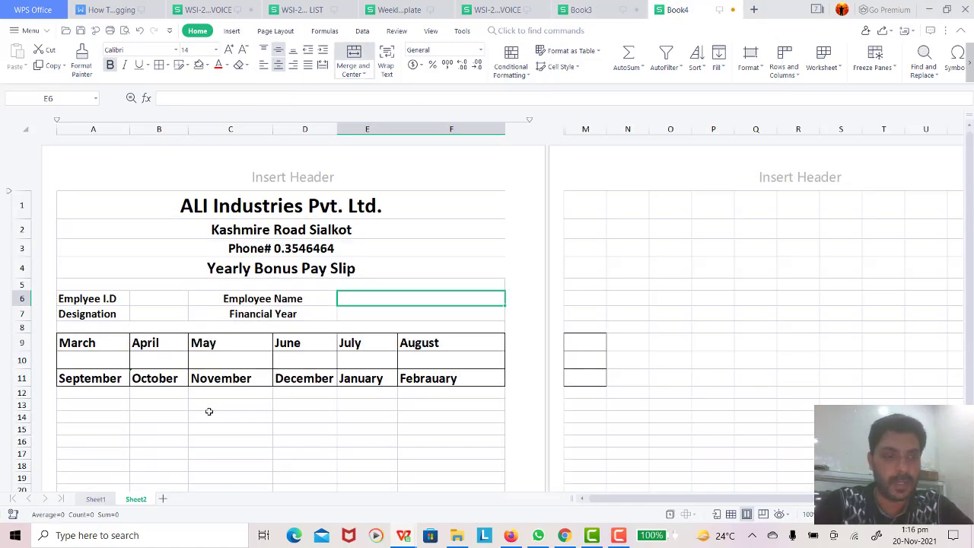
pyautogui.click(96, 407)
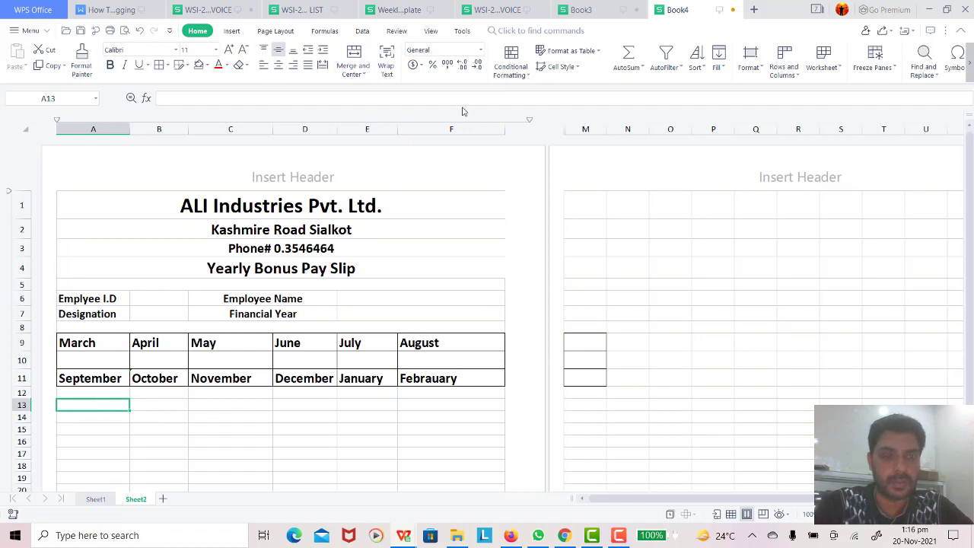
pyautogui.click(81, 391)
pyautogui.hotkey('shift', 'Right')
pyautogui.hotkey('shift', 'Right')
pyautogui.hotkey('shift', 'Right')
pyautogui.hotkey('shift', 'Right')
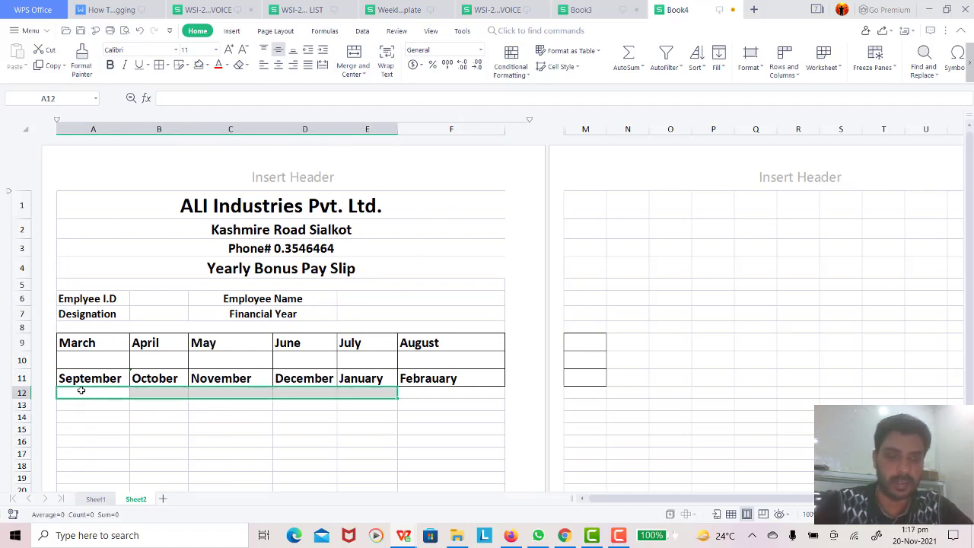
pyautogui.hotkey('shift', 'Right')
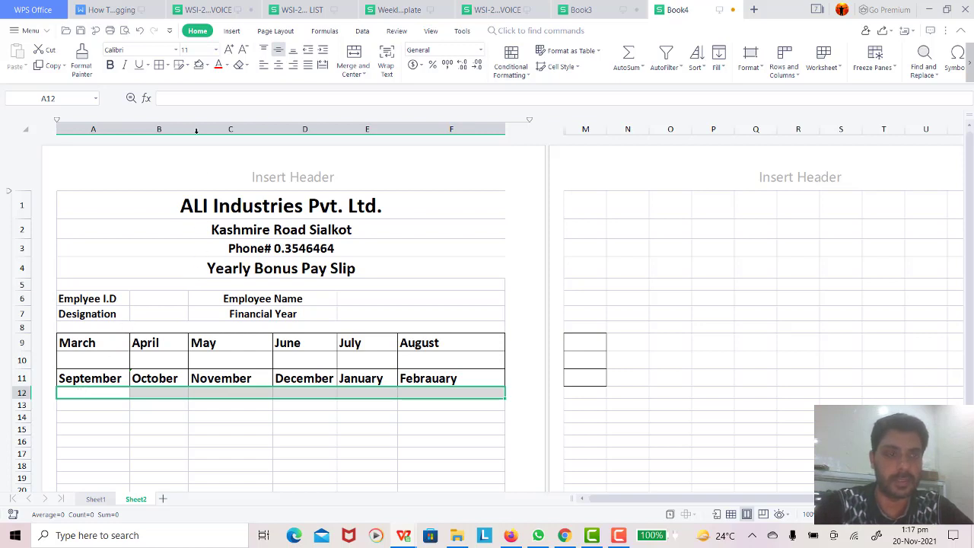
pyautogui.click(169, 64)
pyautogui.click(183, 96)
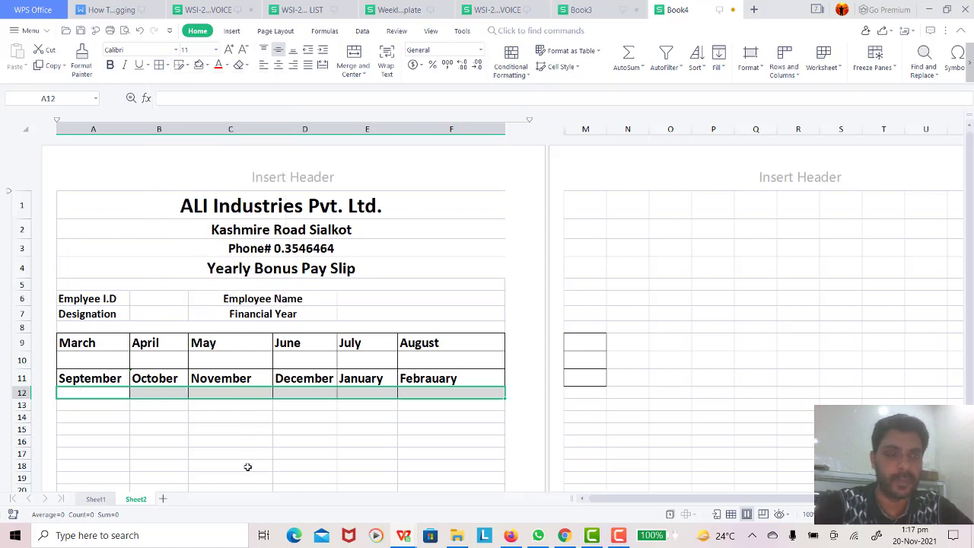
# Check row 12's borders, move down to A14 and compare with the finished Book3 slip.
pyautogui.click(247, 466)
pyautogui.click(92, 407)
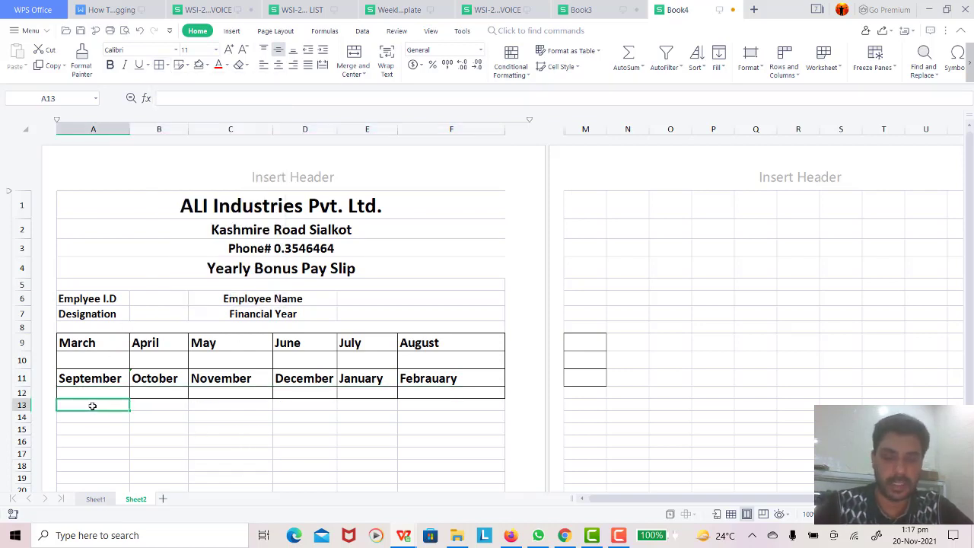
pyautogui.press('Down')
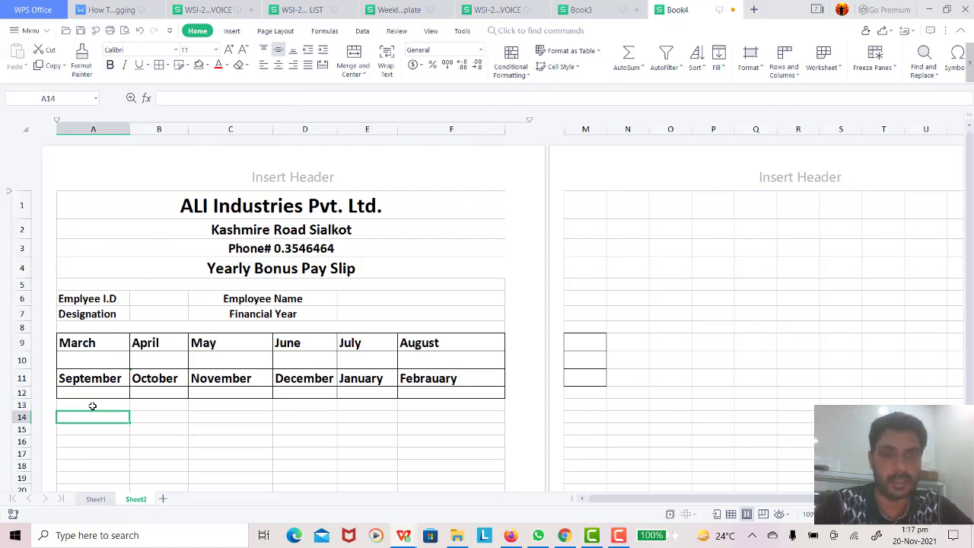
pyautogui.click(586, 9)
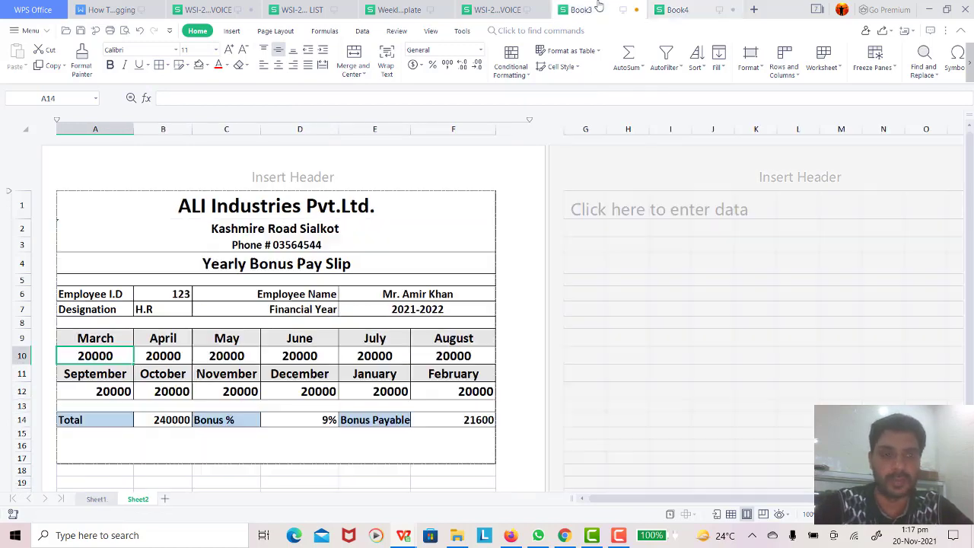
pyautogui.click(665, 7)
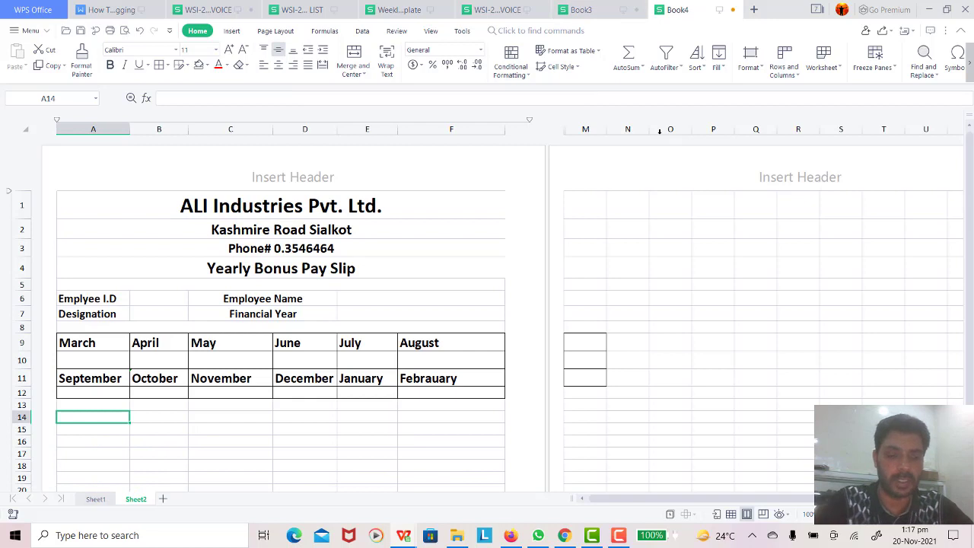
# Enter the label Total in cell A14.
pyautogui.write('Total')
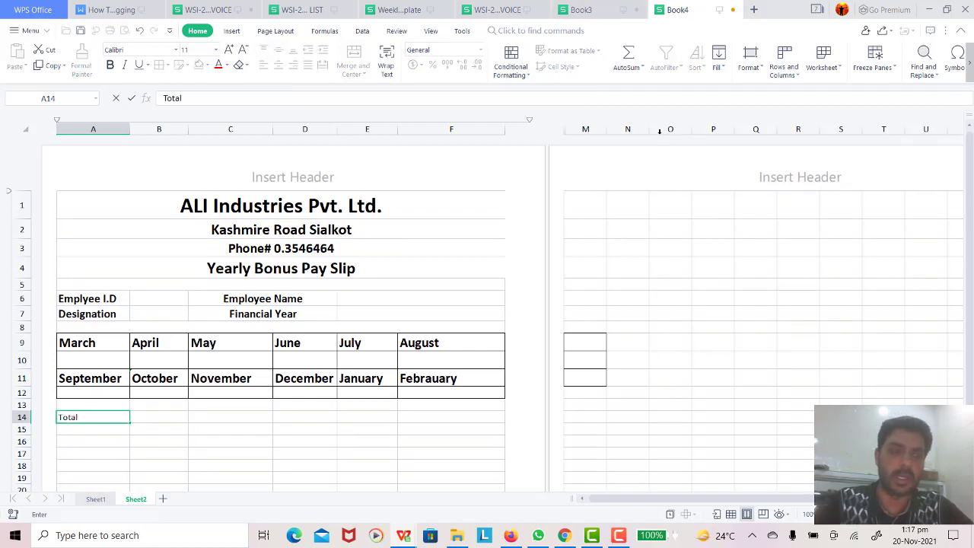
pyautogui.press('Tab')
pyautogui.press('Left')
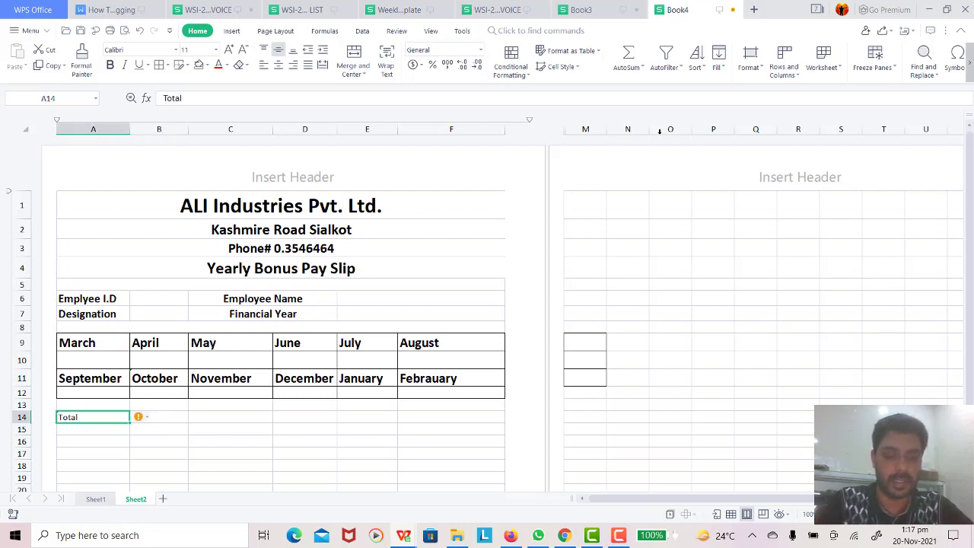
pyautogui.press('Right')
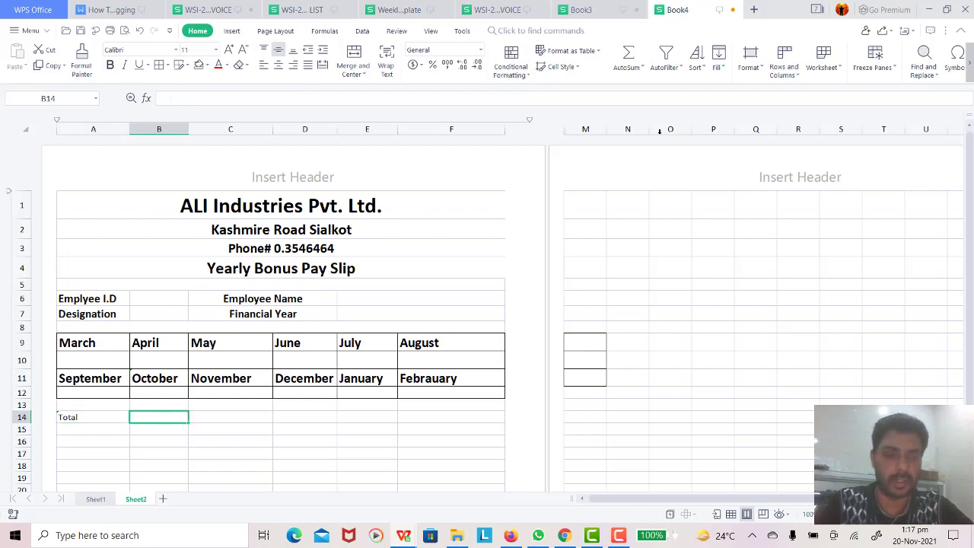
pyautogui.press('Right')
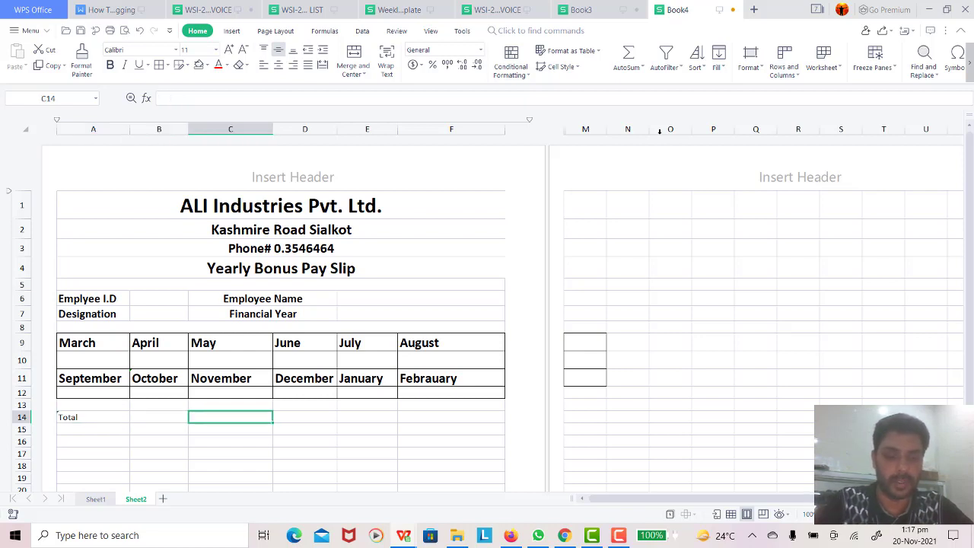
# Enter Bonus % in C14 and Bonus Payable in E14.
pyautogui.write('Bonus')
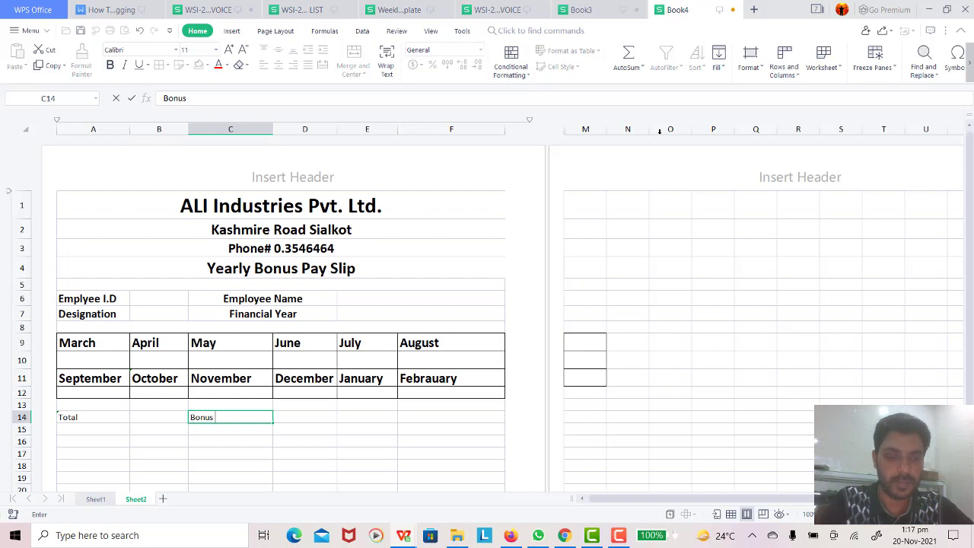
pyautogui.write(' %')
pyautogui.press('Right')
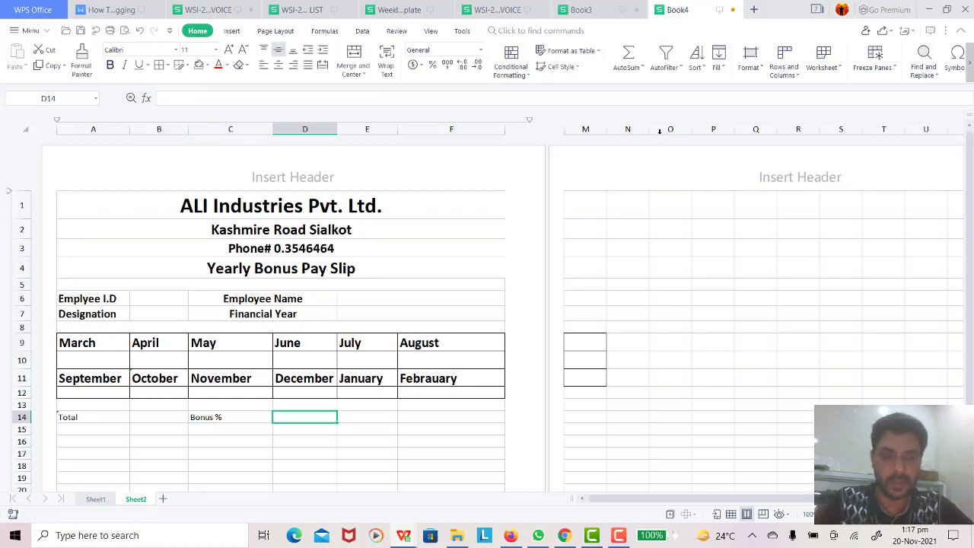
pyautogui.press('Right')
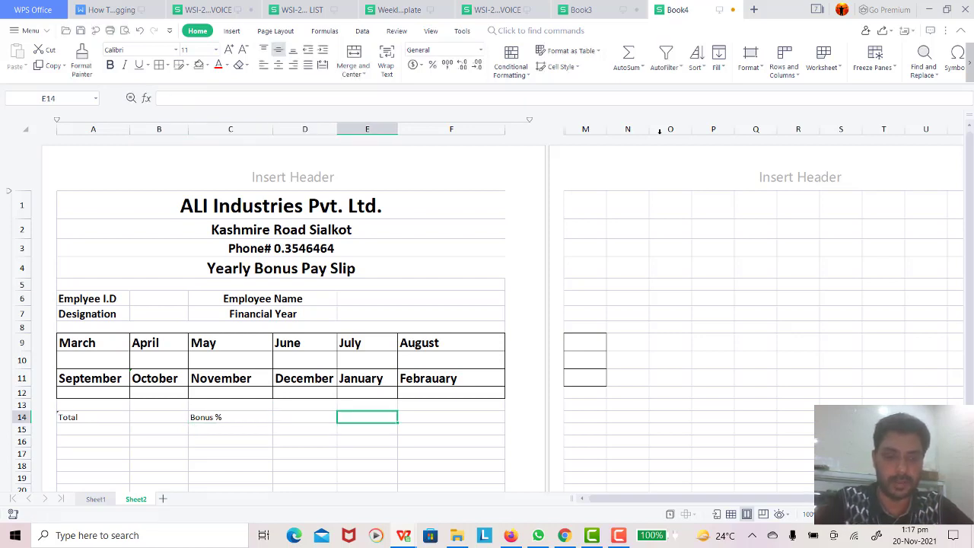
pyautogui.write('Bonus')
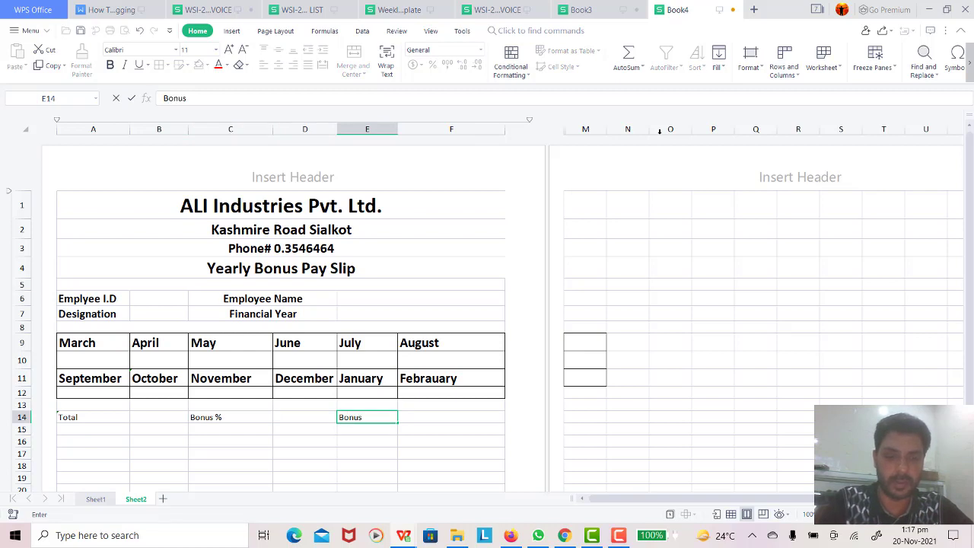
pyautogui.write(' Payable')
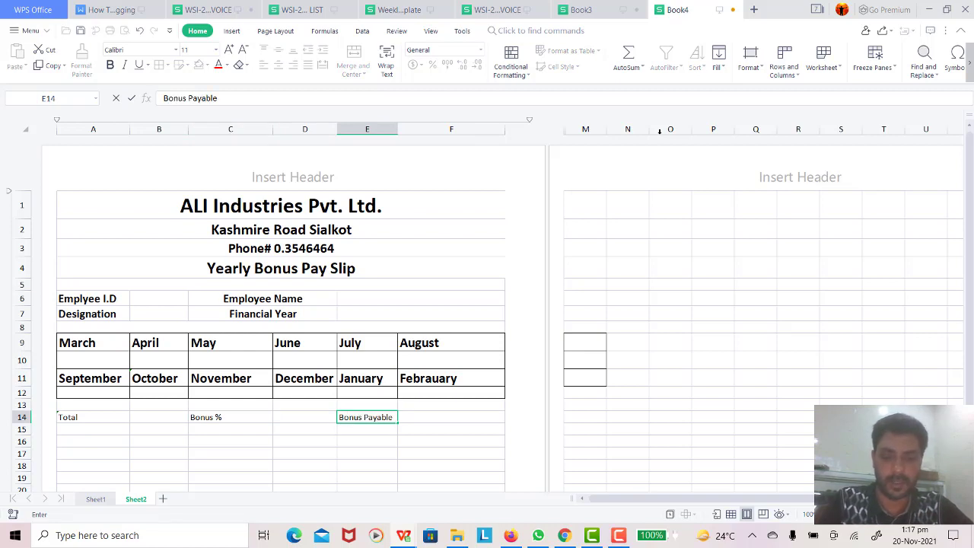
pyautogui.press('Right')
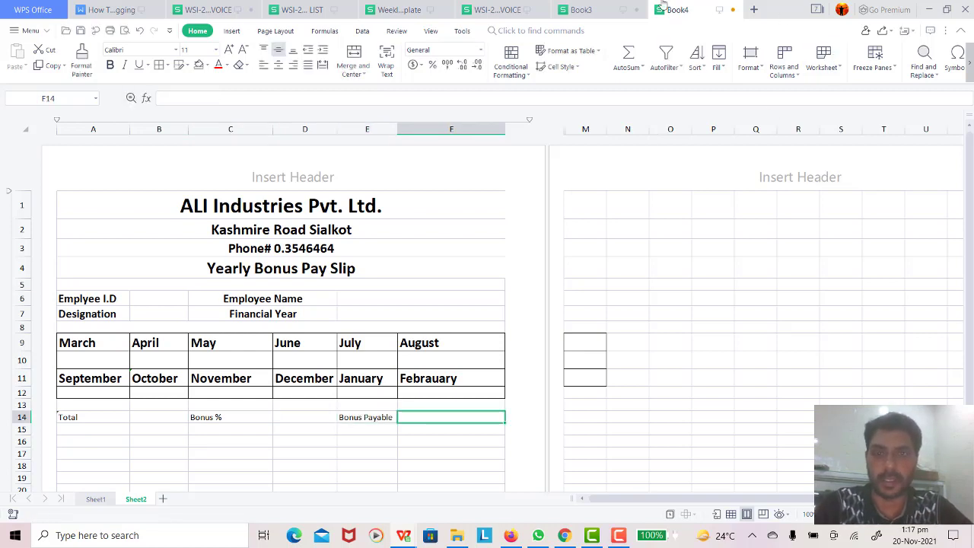
# Compare with Book3, then start selecting row 14 from the Total cell.
pyautogui.click(598, 6)
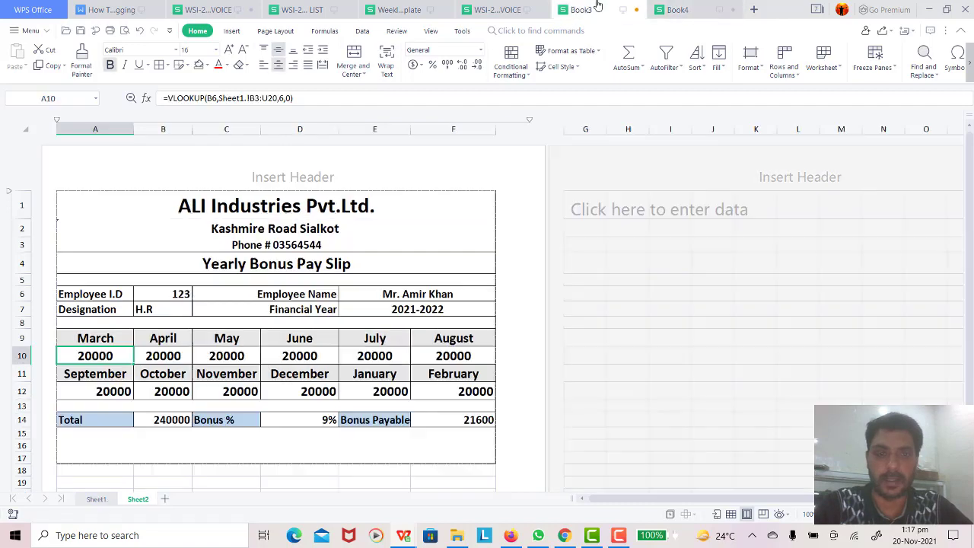
pyautogui.click(677, 9)
pyautogui.click(83, 421)
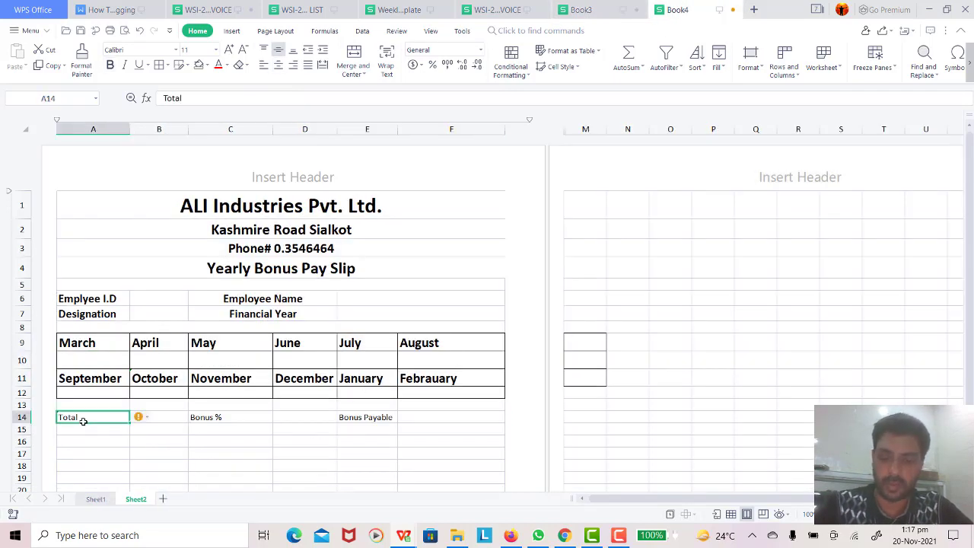
pyautogui.hotkey('shift', 'Right')
pyautogui.hotkey('shift', 'Right')
pyautogui.hotkey('shift', 'Right')
pyautogui.hotkey('shift', 'Right')
pyautogui.hotkey('shift', 'Right')
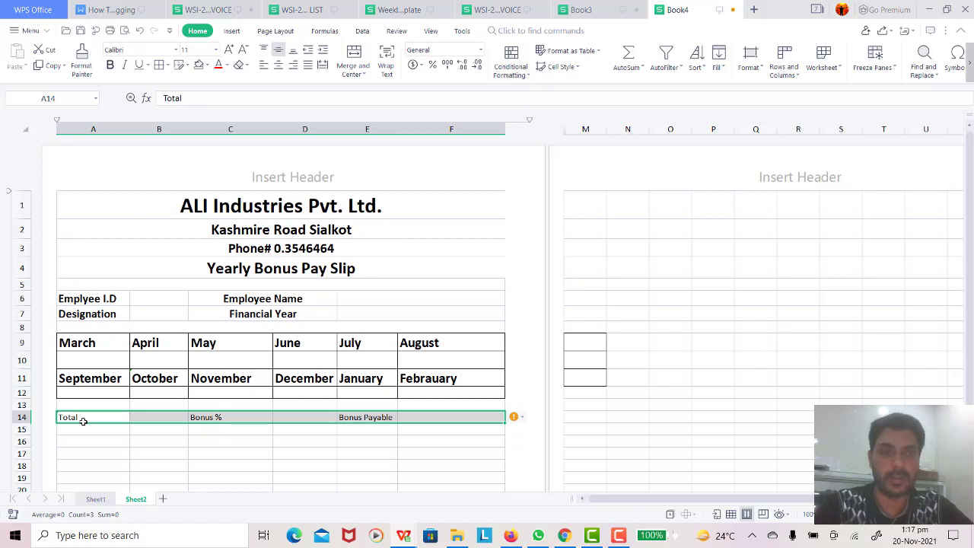
# Set the row 14 labels to font size 14 and bold.
pyautogui.click(230, 50)
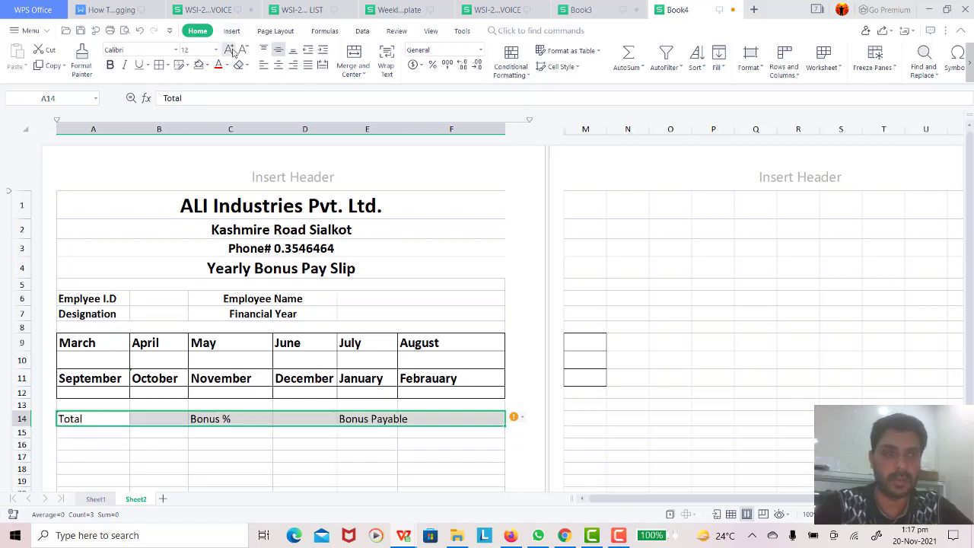
pyautogui.click(233, 51)
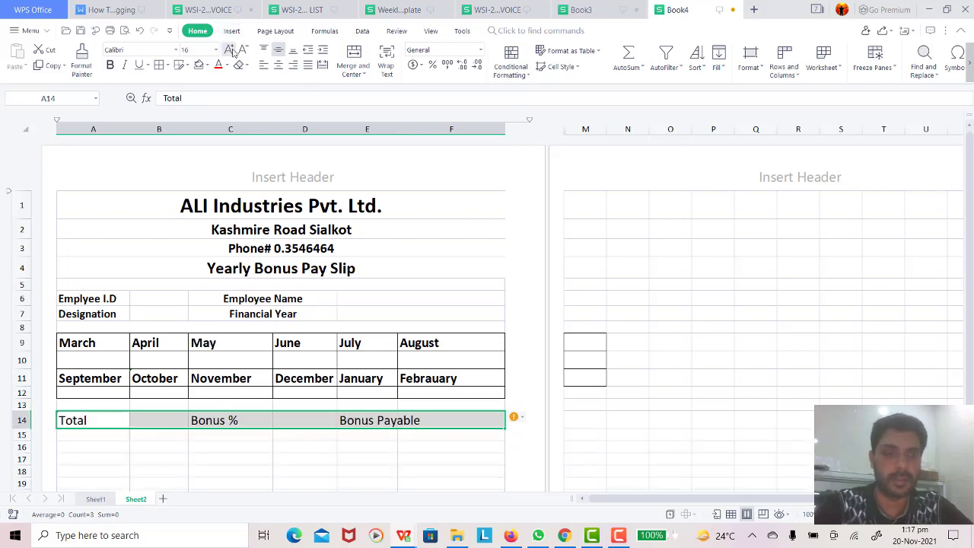
pyautogui.click(243, 51)
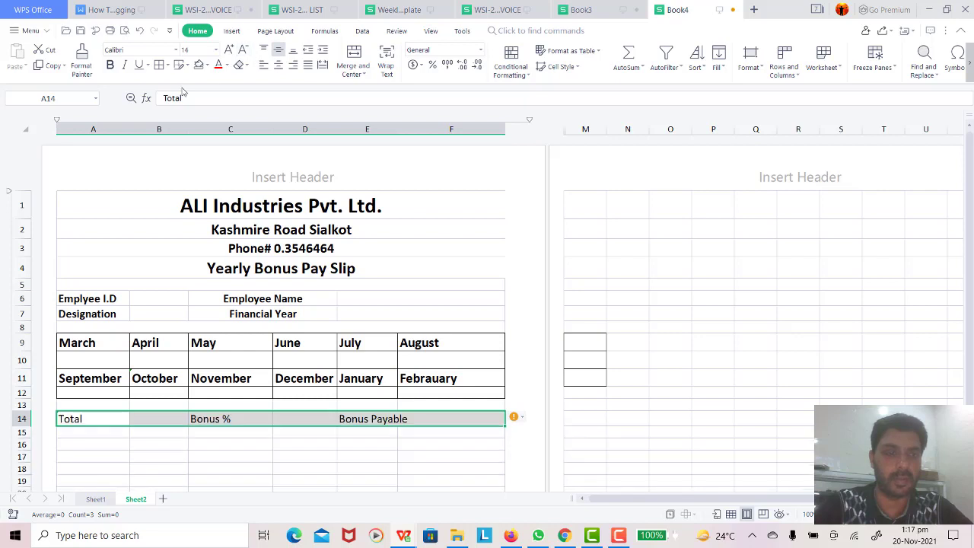
pyautogui.click(110, 66)
pyautogui.click(256, 343)
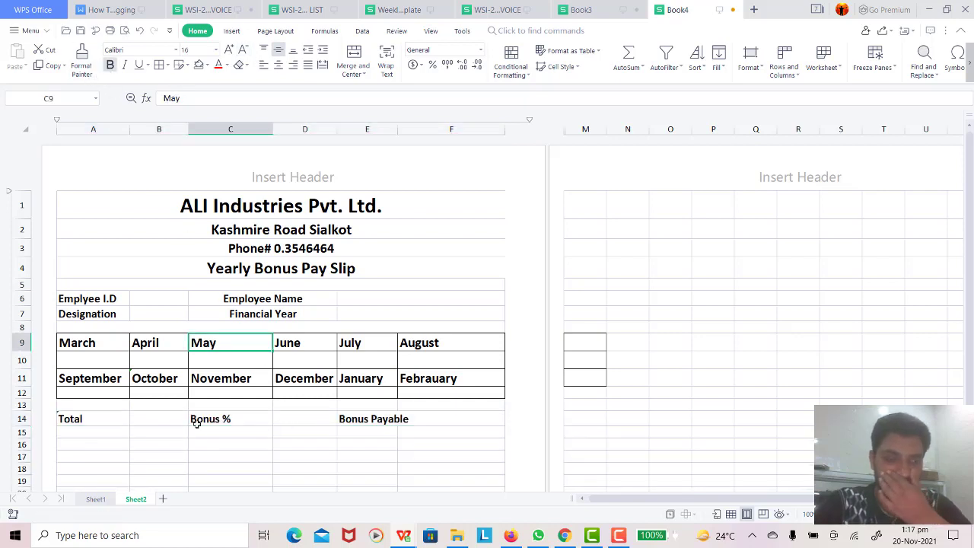
# Apply All Borders to A14:F14.
pyautogui.click(70, 418)
pyautogui.hotkey('shift', 'Right')
pyautogui.hotkey('shift', 'Right')
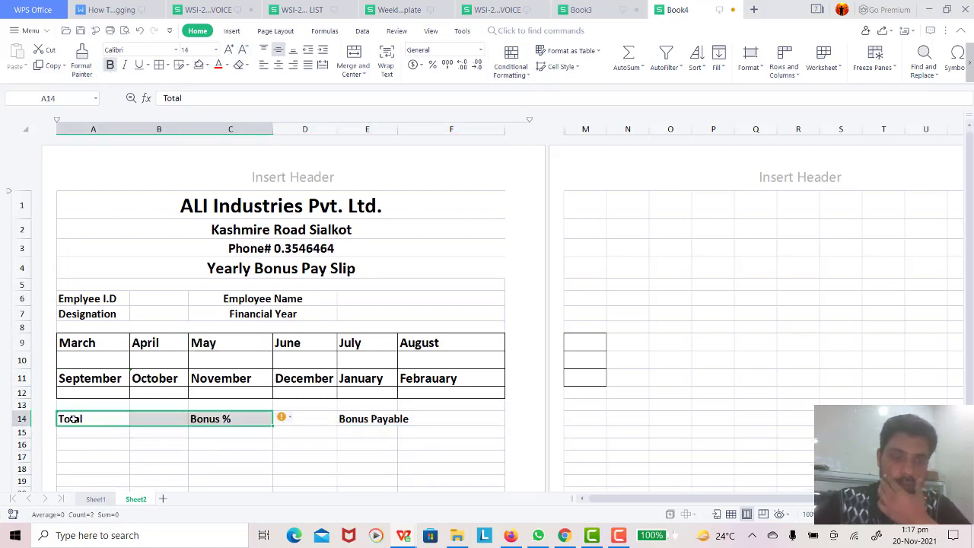
pyautogui.hotkey('shift', 'Right')
pyautogui.hotkey('shift', 'Right')
pyautogui.hotkey('shift', 'Right')
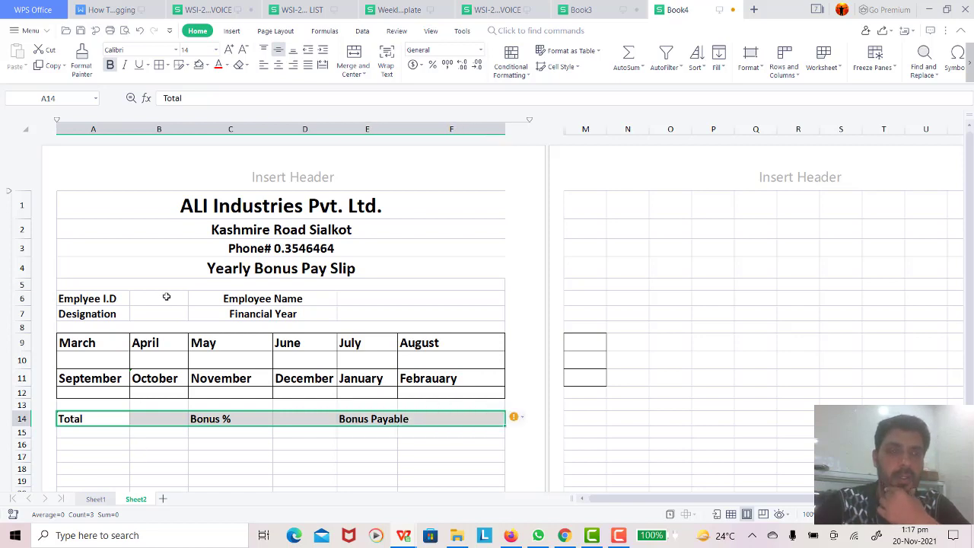
pyautogui.click(168, 65)
pyautogui.click(190, 96)
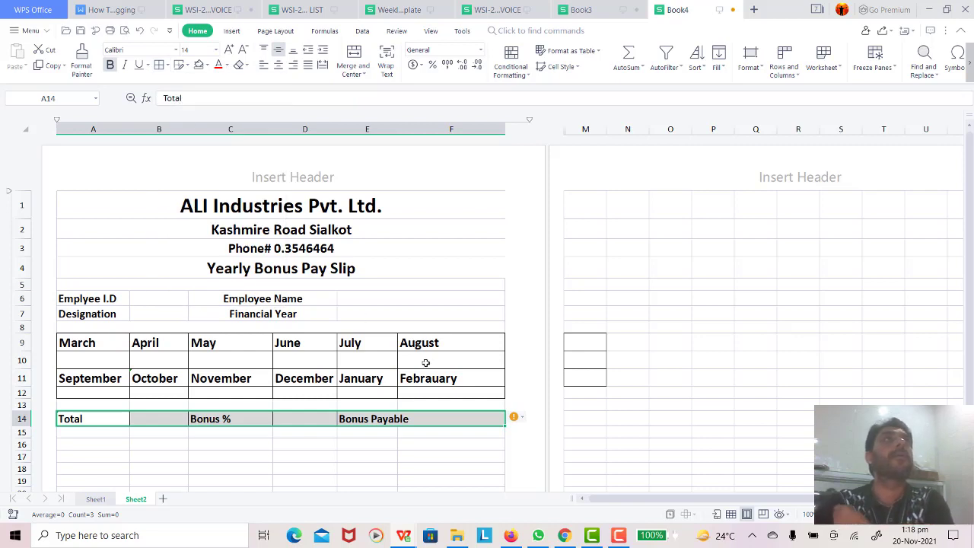
pyautogui.click(433, 401)
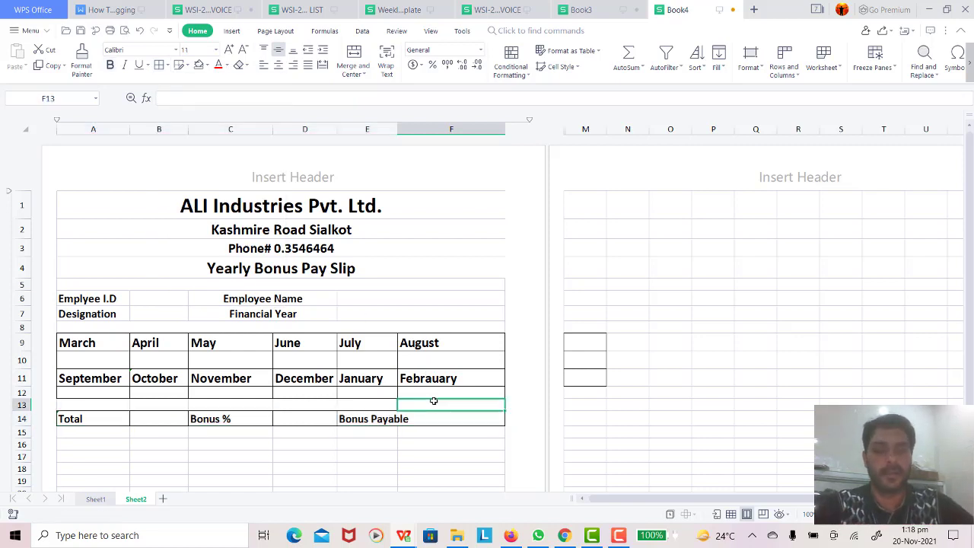
# Widen column E so Bonus Payable fits.
pyautogui.click(401, 464)
pyautogui.click(384, 418)
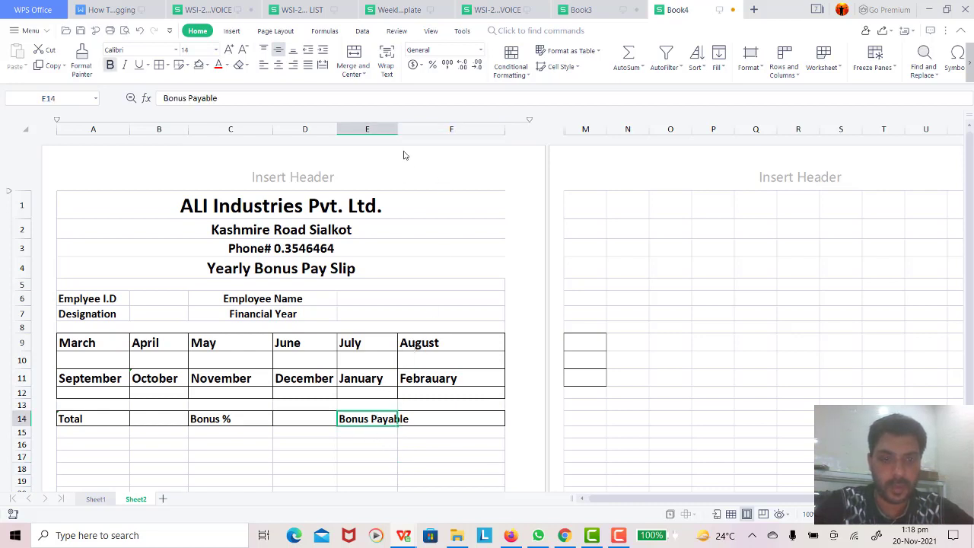
pyautogui.moveTo(397, 129); pyautogui.dragTo(410, 126)
pyautogui.click(472, 418)
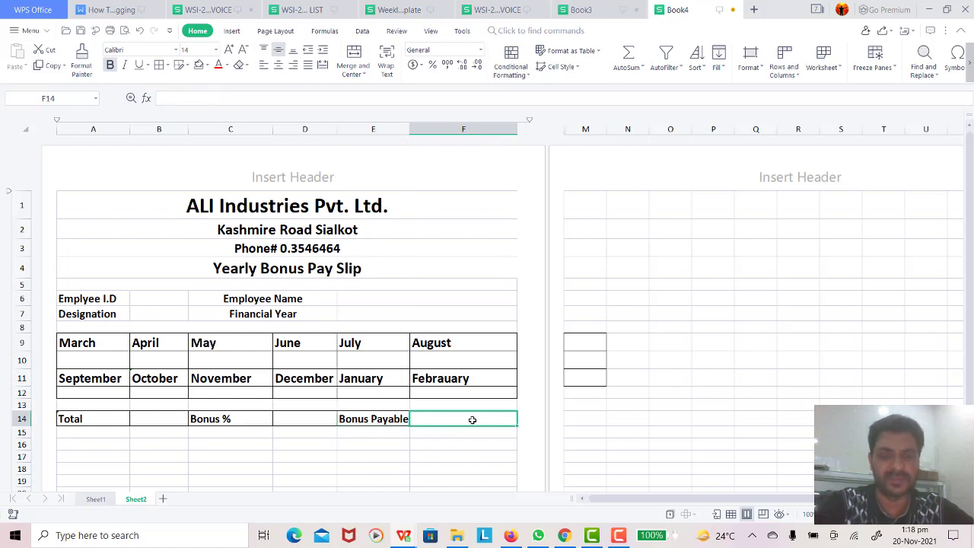
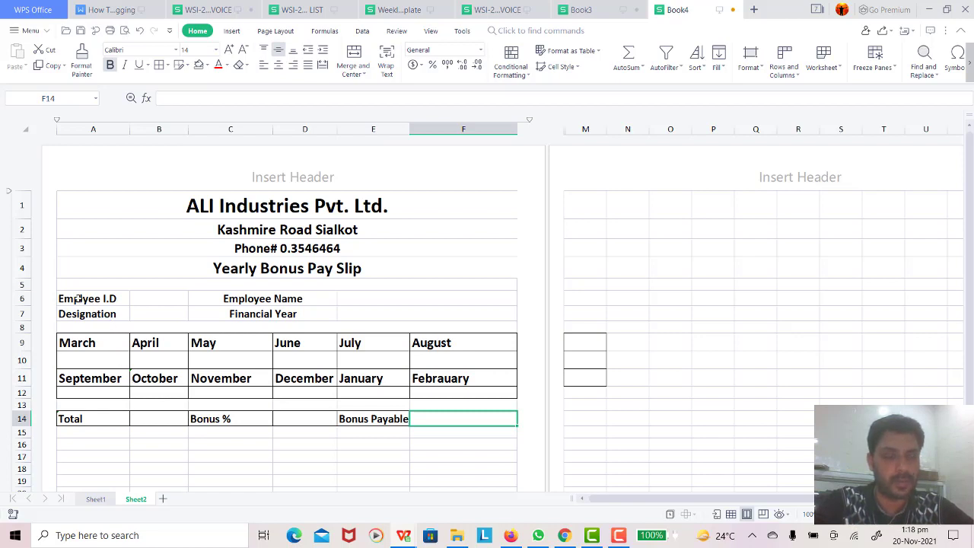
# Fill the pay slip range A1:F17 with white.
pyautogui.click(67, 199)
pyautogui.hotkey('shift', 'Down')
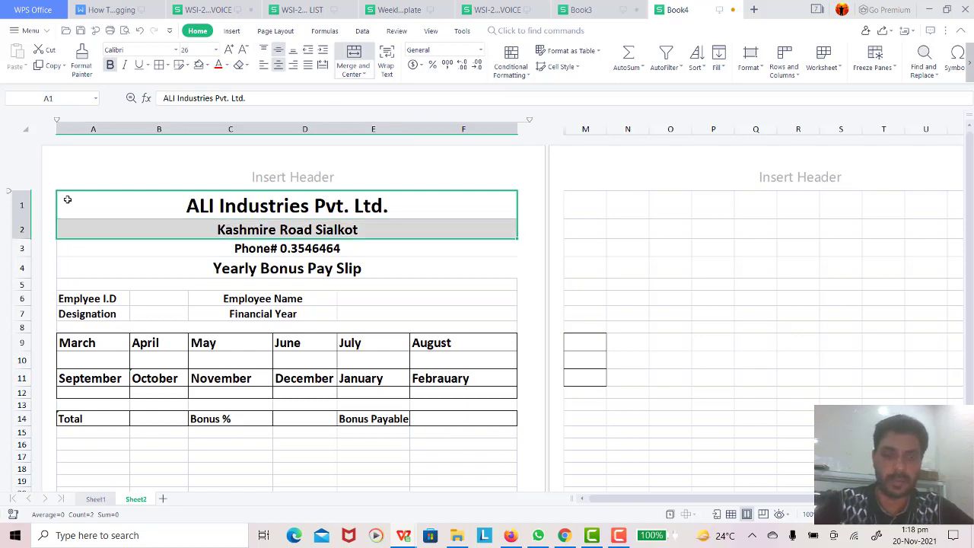
pyautogui.hotkey('shift', 'Down')
pyautogui.hotkey('shift', 'Down')
pyautogui.hotkey('shift', 'Down')
pyautogui.hotkey('shift', 'Down')
pyautogui.hotkey('shift', 'Down')
pyautogui.hotkey('shift', 'Down')
pyautogui.hotkey('shift', 'Down')
pyautogui.hotkey('shift', 'Down')
pyautogui.hotkey('shift', 'Down')
pyautogui.hotkey('shift', 'Down')
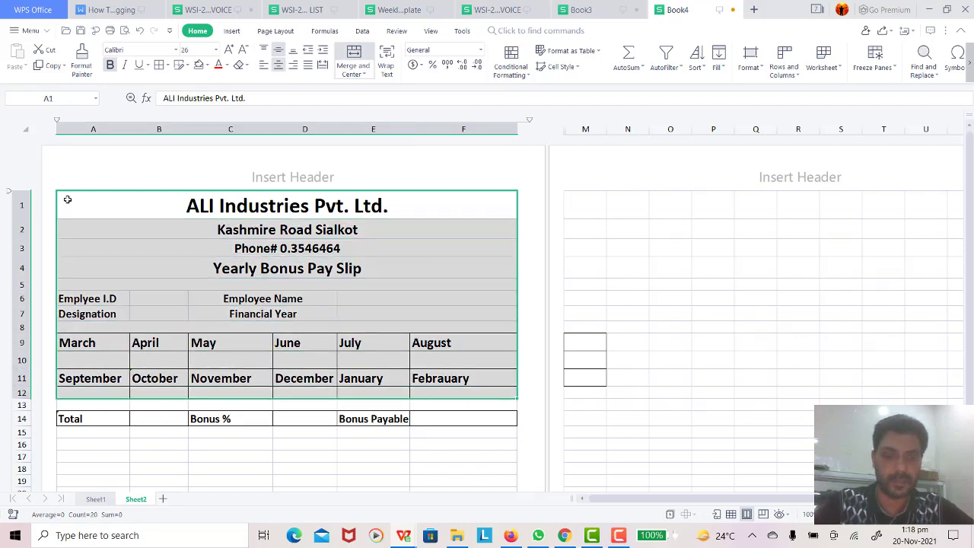
pyautogui.hotkey('shift', 'Down')
pyautogui.hotkey('shift', 'Down')
pyautogui.hotkey('shift', 'Down')
pyautogui.hotkey('shift', 'Down')
pyautogui.hotkey('shift', 'Down')
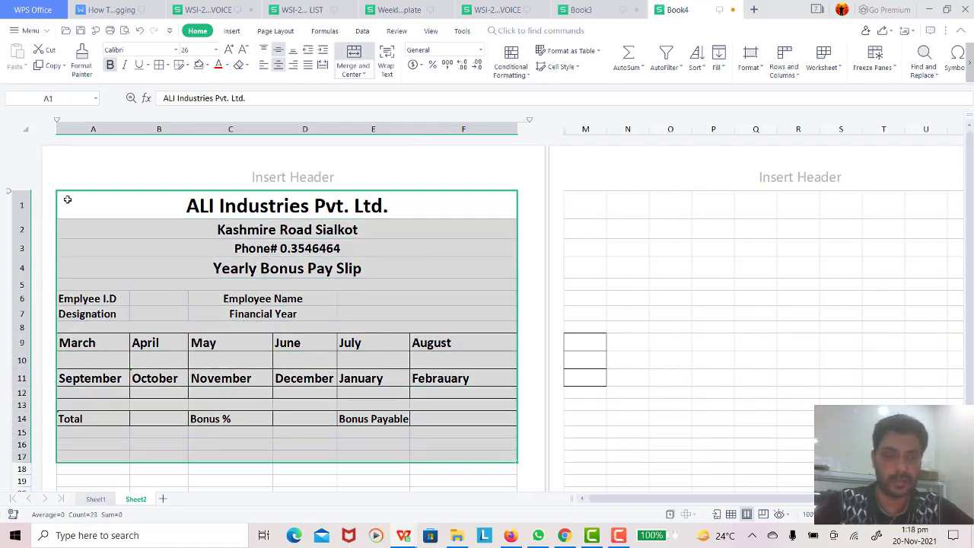
pyautogui.hotkey('shift', 'Up')
pyautogui.hotkey('shift', 'Down')
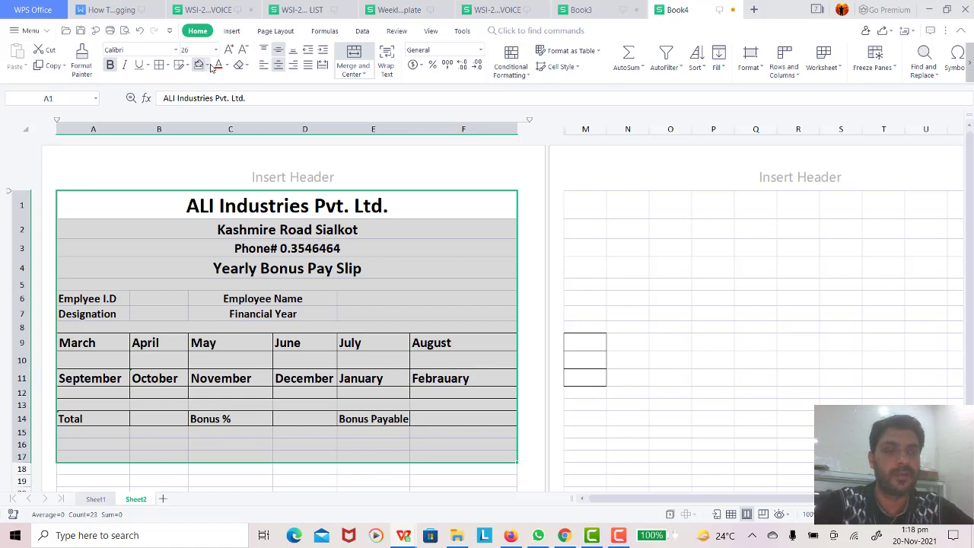
pyautogui.click(208, 65)
pyautogui.click(201, 109)
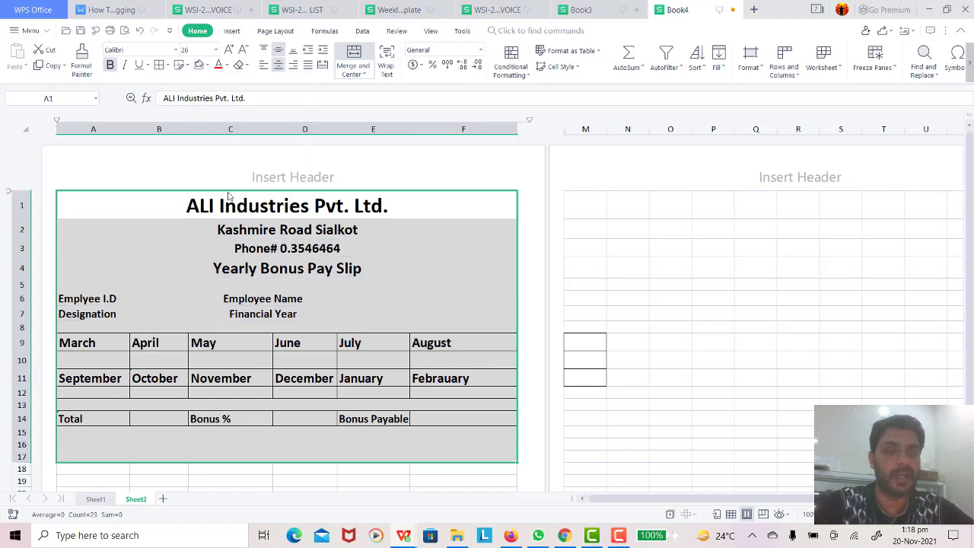
pyautogui.click(298, 323)
# Put an outside border around A1:F18 to frame the pay slip.
pyautogui.click(178, 199)
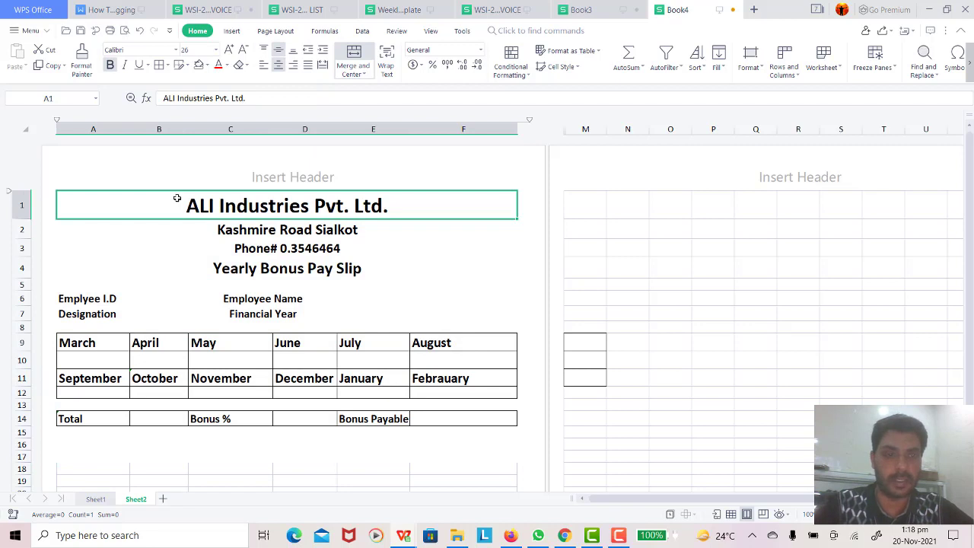
pyautogui.press('Down')
pyautogui.press('Down')
pyautogui.press('Down')
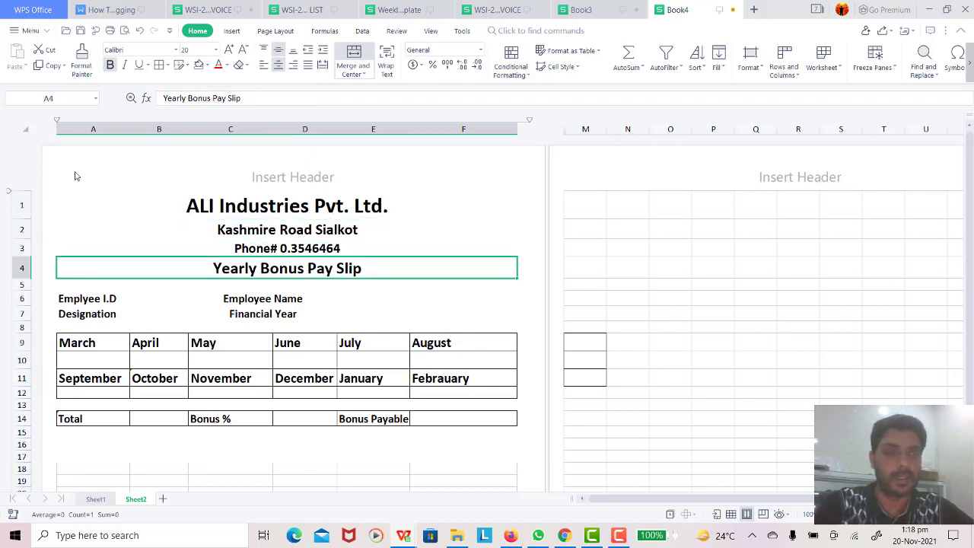
pyautogui.press('Up')
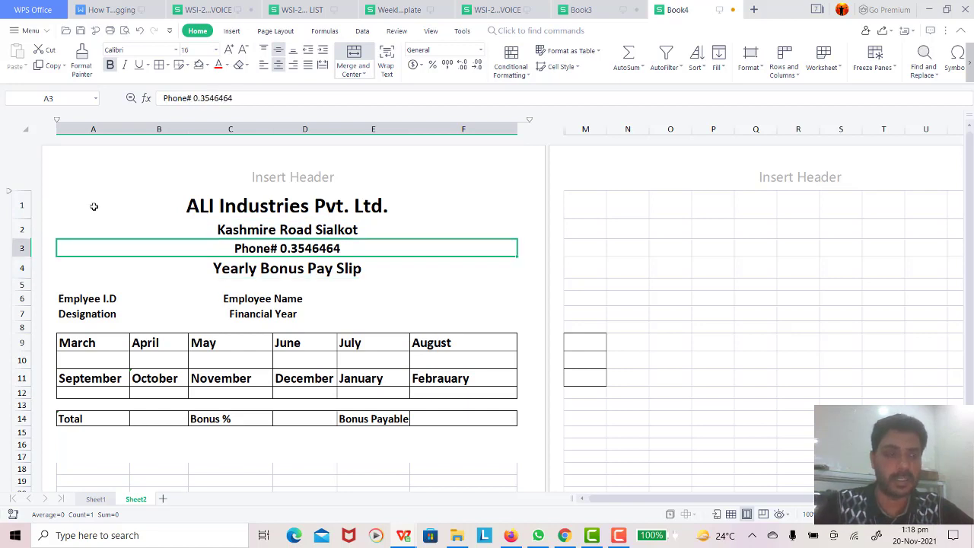
pyautogui.press('Up')
pyautogui.press('Up')
pyautogui.hotkey('shift', 'Down')
pyautogui.hotkey('shift', 'Down')
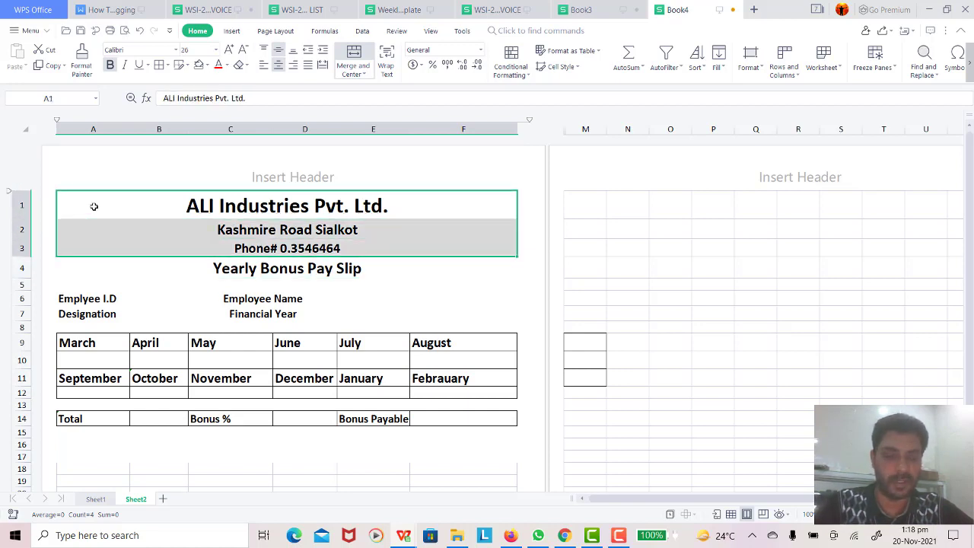
pyautogui.hotkey('shift', 'Down')
pyautogui.hotkey('shift', 'Down')
pyautogui.hotkey('shift', 'Down')
pyautogui.hotkey('shift', 'Down')
pyautogui.hotkey('shift', 'Down')
pyautogui.hotkey('shift', 'Down')
pyautogui.hotkey('shift', 'Down')
pyautogui.hotkey('shift', 'Down')
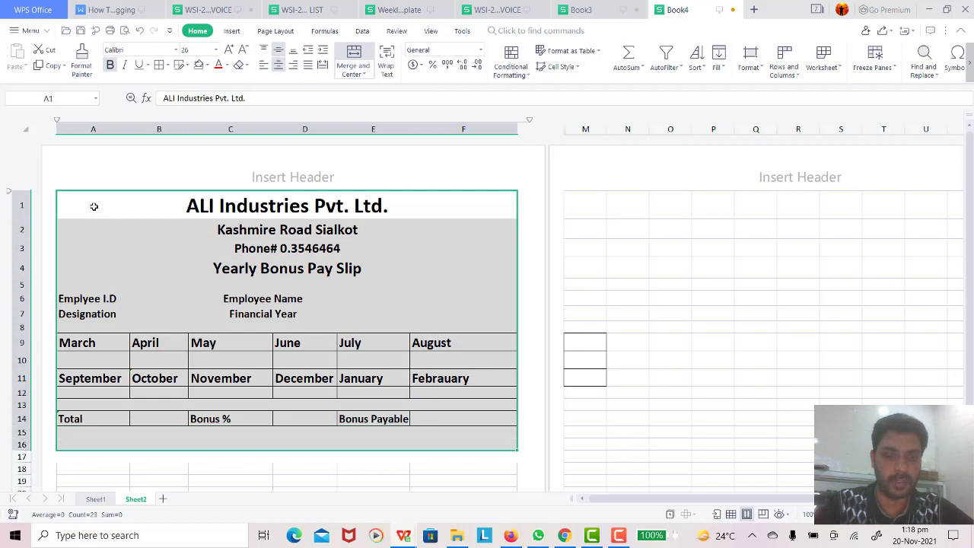
pyautogui.hotkey('shift', 'Down')
pyautogui.hotkey('shift', 'Down')
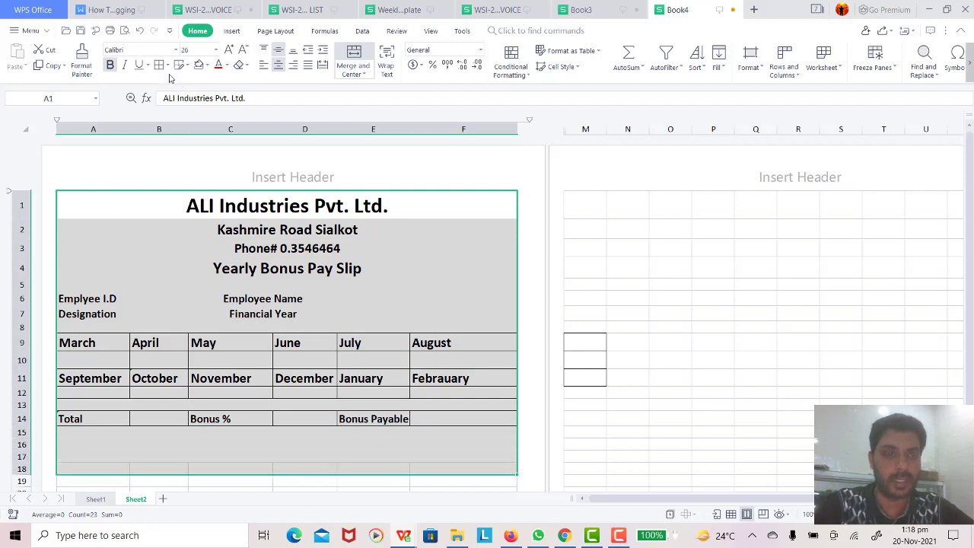
pyautogui.click(168, 65)
pyautogui.click(191, 133)
pyautogui.click(376, 344)
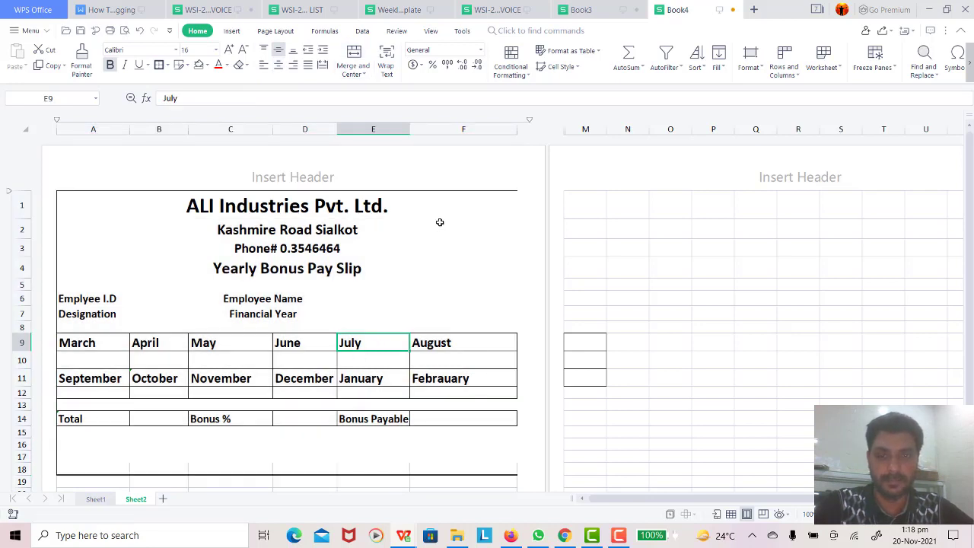
pyautogui.click(439, 222)
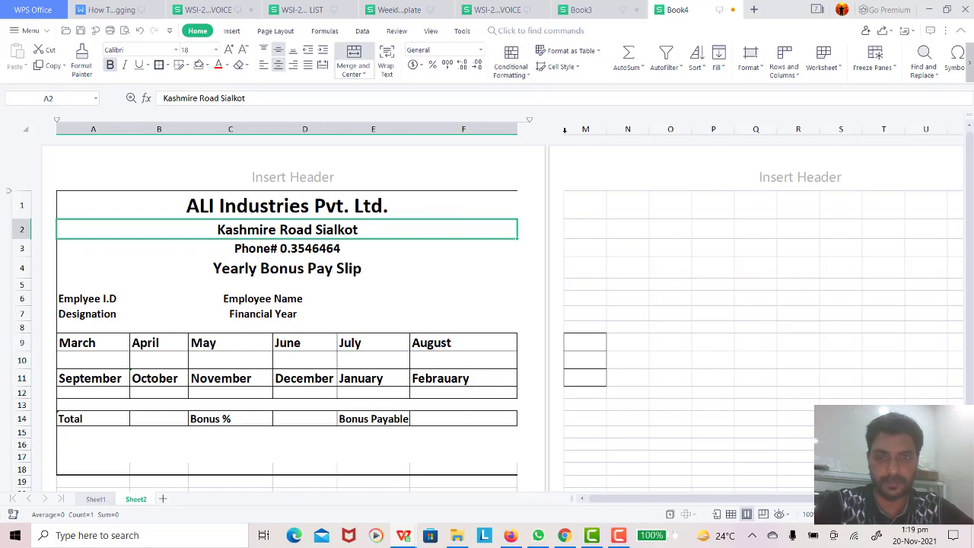
pyautogui.click(568, 129)
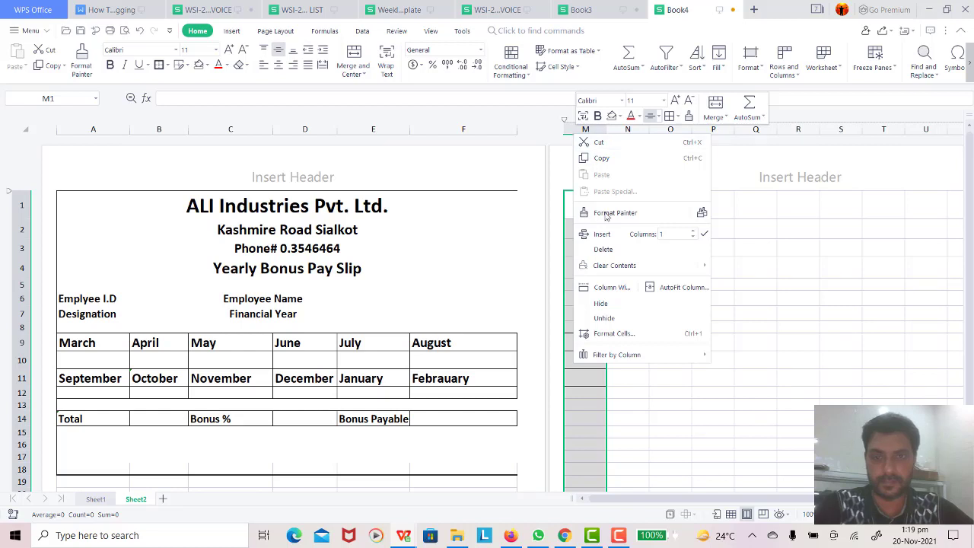
pyautogui.click(601, 249)
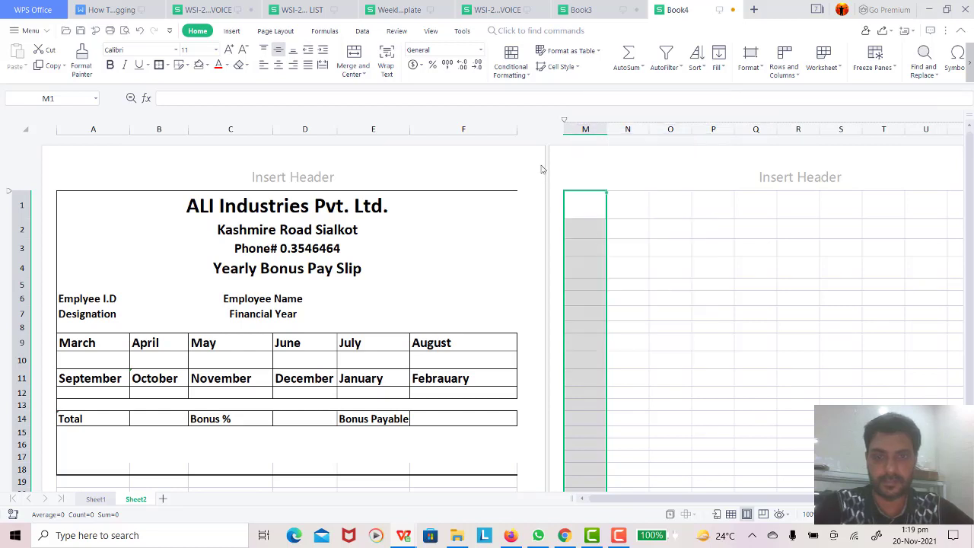
pyautogui.moveTo(516, 129); pyautogui.dragTo(507, 129)
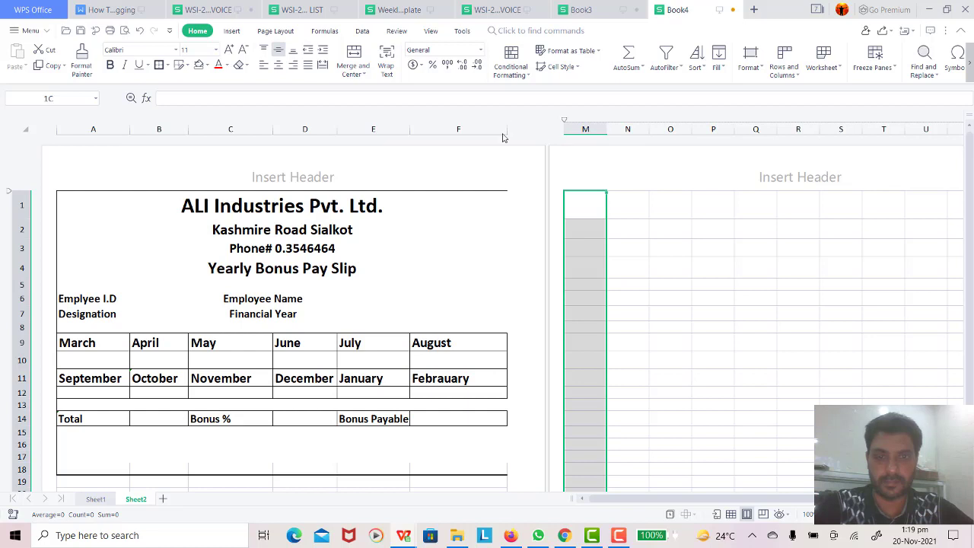
pyautogui.moveTo(503, 137); pyautogui.dragTo(502, 135)
pyautogui.write('z')
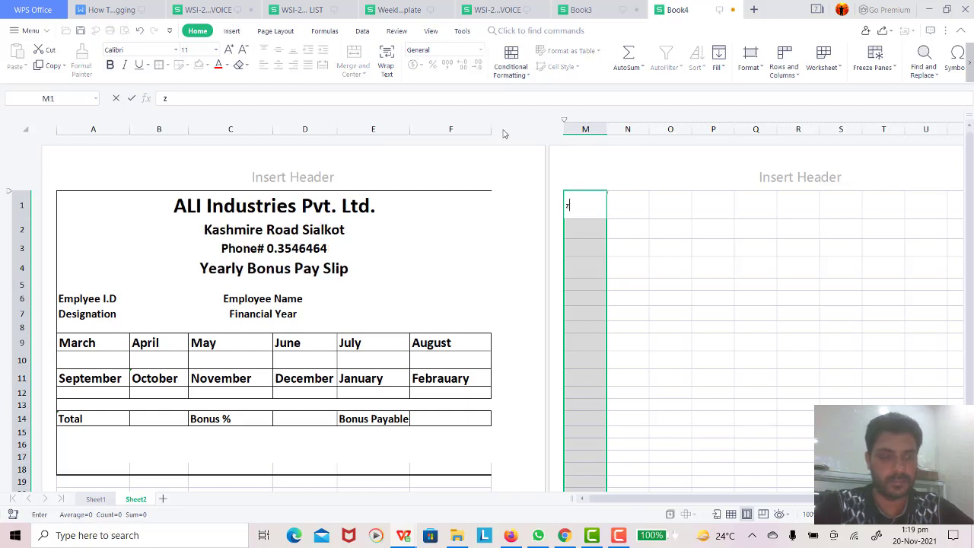
pyautogui.press('BackSpace')
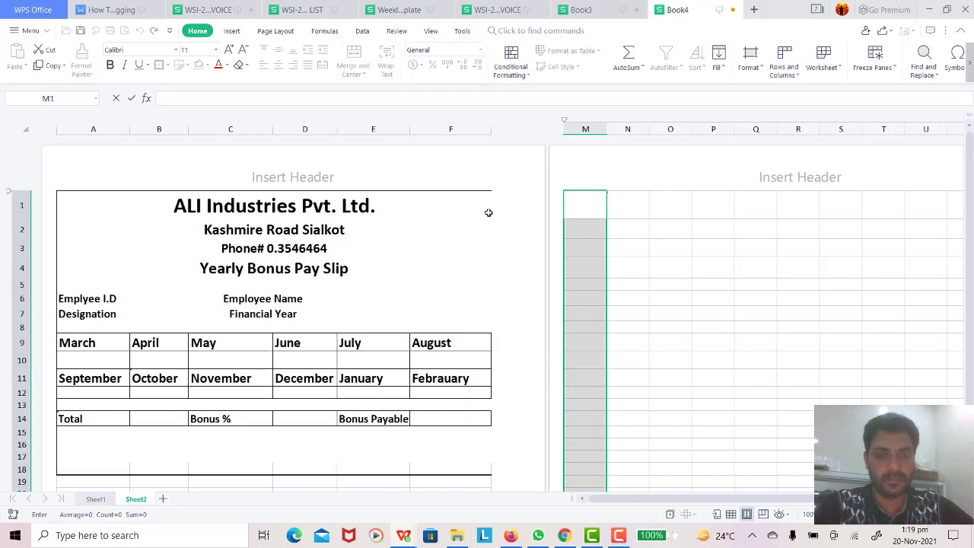
pyautogui.click(479, 228)
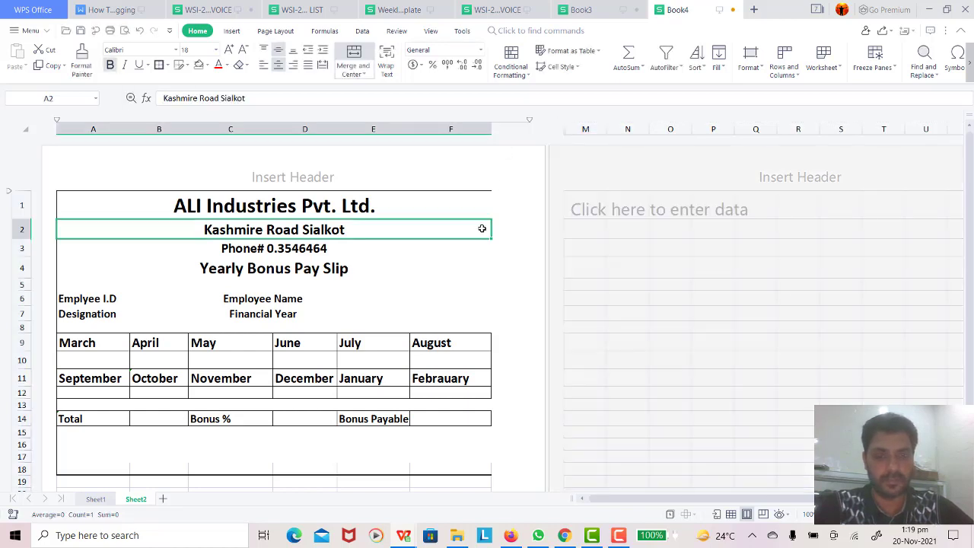
pyautogui.hotkey('ctrl', 'z')
pyautogui.hotkey('ctrl', 'z')
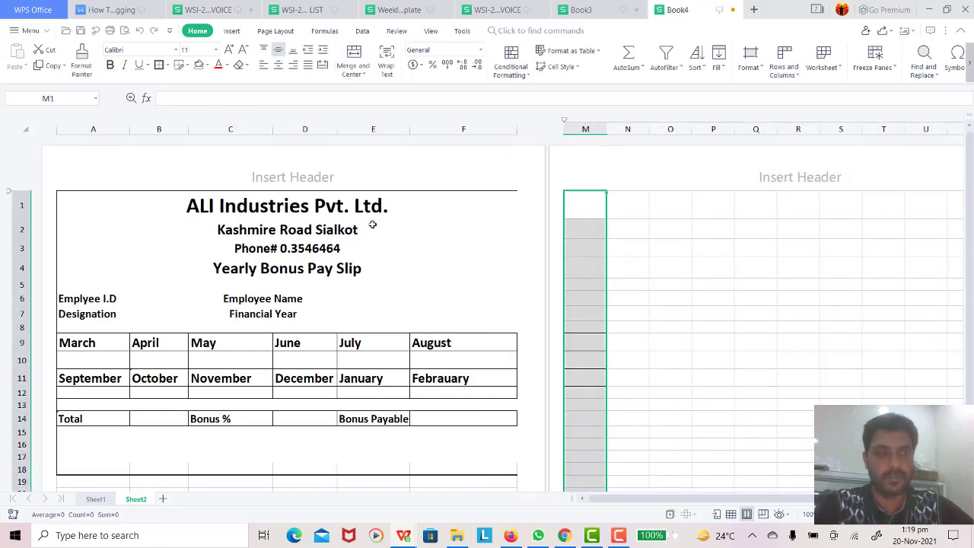
# Check the pay slip in Print Preview, then close it.
pyautogui.click(26, 30)
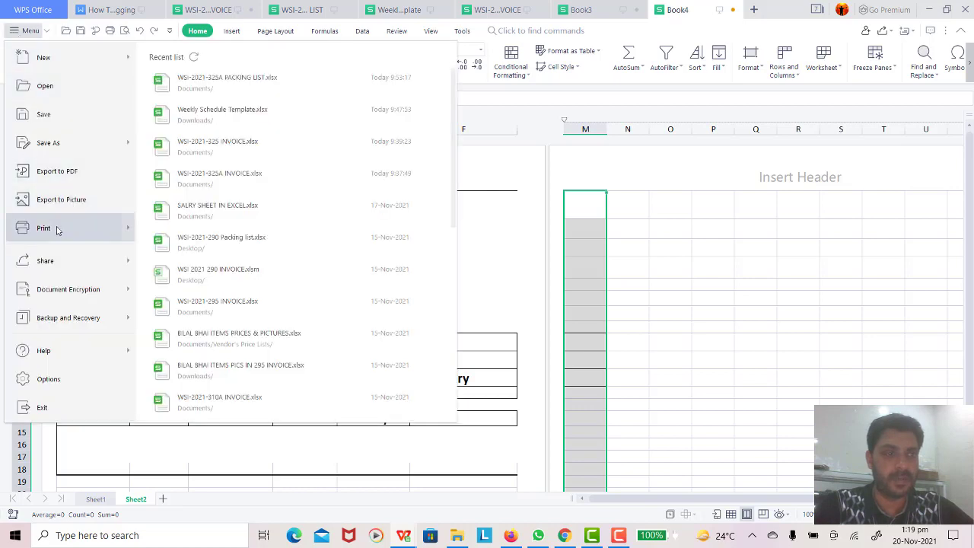
pyautogui.moveTo(72, 228)
pyautogui.click(216, 120)
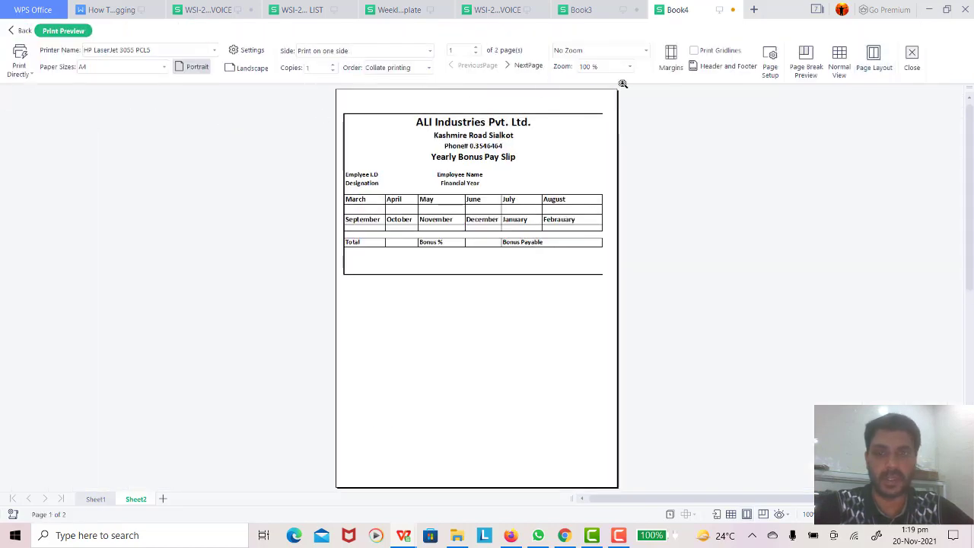
pyautogui.click(912, 54)
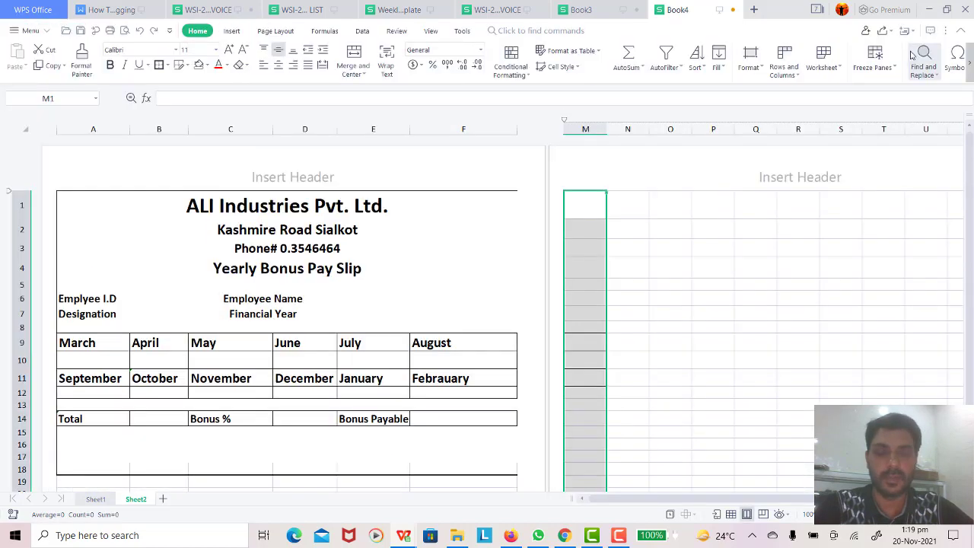
# Give the Yearly Bonus Pay Slip title row a thick box border.
pyautogui.click(462, 263)
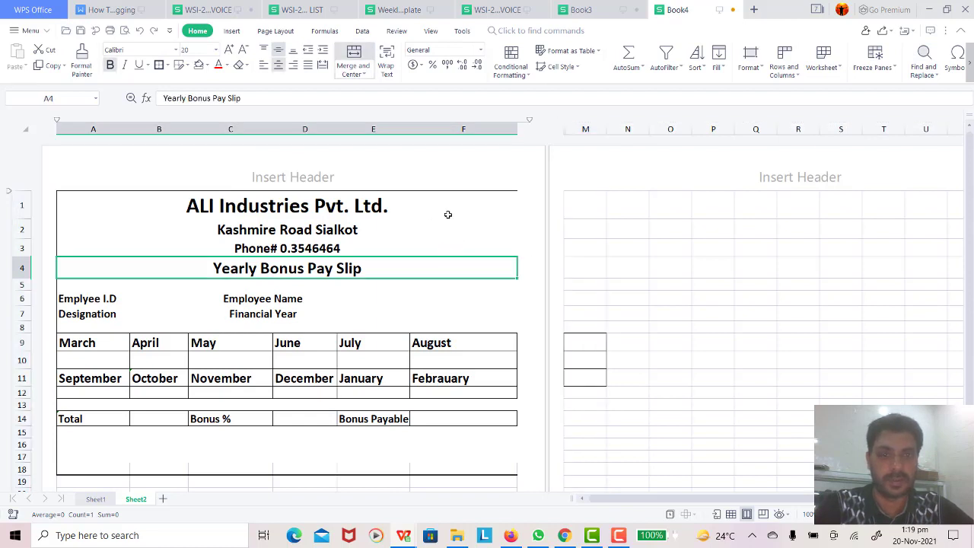
pyautogui.click(279, 297)
pyautogui.click(278, 273)
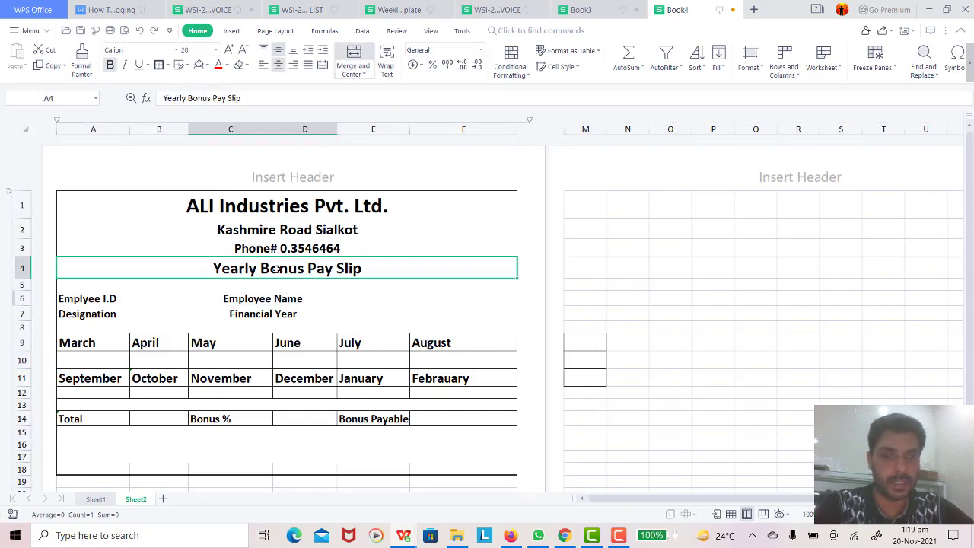
pyautogui.click(169, 66)
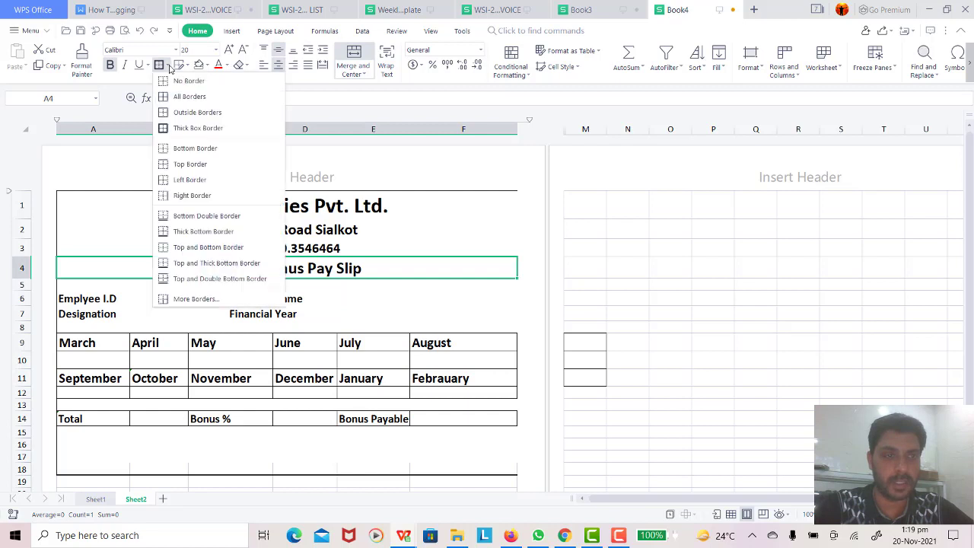
pyautogui.click(198, 128)
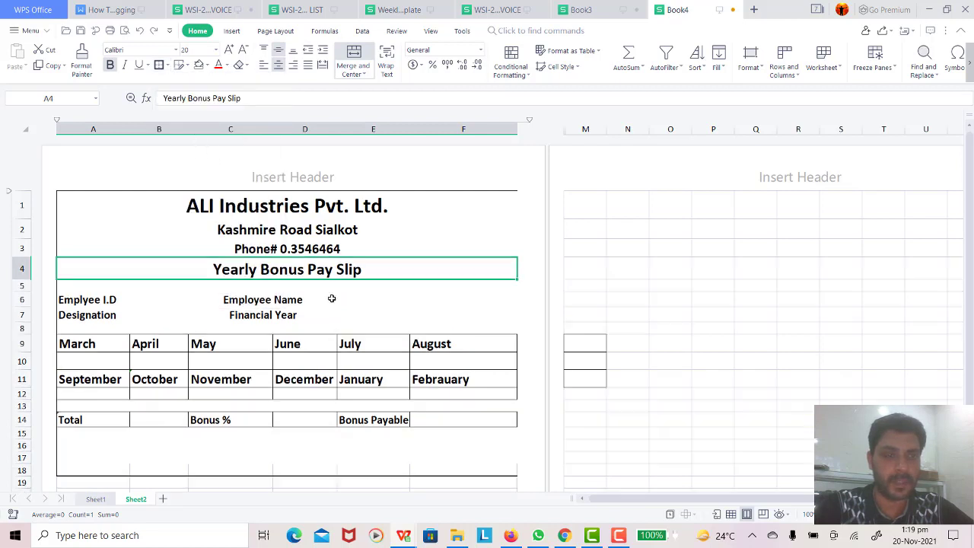
pyautogui.click(382, 330)
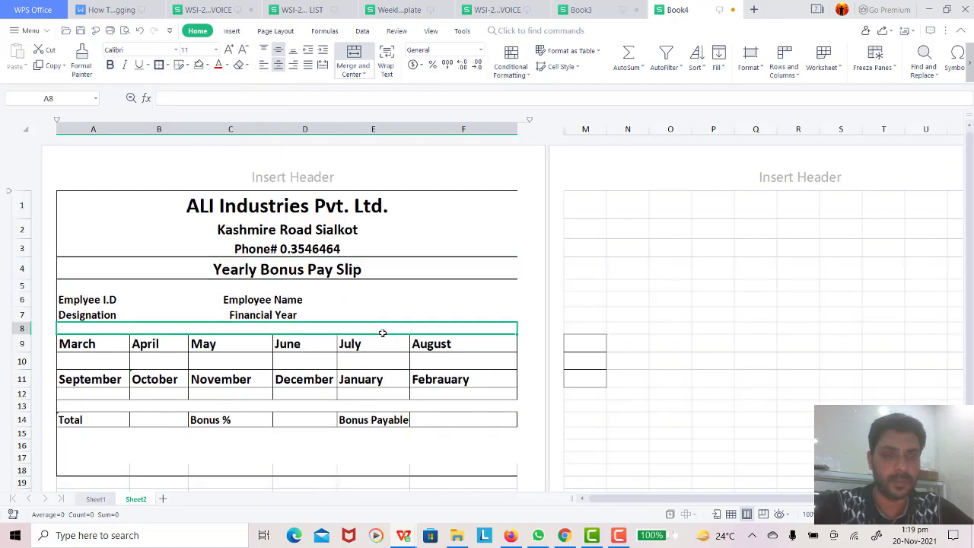
pyautogui.click(327, 264)
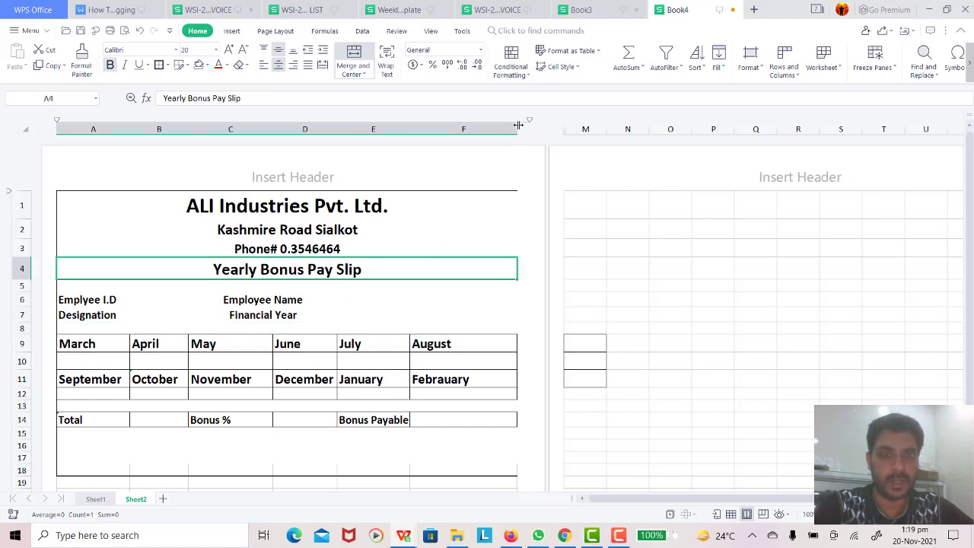
pyautogui.click(15, 34)
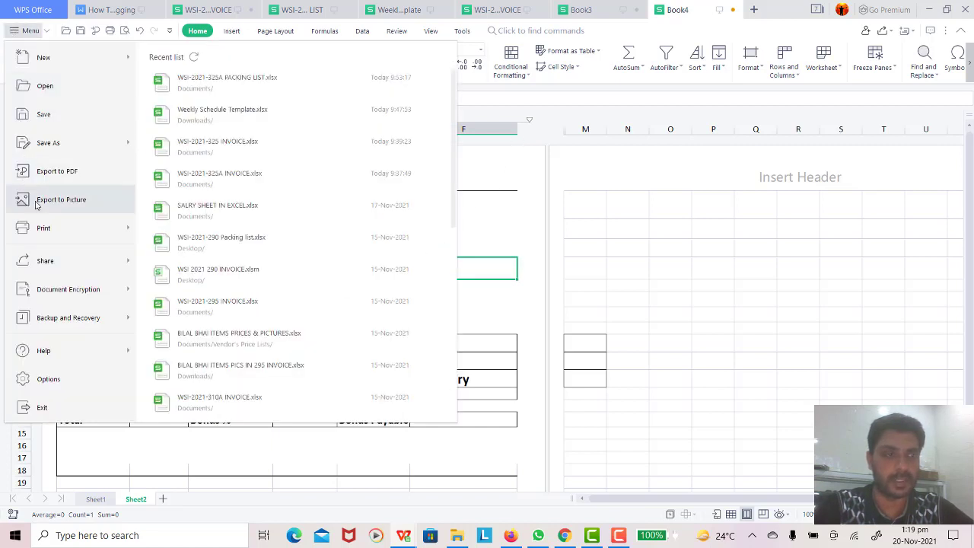
# In Print Preview, adjust the right margin and last column so column F fits page one.
pyautogui.moveTo(42, 227)
pyautogui.click(194, 108)
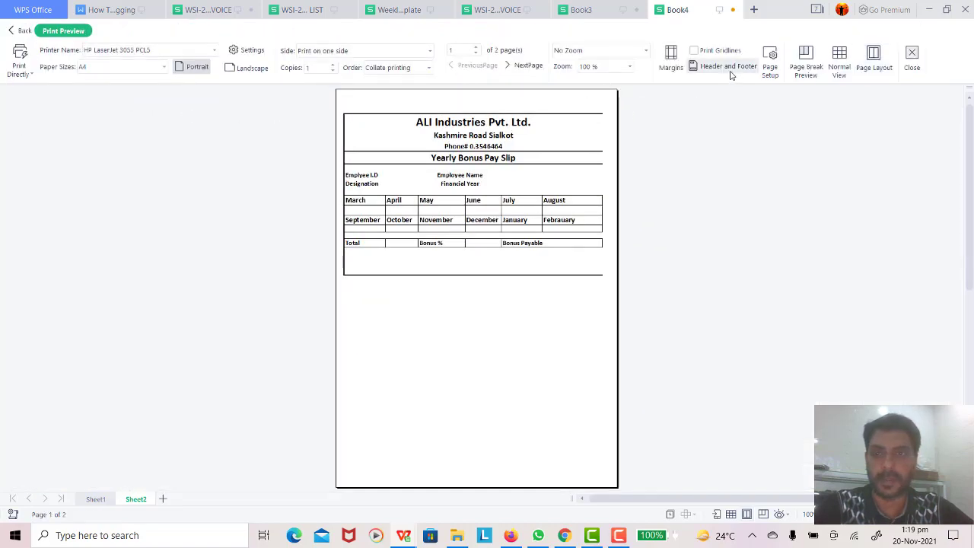
pyautogui.click(671, 59)
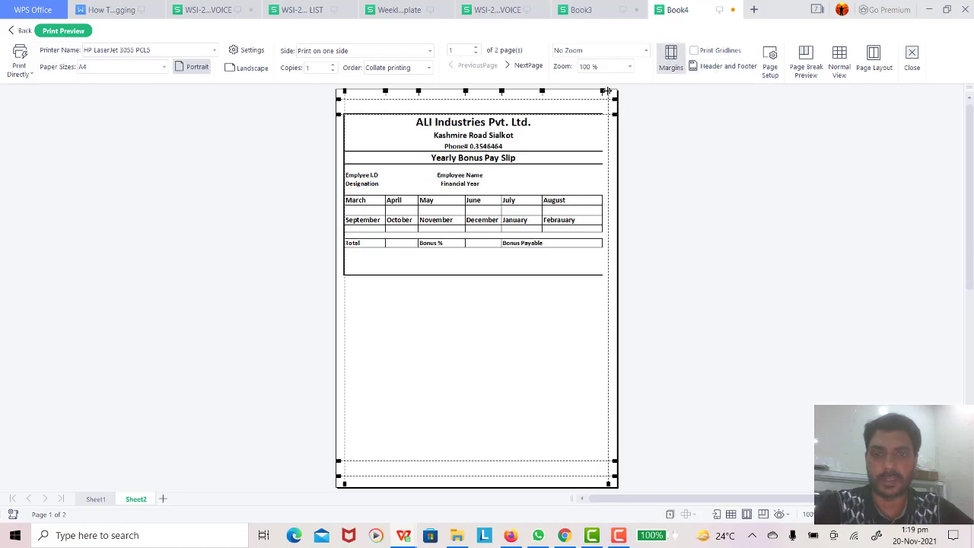
pyautogui.moveTo(606, 89); pyautogui.dragTo(600, 89)
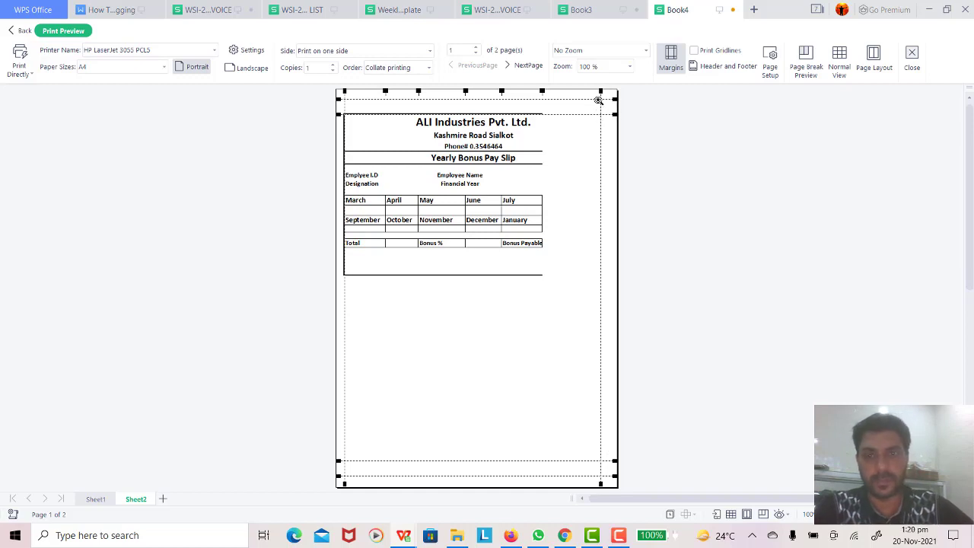
pyautogui.moveTo(542, 89); pyautogui.dragTo(560, 89)
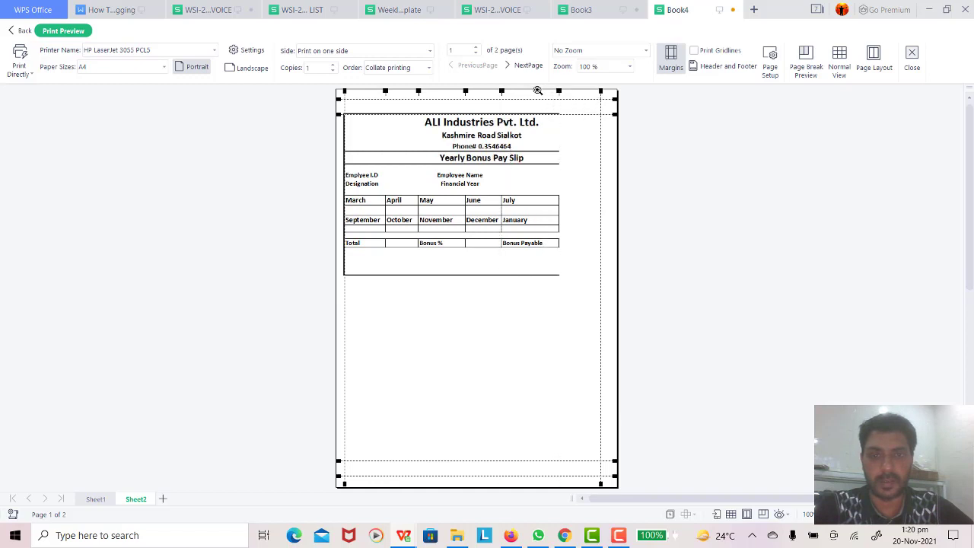
pyautogui.moveTo(601, 92); pyautogui.dragTo(615, 92)
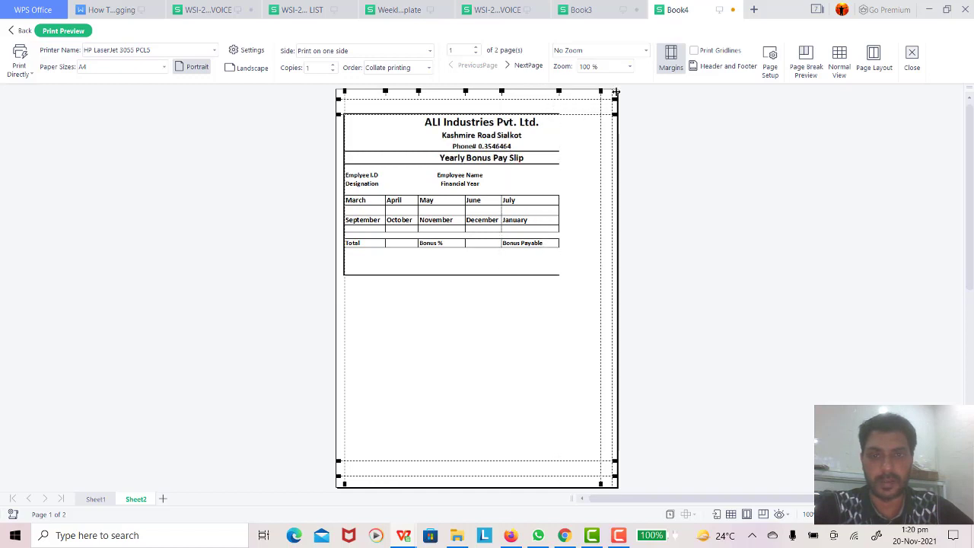
pyautogui.click(911, 57)
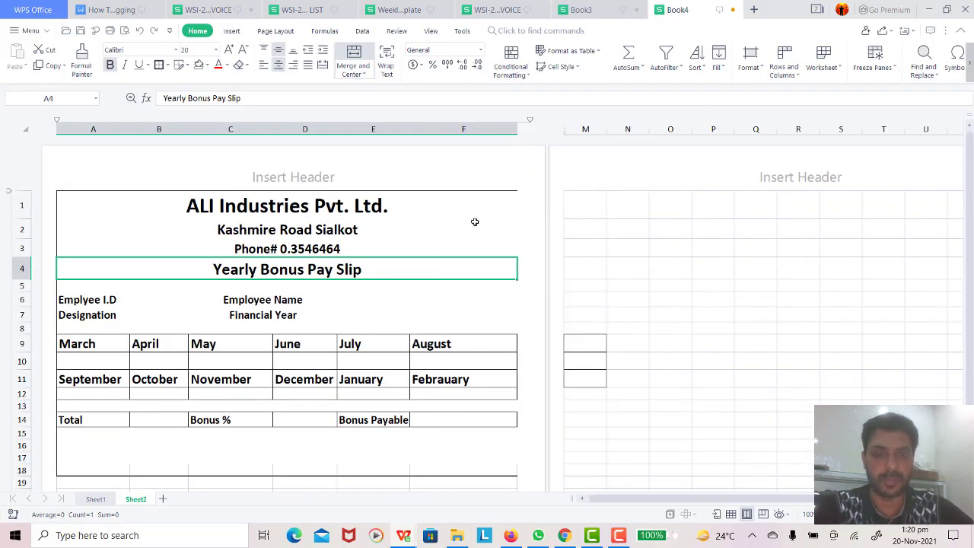
# Pull the right print margin inward twice, pushing column F onto page two.
pyautogui.click(27, 31)
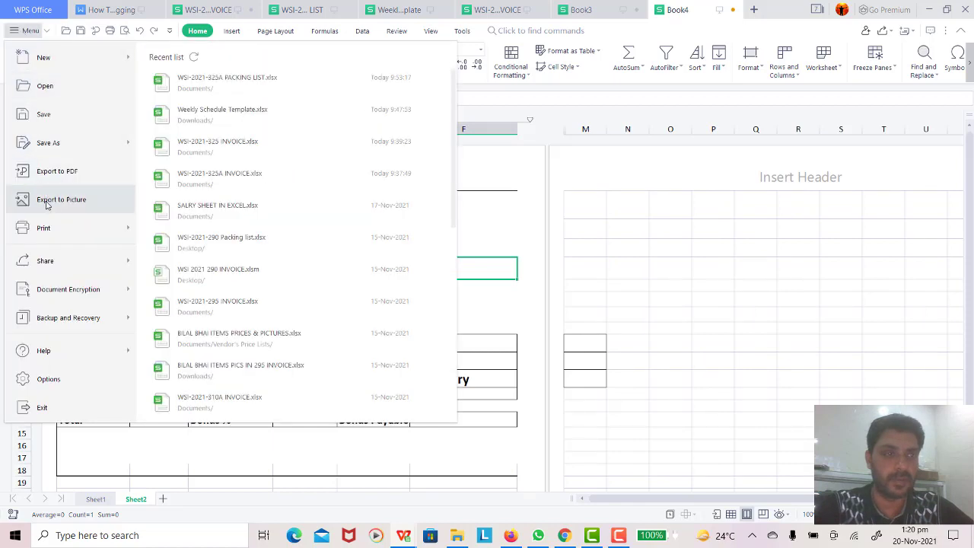
pyautogui.moveTo(119, 228)
pyautogui.click(206, 112)
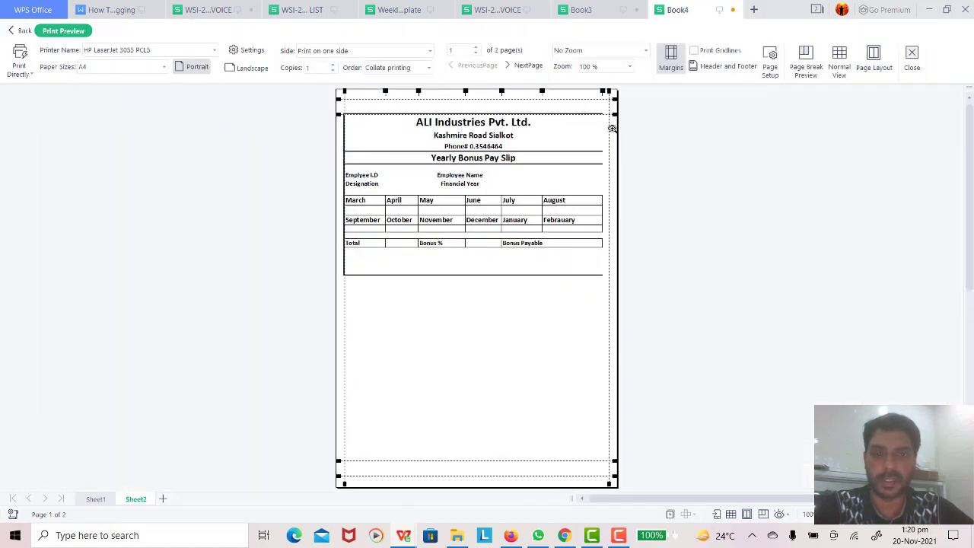
pyautogui.moveTo(609, 91); pyautogui.dragTo(605, 91)
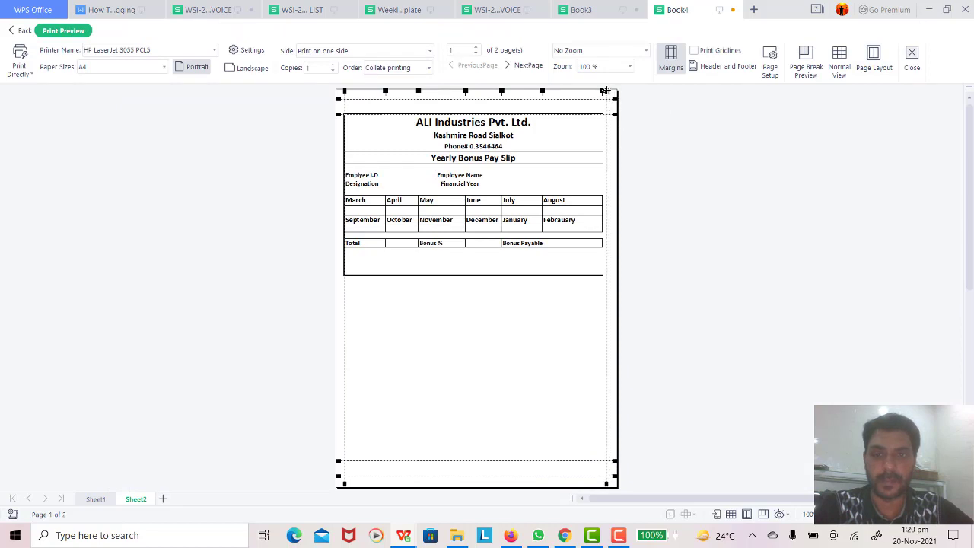
pyautogui.moveTo(605, 90); pyautogui.dragTo(601, 90)
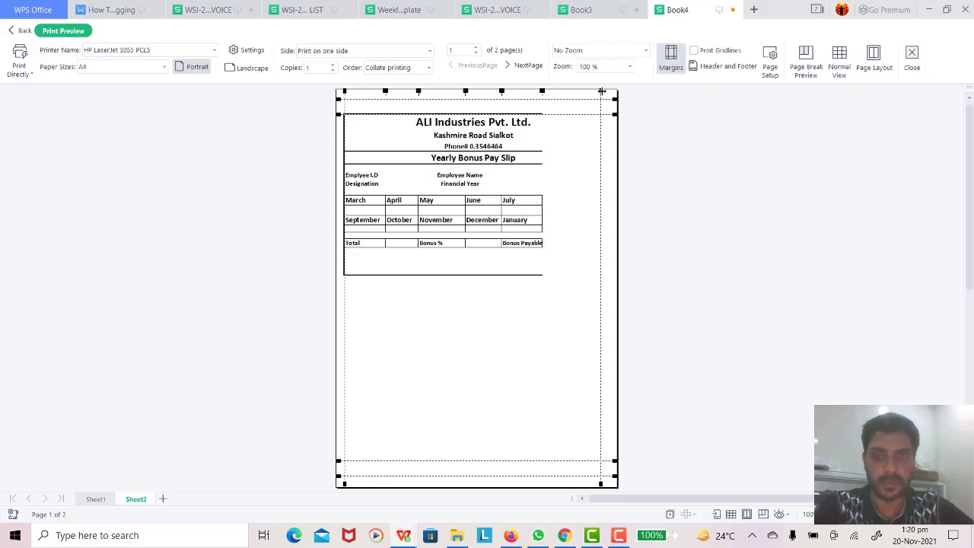
pyautogui.click(912, 55)
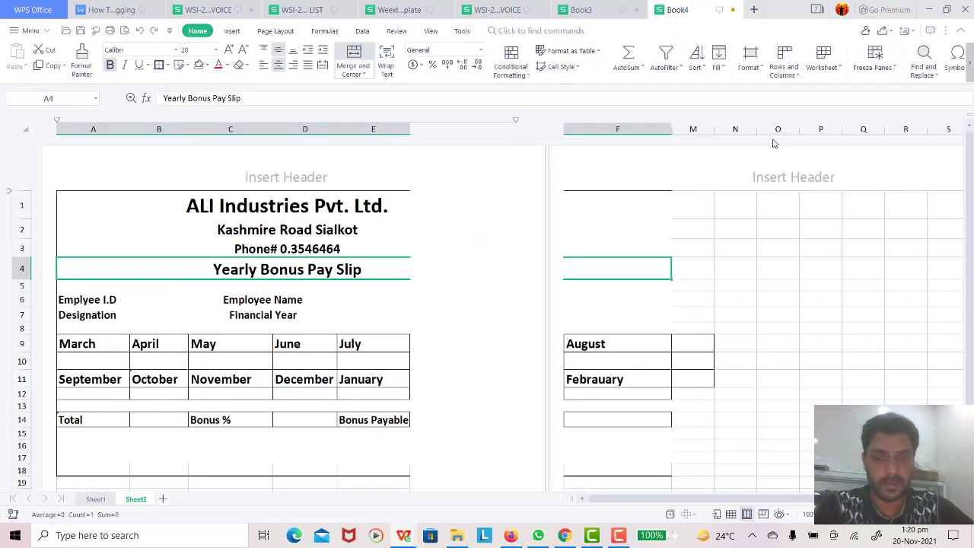
pyautogui.hotkey('ctrl', 'a')
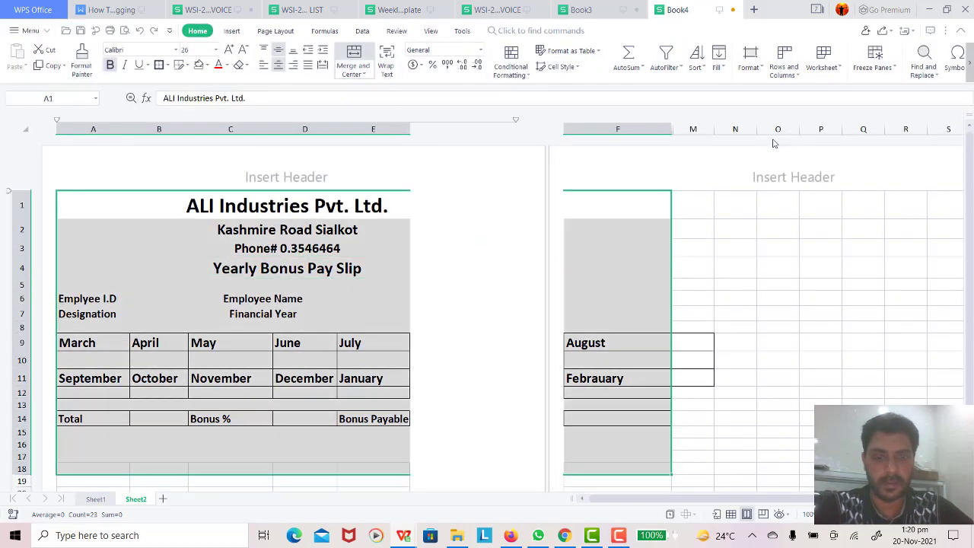
# Undo the margin change and resize past column F so the page edge meets the table's border.
pyautogui.hotkey('shift', 'Up')
pyautogui.hotkey('ctrl', 'z')
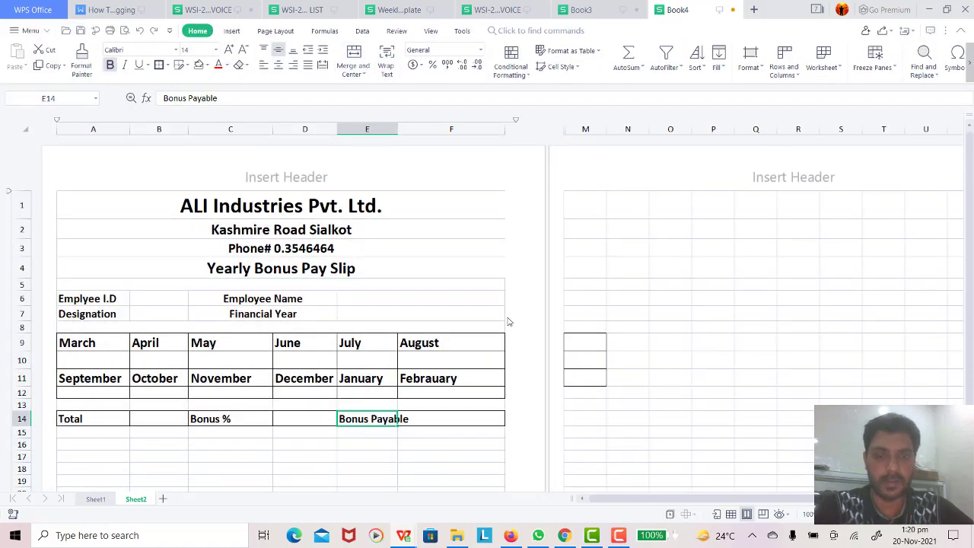
pyautogui.click(473, 213)
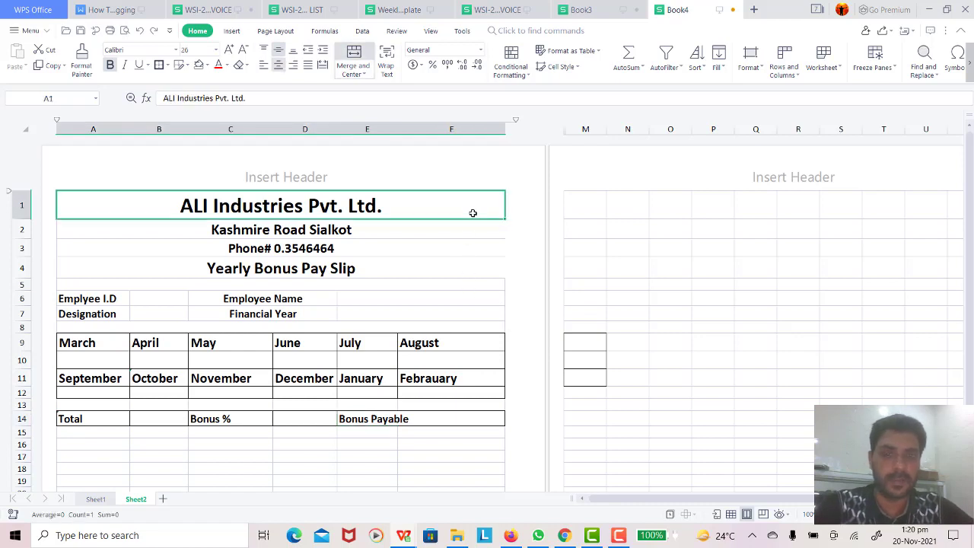
pyautogui.moveTo(505, 128); pyautogui.dragTo(513, 128)
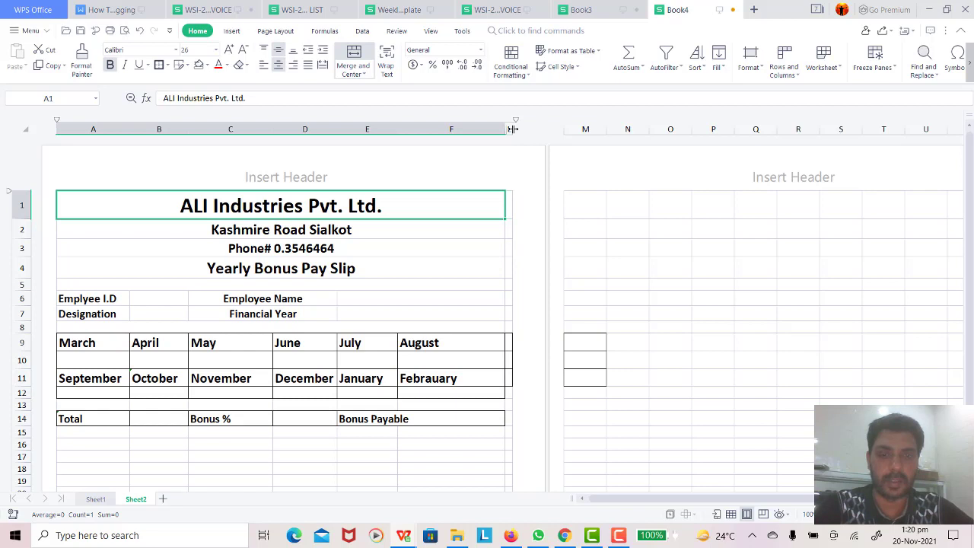
pyautogui.moveTo(512, 129); pyautogui.dragTo(510, 129)
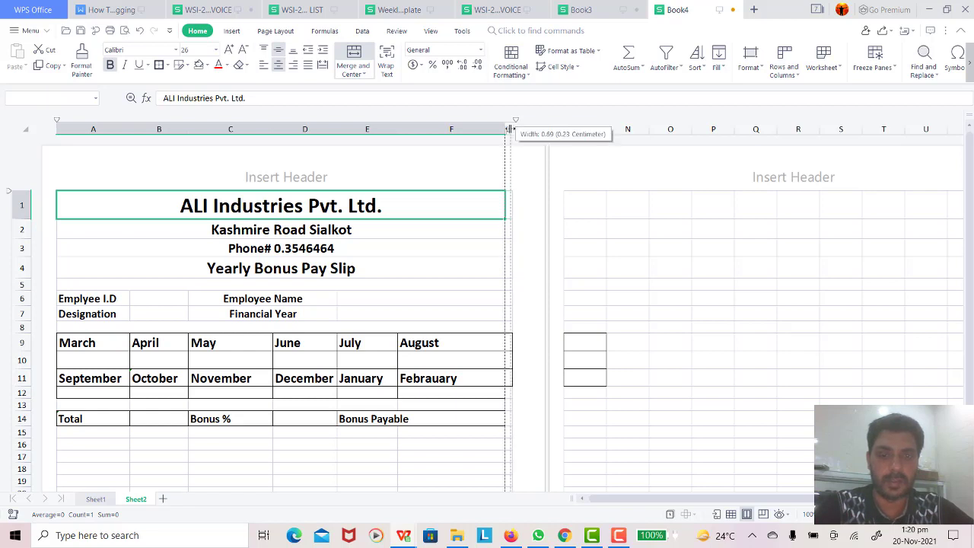
pyautogui.moveTo(509, 128); pyautogui.dragTo(507, 129)
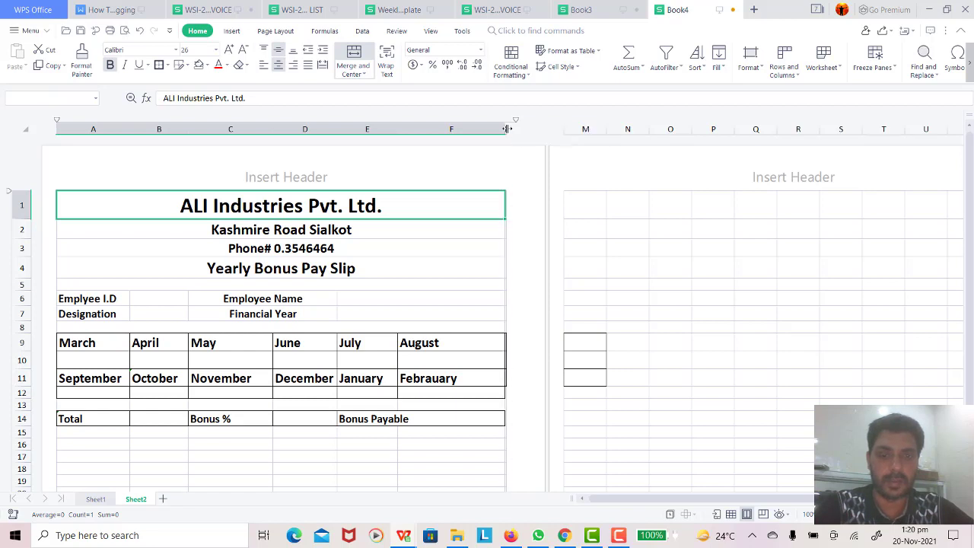
pyautogui.click(500, 310)
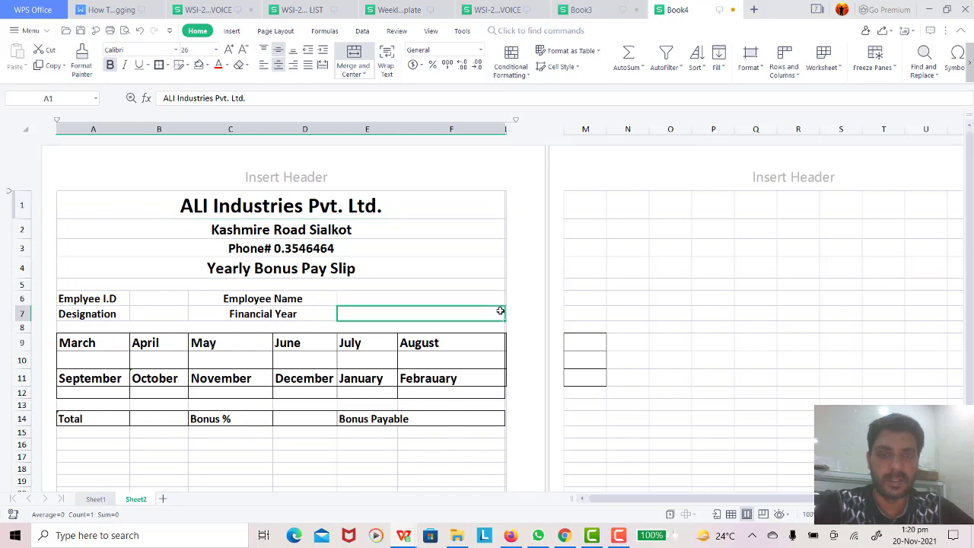
pyautogui.click(499, 433)
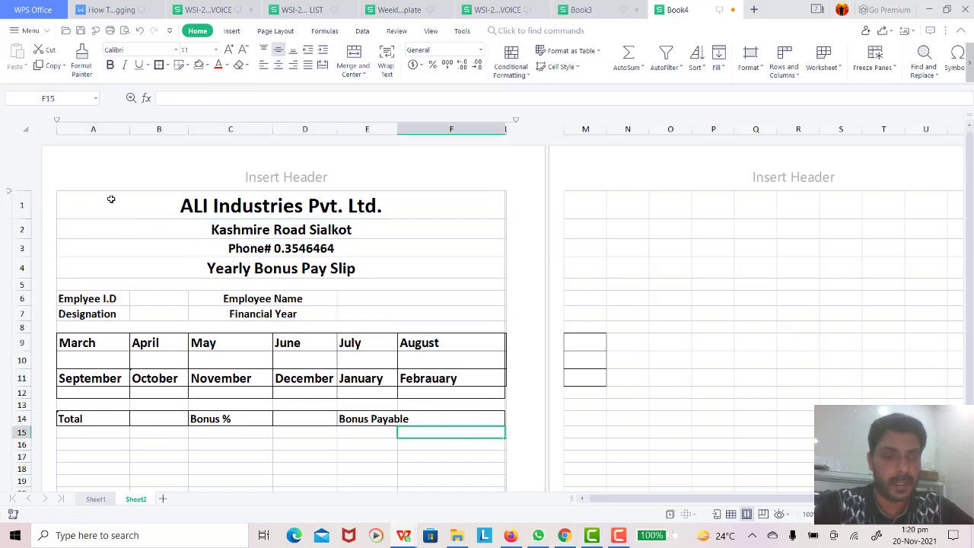
# Fill A1:F16 to hide its gridlines and give it a thick box border.
pyautogui.click(83, 199)
pyautogui.hotkey('shift', 'Down')
pyautogui.hotkey('shift', 'Down')
pyautogui.hotkey('shift', 'Down')
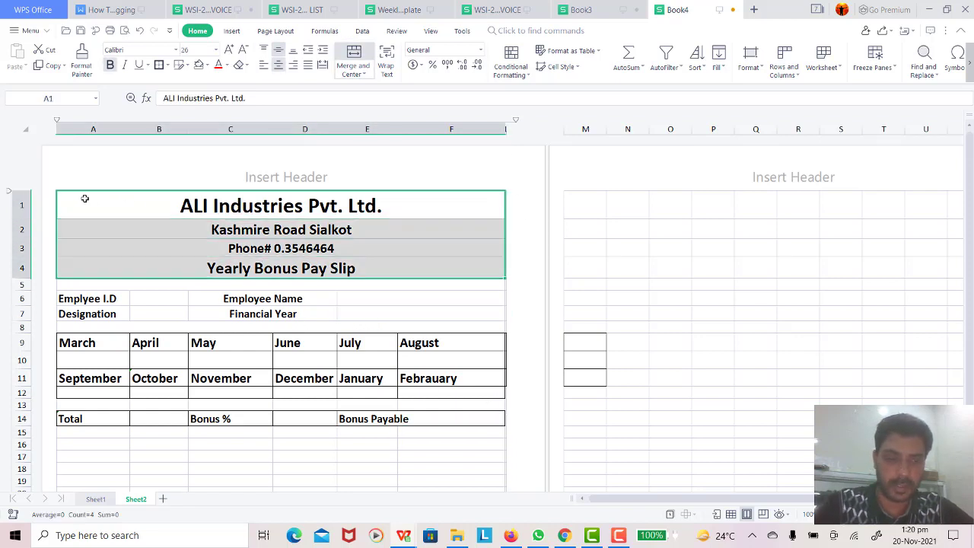
pyautogui.hotkey('shift', 'Down')
pyautogui.hotkey('shift', 'Down')
pyautogui.hotkey('shift', 'Down')
pyautogui.hotkey('shift', 'Down')
pyautogui.hotkey('shift', 'Down')
pyautogui.hotkey('shift', 'Down')
pyautogui.hotkey('shift', 'Down')
pyautogui.hotkey('shift', 'Down')
pyautogui.hotkey('shift', 'Down')
pyautogui.hotkey('shift', 'Down')
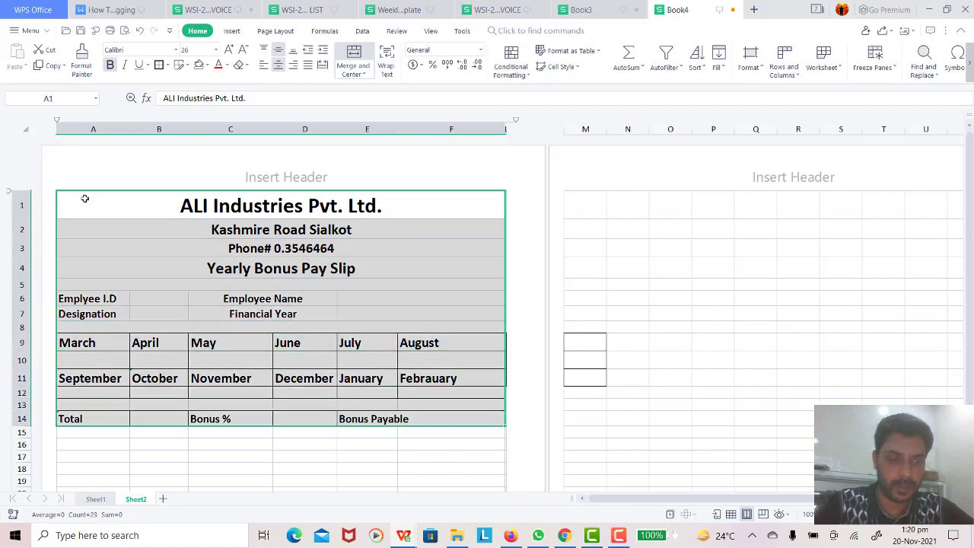
pyautogui.hotkey('shift', 'Down')
pyautogui.hotkey('shift', 'Down')
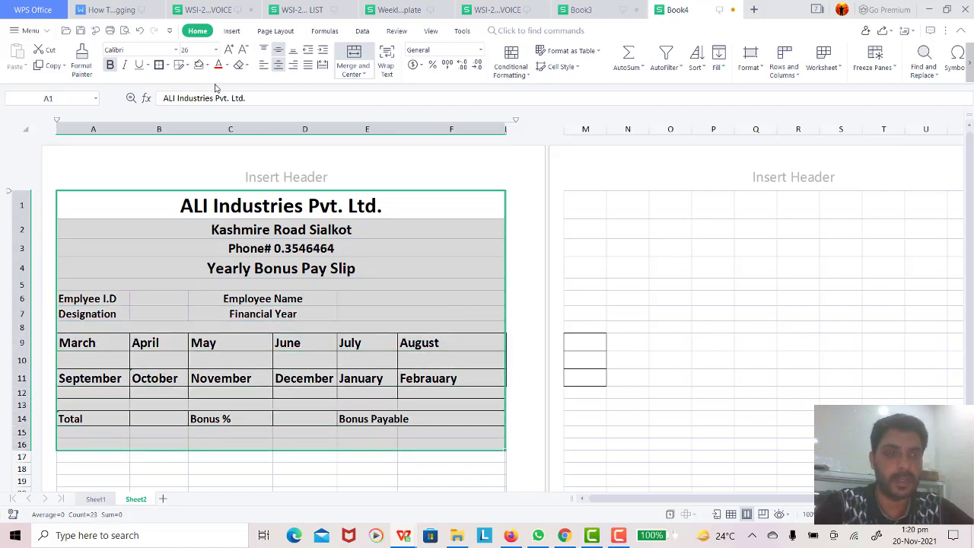
pyautogui.click(198, 65)
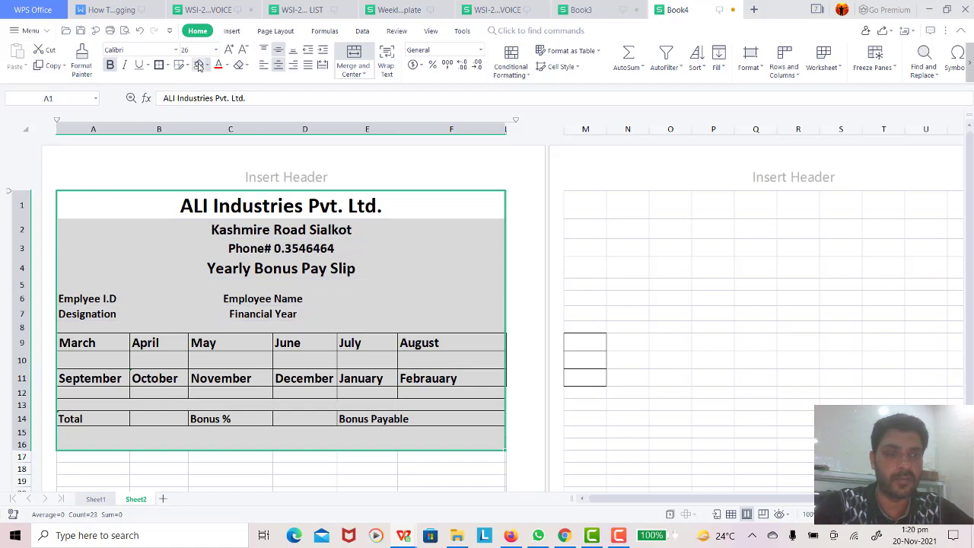
pyautogui.click(167, 65)
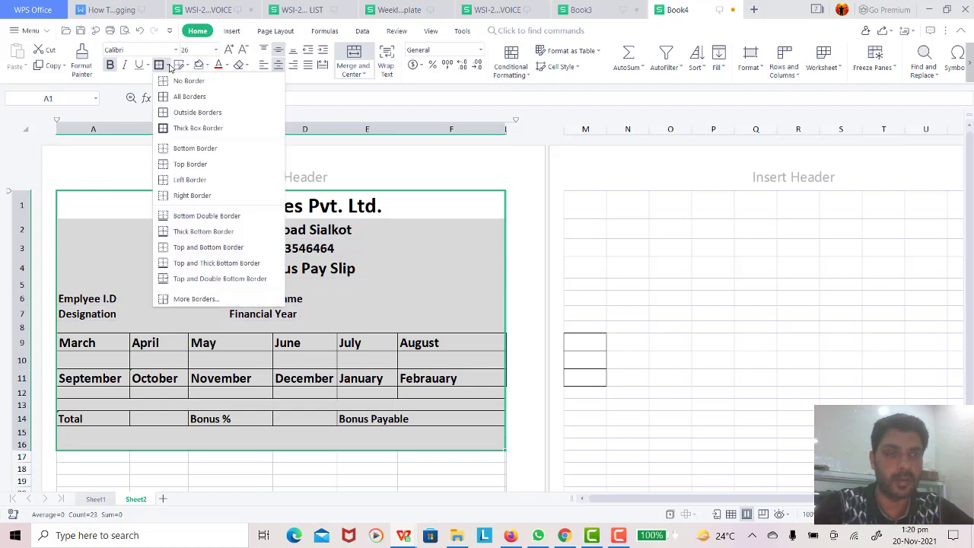
pyautogui.click(189, 128)
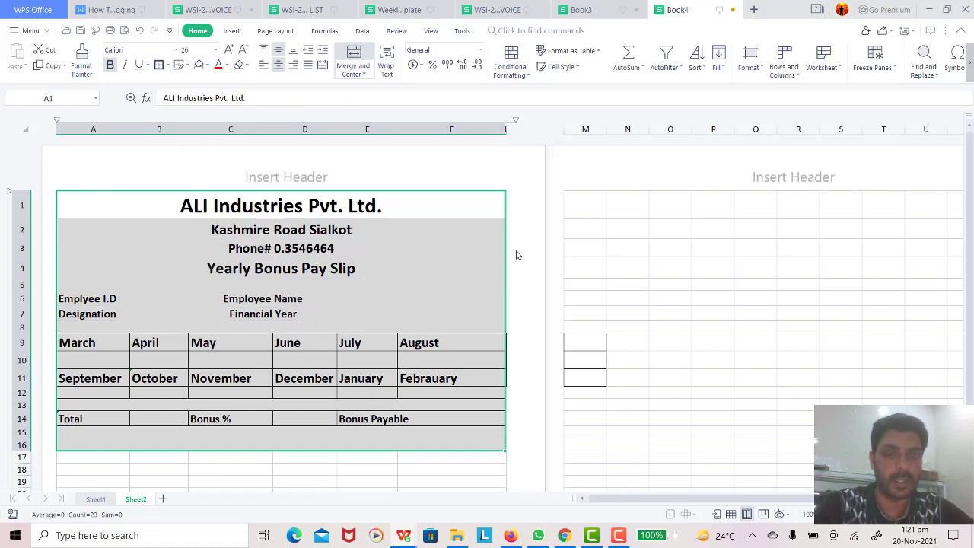
pyautogui.click(434, 403)
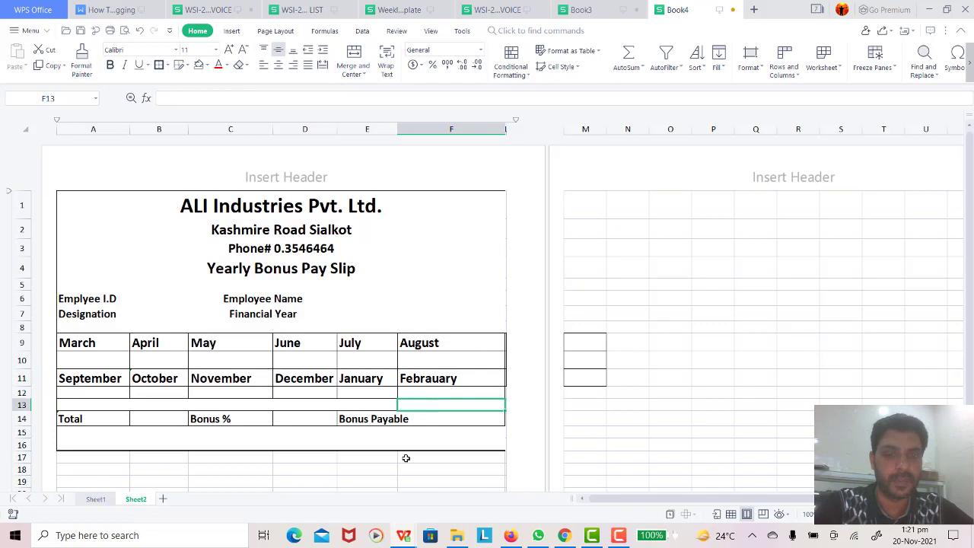
pyautogui.click(286, 274)
pyautogui.click(167, 66)
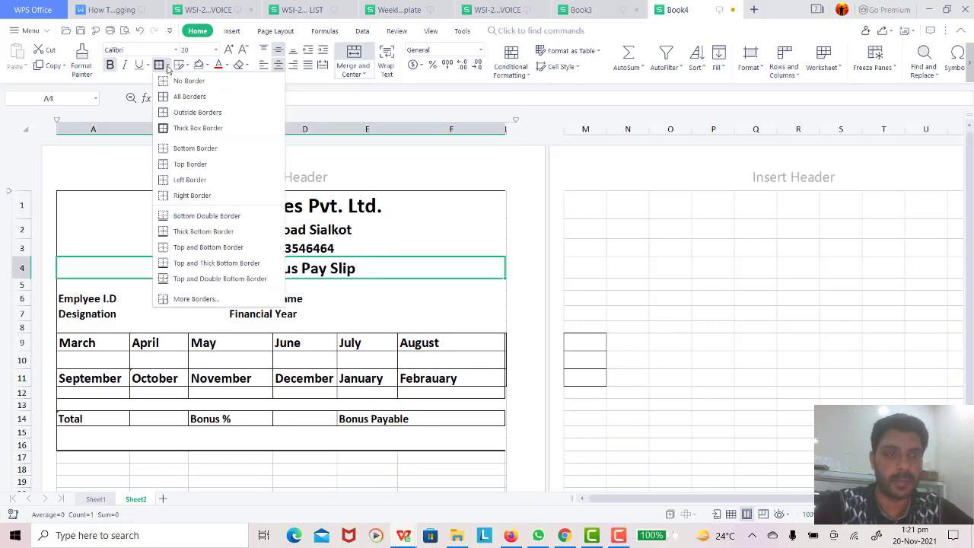
pyautogui.click(174, 128)
pyautogui.click(404, 342)
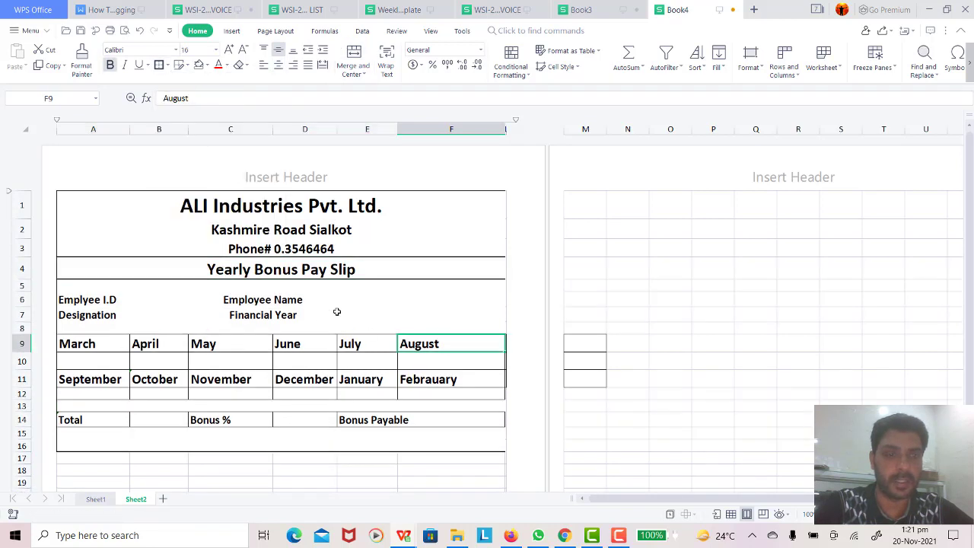
pyautogui.click(68, 287)
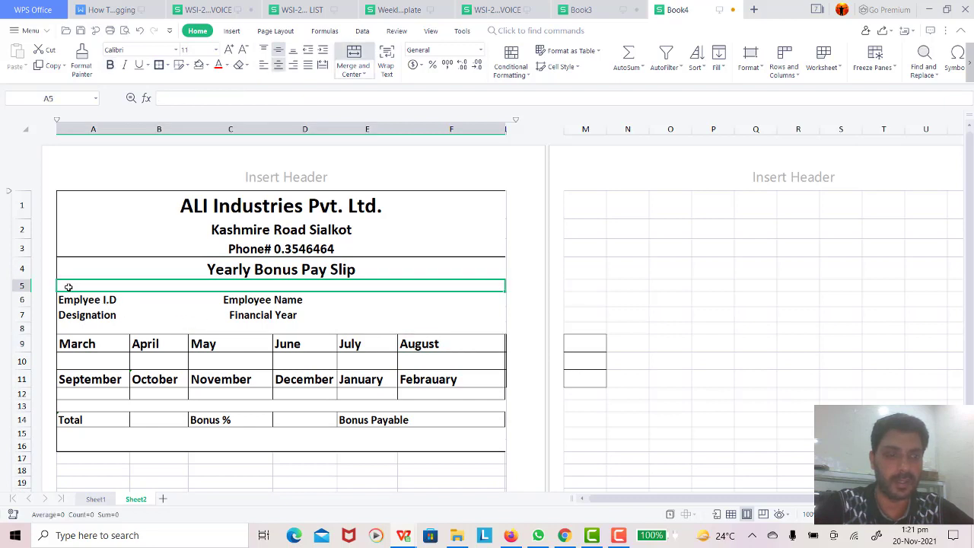
pyautogui.click(168, 65)
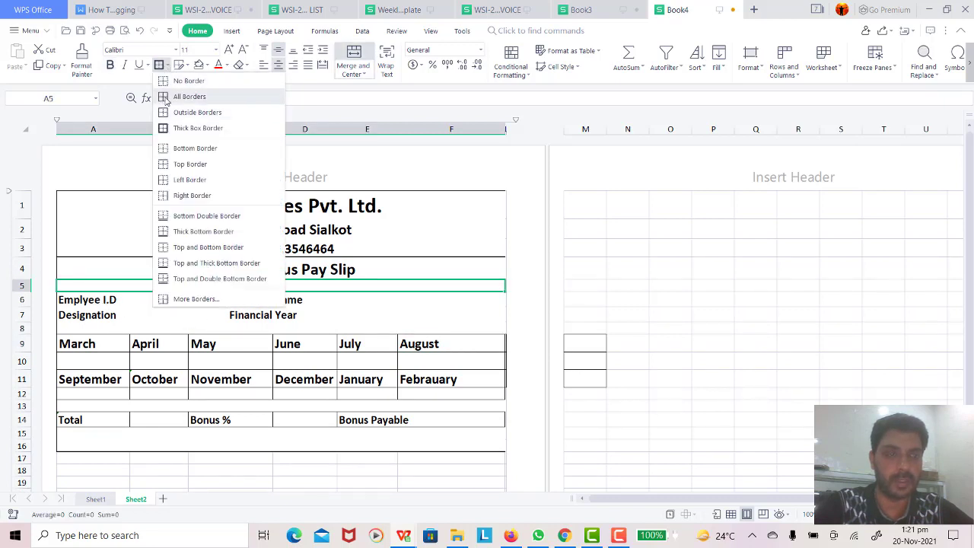
pyautogui.click(170, 97)
pyautogui.click(217, 340)
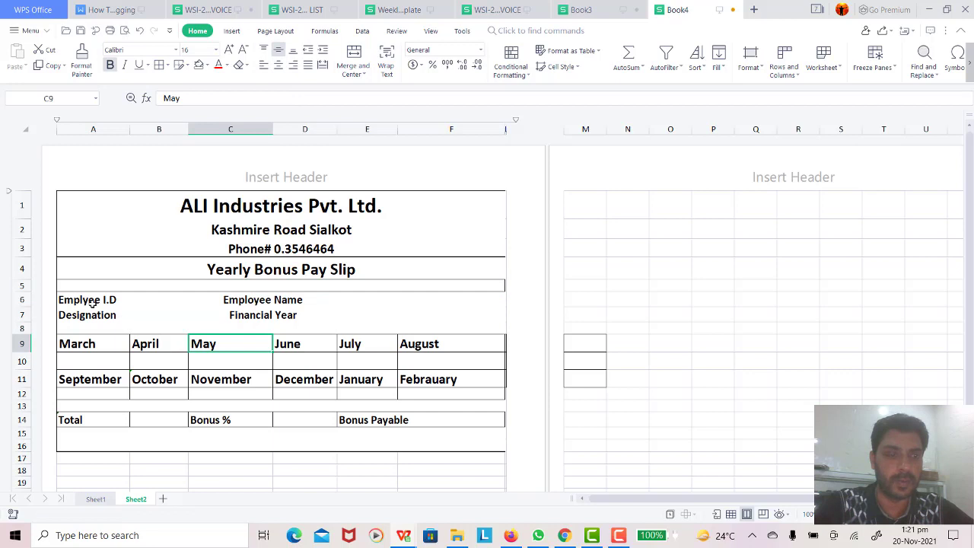
pyautogui.click(70, 299)
pyautogui.hotkey('shift', 'Right')
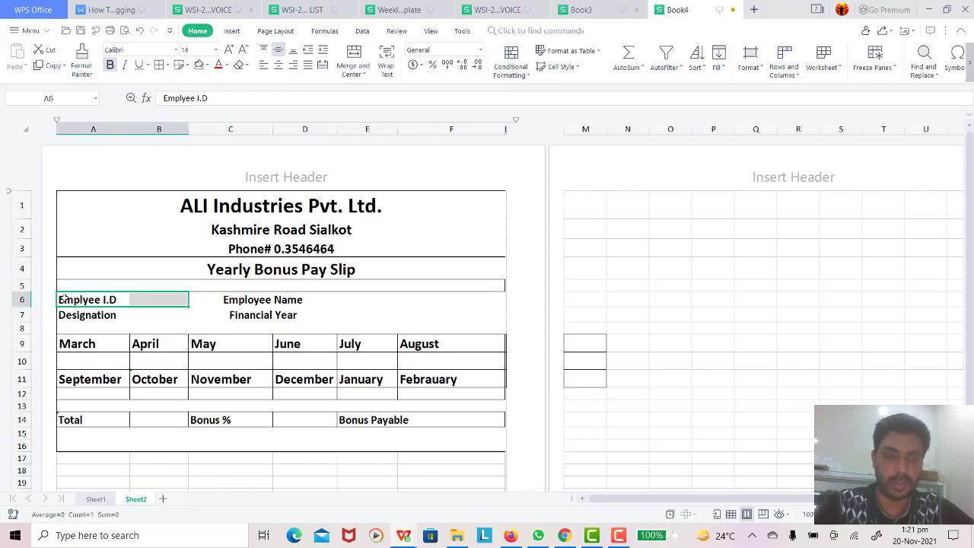
pyautogui.hotkey('shift', 'Down')
pyautogui.hotkey('shift', 'Right')
pyautogui.hotkey('shift', 'Right')
pyautogui.hotkey('shift', 'Right')
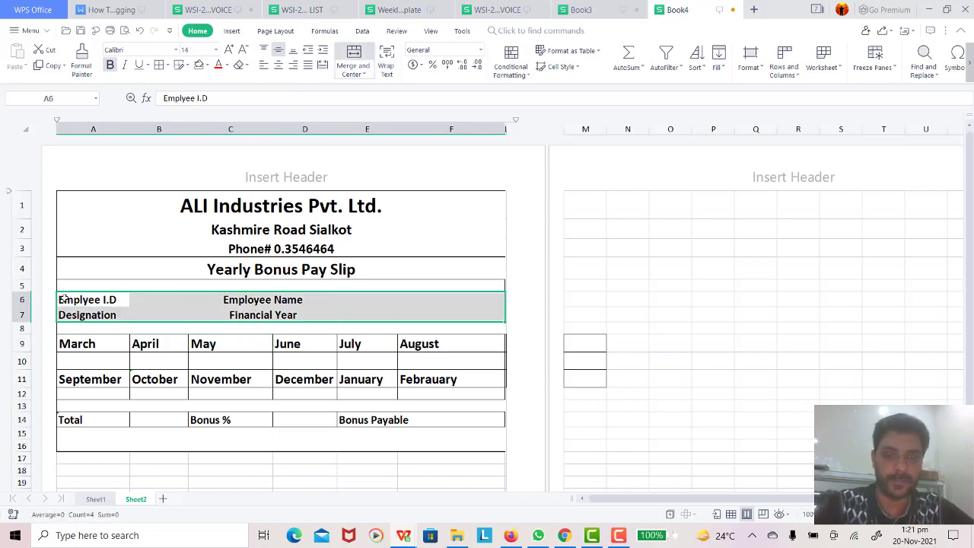
pyautogui.click(168, 65)
pyautogui.click(179, 96)
pyautogui.click(301, 384)
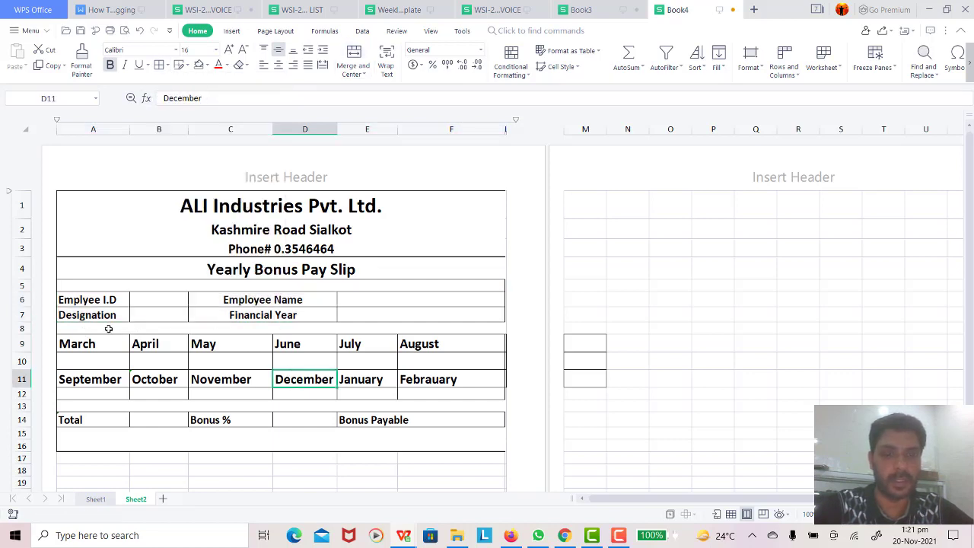
pyautogui.click(74, 329)
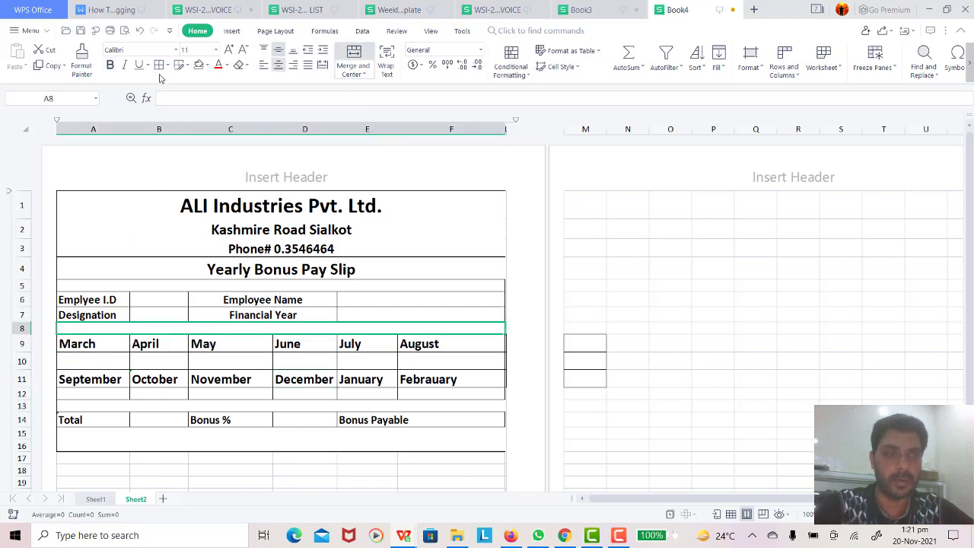
pyautogui.click(301, 366)
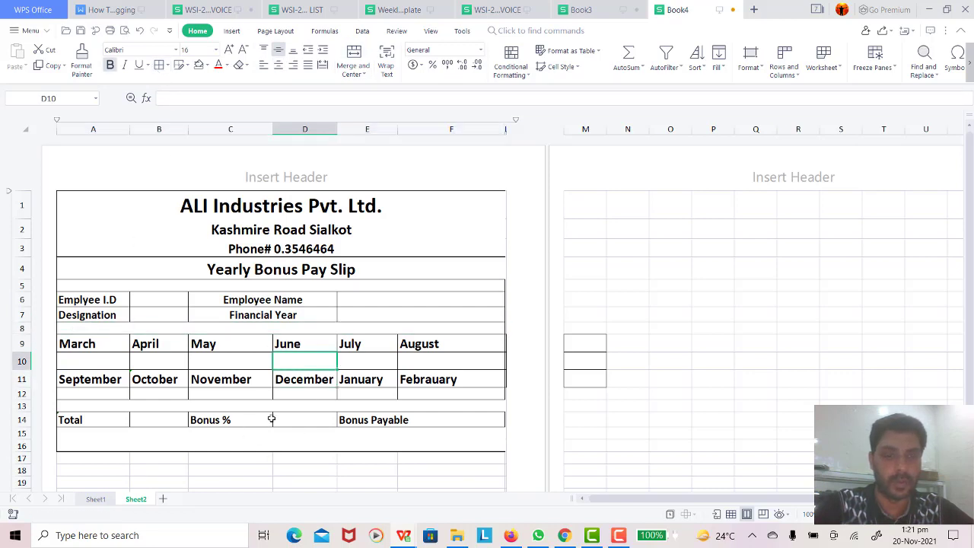
pyautogui.click(66, 345)
# Shade the March–August month row with Gray-25%.
pyautogui.hotkey('shift', 'Right')
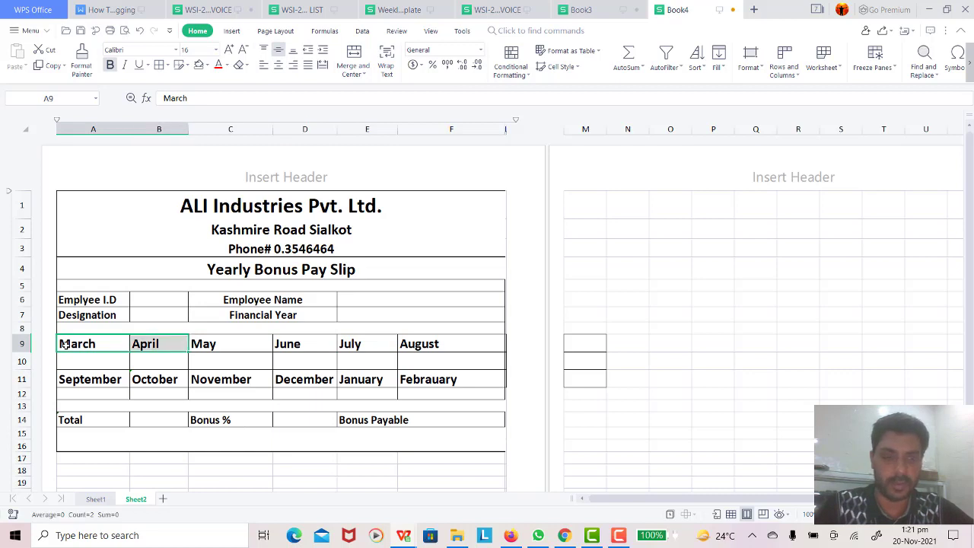
pyautogui.hotkey('shift', 'Right')
pyautogui.hotkey('shift', 'Right')
pyautogui.hotkey('shift', 'Right')
pyautogui.hotkey('shift', 'Right')
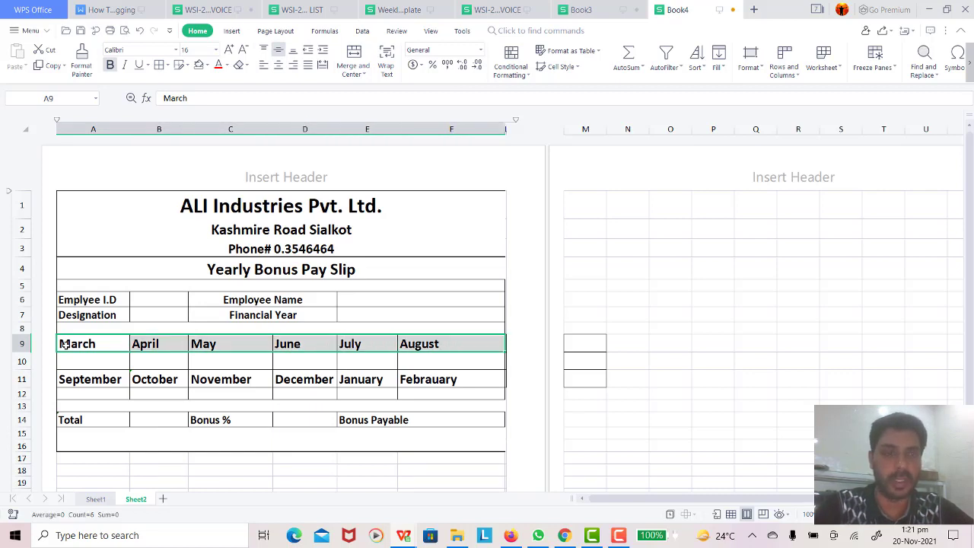
pyautogui.click(209, 67)
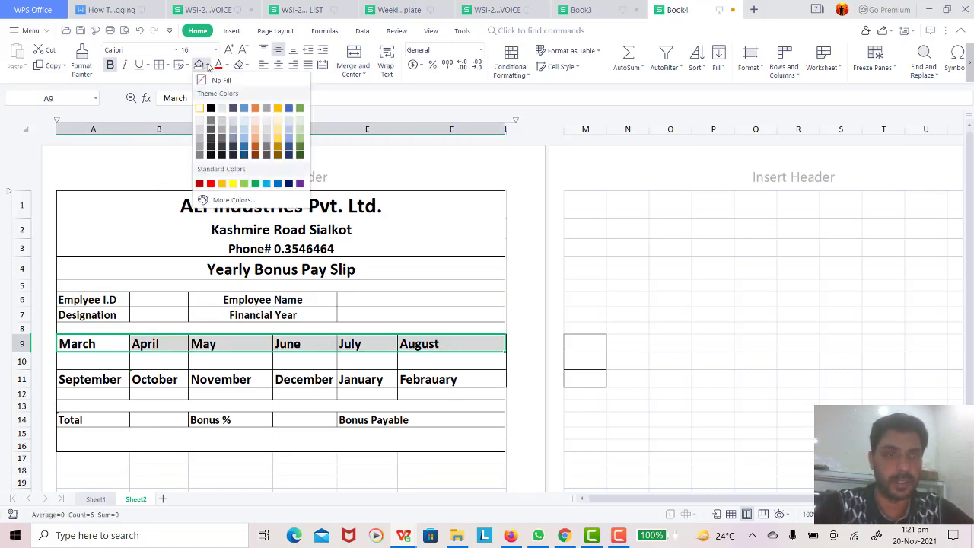
pyautogui.click(222, 111)
pyautogui.click(228, 343)
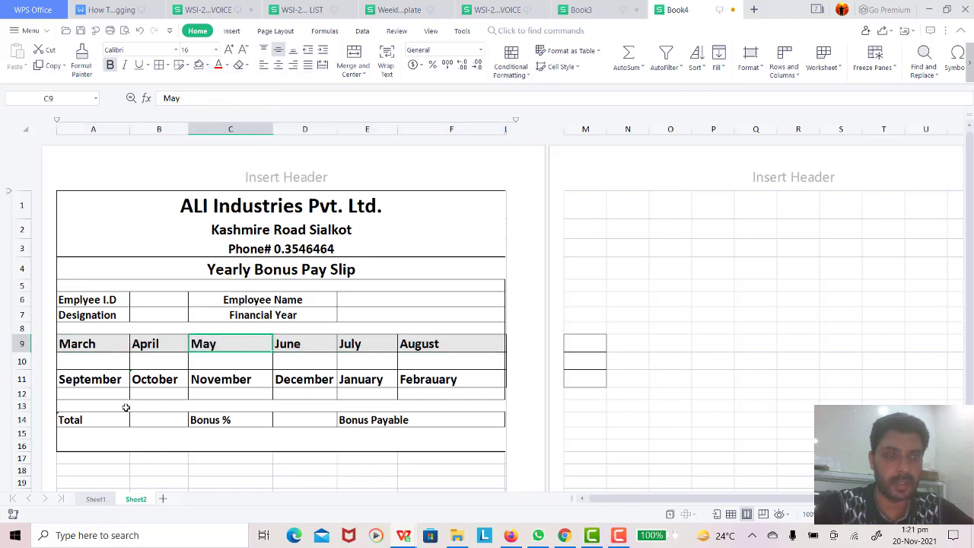
# Apply the same light grey fill to the September–Febrauary row.
pyautogui.click(63, 380)
pyautogui.hotkey('shift', 'Right')
pyautogui.hotkey('shift', 'Right')
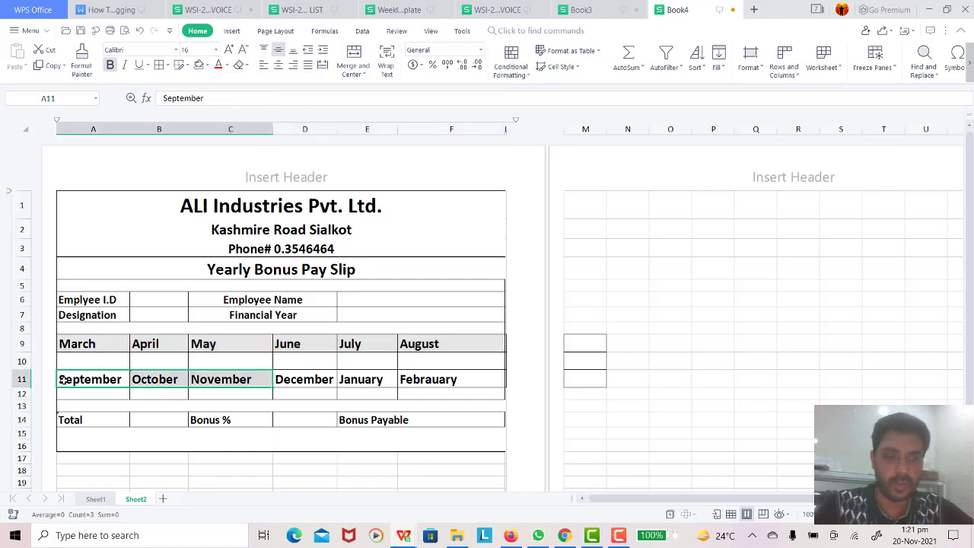
pyautogui.hotkey('shift', 'Right')
pyautogui.hotkey('shift', 'Right')
pyautogui.hotkey('shift', 'Right')
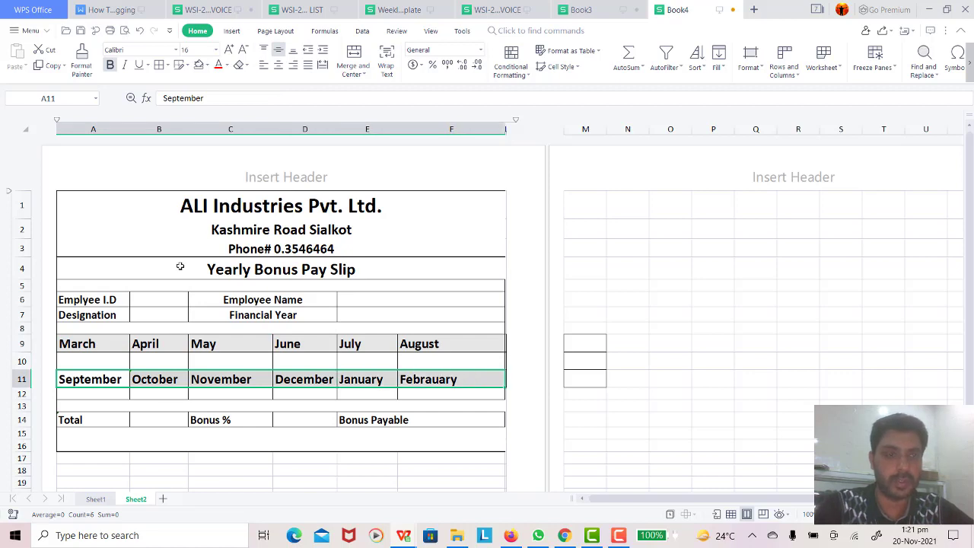
pyautogui.click(208, 66)
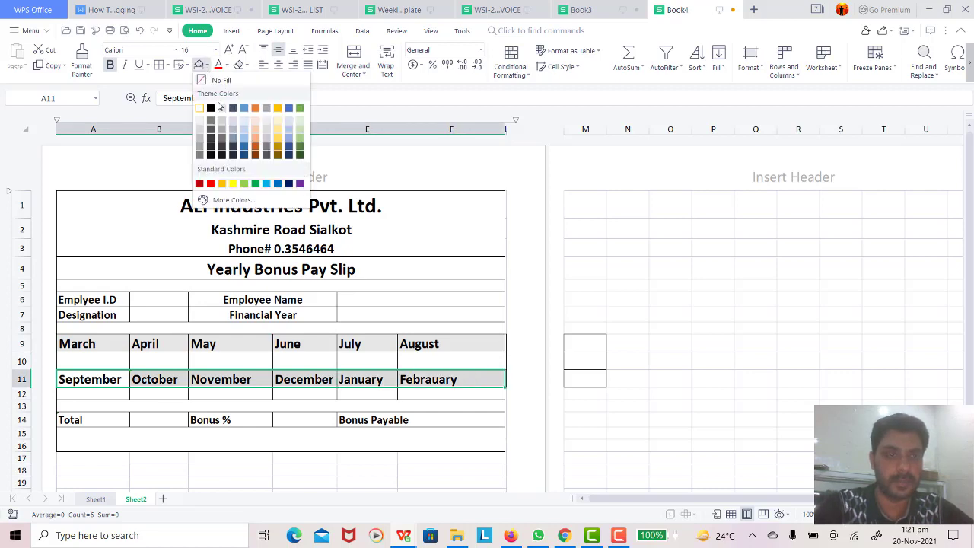
pyautogui.click(221, 128)
pyautogui.click(251, 374)
pyautogui.click(110, 362)
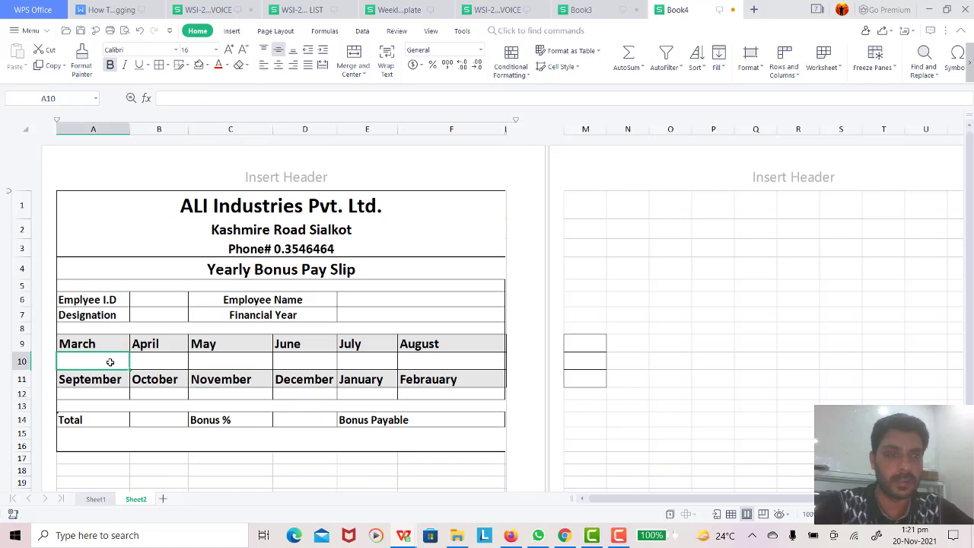
pyautogui.click(114, 384)
pyautogui.click(106, 396)
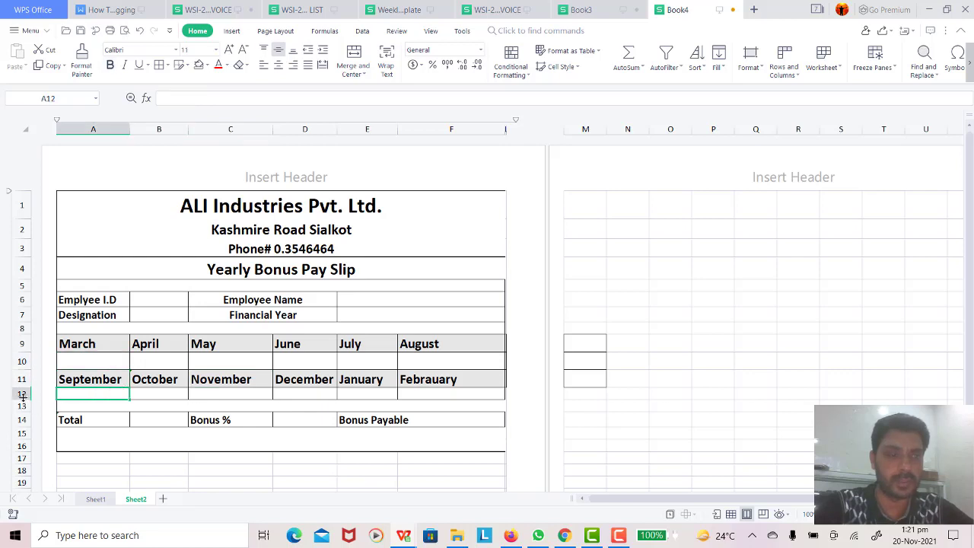
# Make row 12 slightly taller.
pyautogui.moveTo(23, 399); pyautogui.dragTo(26, 402)
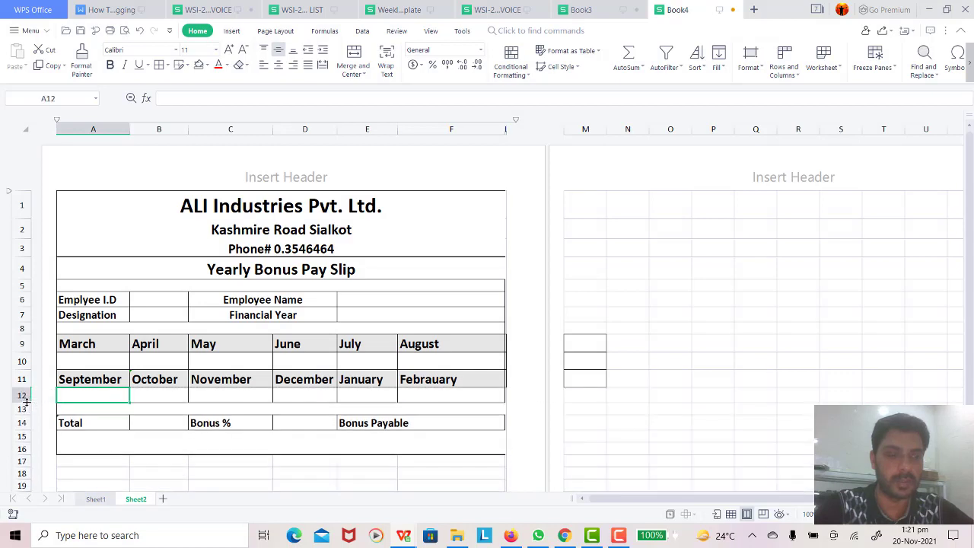
pyautogui.moveTo(25, 401); pyautogui.dragTo(26, 402)
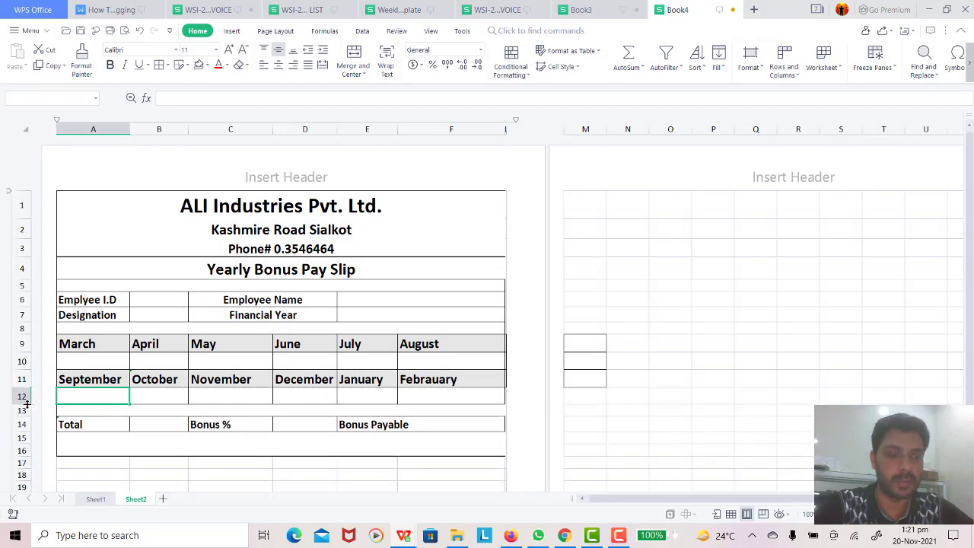
pyautogui.click(261, 343)
# Remove all borders from the blank row 13 above Total.
pyautogui.click(106, 408)
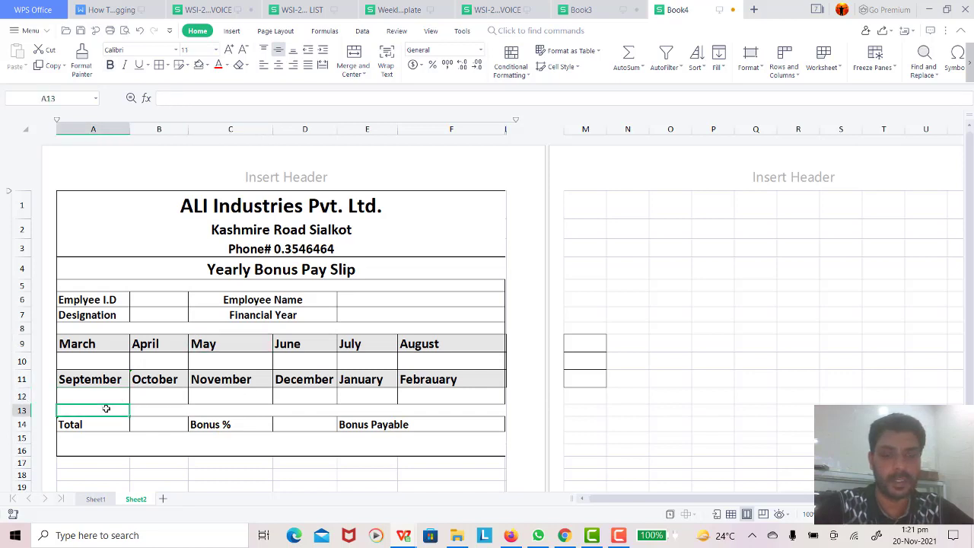
pyautogui.hotkey('shift', 'Right')
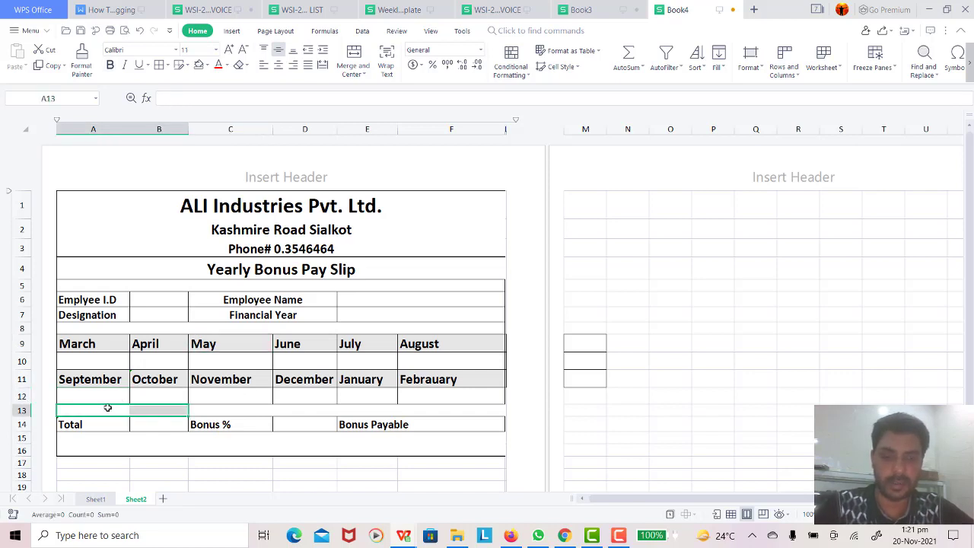
pyautogui.hotkey('shift', 'Right')
pyautogui.hotkey('shift', 'Right')
pyautogui.hotkey('shift', 'Right')
pyautogui.hotkey('shift', 'Right')
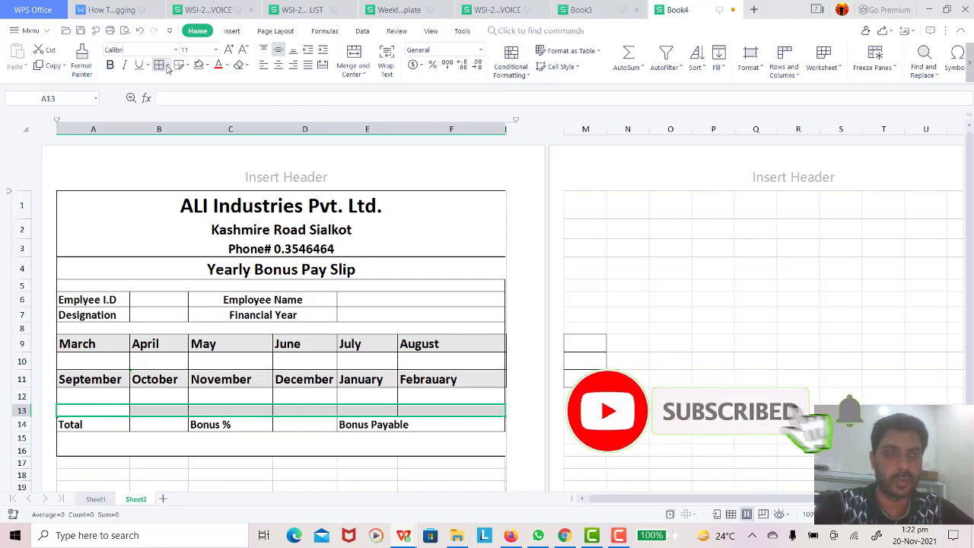
pyautogui.click(163, 66)
pyautogui.click(162, 82)
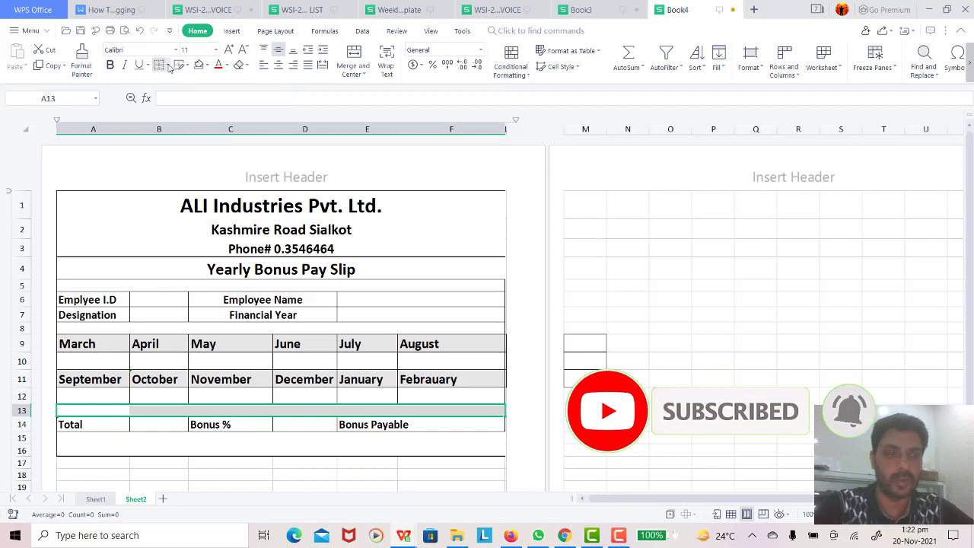
pyautogui.click(168, 67)
pyautogui.click(171, 81)
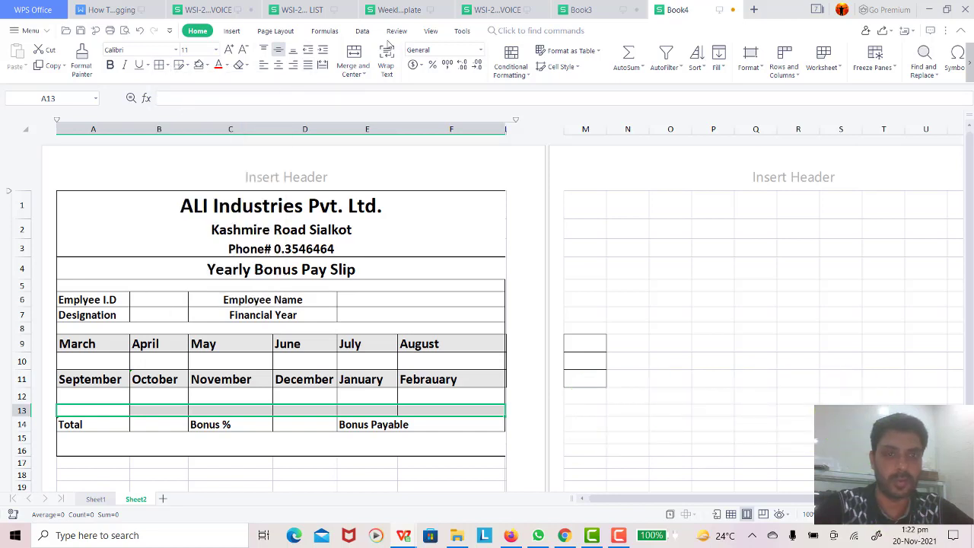
pyautogui.click(395, 320)
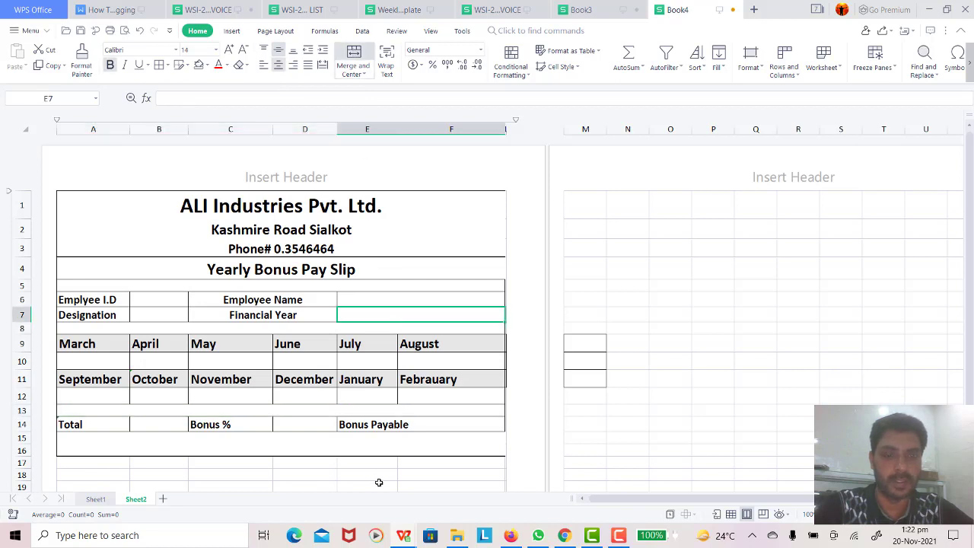
# Give the Total label in A14 a light blue fill.
pyautogui.click(99, 424)
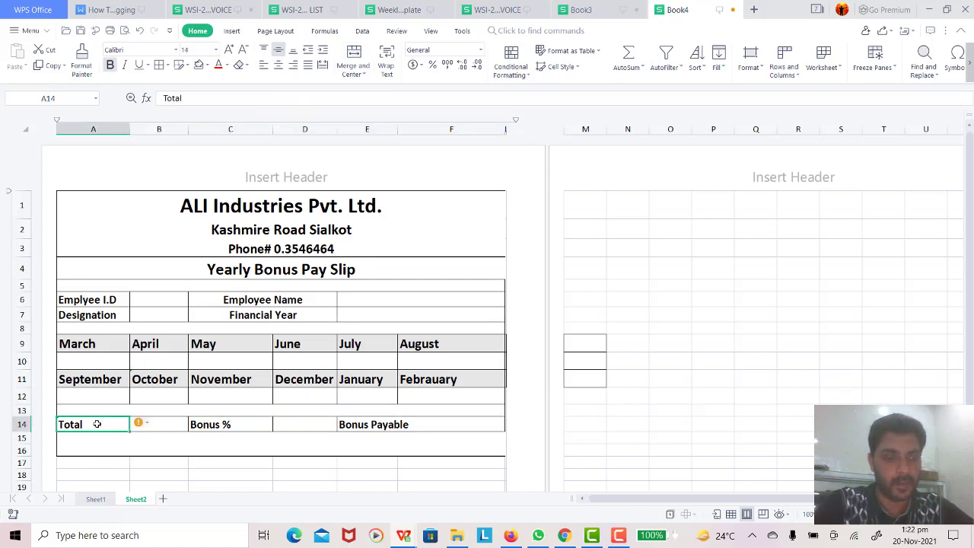
pyautogui.click(208, 65)
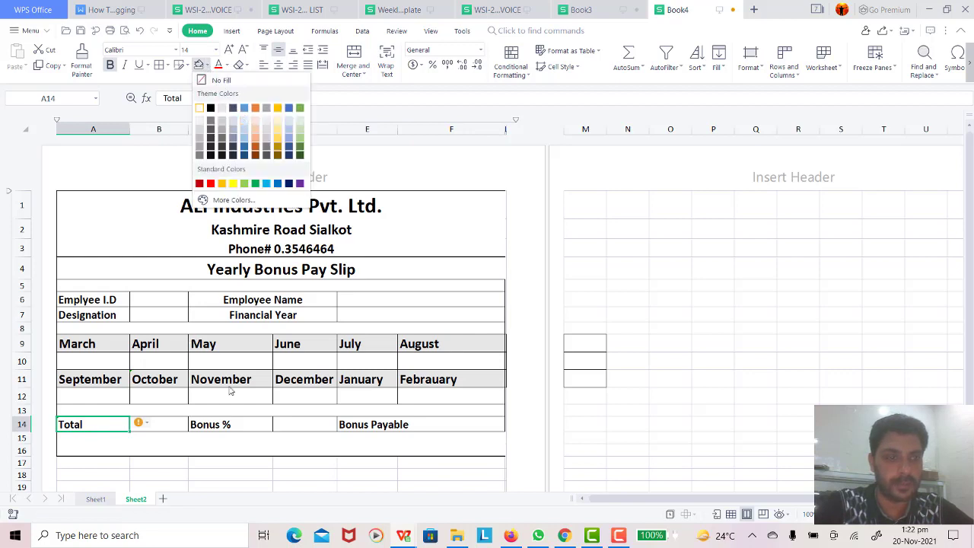
pyautogui.click(266, 438)
pyautogui.click(105, 420)
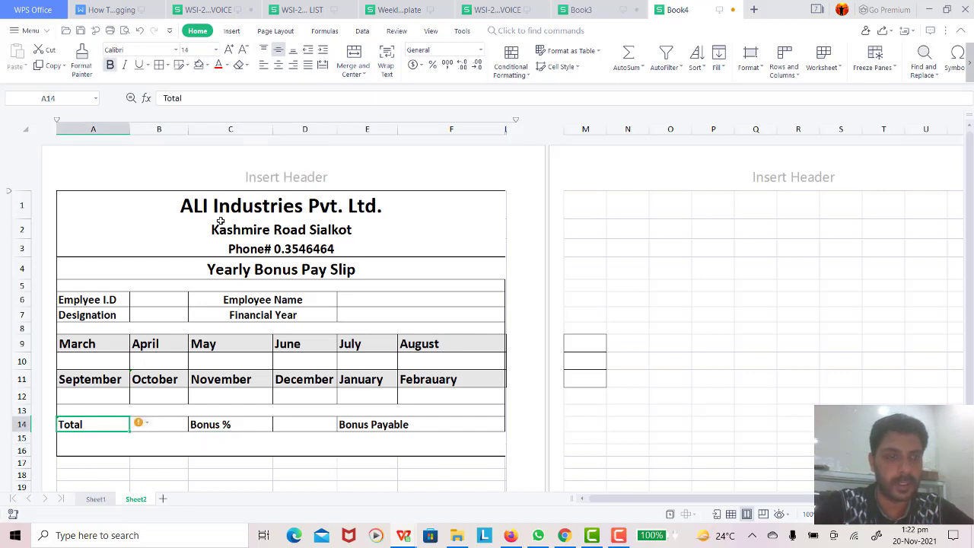
pyautogui.click(207, 66)
pyautogui.click(244, 122)
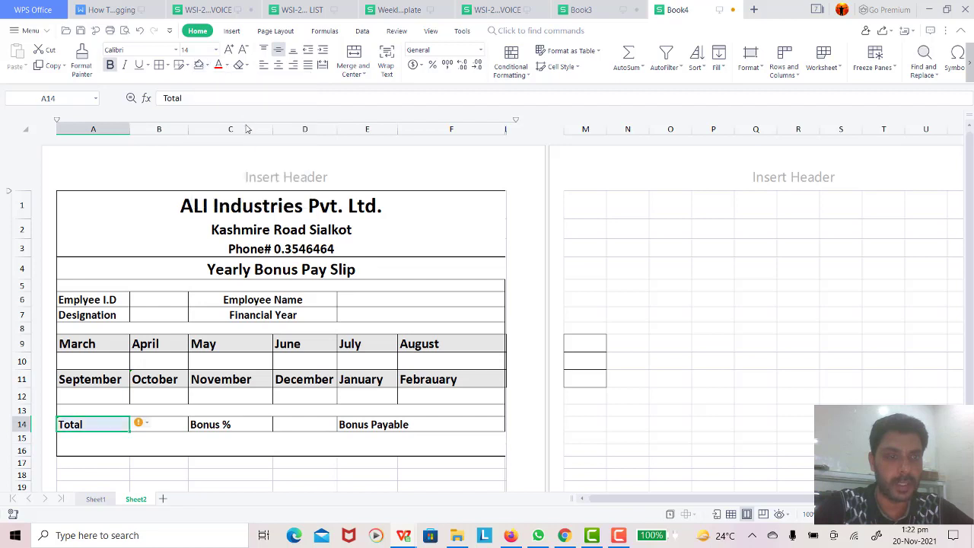
# Apply the same light blue fill to the Bonus % label in C14.
pyautogui.click(229, 429)
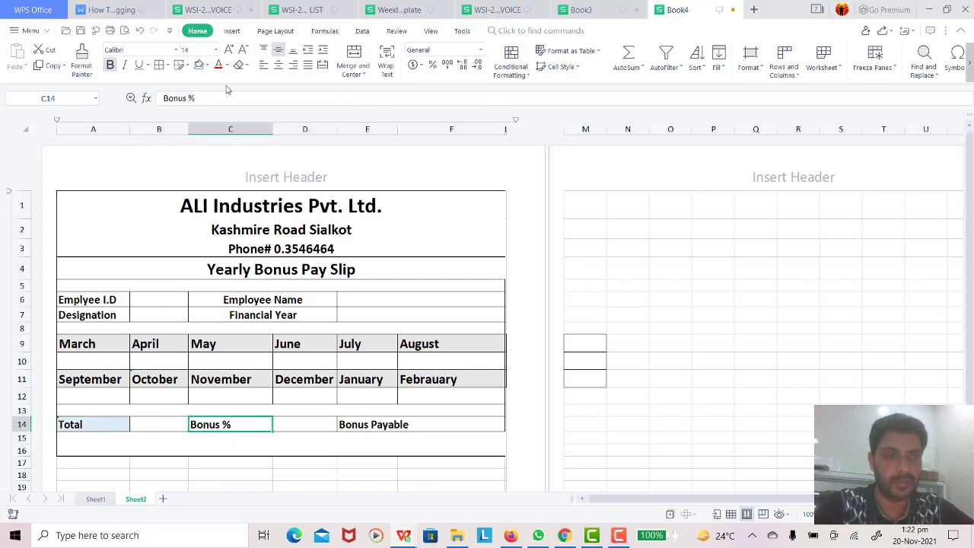
pyautogui.click(206, 65)
pyautogui.click(209, 89)
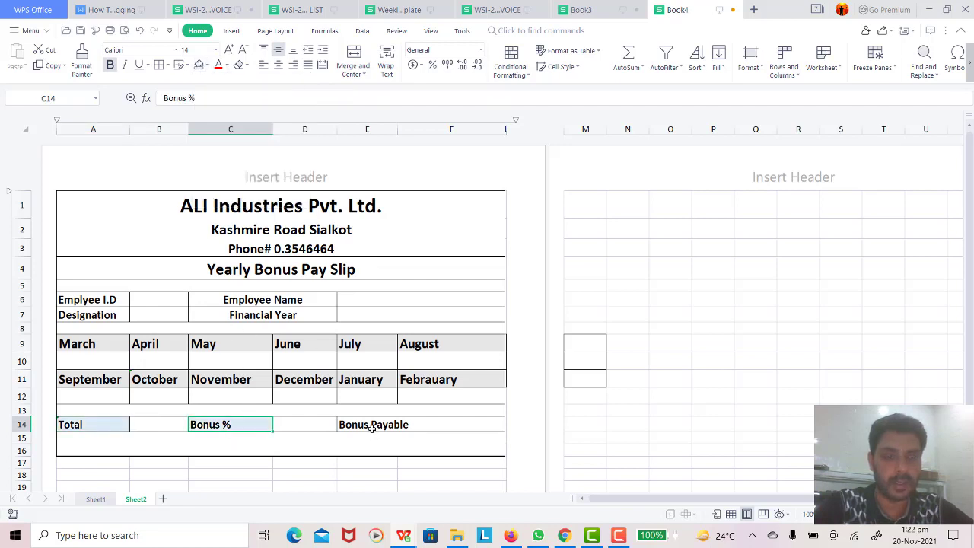
pyautogui.click(372, 428)
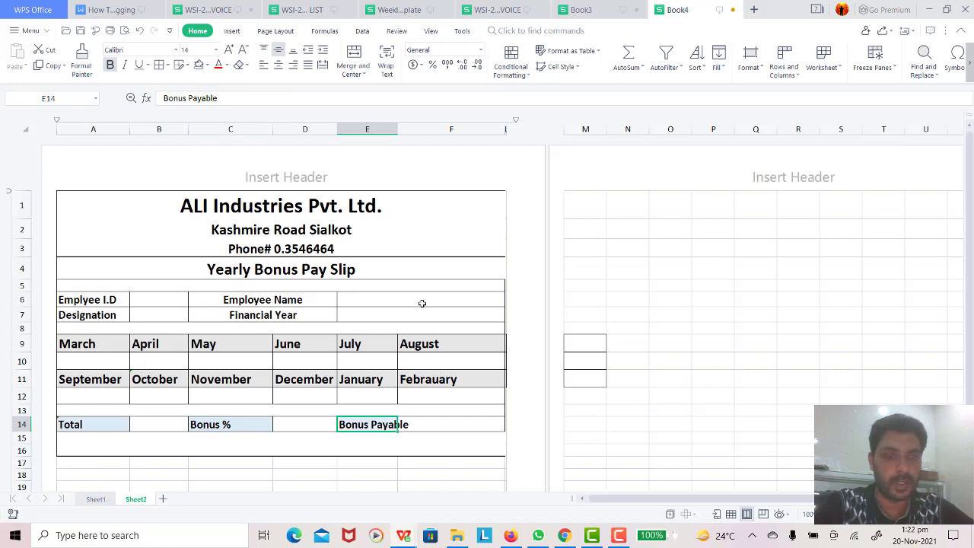
pyautogui.click(426, 343)
pyautogui.click(383, 427)
pyautogui.click(383, 426)
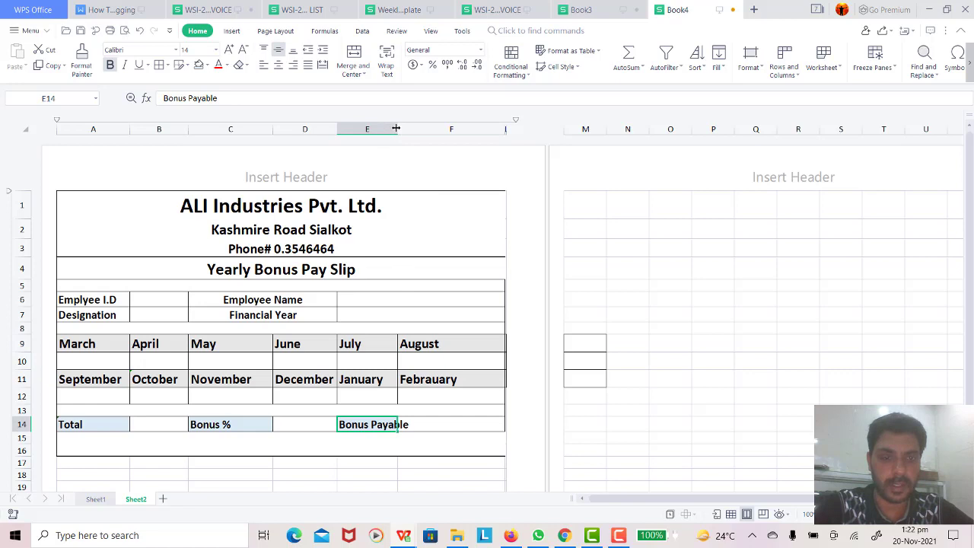
# Narrow column F slightly and nudge column D's border, keeping D about as wide.
pyautogui.moveTo(399, 132)
pyautogui.mouseDown()
pyautogui.moveTo(410, 129)
pyautogui.moveTo(397, 129)
pyautogui.mouseUp()
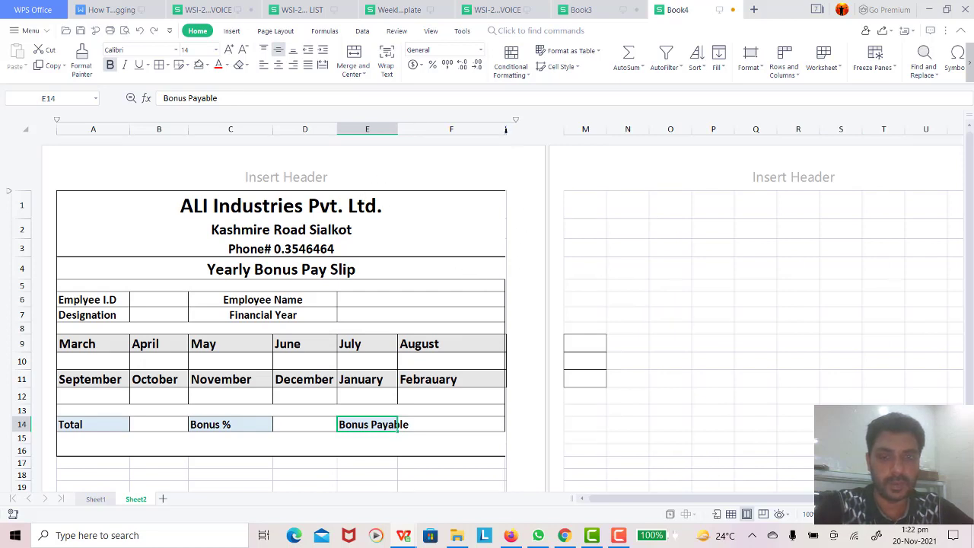
pyautogui.moveTo(505, 129); pyautogui.dragTo(503, 129)
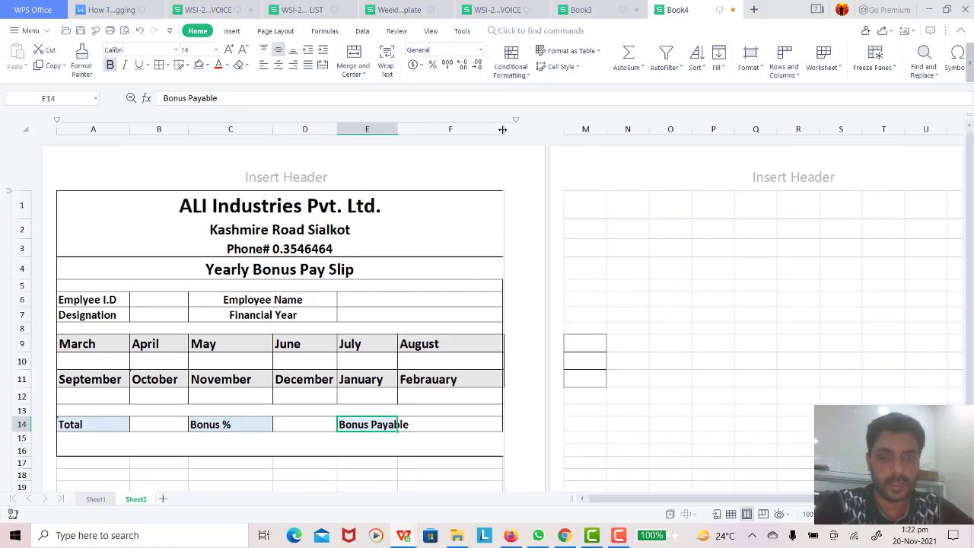
pyautogui.click(448, 384)
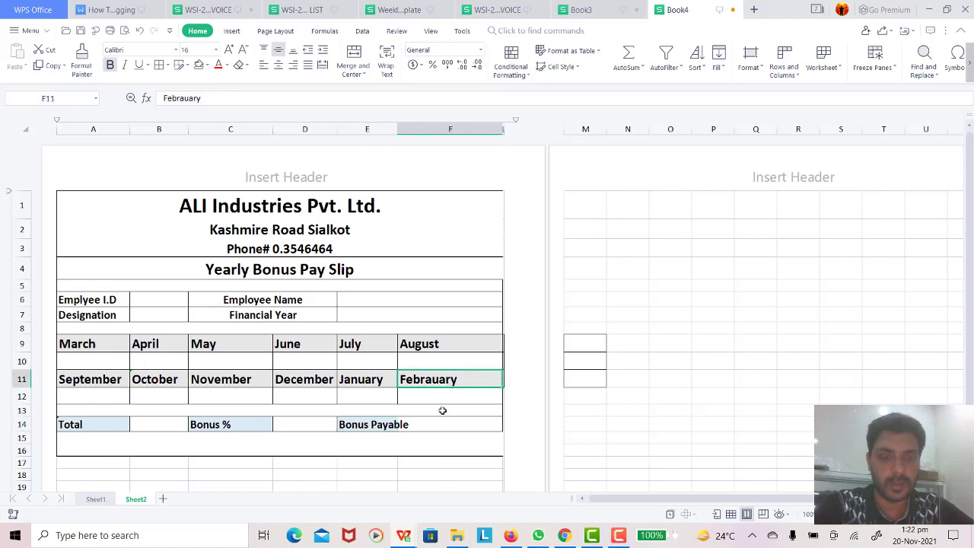
pyautogui.click(388, 426)
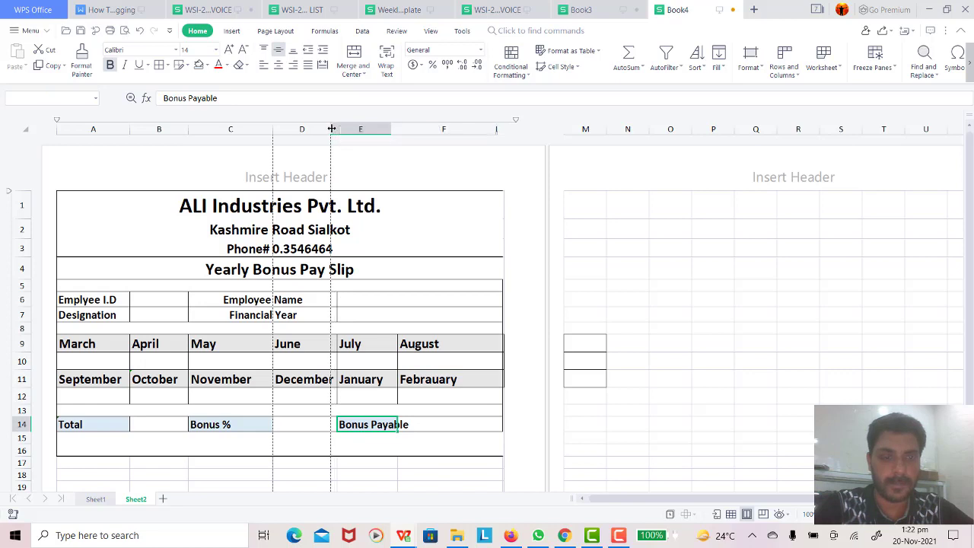
pyautogui.moveTo(338, 129); pyautogui.dragTo(339, 128)
pyautogui.click(304, 449)
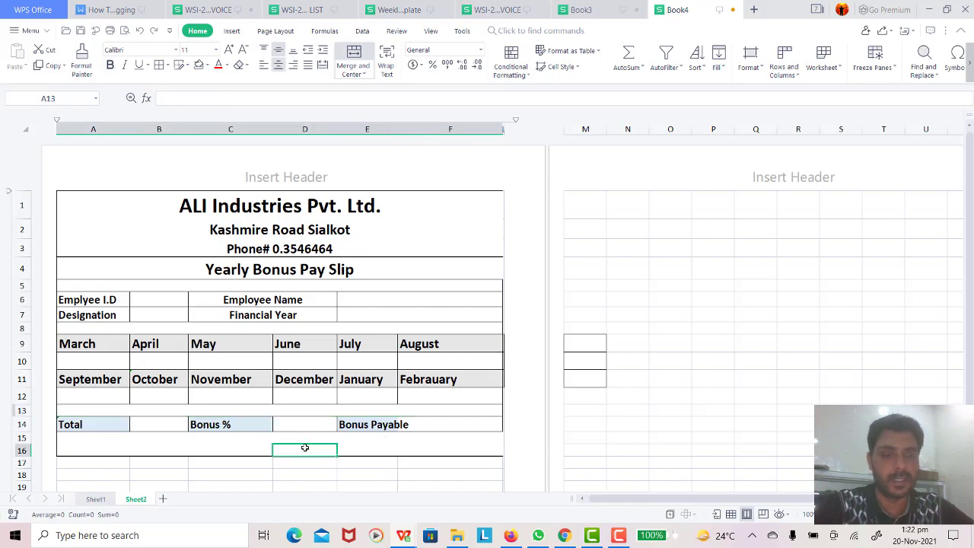
# Check the Yearly Bonus Pay Slip in Print Preview, then close the preview.
pyautogui.click(14, 31)
pyautogui.moveTo(57, 230)
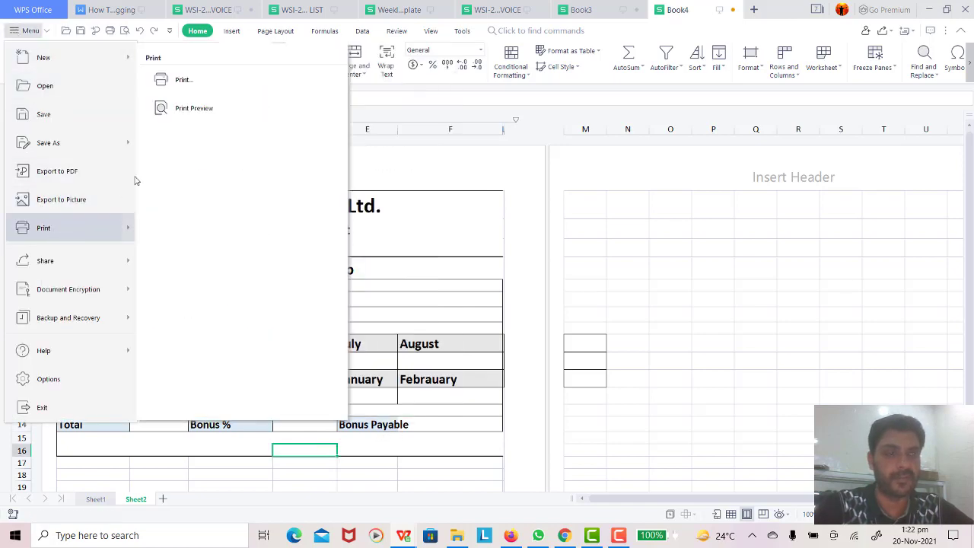
pyautogui.click(161, 110)
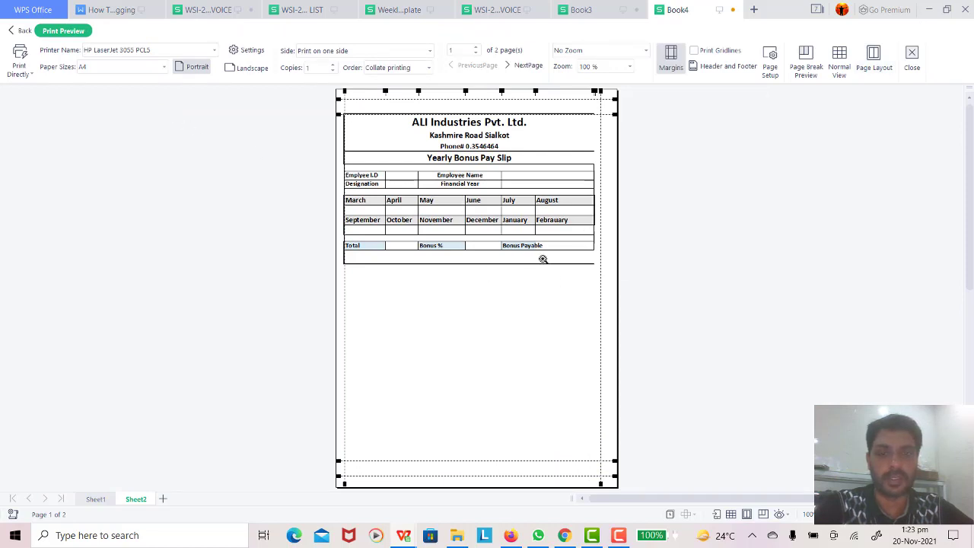
pyautogui.click(912, 55)
# Select Employee I.D cell B6, glance at blank Sheet1, then switch to the Book3 workbook.
pyautogui.click(146, 300)
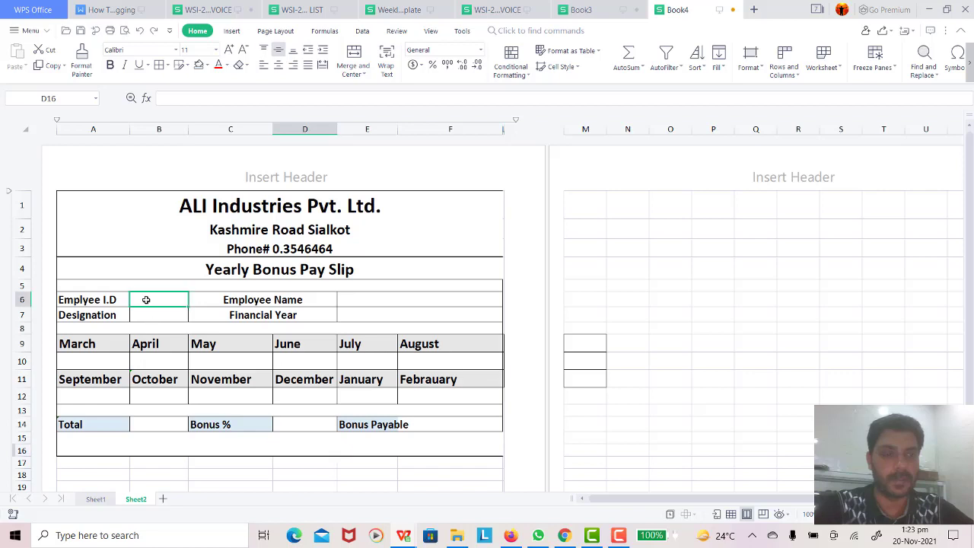
pyautogui.click(618, 535)
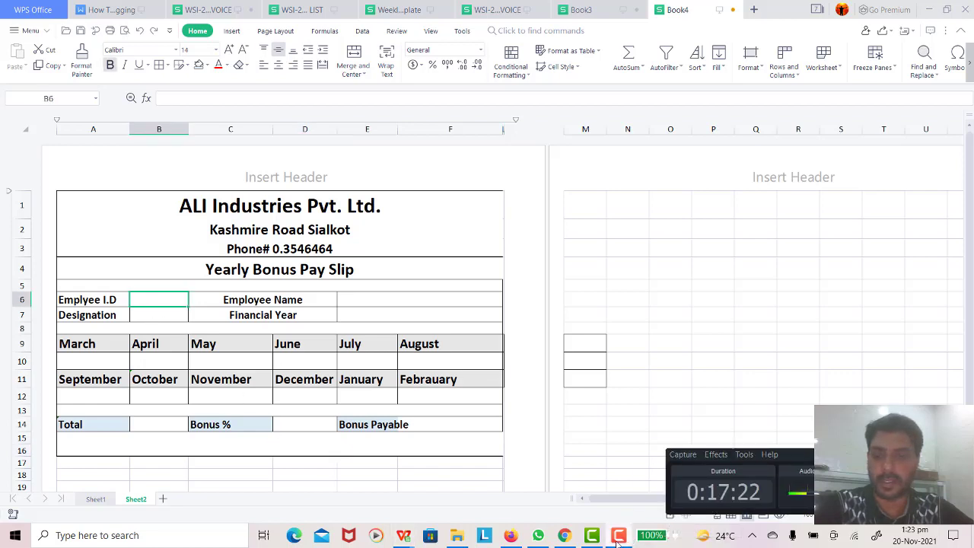
pyautogui.click(617, 535)
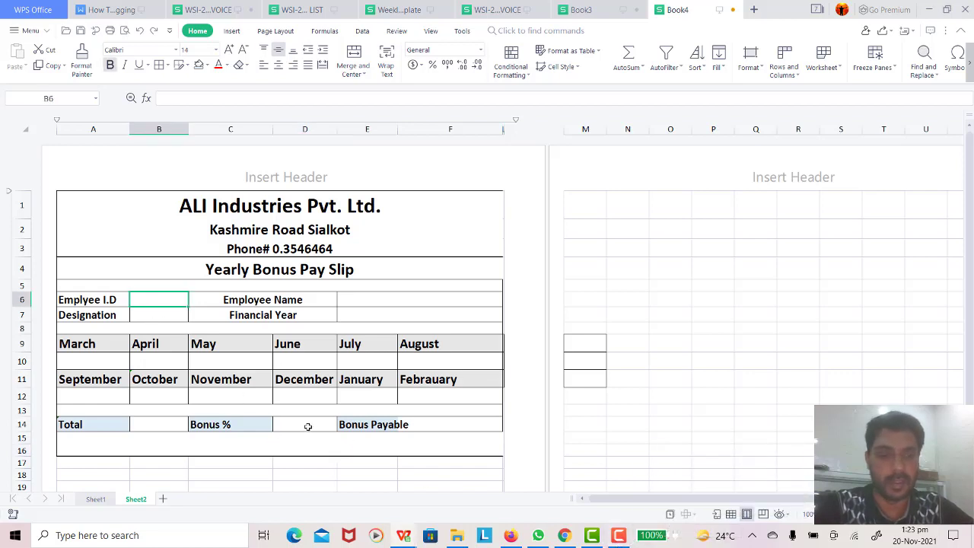
pyautogui.click(244, 445)
pyautogui.click(139, 425)
pyautogui.click(166, 293)
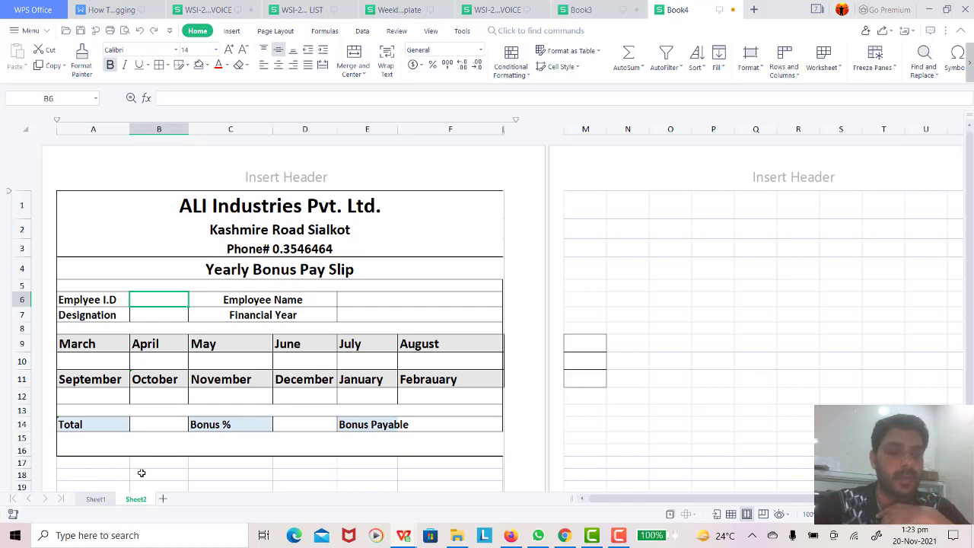
pyautogui.click(95, 498)
pyautogui.click(135, 498)
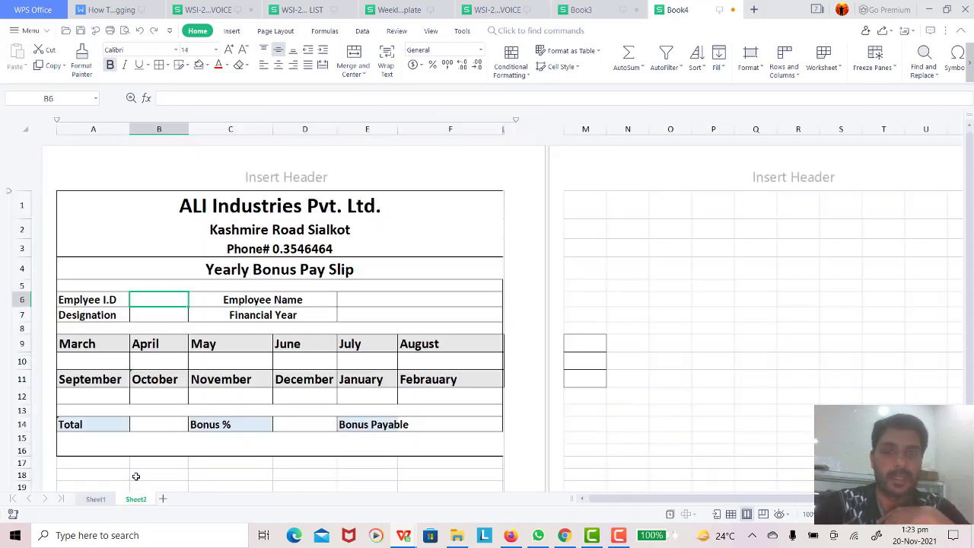
pyautogui.click(556, 8)
# Select and copy the entire employee bonus table on Book3's Sheet1.
pyautogui.click(99, 502)
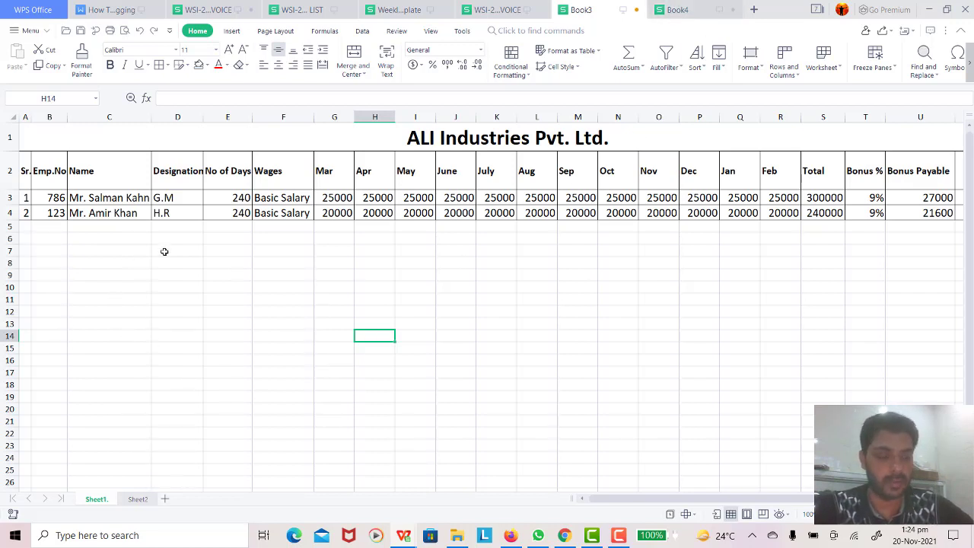
pyautogui.hotkey('ctrl', 'a')
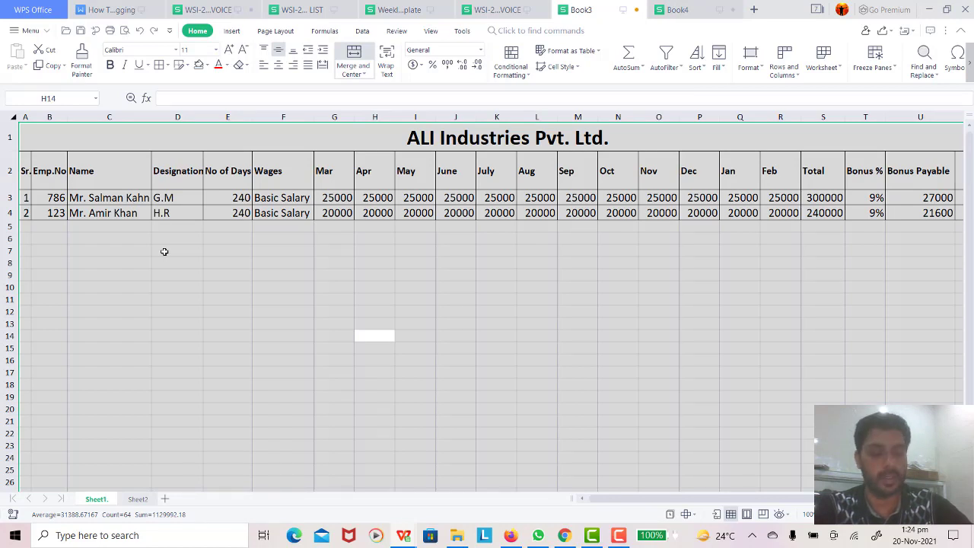
pyautogui.hotkey('ctrl', 'c')
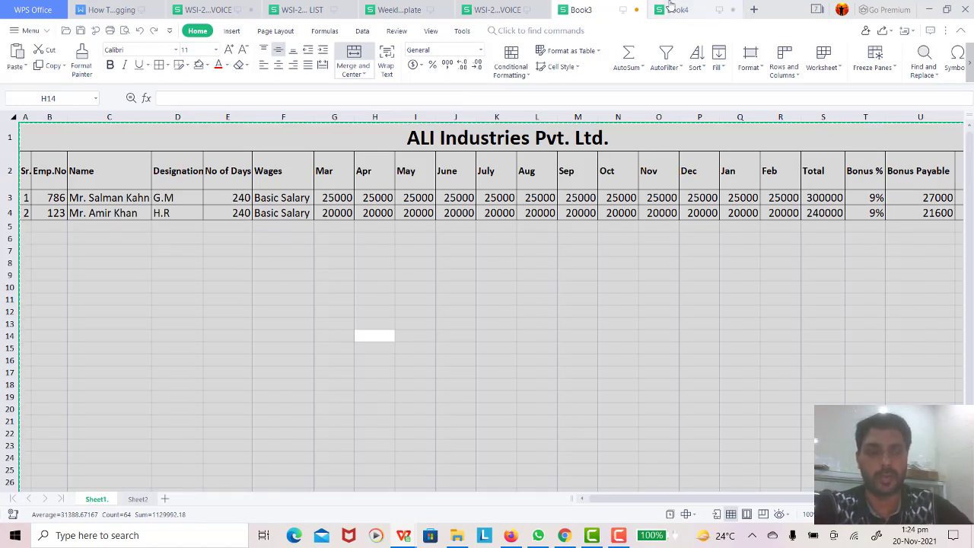
# Place the copied table on Book4's empty Sheet1 and return to the Sheet2 pay slip.
pyautogui.click(669, 7)
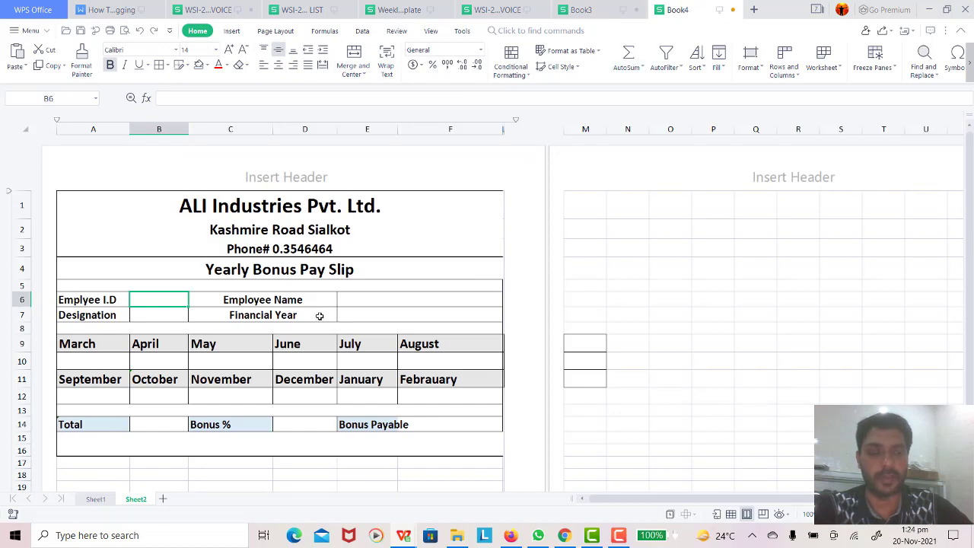
pyautogui.click(95, 499)
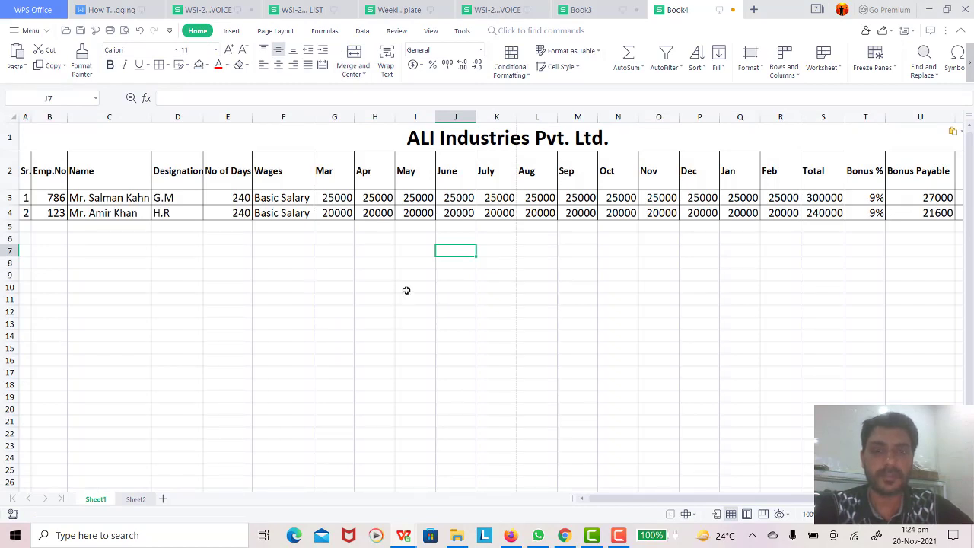
pyautogui.click(407, 289)
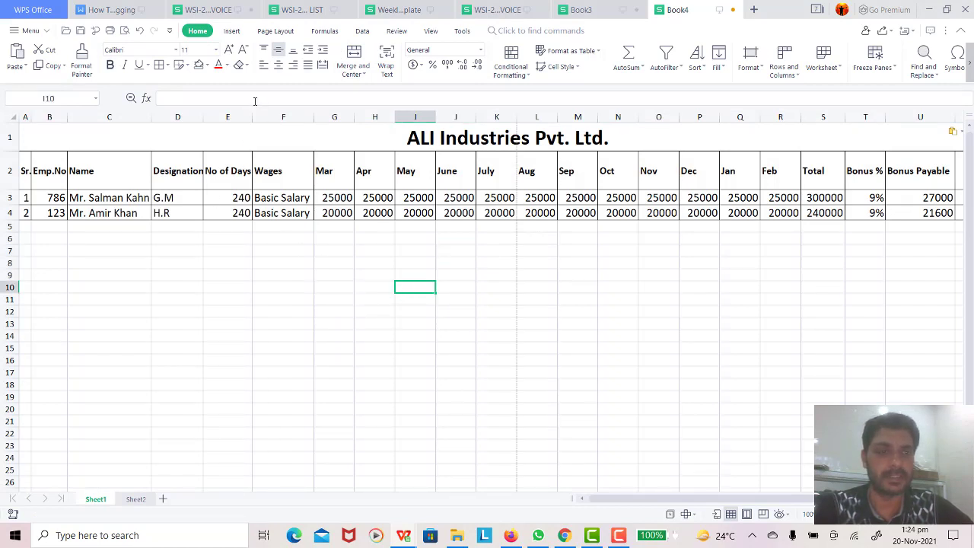
pyautogui.click(135, 500)
pyautogui.click(96, 499)
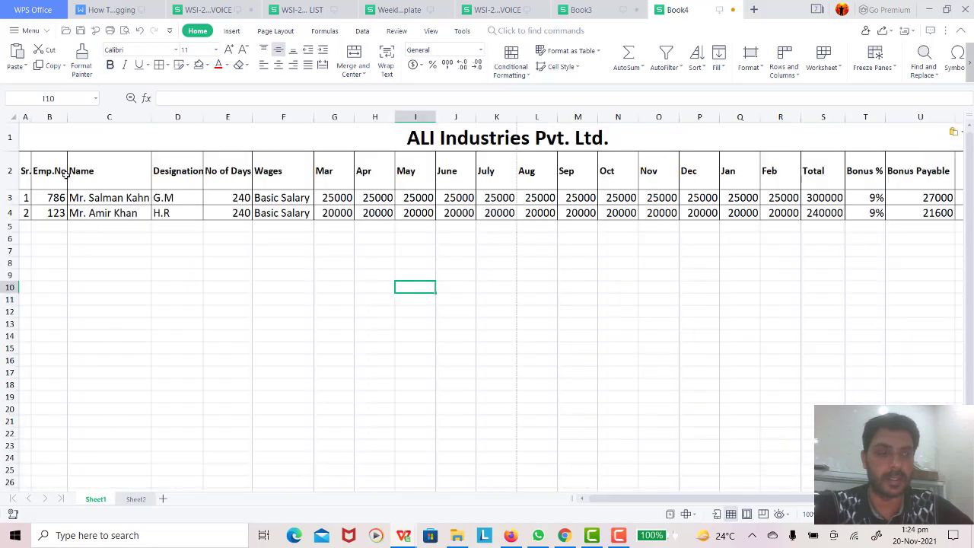
pyautogui.click(136, 499)
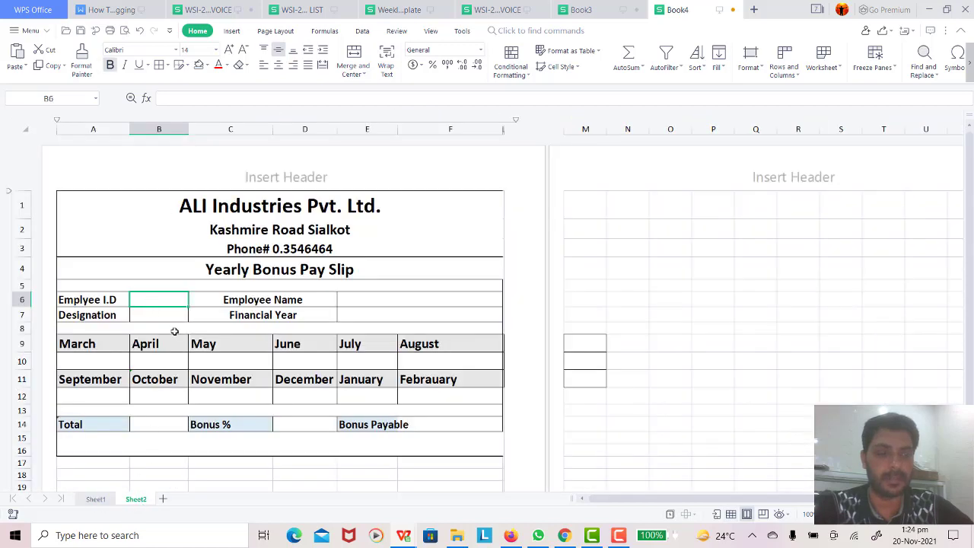
# Give cell B6 a List validation sourced from Sheet1's employee numbers B3:B4.
pyautogui.click(174, 331)
pyautogui.click(156, 299)
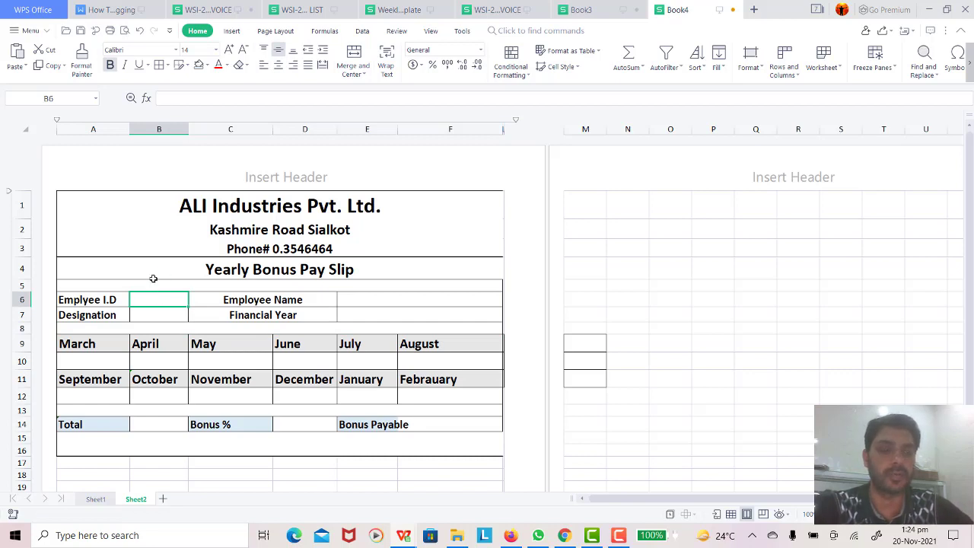
pyautogui.click(362, 31)
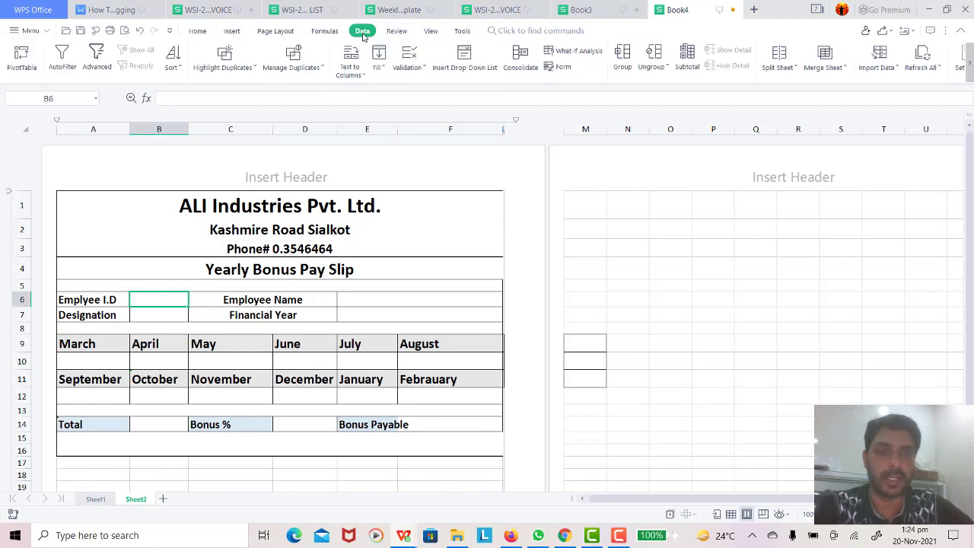
pyautogui.click(410, 55)
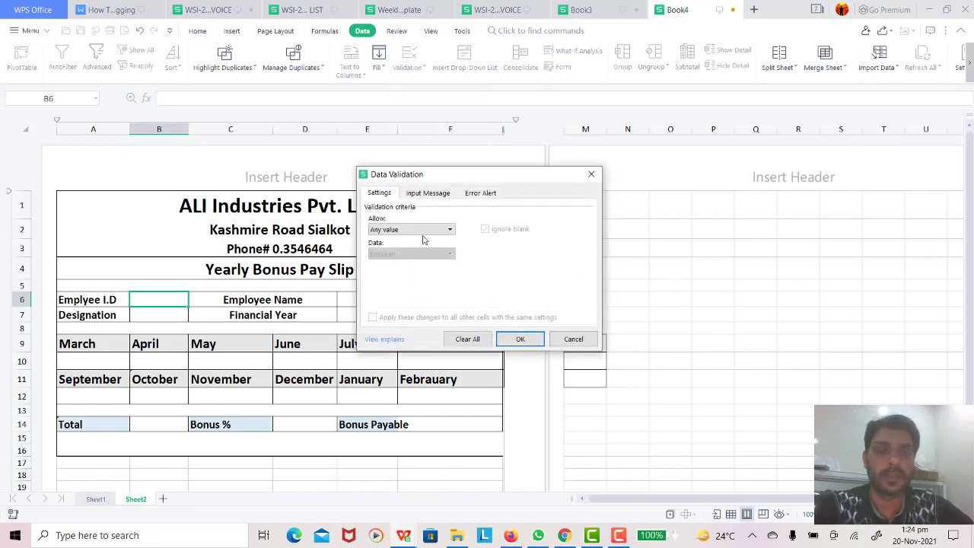
pyautogui.click(449, 229)
pyautogui.click(415, 274)
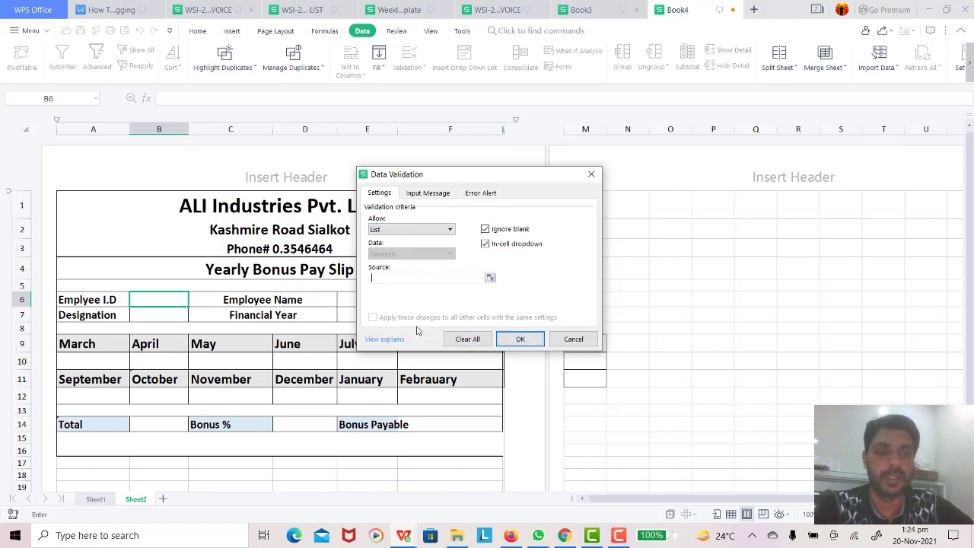
pyautogui.click(93, 500)
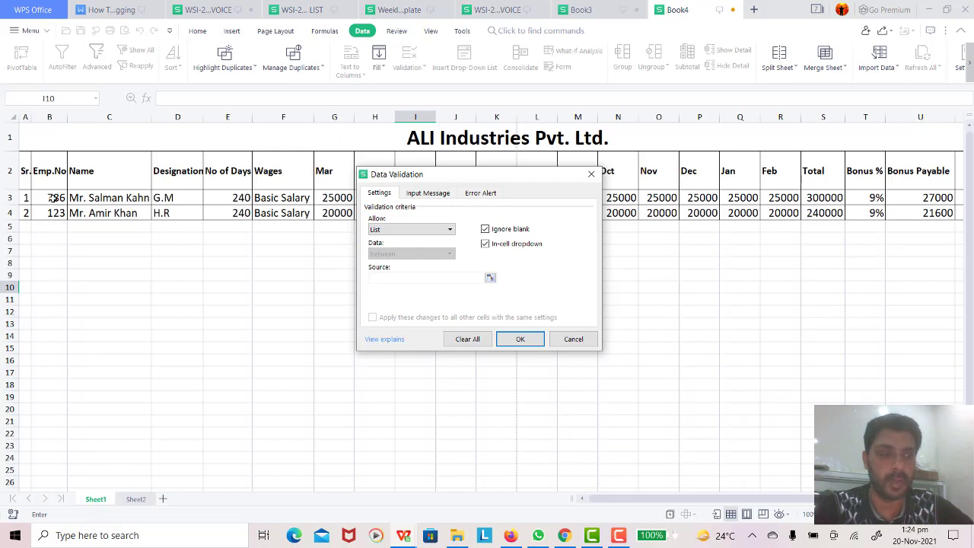
pyautogui.moveTo(54, 198); pyautogui.dragTo(58, 210)
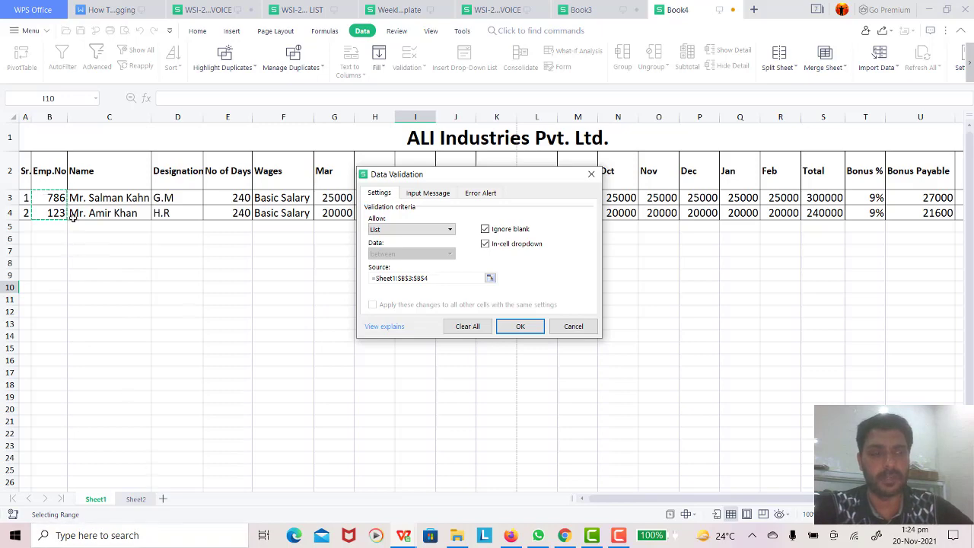
# Confirm the list validation and pick employee ID 786 from B6's dropdown.
pyautogui.click(520, 325)
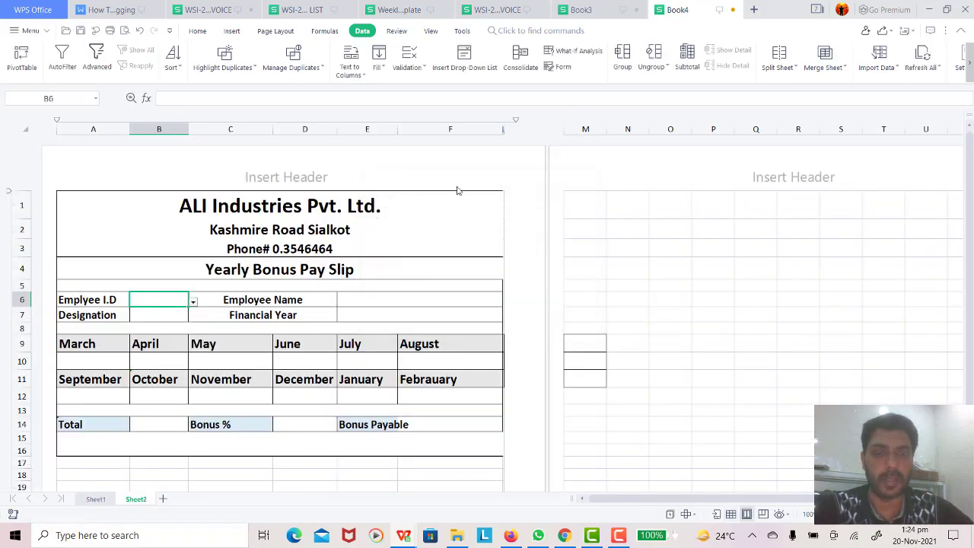
pyautogui.click(194, 302)
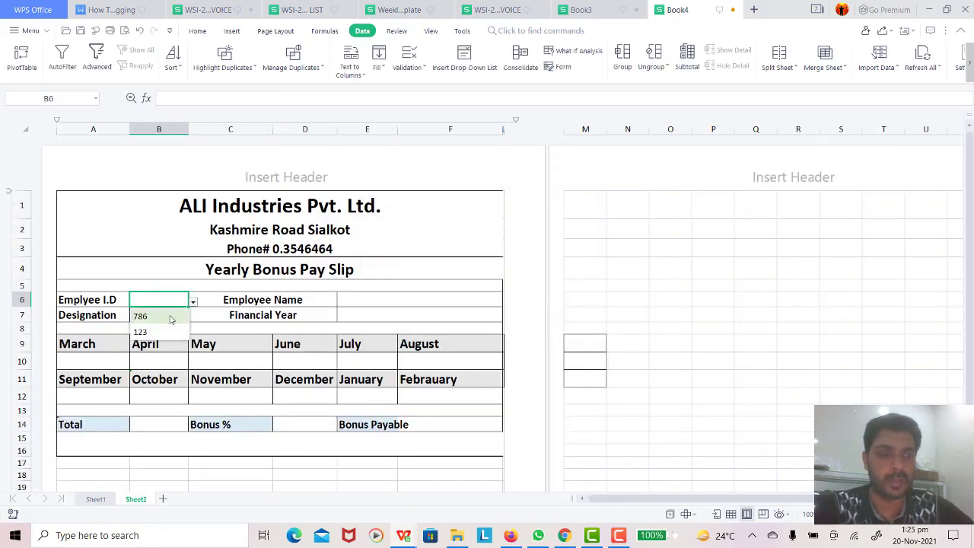
pyautogui.click(182, 312)
pyautogui.click(193, 302)
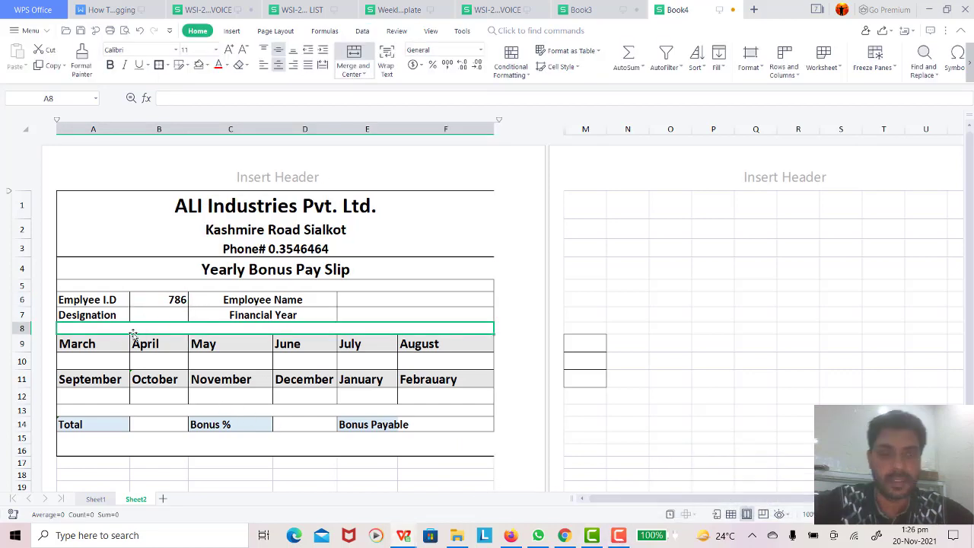
pyautogui.click(153, 302)
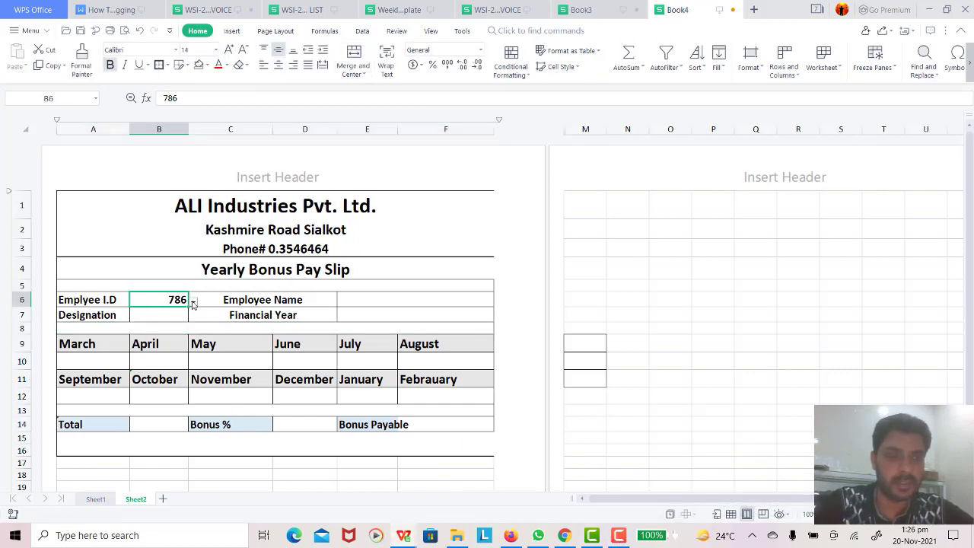
# Switch the Employee I.D to 123, back to 786, then view Sheet1's bonus table.
pyautogui.click(193, 302)
pyautogui.click(169, 327)
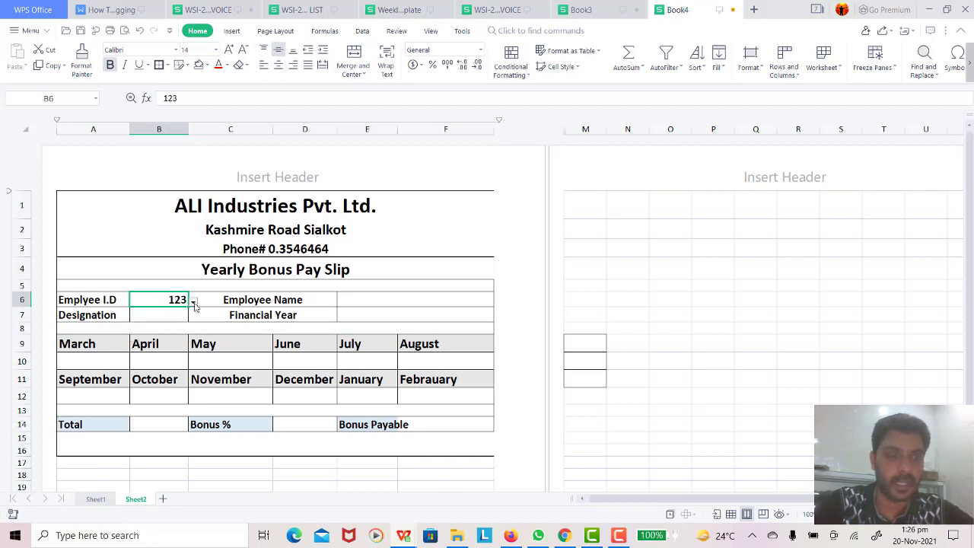
pyautogui.click(360, 299)
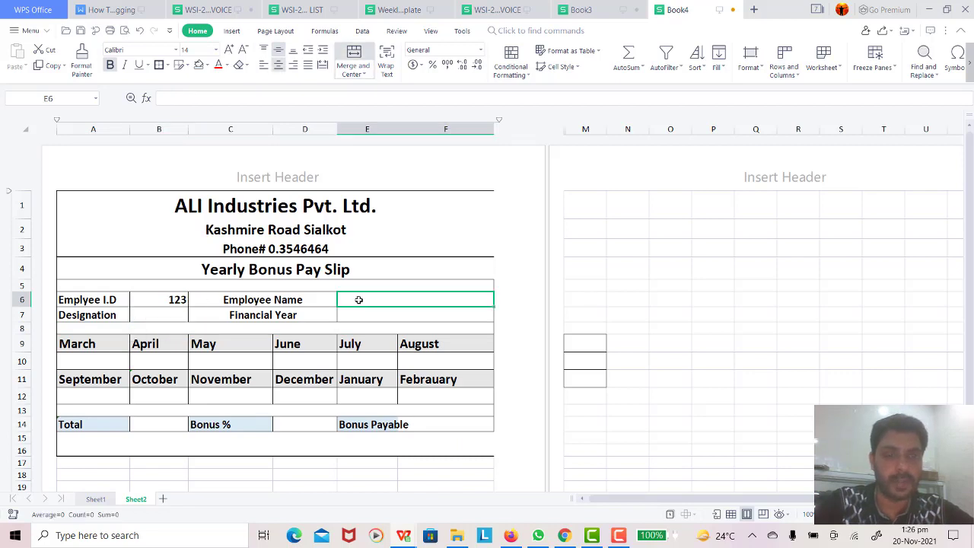
pyautogui.click(175, 301)
pyautogui.click(191, 302)
pyautogui.click(187, 302)
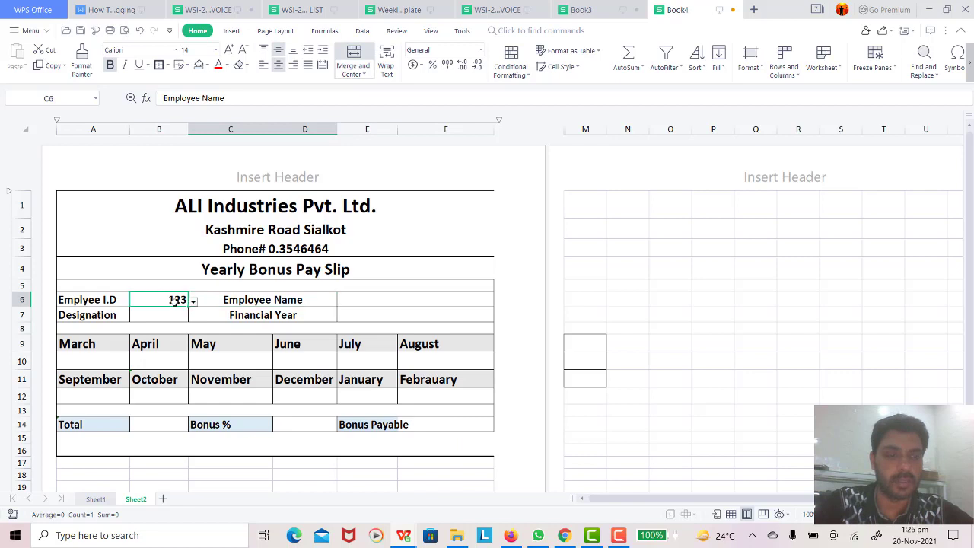
pyautogui.click(193, 303)
pyautogui.click(179, 314)
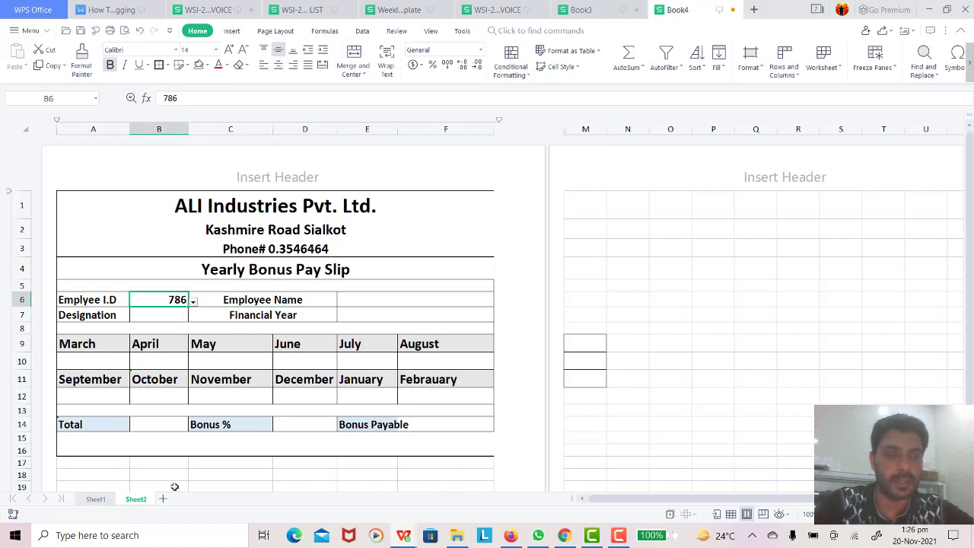
pyautogui.click(95, 499)
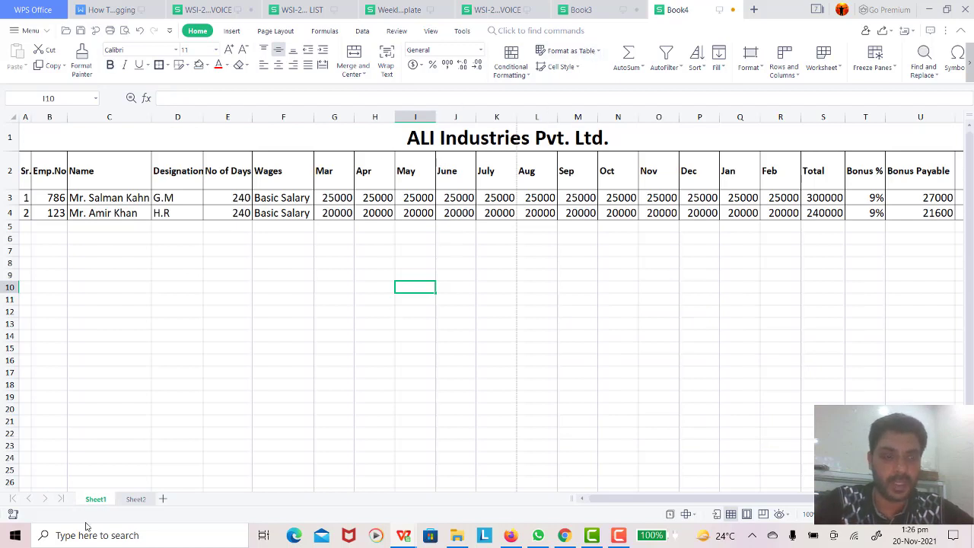
# In Employee Name cell E6, start =vlookup(B6, and go to Sheet1 for the table range.
pyautogui.click(133, 500)
pyautogui.click(344, 302)
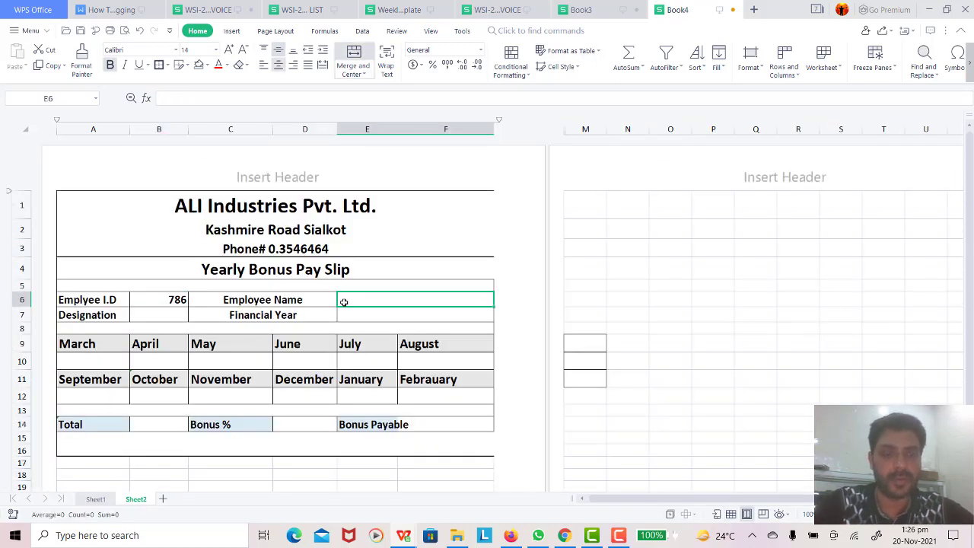
pyautogui.write('=')
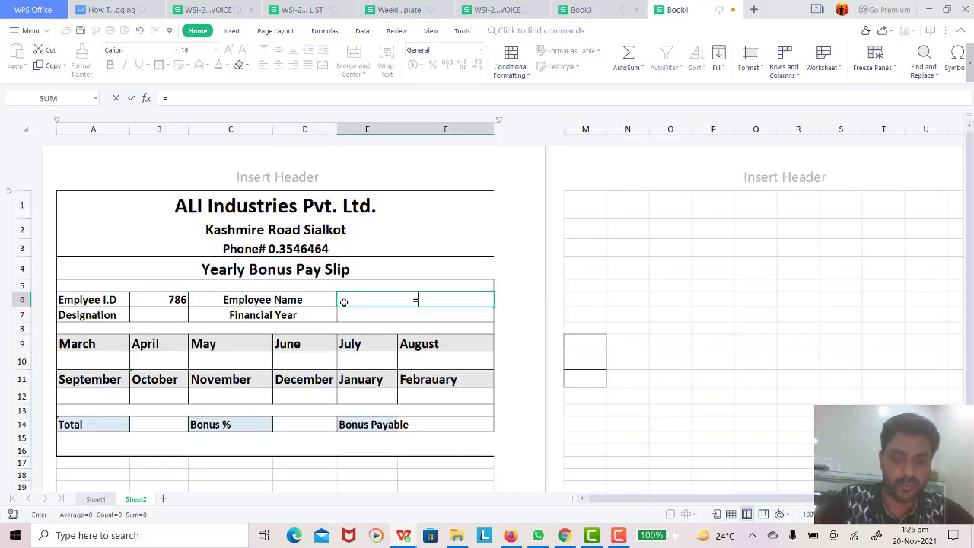
pyautogui.write('vo')
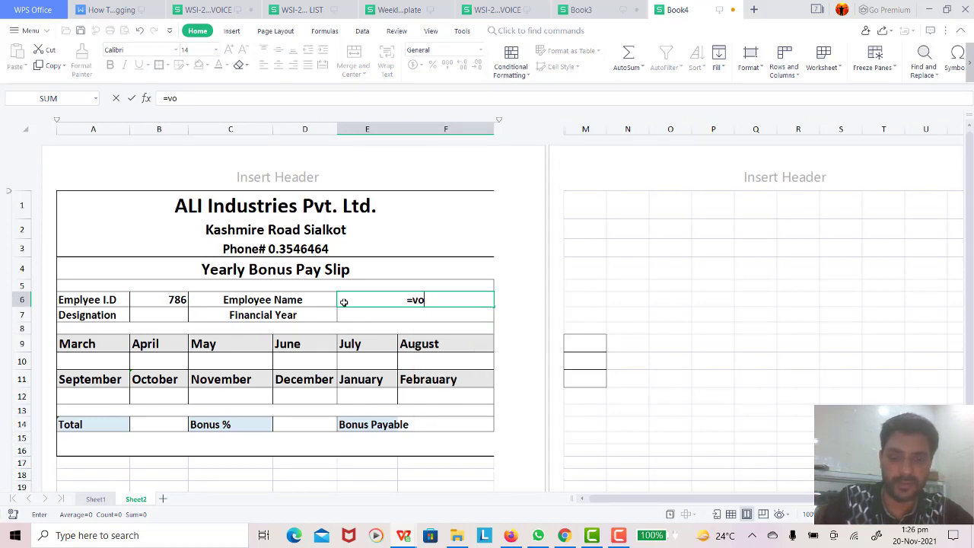
pyautogui.press('BackSpace')
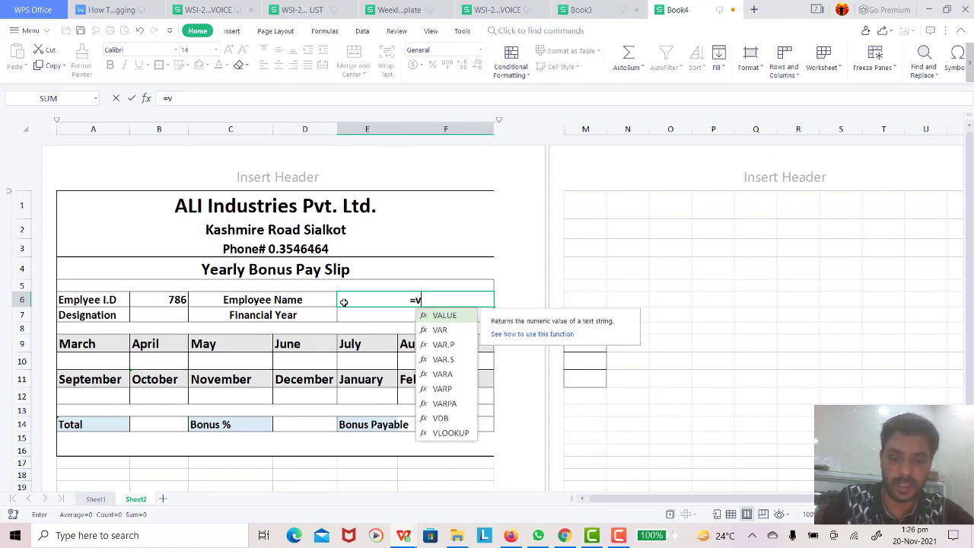
pyautogui.write('lookup')
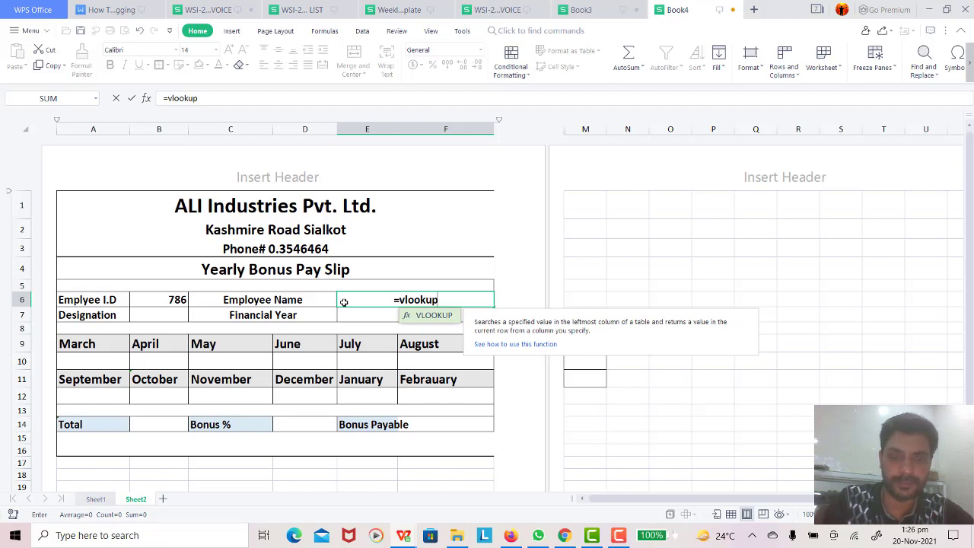
pyautogui.write('(')
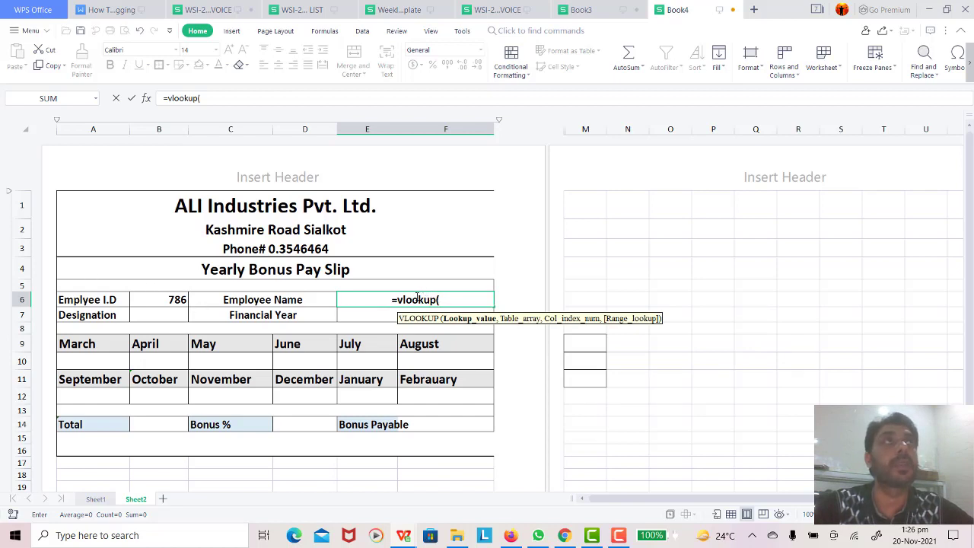
pyautogui.click(170, 300)
pyautogui.write(',')
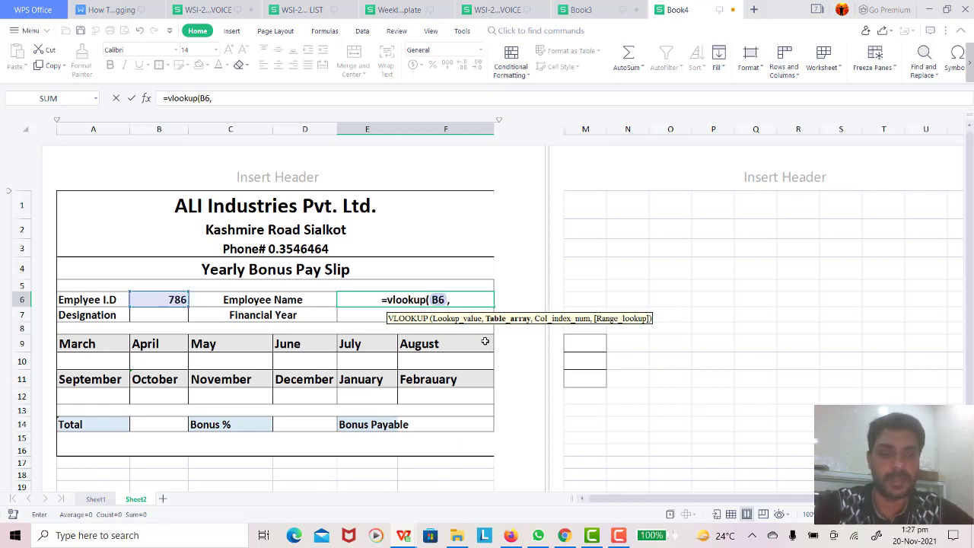
pyautogui.click(96, 499)
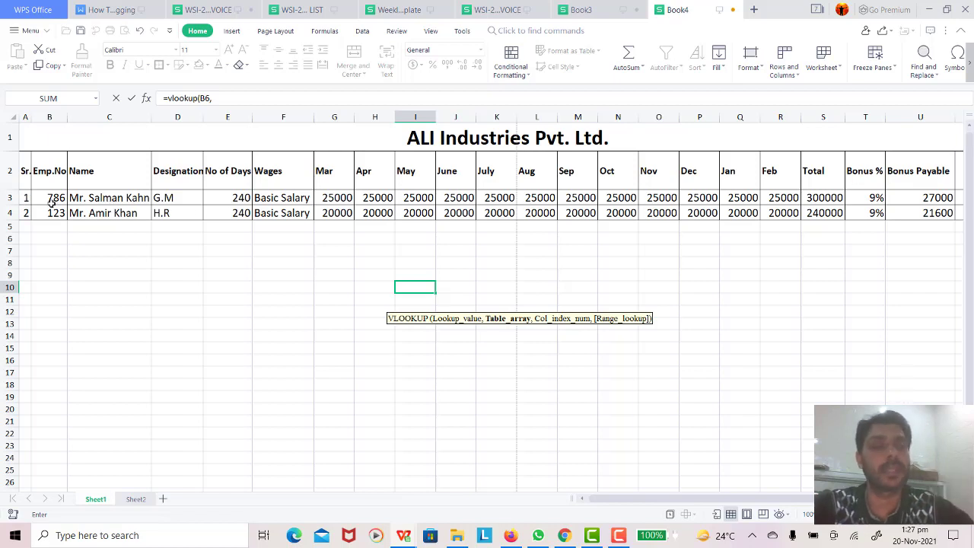
# Complete E6 as =vlookup(B6,Sheet1!B3:U25,2,0) so it shows the employee's name.
pyautogui.moveTo(41, 198)
pyautogui.mouseDown()
pyautogui.moveTo(737, 198)
pyautogui.moveTo(946, 215)
pyautogui.moveTo(927, 312)
pyautogui.moveTo(927, 469)
pyautogui.mouseUp()
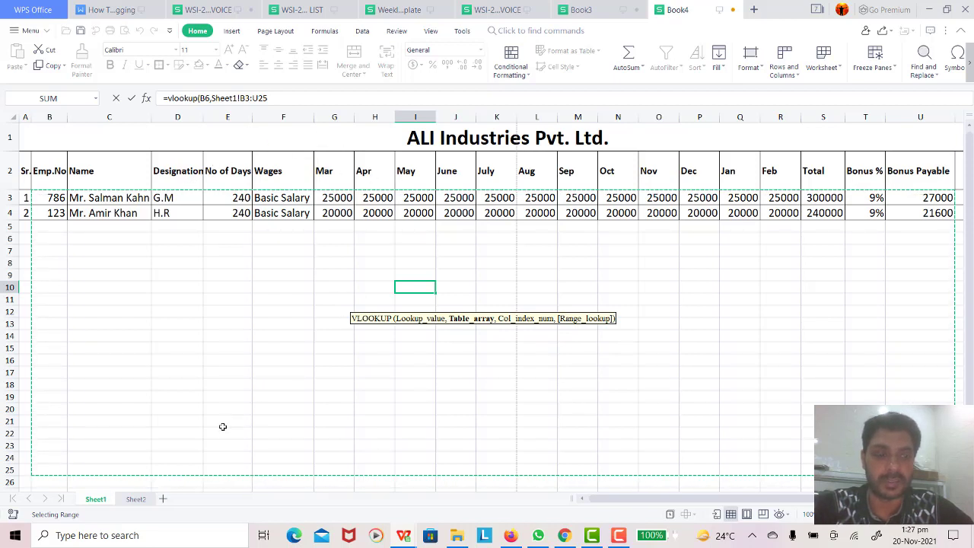
pyautogui.click(270, 97)
pyautogui.write(',')
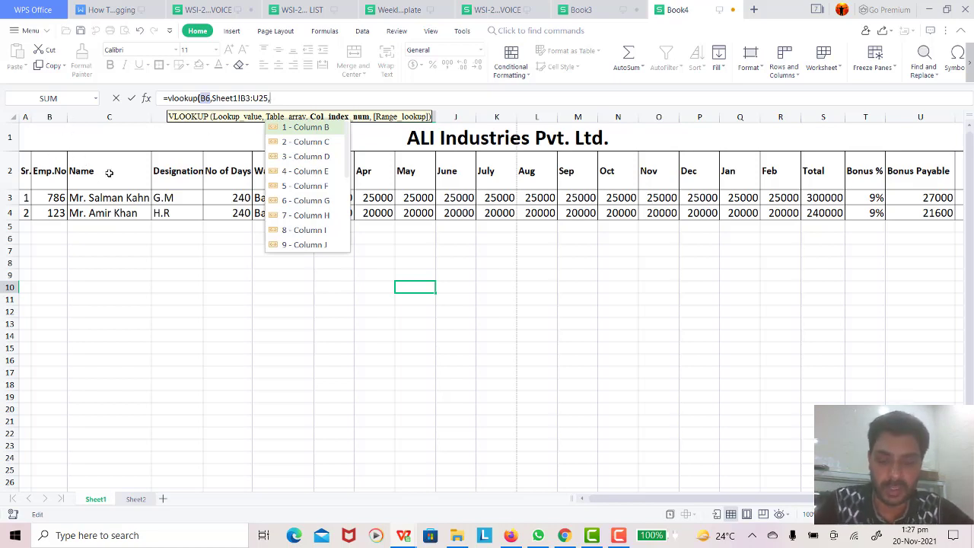
pyautogui.write('2')
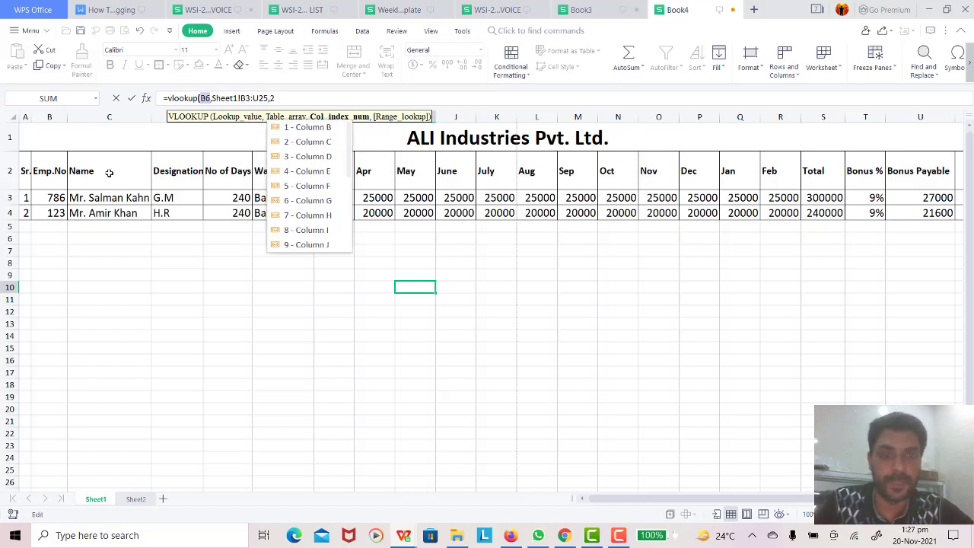
pyautogui.write(',')
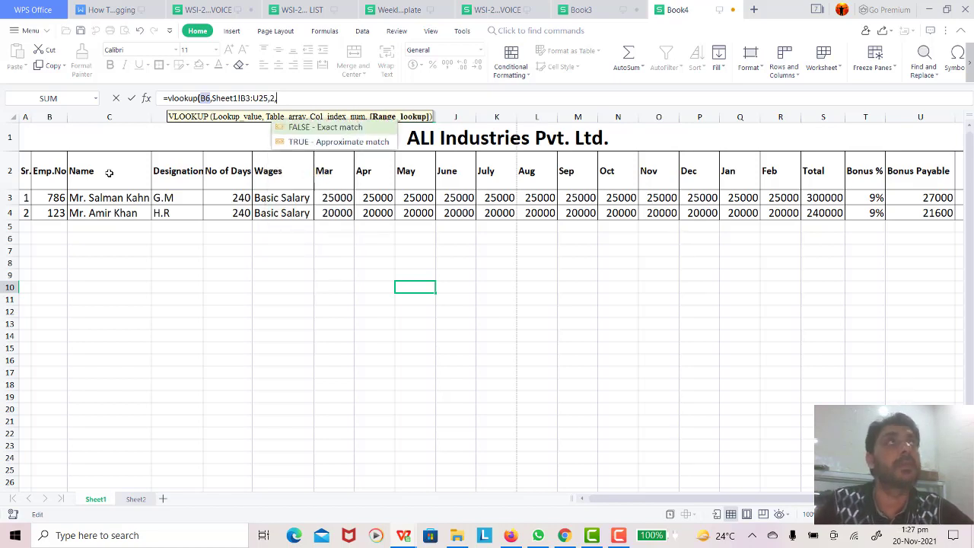
pyautogui.write('0')
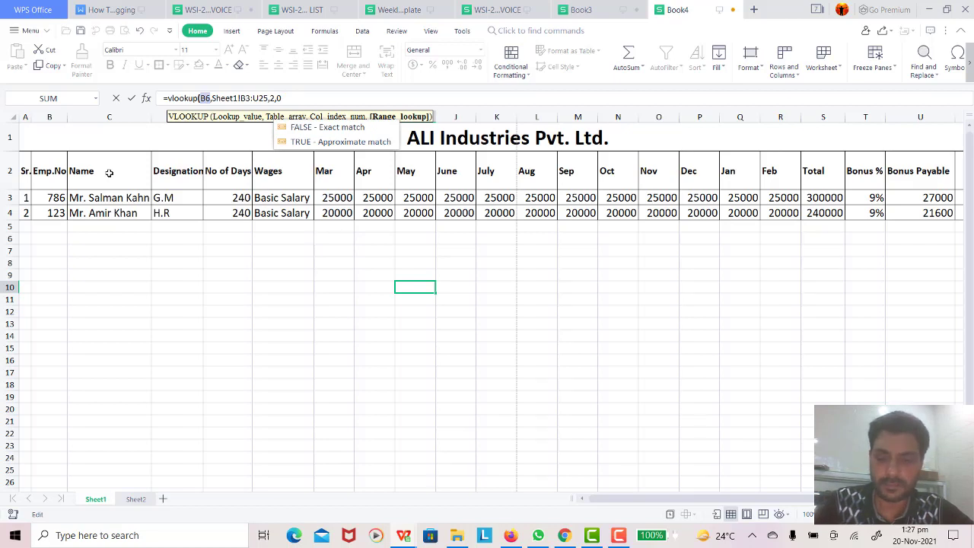
pyautogui.write(')')
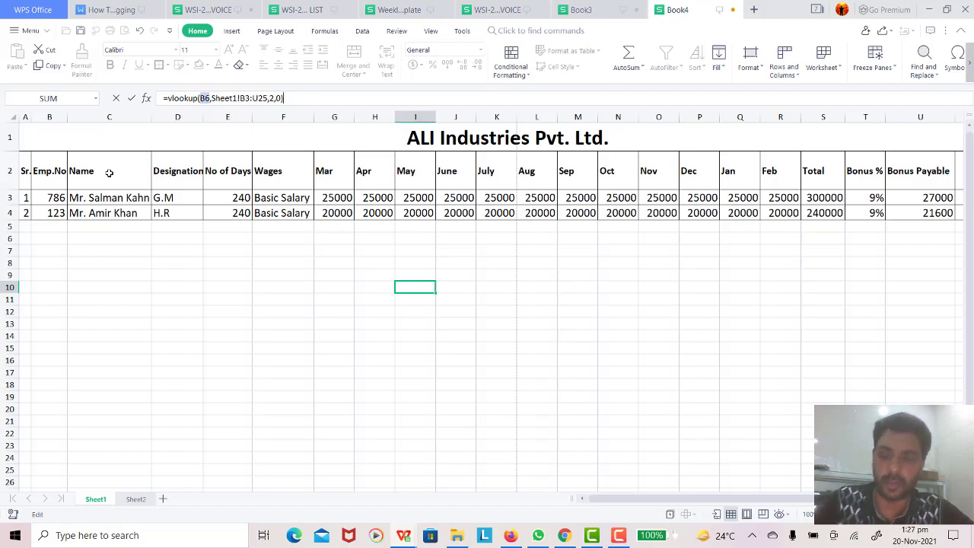
pyautogui.press('Return')
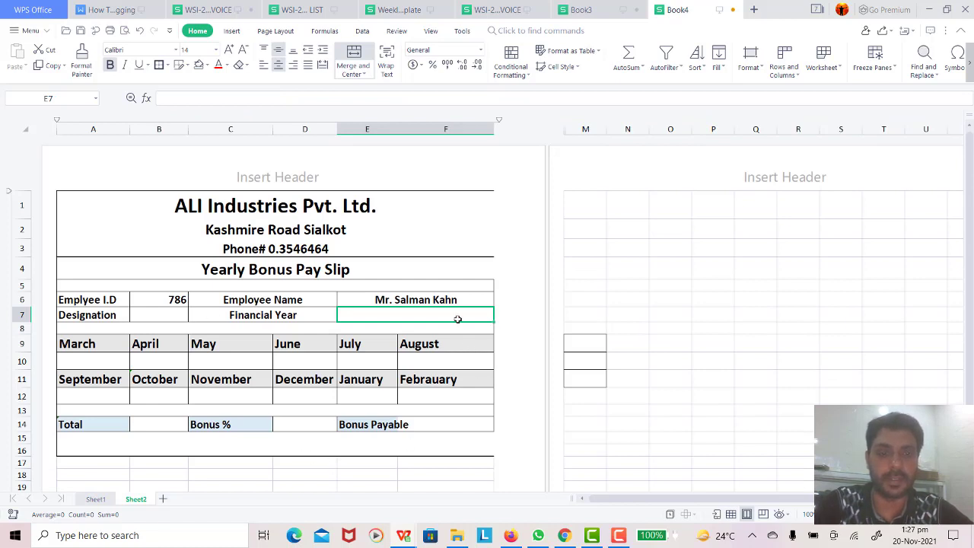
# Choose employee ID 123 in B6 and confirm E6 shows the matching employee name.
pyautogui.click(451, 299)
pyautogui.click(187, 303)
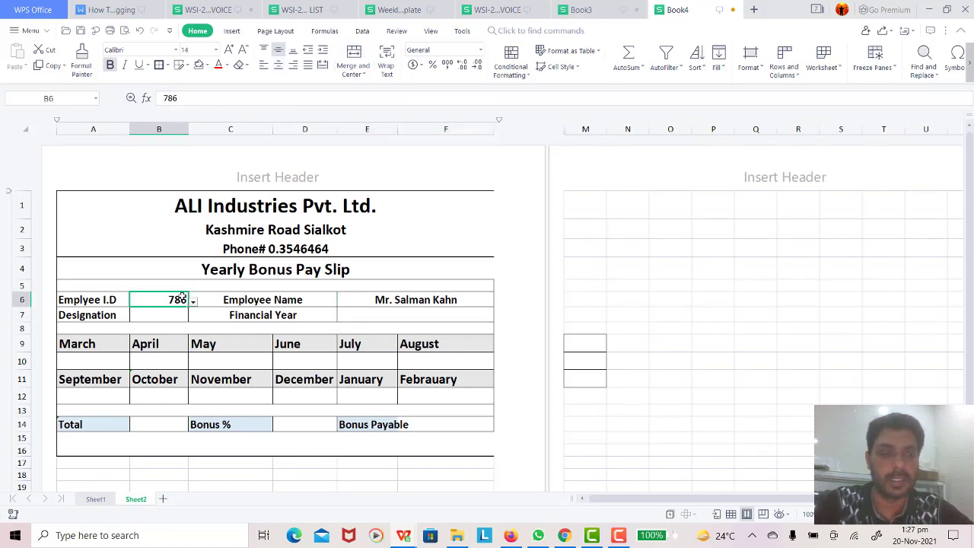
pyautogui.click(193, 302)
pyautogui.click(164, 332)
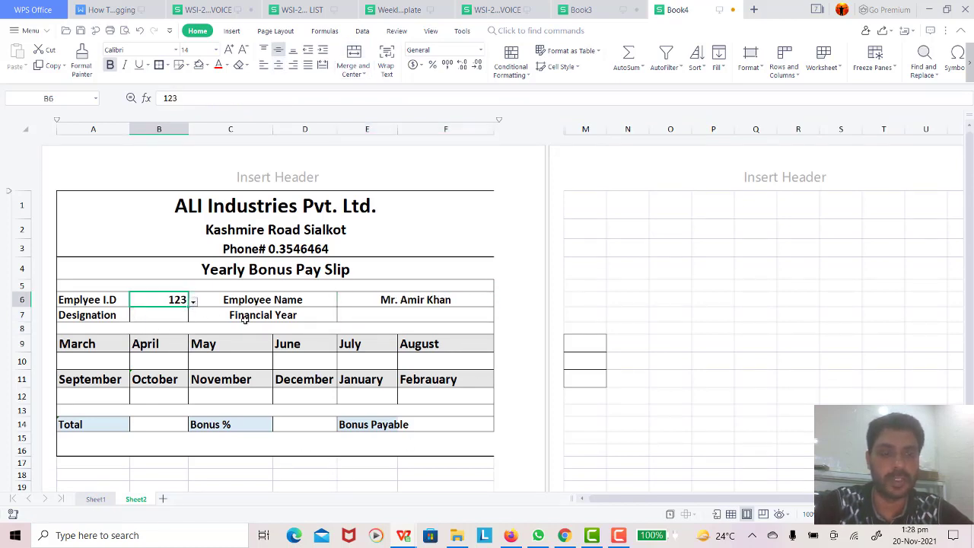
pyautogui.click(446, 300)
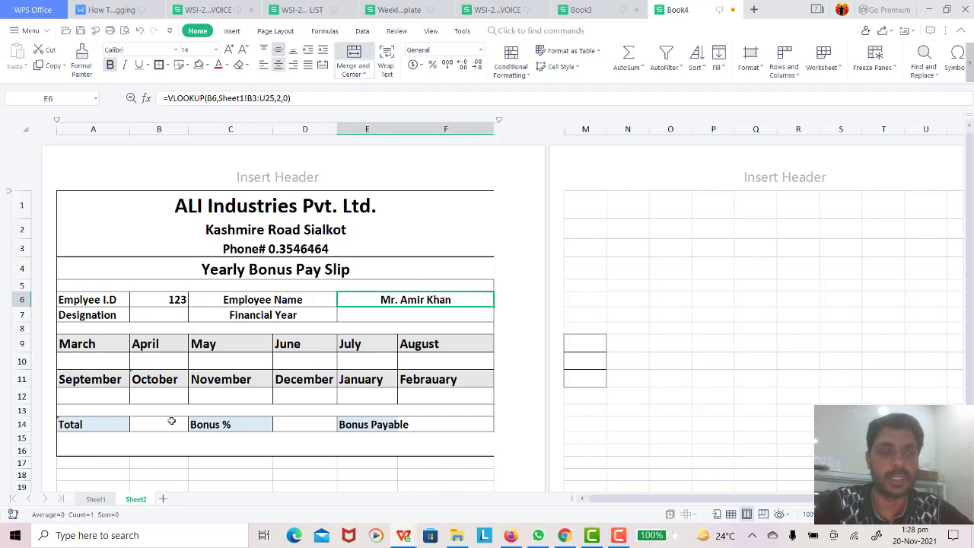
pyautogui.click(95, 499)
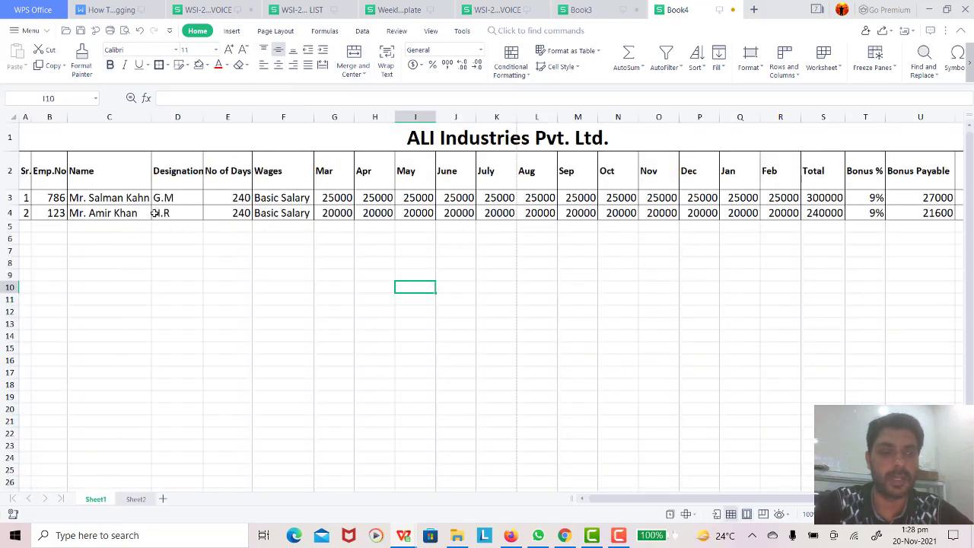
pyautogui.click(135, 498)
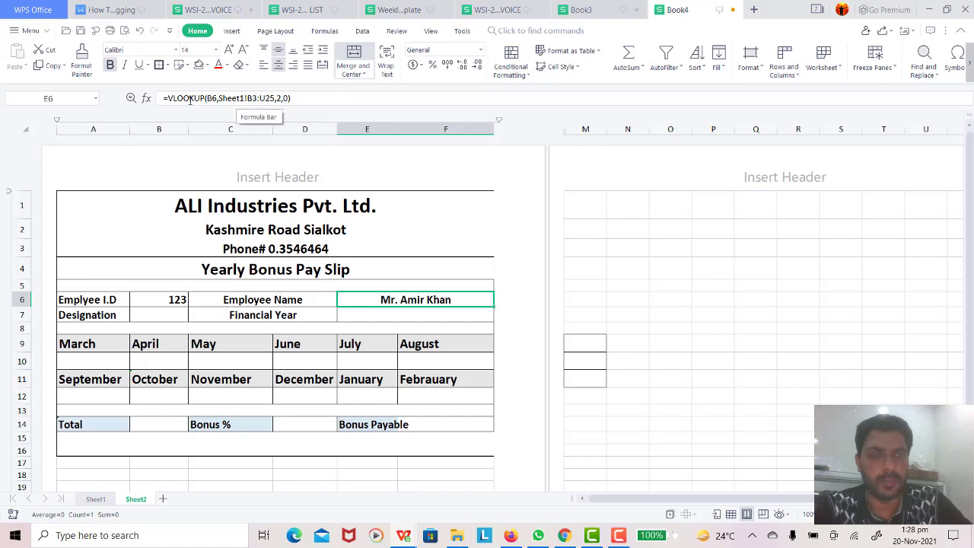
# Paste the lookup into Designation cell B7 with column index 3, returning H.R.
pyautogui.tripleClick(156, 99)
pyautogui.hotkey('ctrl', 'c')
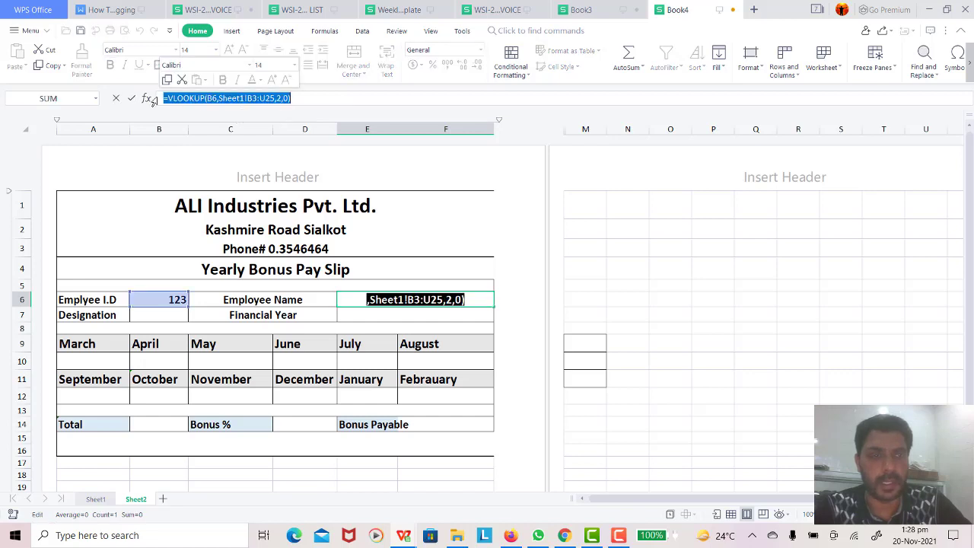
pyautogui.click(177, 313)
pyautogui.hotkey('ctrl', 'v')
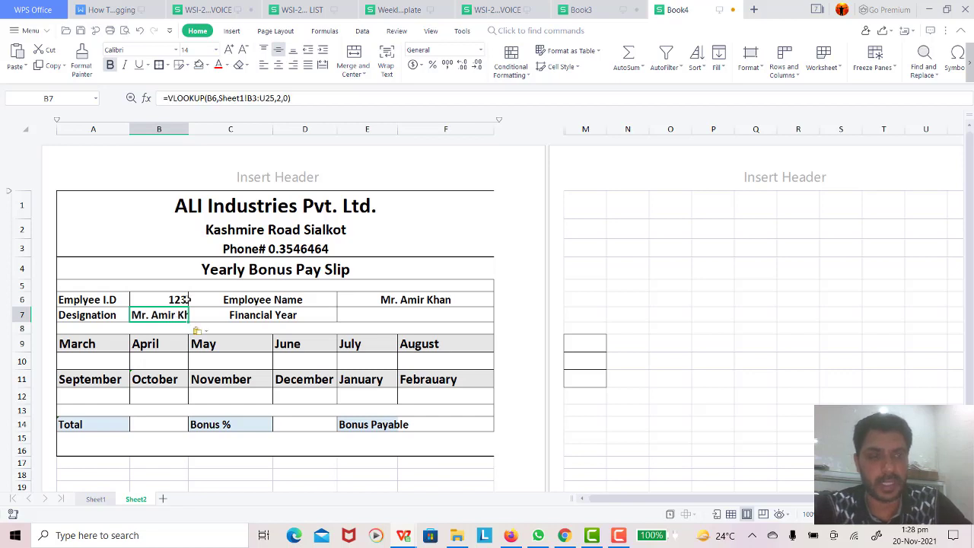
pyautogui.click(280, 98)
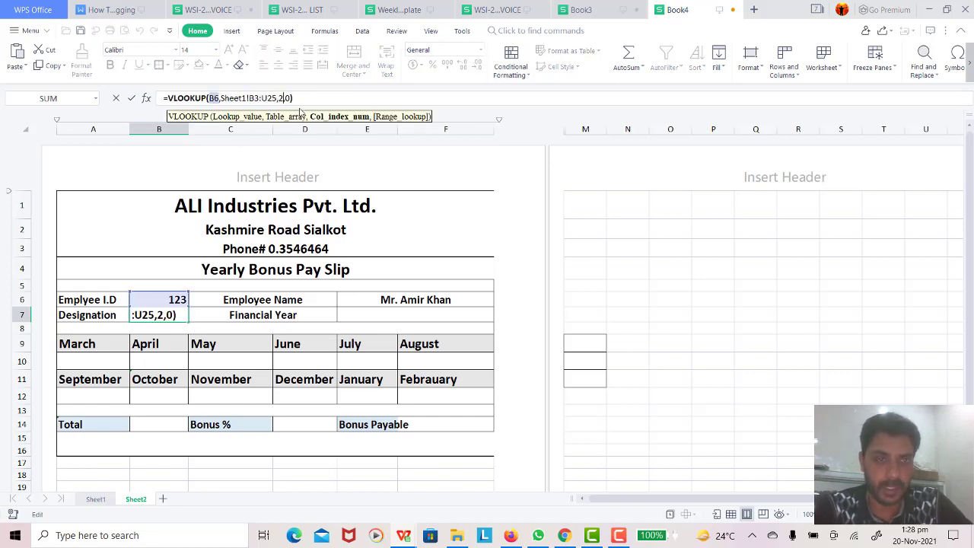
pyautogui.press('BackSpace')
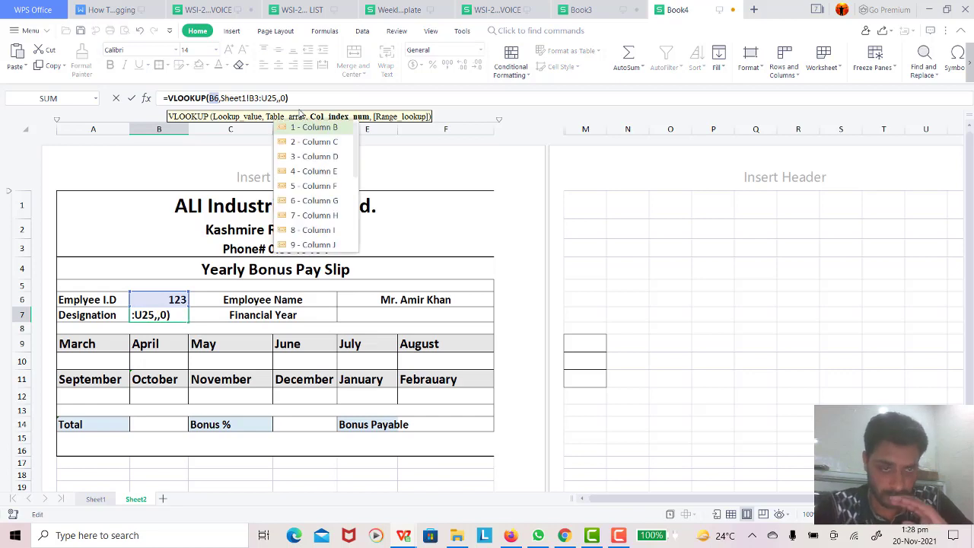
pyautogui.click(95, 498)
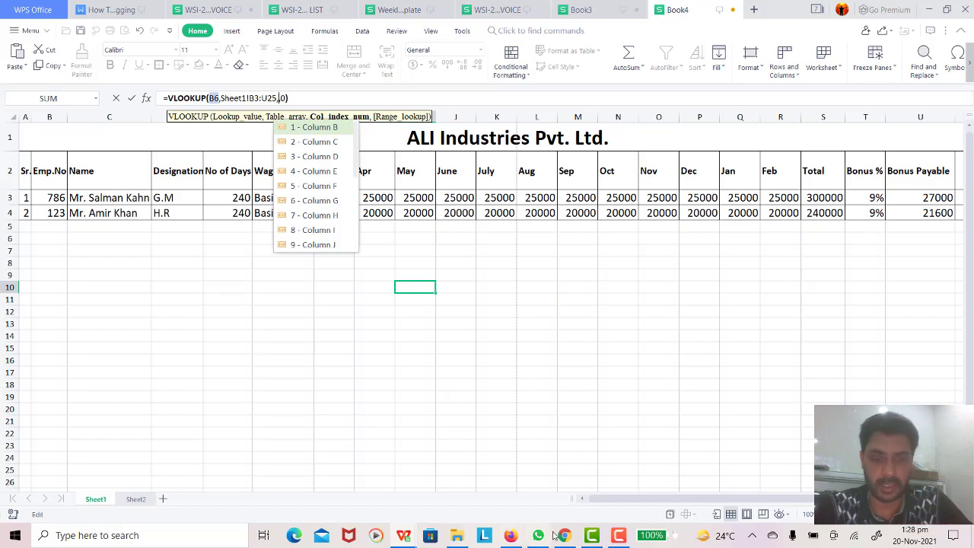
pyautogui.click(135, 499)
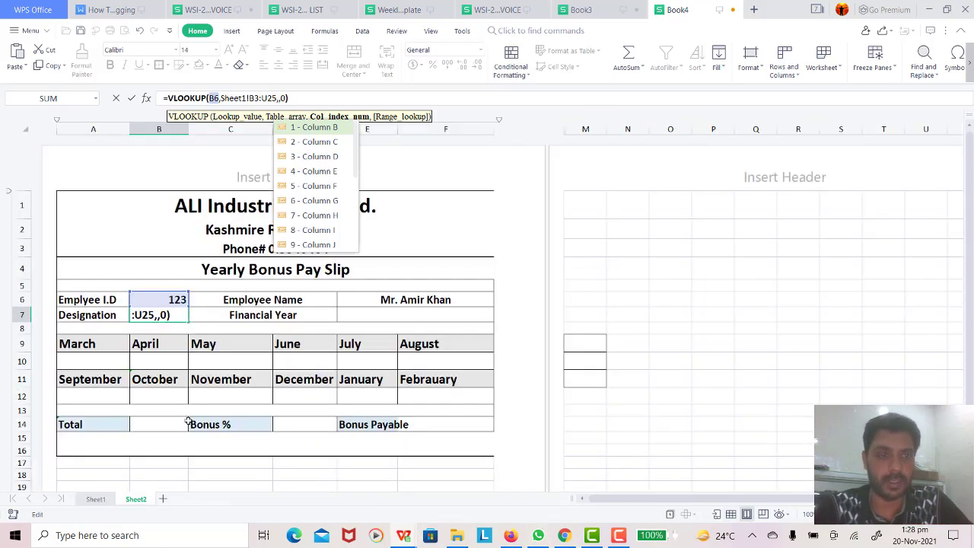
pyautogui.write('3')
pyautogui.press('Return')
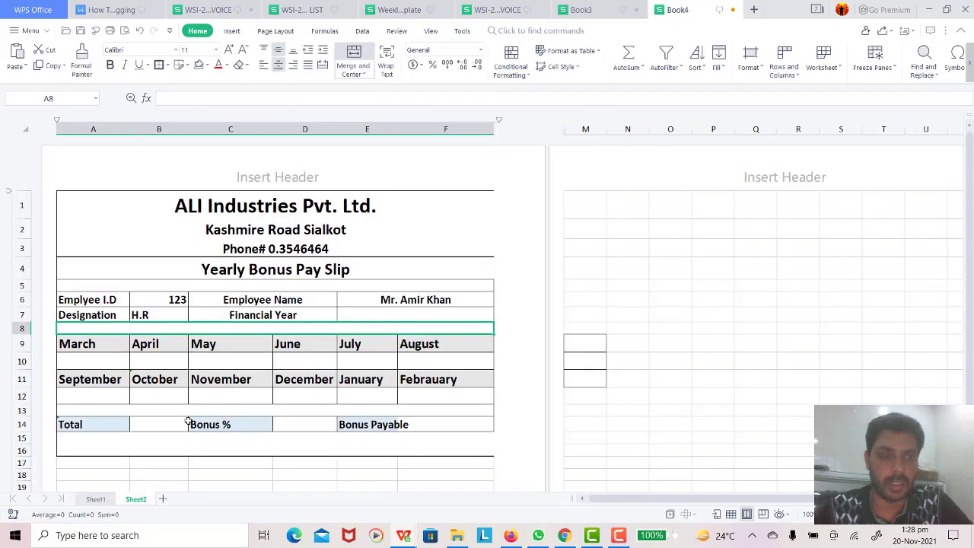
pyautogui.press('Up')
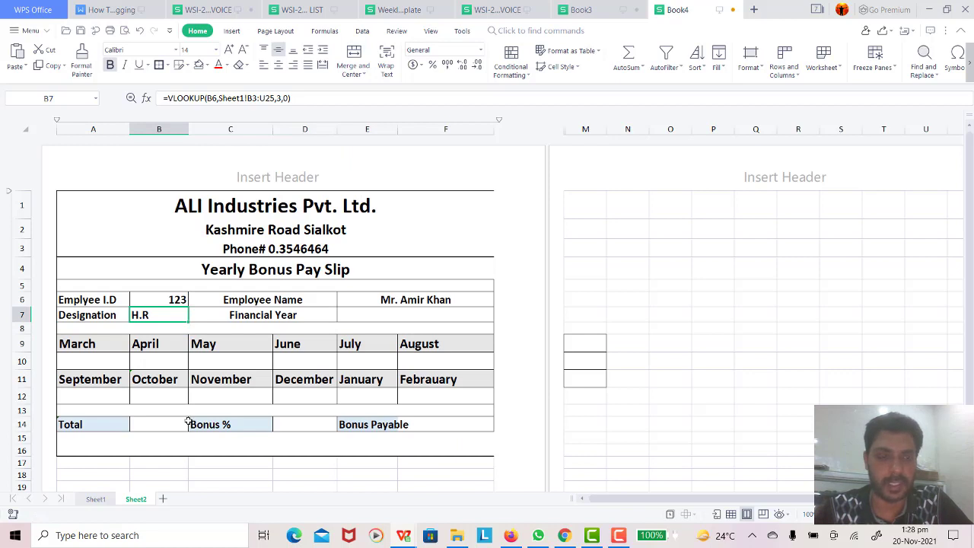
# Enter 2021-2022 as the Financial Year in cell E7.
pyautogui.press('Right')
pyautogui.press('Right')
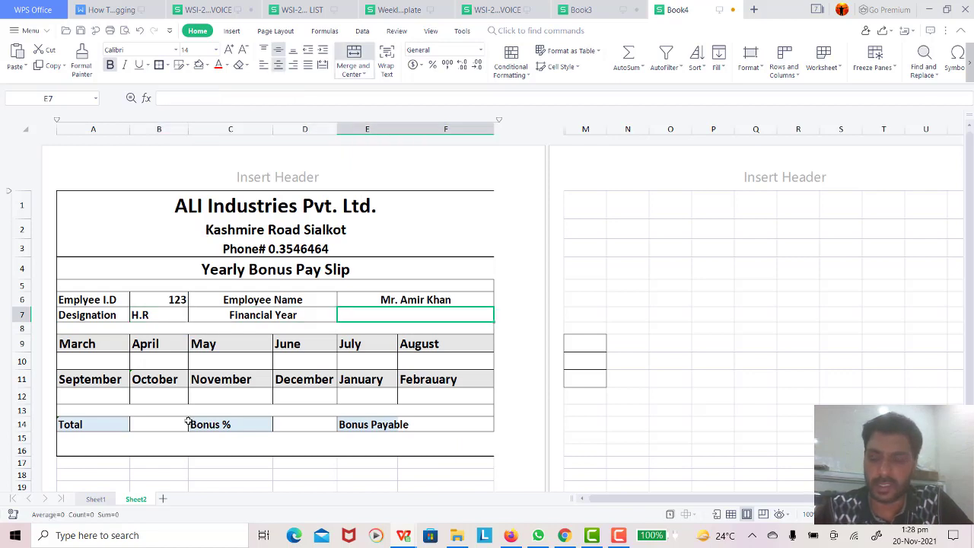
pyautogui.write('200')
pyautogui.press('BackSpace')
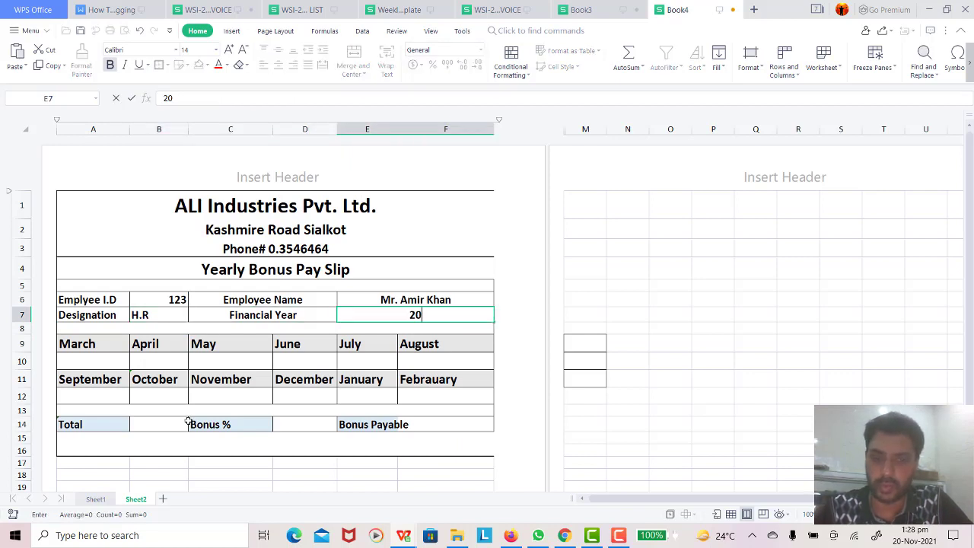
pyautogui.write('21-20')
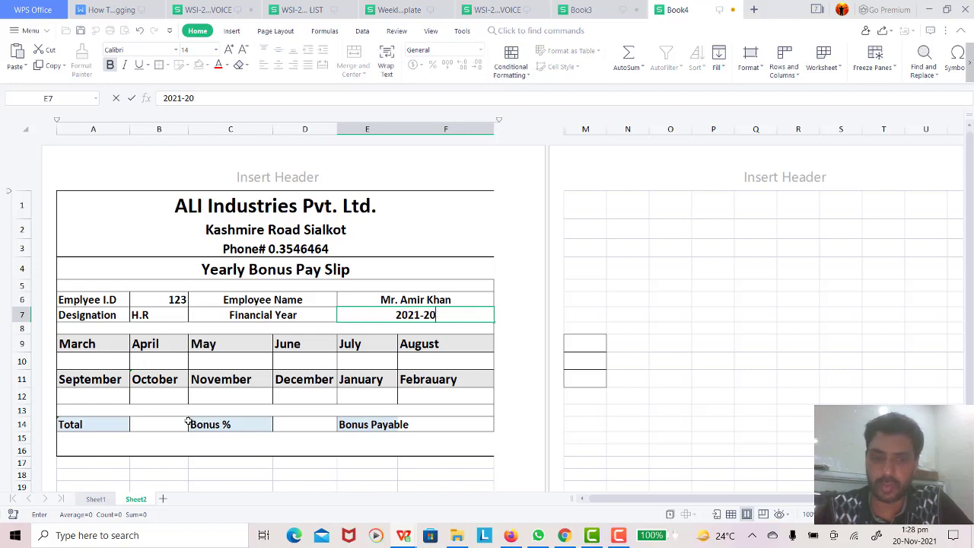
pyautogui.write('0')
pyautogui.press('BackSpace')
pyautogui.write('22')
pyautogui.press('Return')
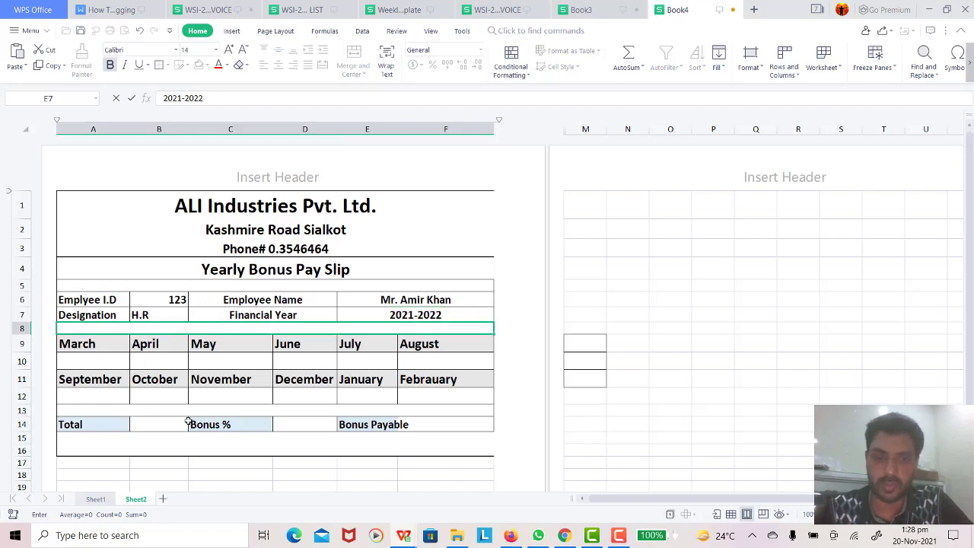
pyautogui.press('Up')
pyautogui.press('Down')
pyautogui.press('Down')
pyautogui.press('Down')
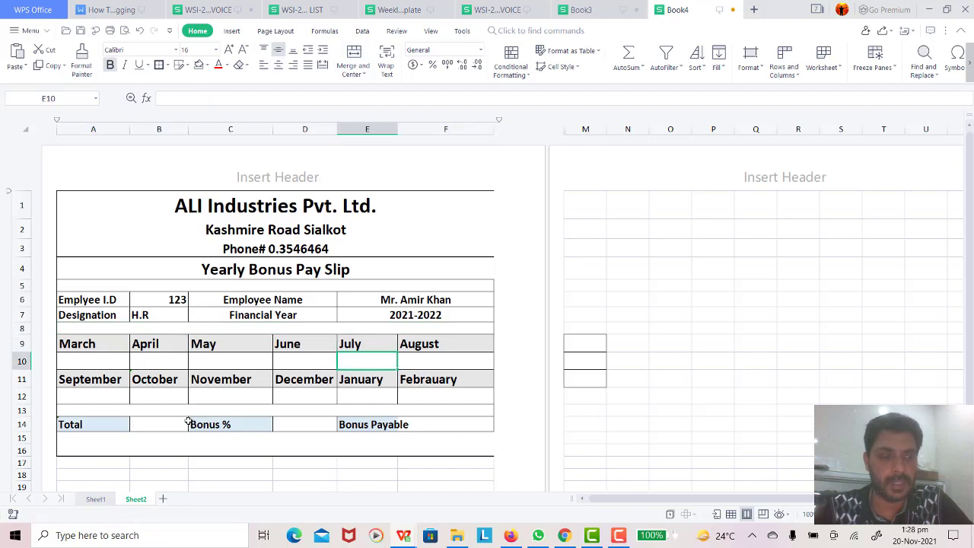
# Paste the VLOOKUP into March, April and May salary cells, adjusting column indexes so each shows 20000.
pyautogui.press('Left')
pyautogui.press('Left')
pyautogui.press('Left')
pyautogui.press('Left')
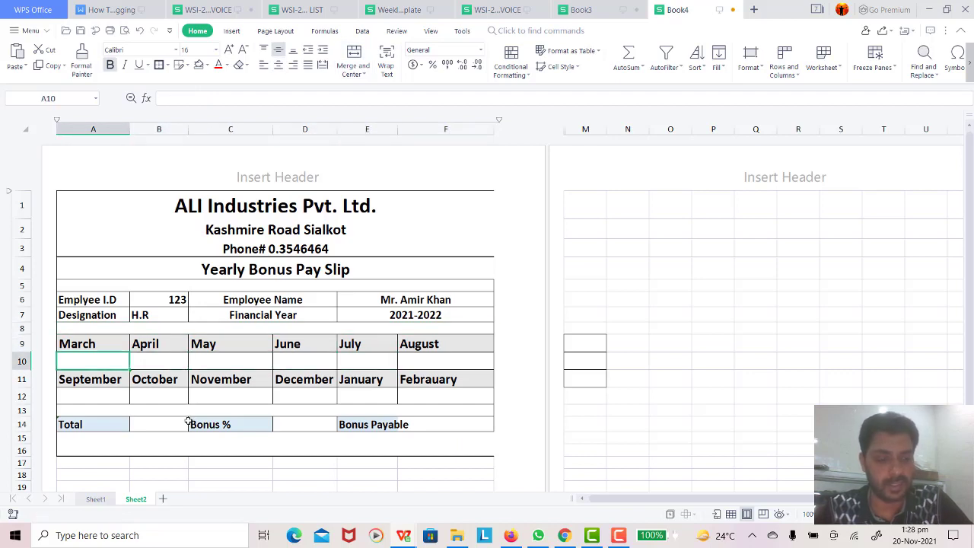
pyautogui.hotkey('ctrl', 'v')
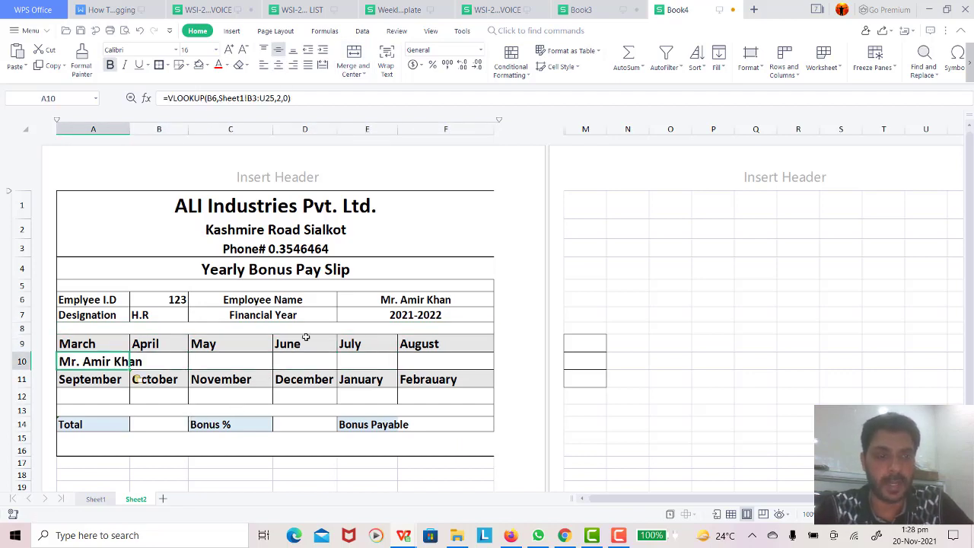
pyautogui.click(95, 499)
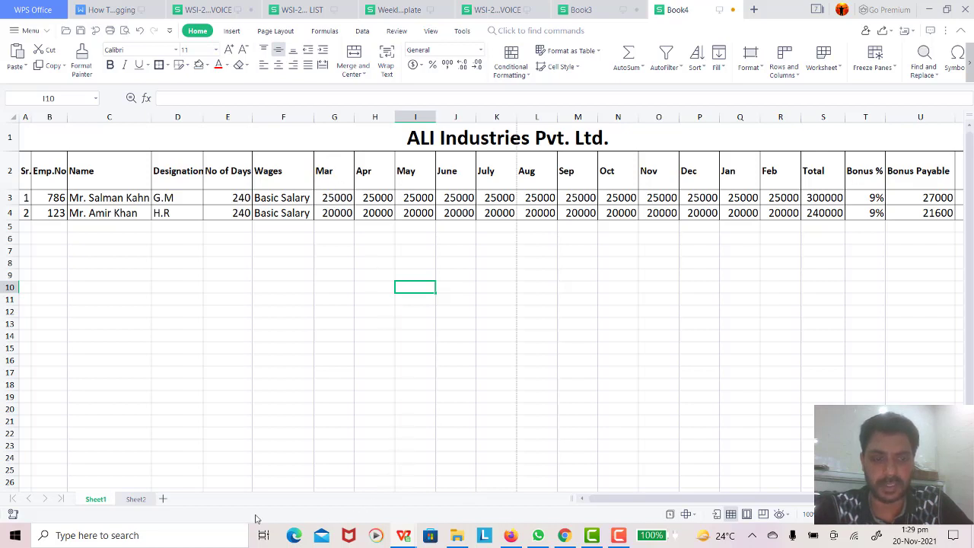
pyautogui.click(136, 499)
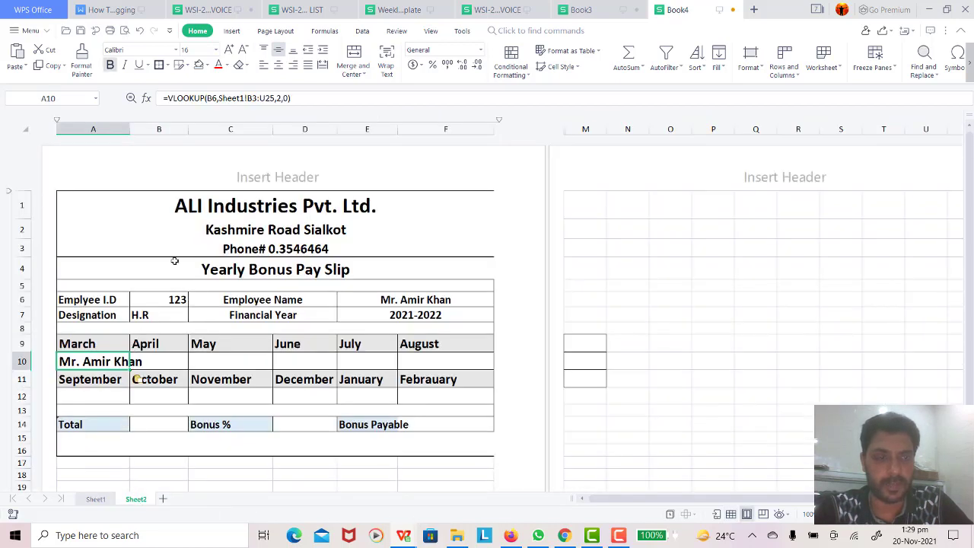
pyautogui.click(280, 98)
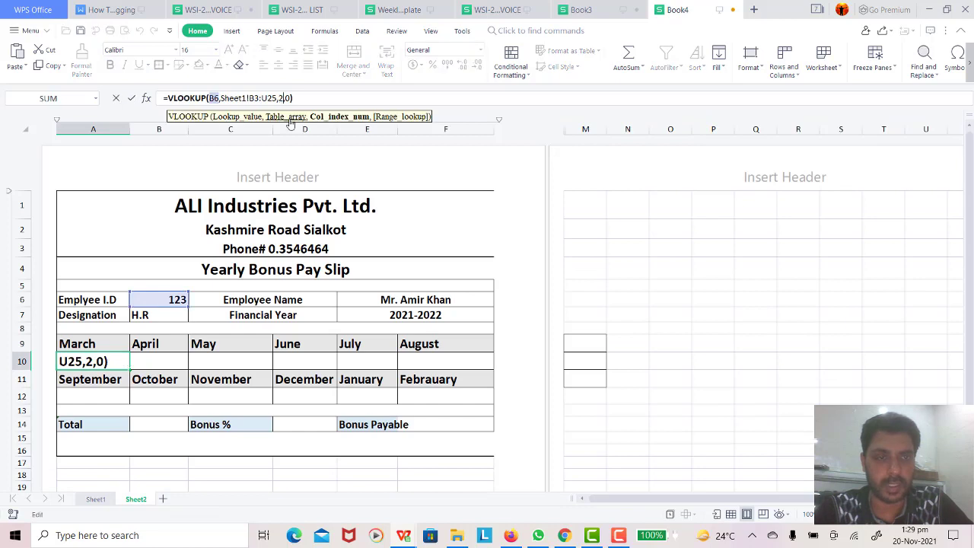
pyautogui.press('BackSpace')
pyautogui.write('6')
pyautogui.press('Return')
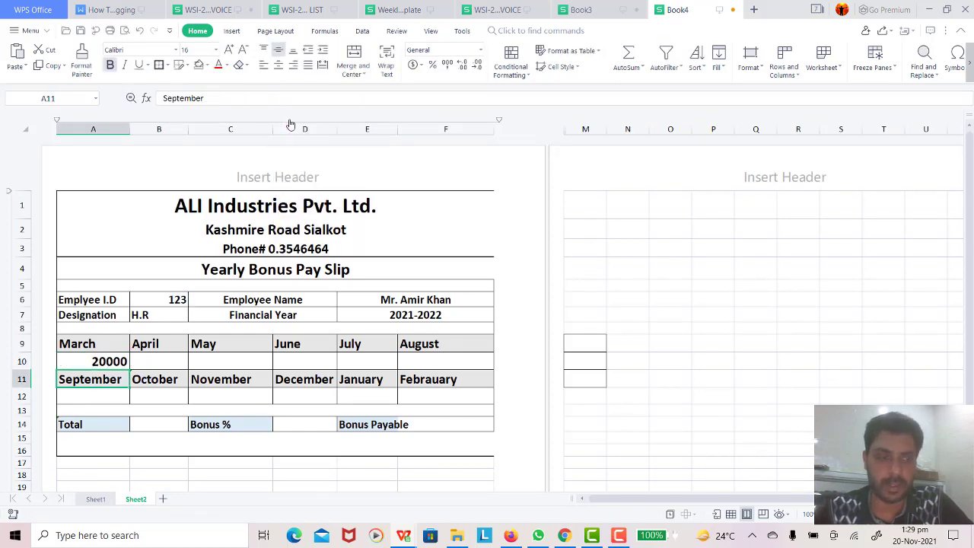
pyautogui.press('Up')
pyautogui.hotkey('ctrl', 'c')
pyautogui.press('Right')
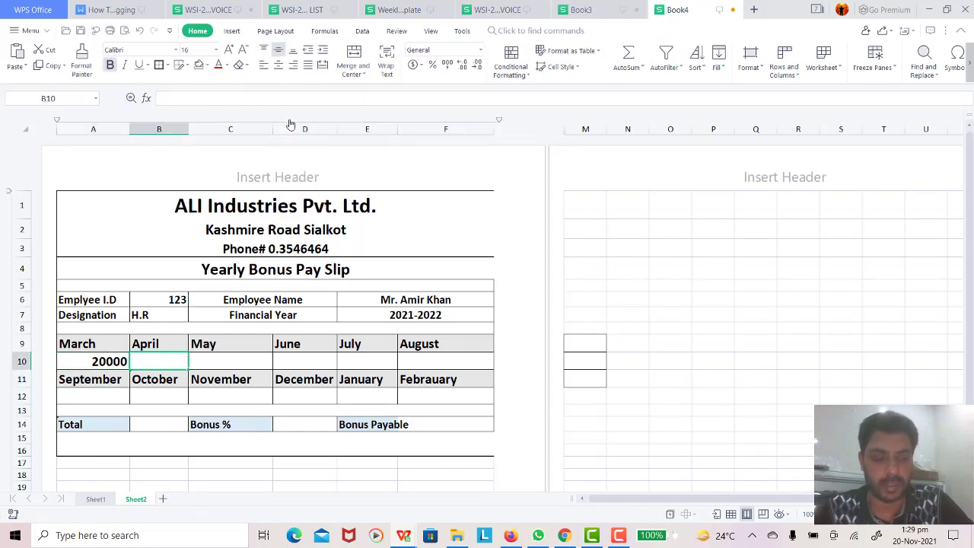
pyautogui.hotkey('ctrl', 'v')
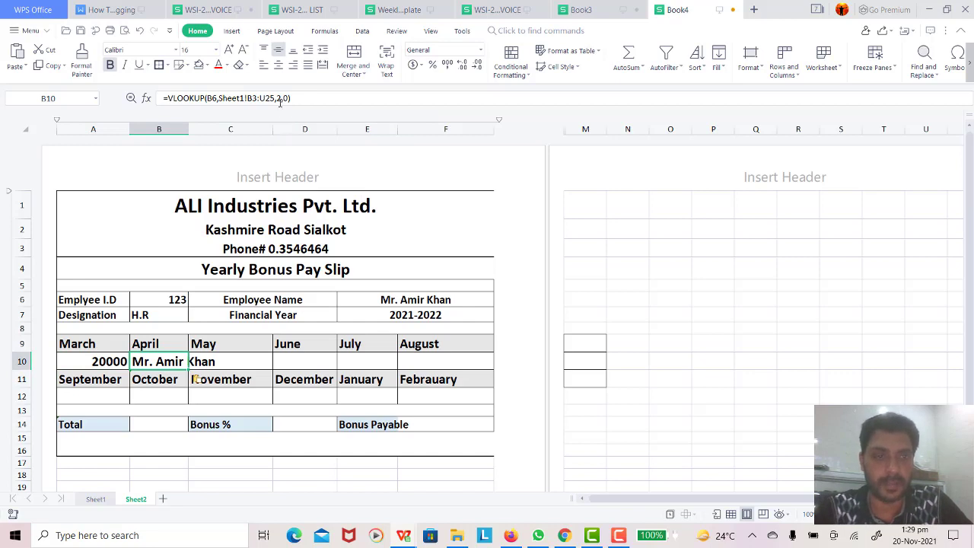
pyautogui.click(280, 99)
pyautogui.press('BackSpace')
pyautogui.write('7')
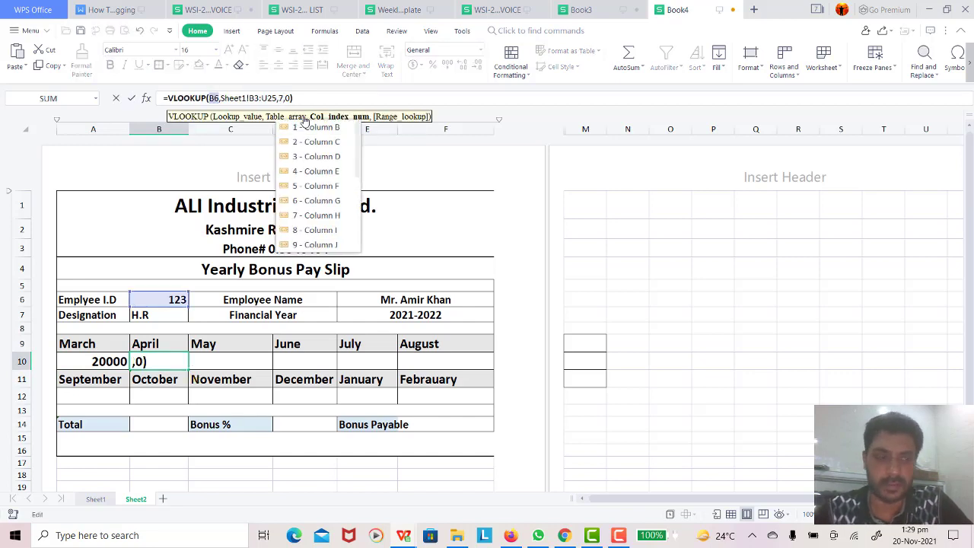
pyautogui.write('5')
pyautogui.press('Return')
pyautogui.press('Up')
pyautogui.press('Right')
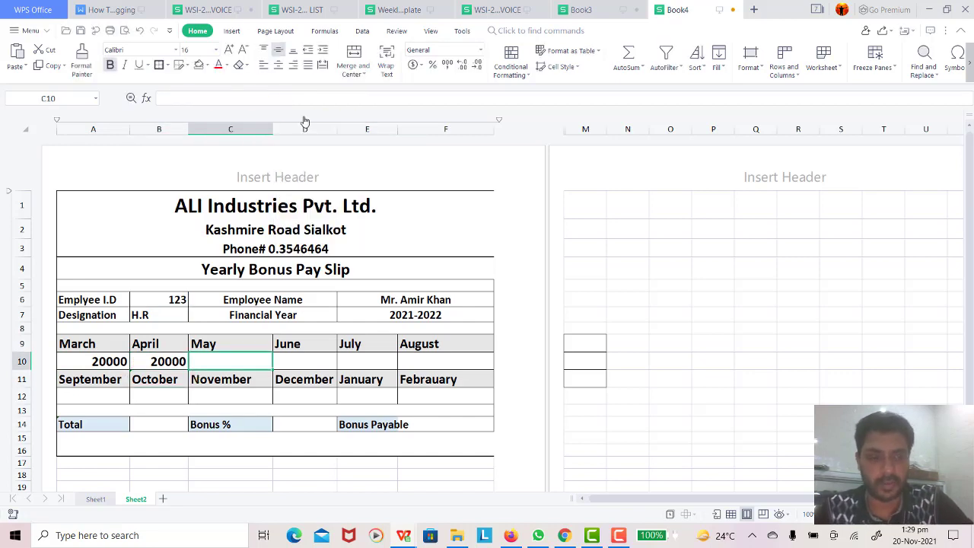
pyautogui.hotkey('ctrl', 'v')
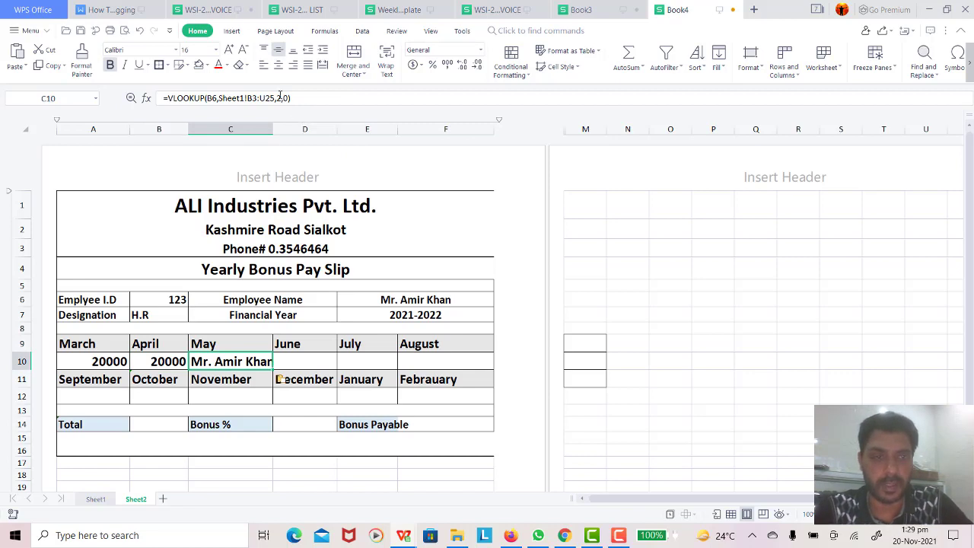
pyautogui.click(280, 97)
pyautogui.press('BackSpace')
pyautogui.write('5')
pyautogui.press('Return')
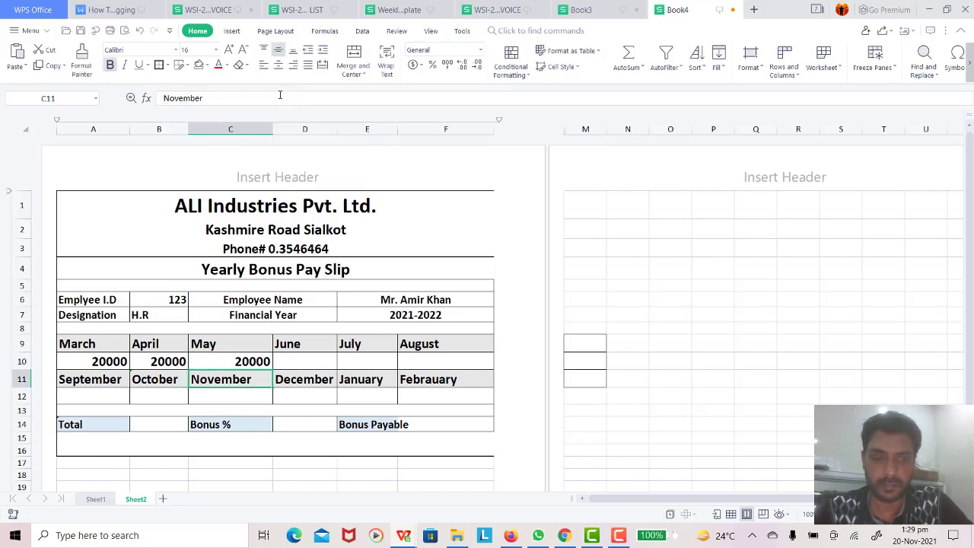
# Fill June, July and August with the lookup using column indexes 8, 9 and 11, each showing 20000.
pyautogui.press('Up')
pyautogui.press('Right')
pyautogui.hotkey('ctrl', 'v')
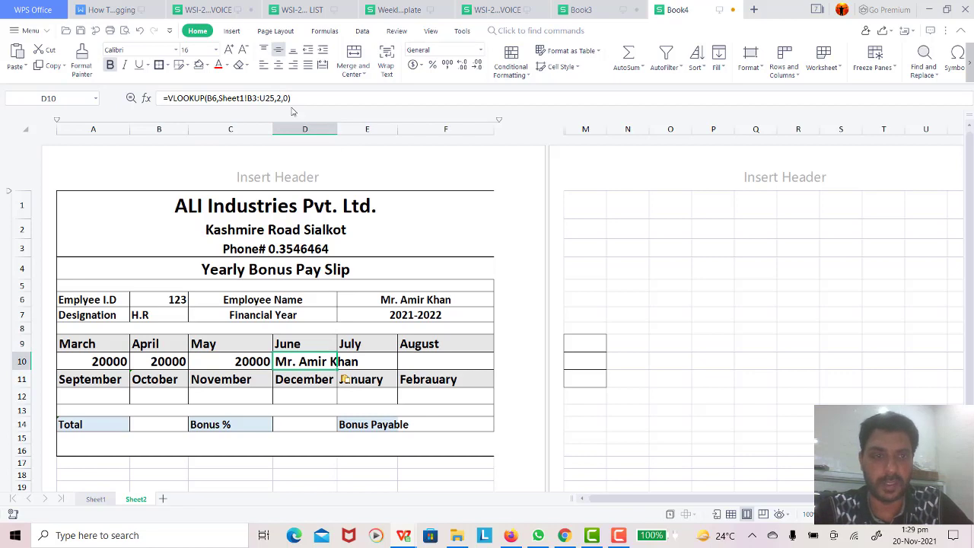
pyautogui.click(280, 98)
pyautogui.press('BackSpace')
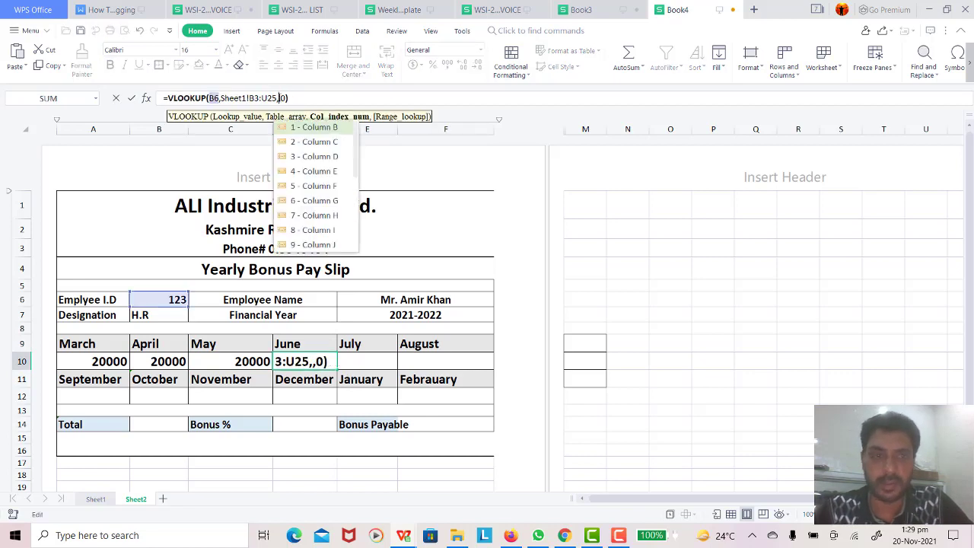
pyautogui.write('8')
pyautogui.press('Return')
pyautogui.press('Up')
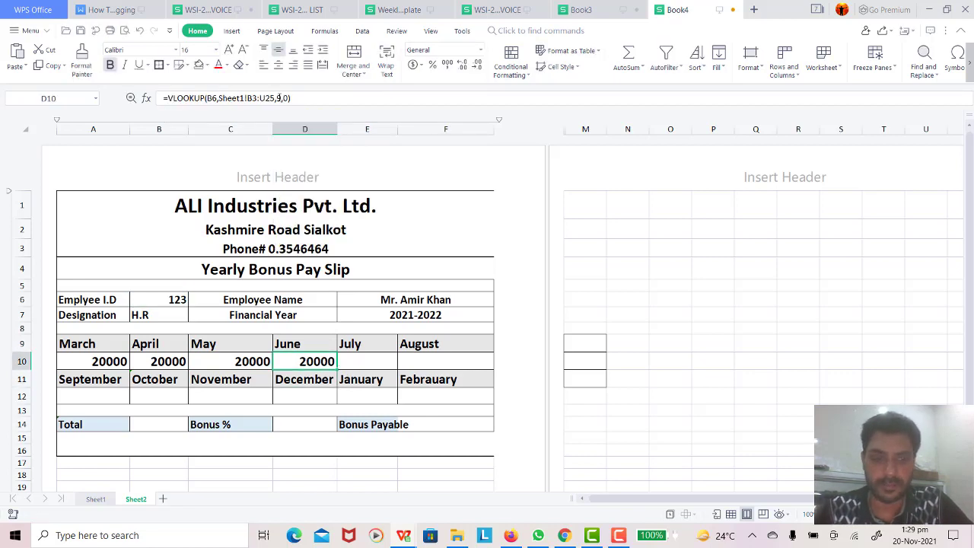
pyautogui.press('Right')
pyautogui.hotkey('ctrl', 'v')
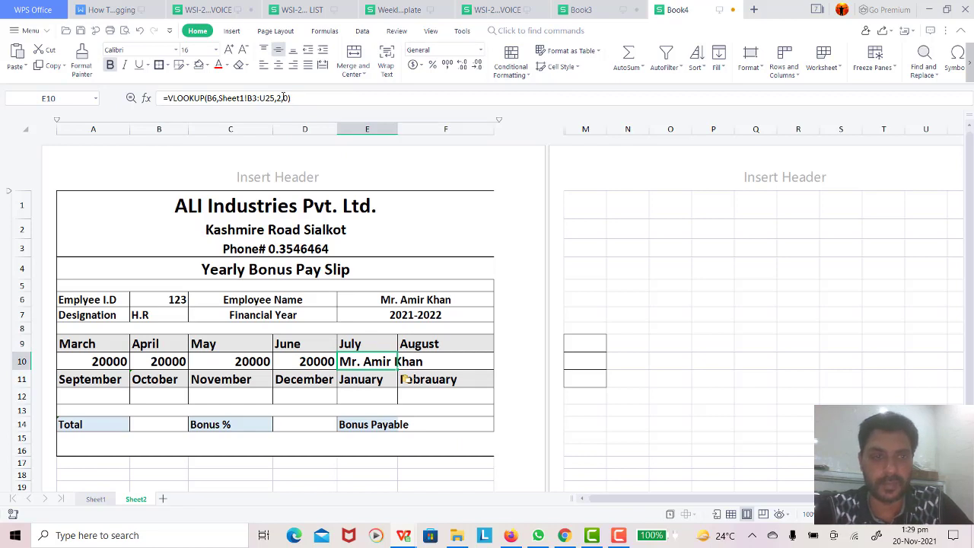
pyautogui.click(279, 97)
pyautogui.press('BackSpace')
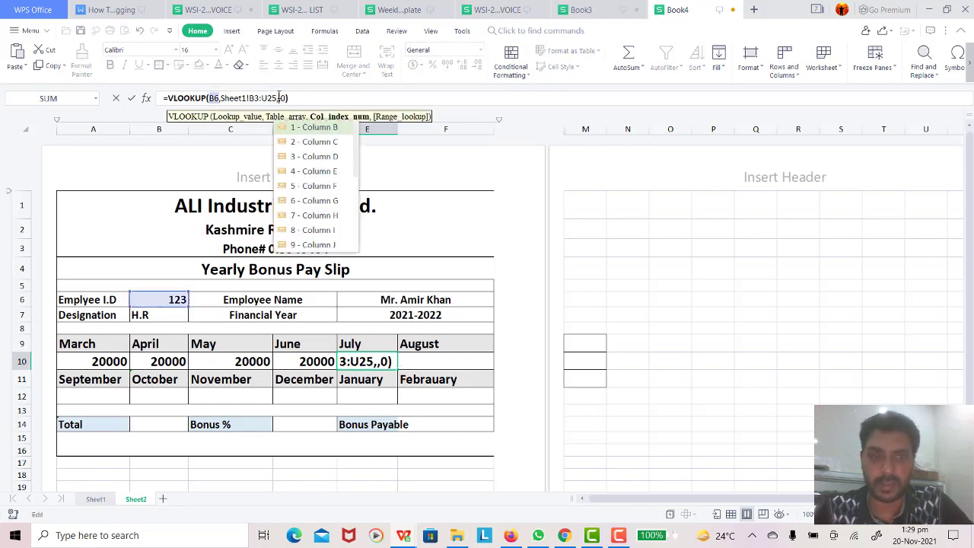
pyautogui.write('9')
pyautogui.press('Return')
pyautogui.press('Up')
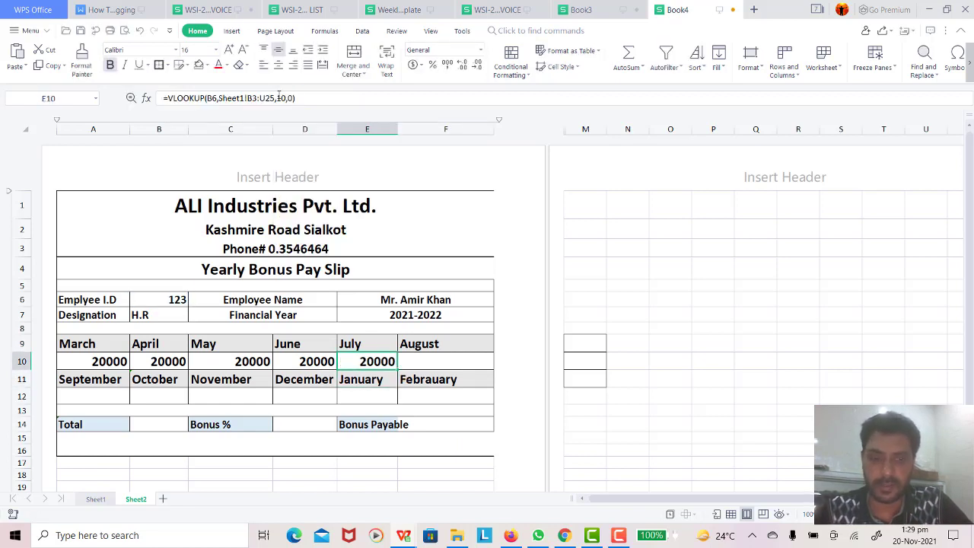
pyautogui.press('Right')
pyautogui.hotkey('ctrl', 'v')
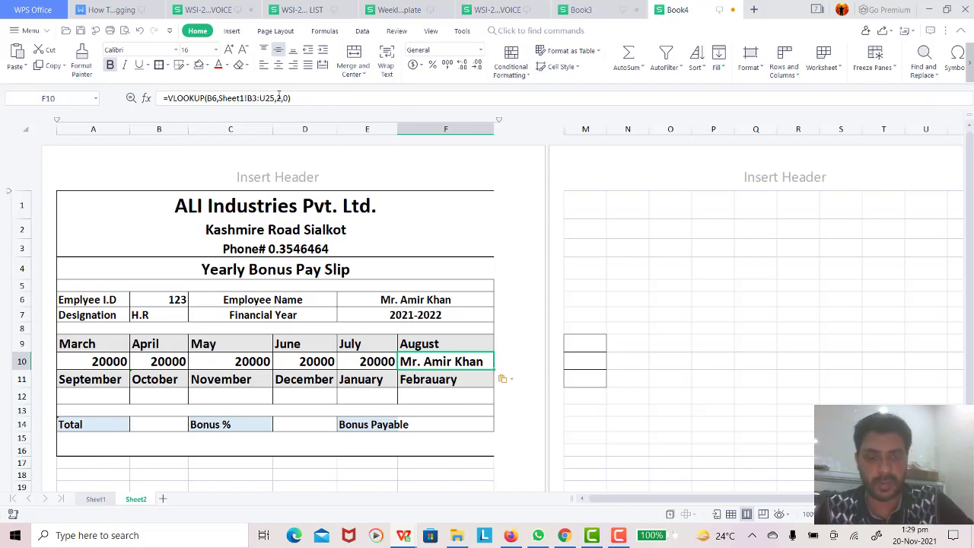
pyautogui.click(279, 97)
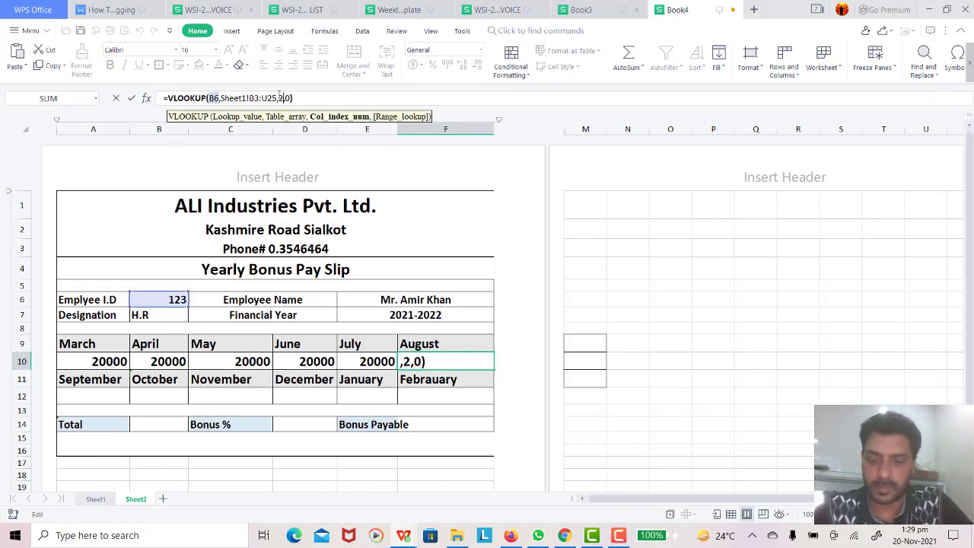
pyautogui.press('BackSpace')
pyautogui.write('11')
pyautogui.press('Return')
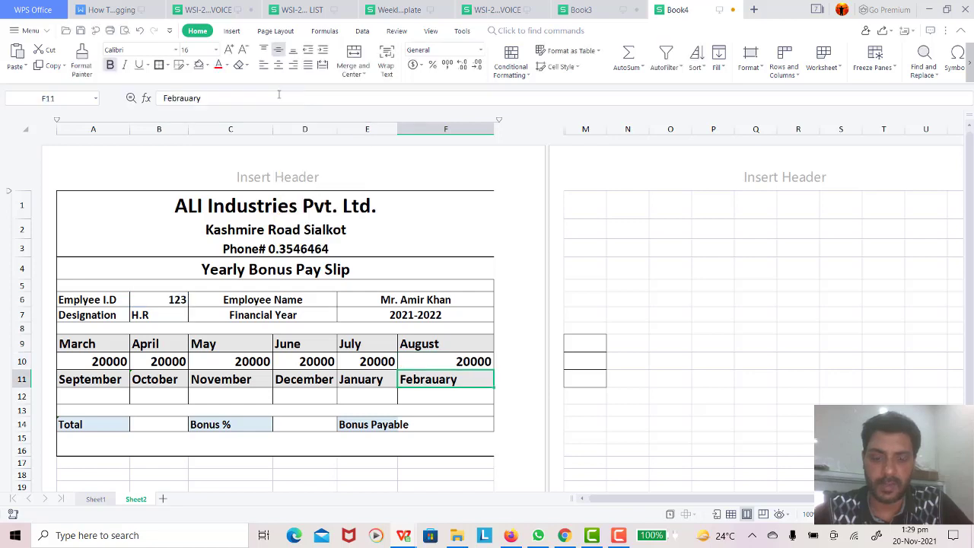
pyautogui.press('Left')
pyautogui.press('Left')
pyautogui.press('Left')
pyautogui.press('Left')
pyautogui.press('Left')
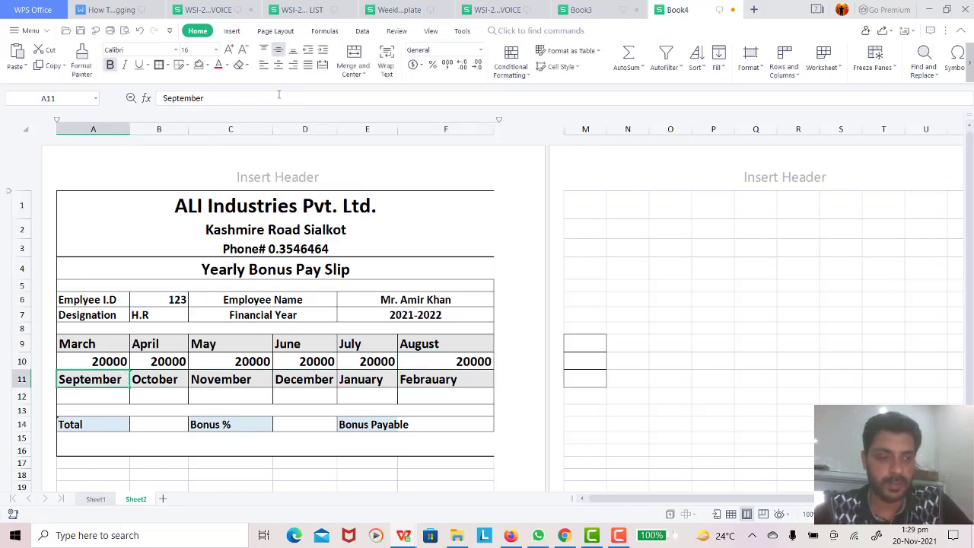
pyautogui.press('Down')
# Paste the salary VLOOKUP under September and adjust its column index so it shows 20000.
pyautogui.hotkey('ctrl', 'v')
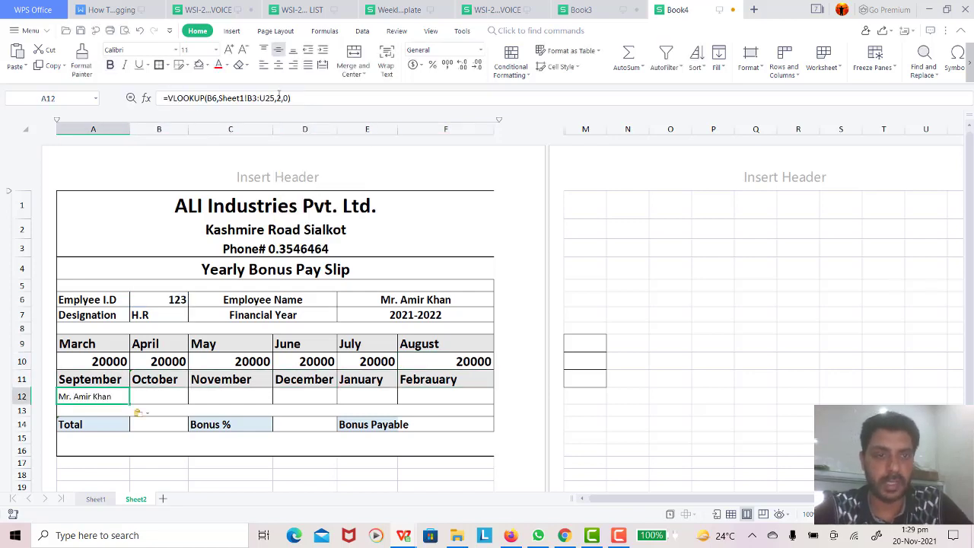
pyautogui.click(280, 98)
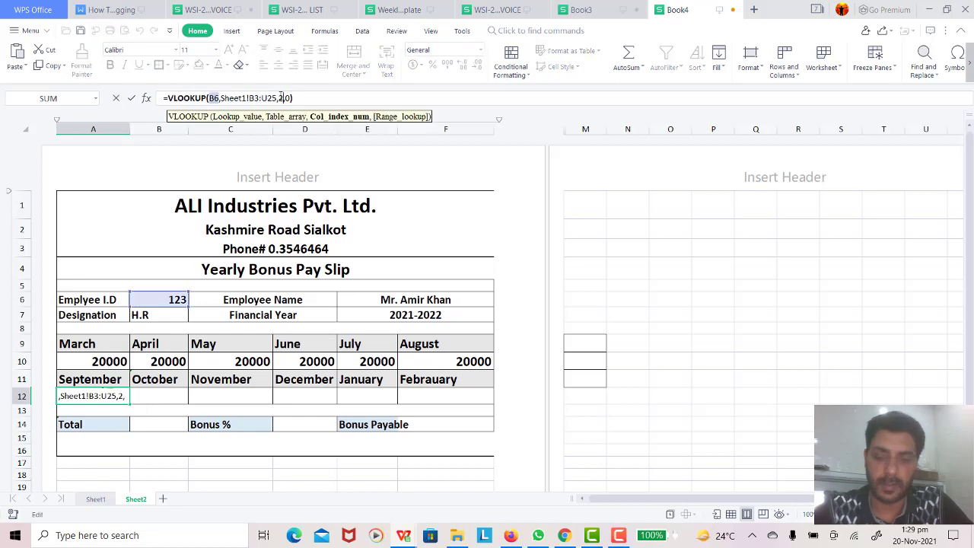
pyautogui.press('BackSpace')
pyautogui.write('12')
pyautogui.press('Return')
pyautogui.write('.')
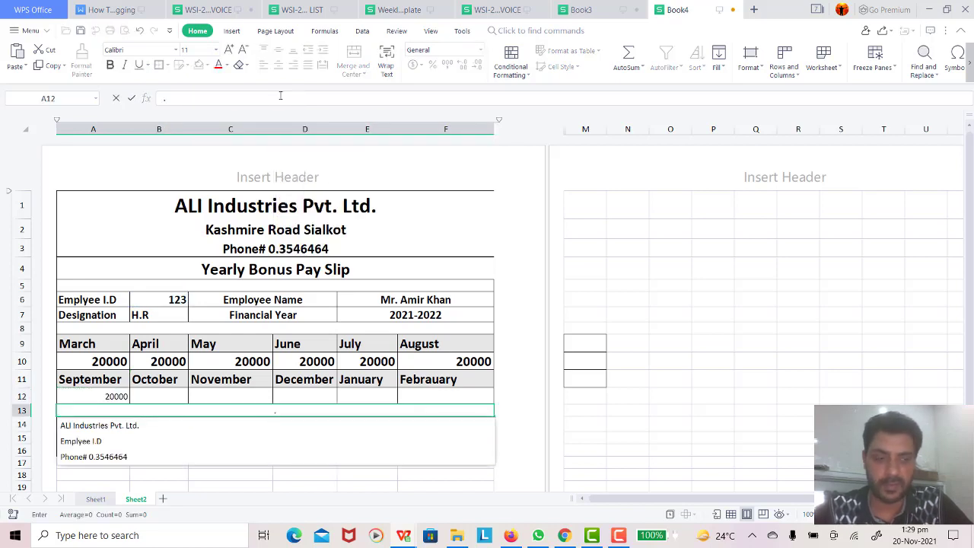
pyautogui.press('Up')
pyautogui.press('Up')
pyautogui.press('Up')
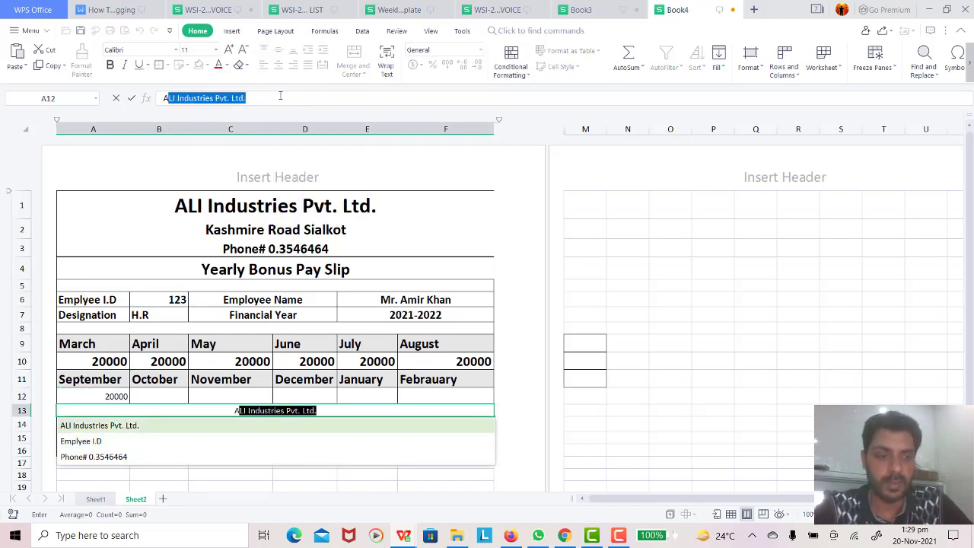
pyautogui.press('Down')
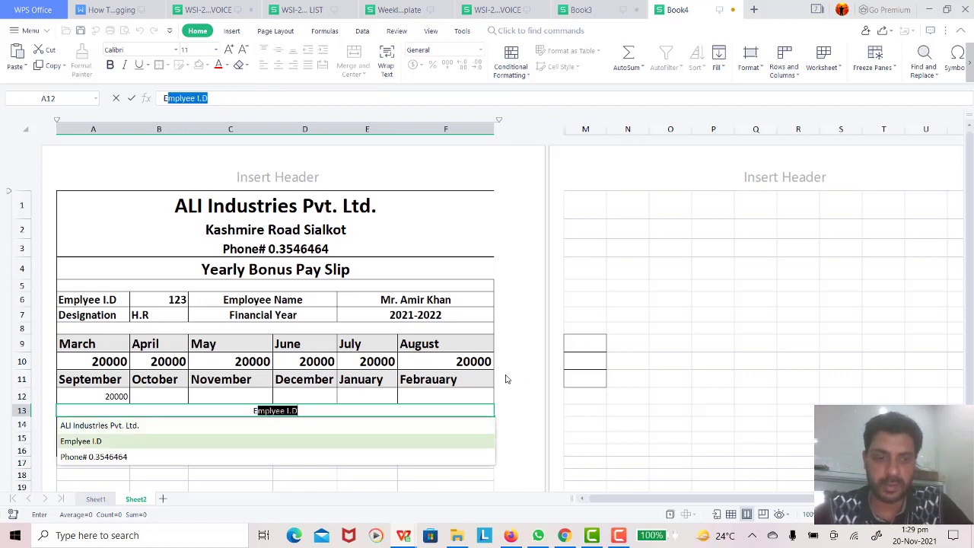
pyautogui.press('Down')
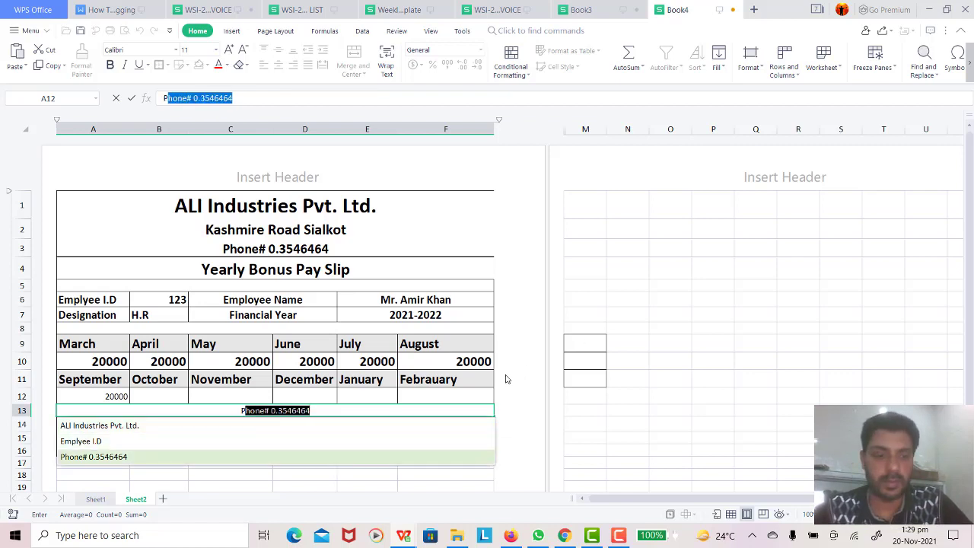
pyautogui.press('Up')
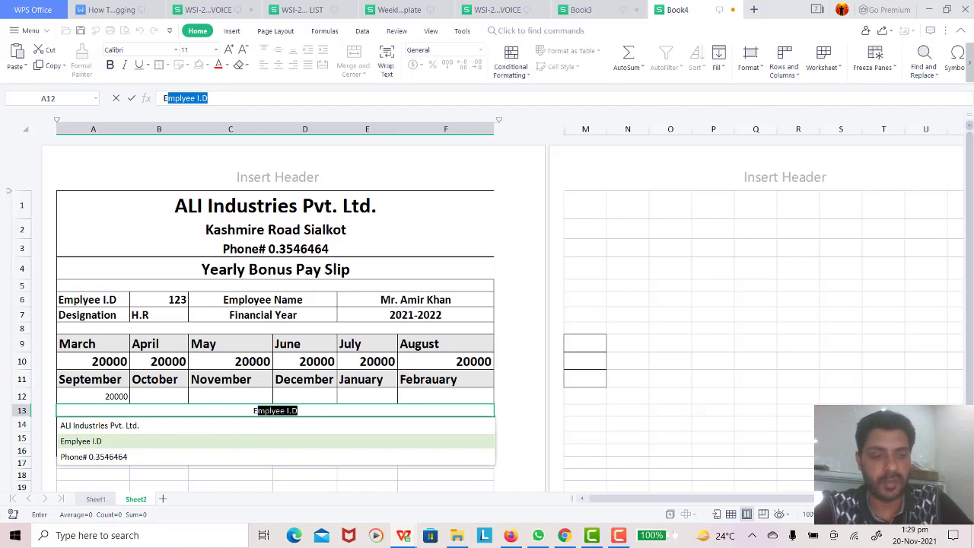
pyautogui.press('Escape')
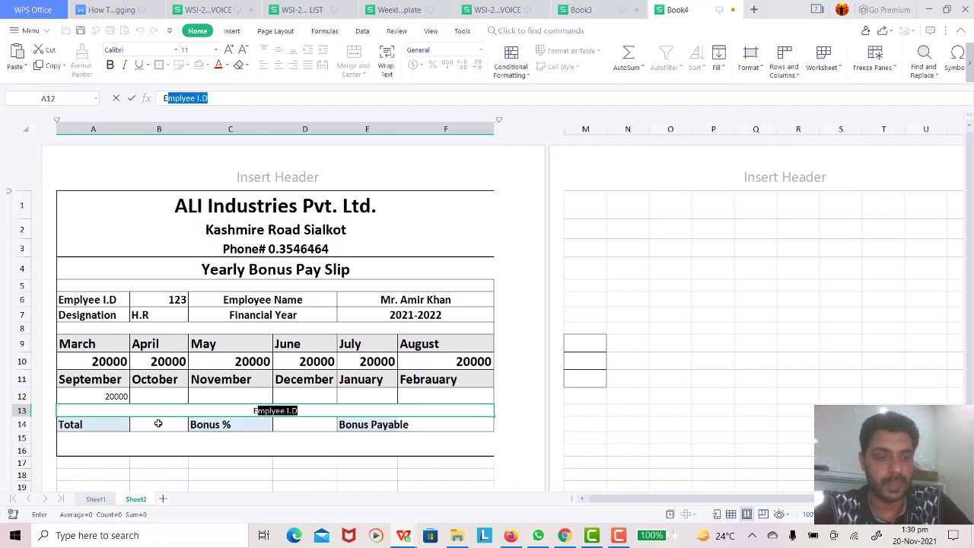
# Add the salary lookup for October and November, changing the column index for each month.
pyautogui.click(156, 397)
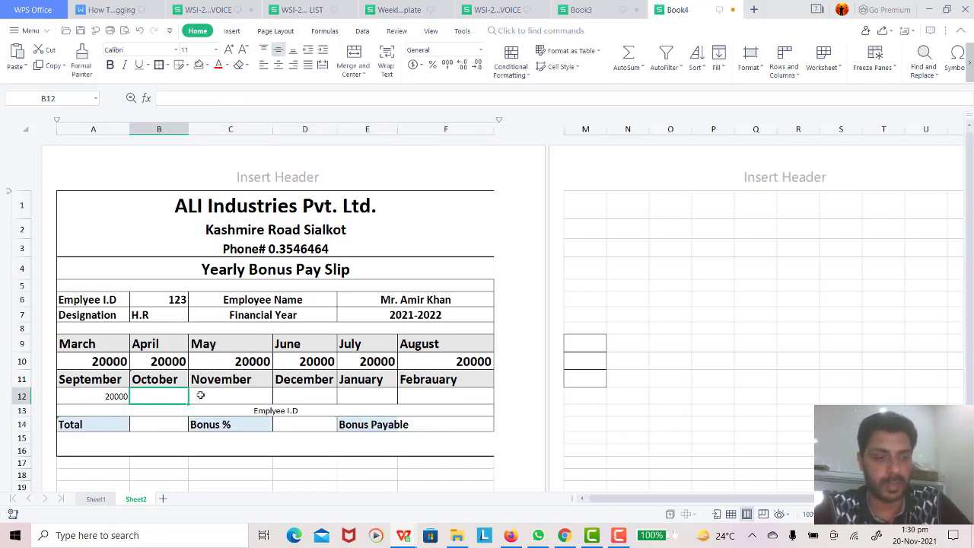
pyautogui.write('=VLOOKUP(B6,Sheet1!B3:U25,2,0)')
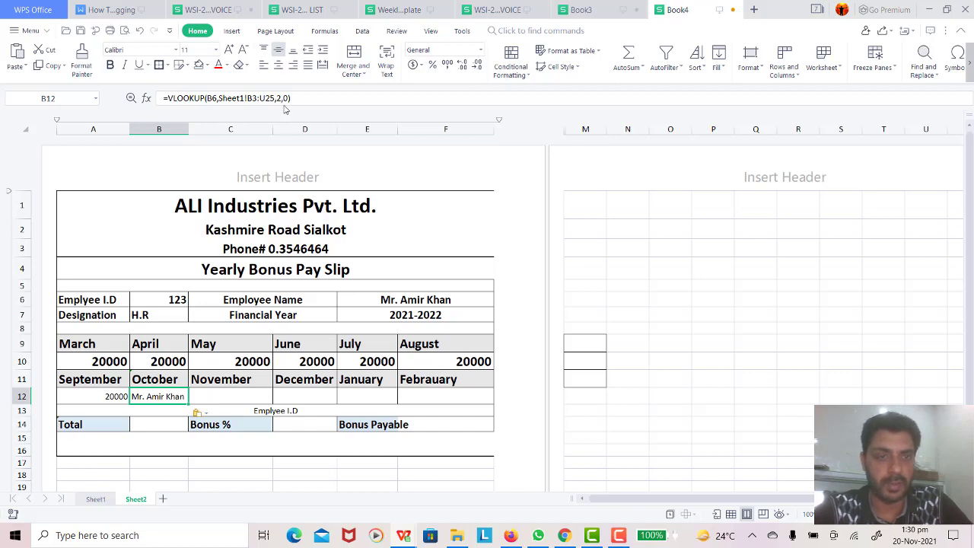
pyautogui.click(280, 98)
pyautogui.press('BackSpace')
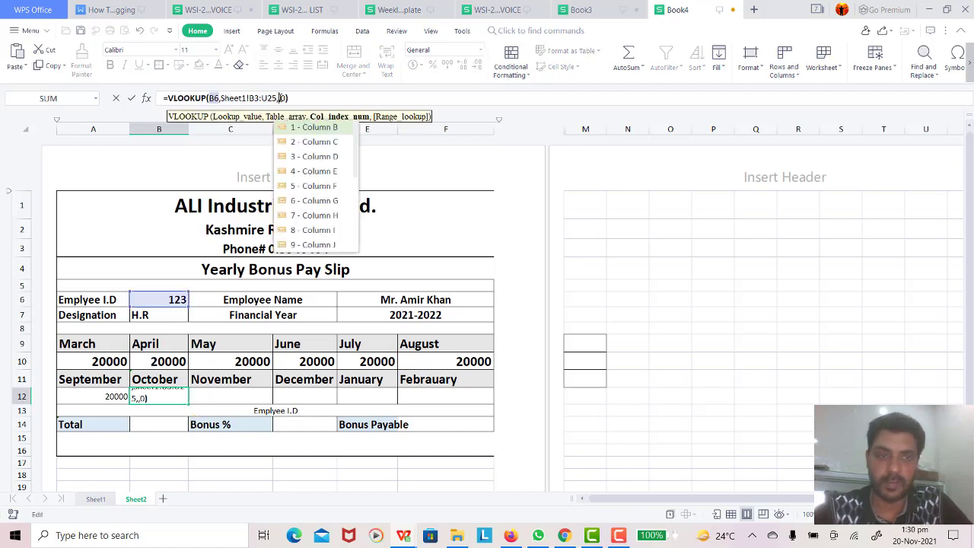
pyautogui.write('12')
pyautogui.press('Return')
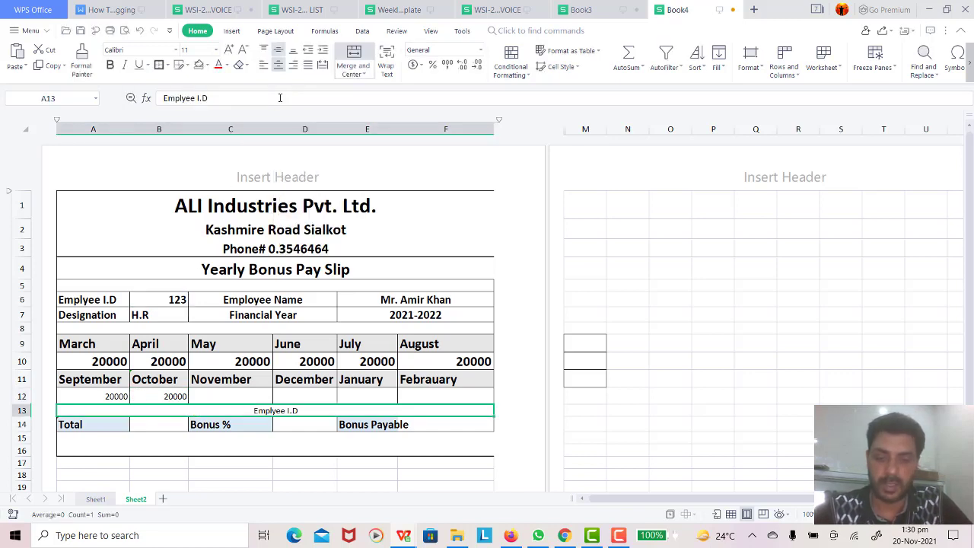
pyautogui.press('Up')
pyautogui.press('Right')
pyautogui.write('=VLOOKUP(B6,Sheet1!B3:U25,2,0)')
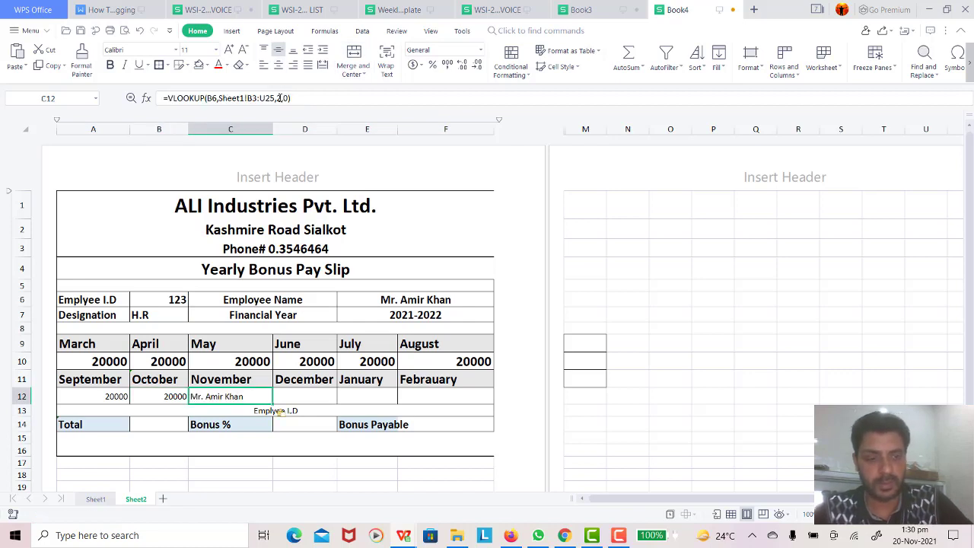
pyautogui.click(282, 97)
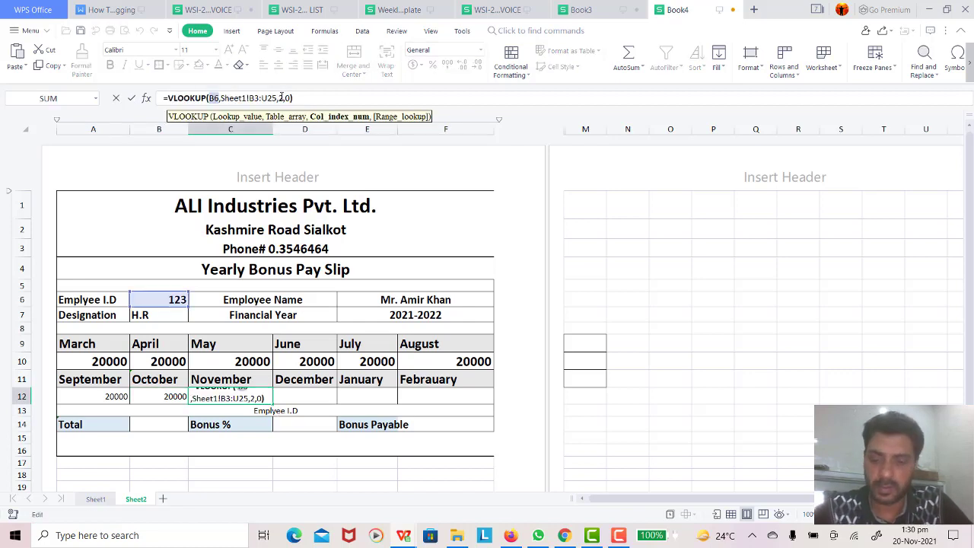
pyautogui.press('BackSpace')
pyautogui.write('14')
pyautogui.press('Return')
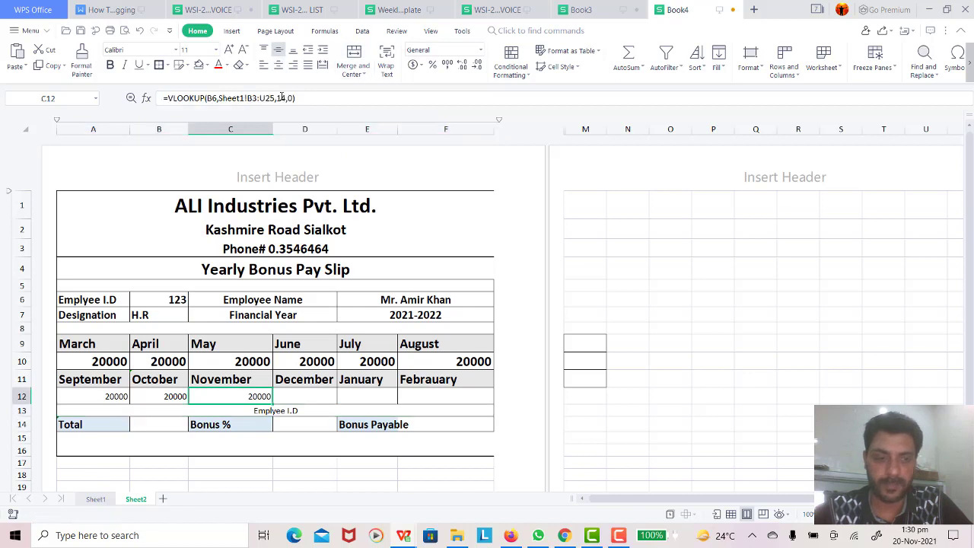
# Add the salary lookup for December and January with their own column indexes.
pyautogui.press('Right')
pyautogui.write('=VLOOKUP(B6,Sheet1!B3:U25,2,0)')
pyautogui.click(281, 97)
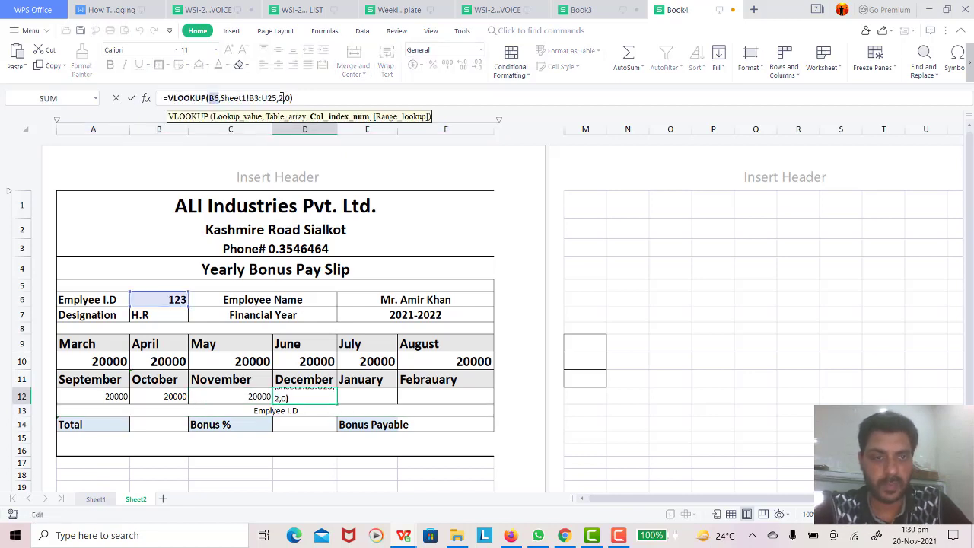
pyautogui.press('BackSpace')
pyautogui.write('15')
pyautogui.press('Return')
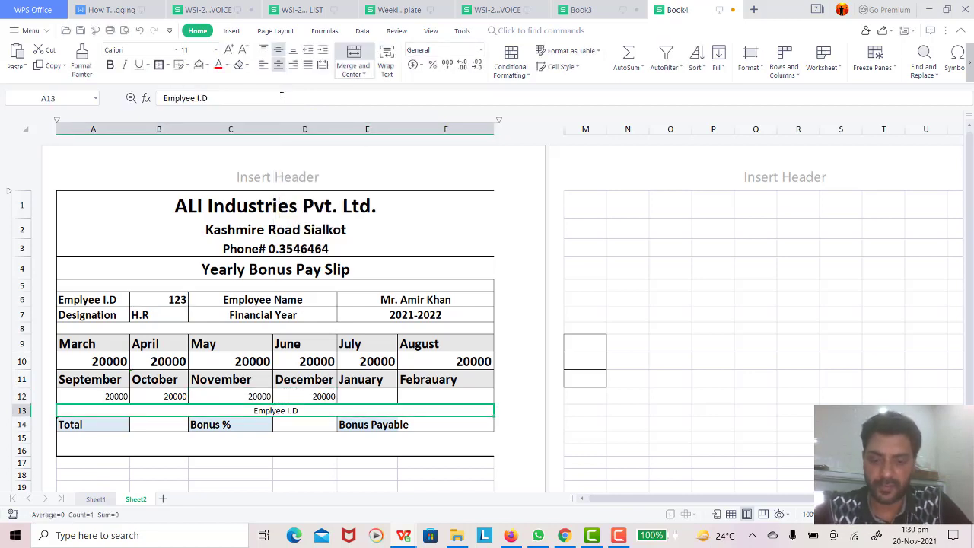
pyautogui.write('=VLOOKUP(B6,Sheet1!B3:U25,2,0)')
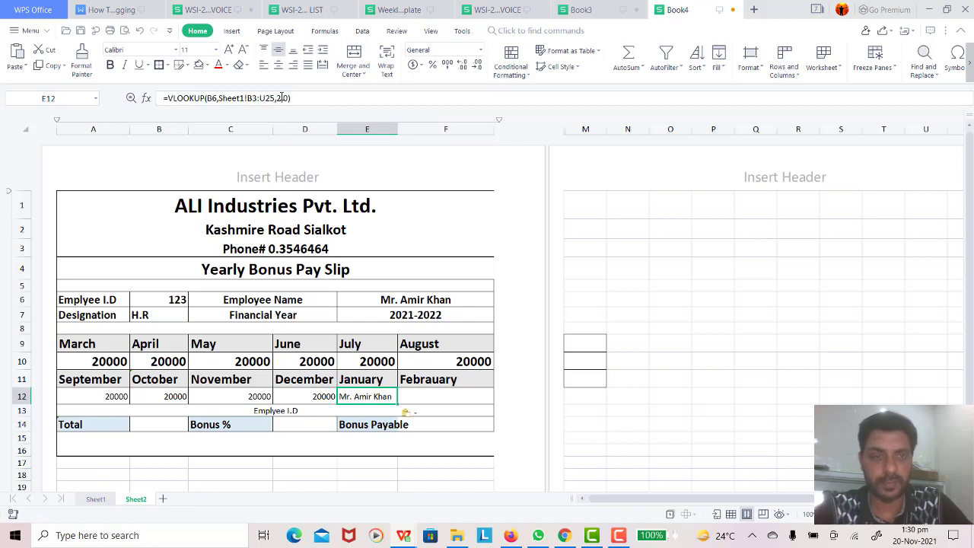
pyautogui.click(281, 97)
pyautogui.write('14')
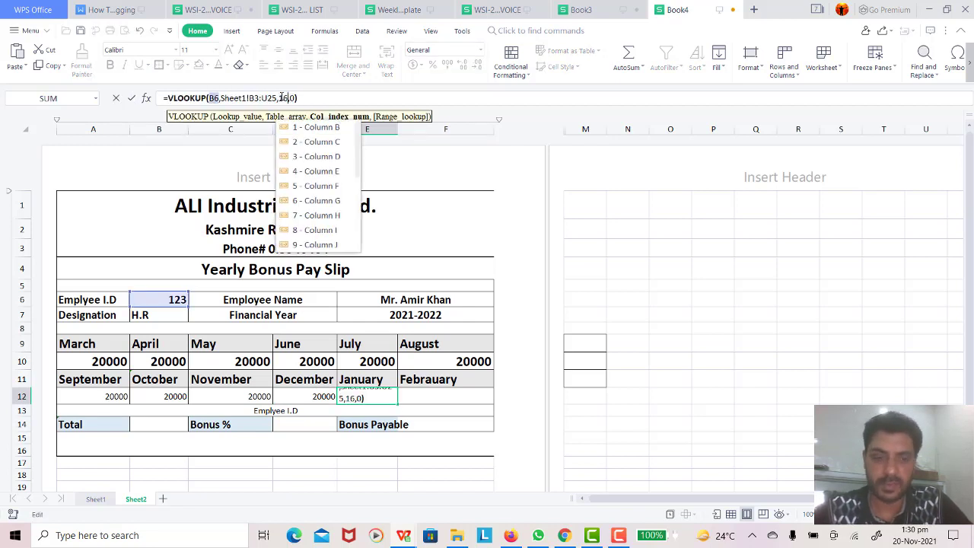
pyautogui.press('Return')
# Add the salary lookup for February so it shows 20000.
pyautogui.press('Up')
pyautogui.press('Right')
pyautogui.write('=VLOOKUP(B6,Sheet1!B3:U25,2,0)')
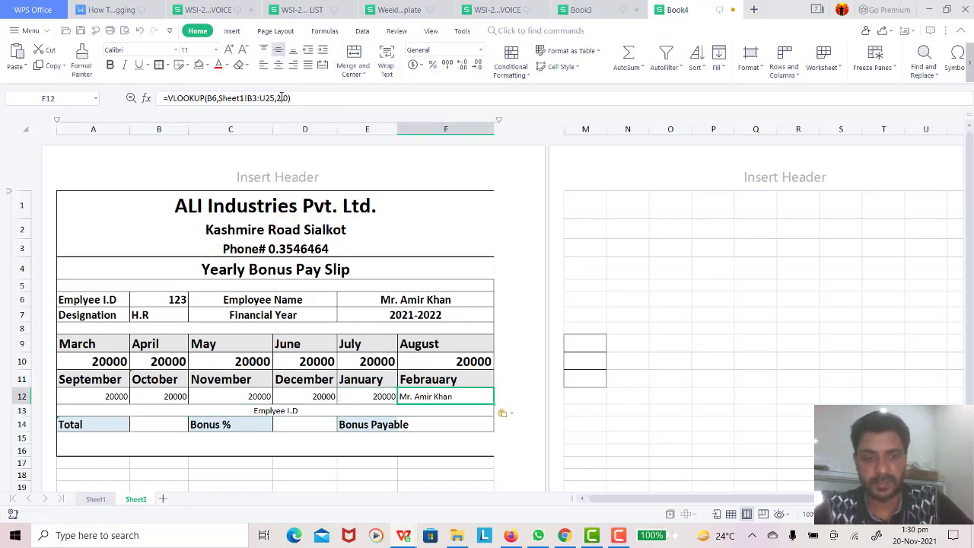
pyautogui.click(282, 97)
pyautogui.write('1')
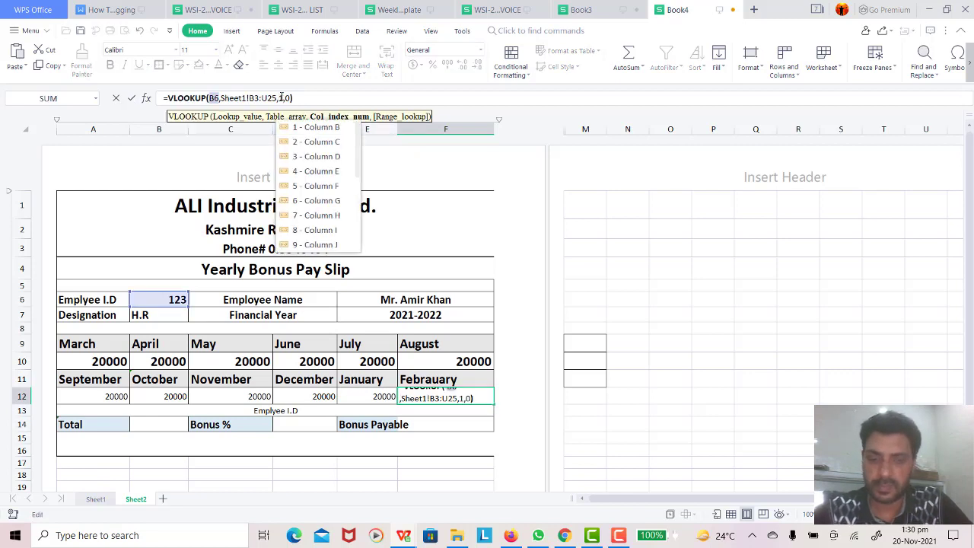
pyautogui.press('Return')
# Delete the stray 'Emplyee I.D' text in row 13.
pyautogui.press('Up')
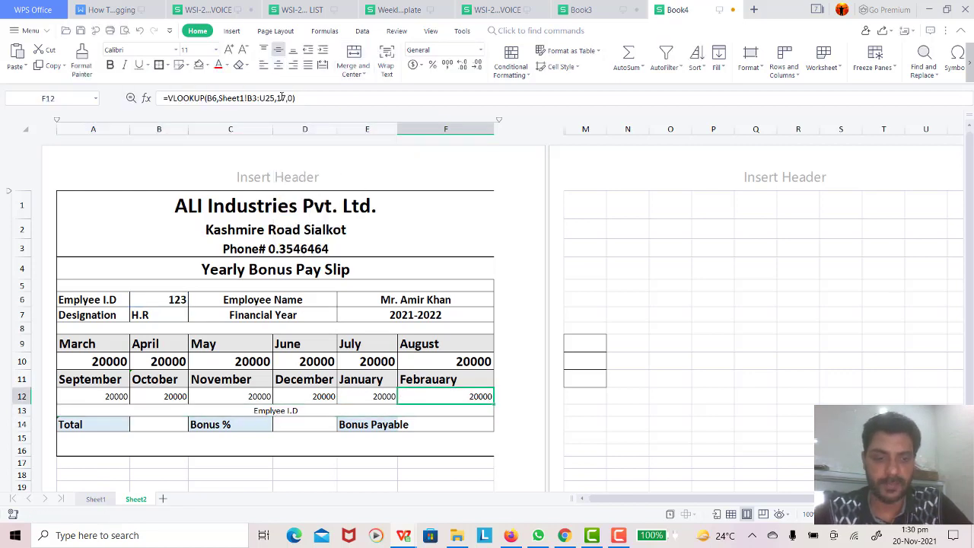
pyautogui.press('Down')
pyautogui.press('Down')
pyautogui.press('Up')
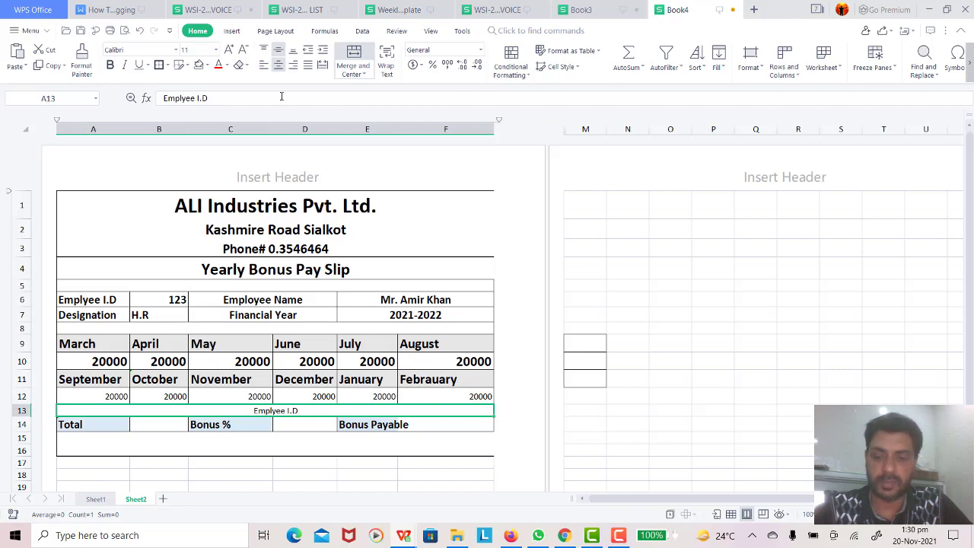
pyautogui.press('Delete')
pyautogui.hotkey('ctrl', '9')
# Look up the yearly Total with VLOOKUP column 18, showing 240000.
pyautogui.press('Left')
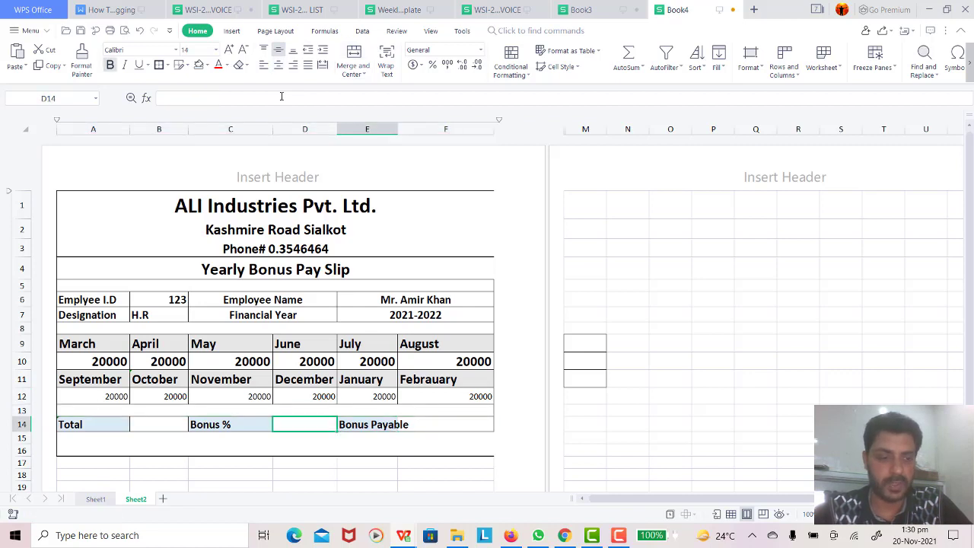
pyautogui.press('Left')
pyautogui.press('Left')
pyautogui.press('Left')
pyautogui.press('Right')
pyautogui.press('Left')
pyautogui.press('Right')
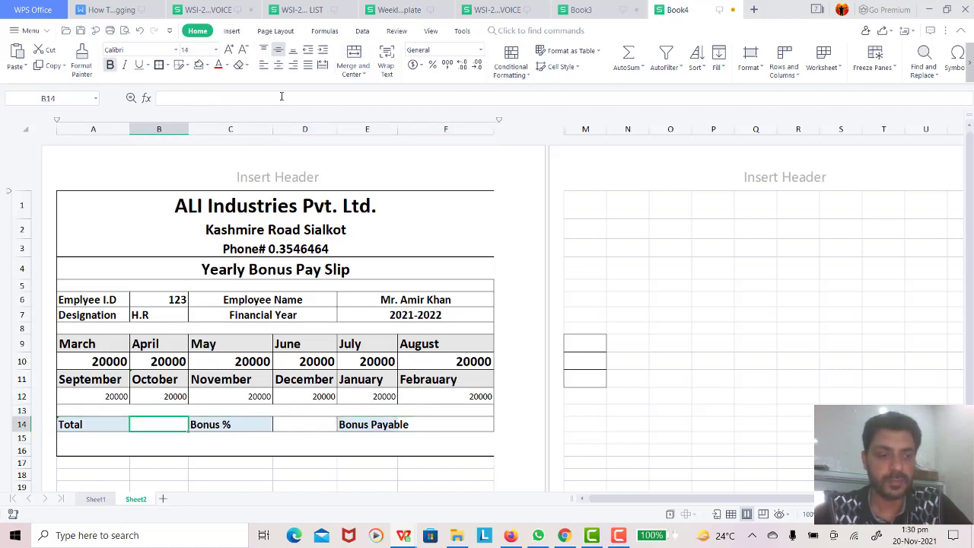
pyautogui.write('=VLOOKUP(B6,Sheet1!B3:U25,2,0)')
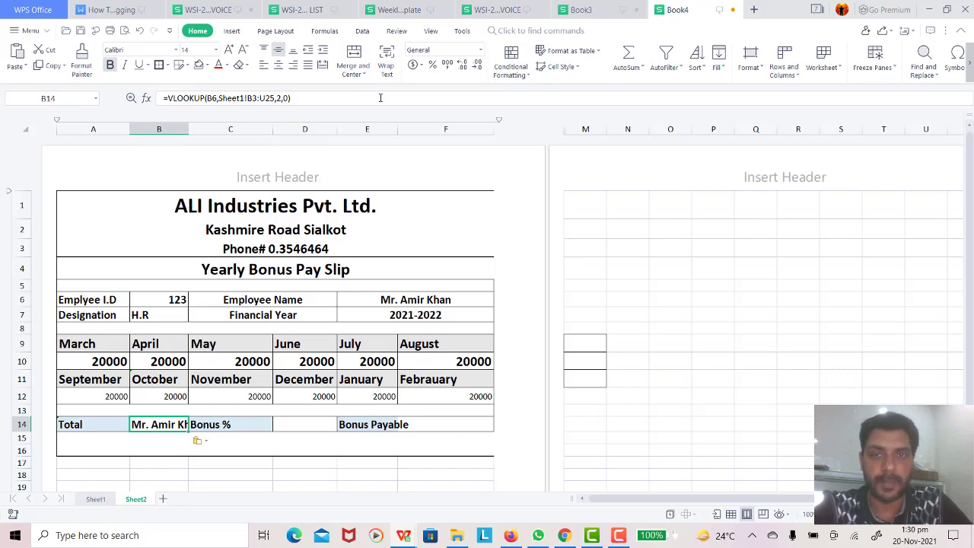
pyautogui.click(105, 501)
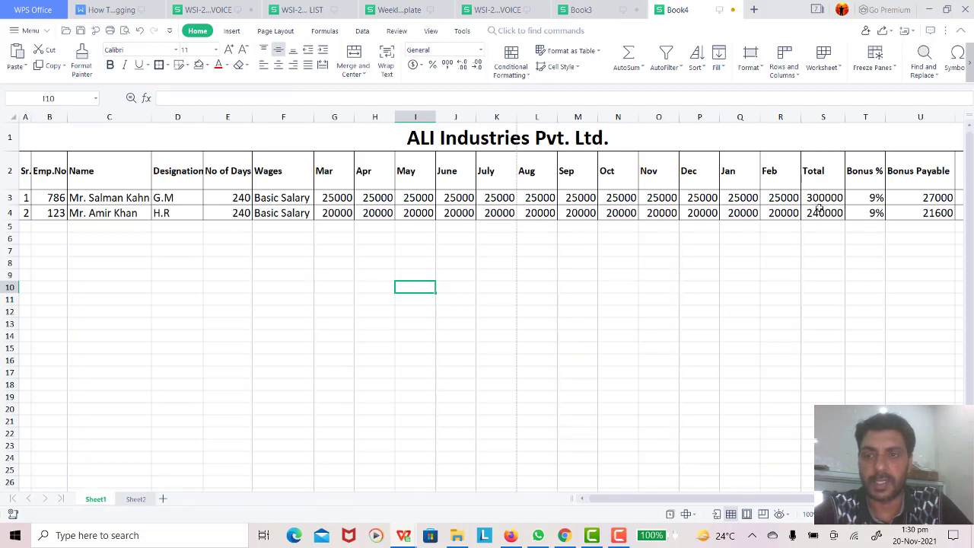
pyautogui.click(137, 499)
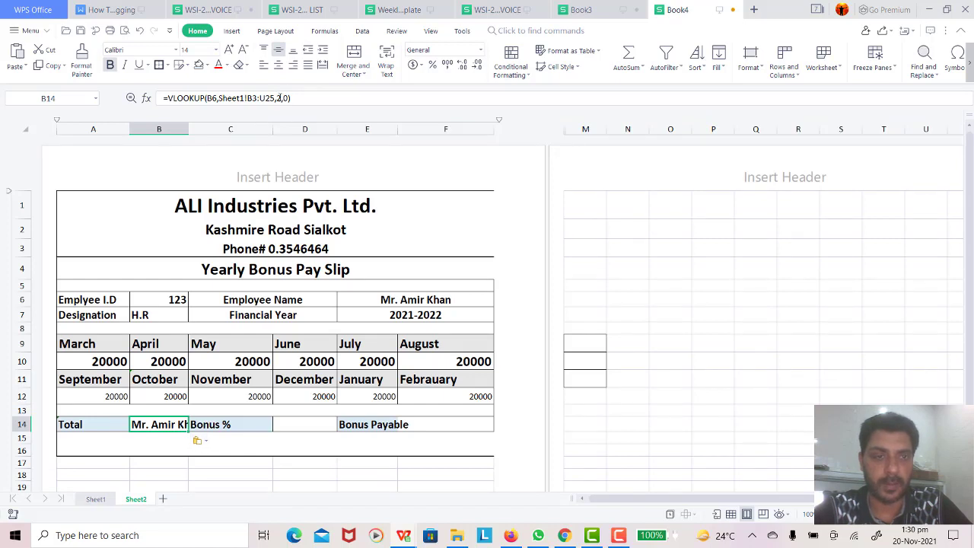
pyautogui.click(279, 98)
pyautogui.press('BackSpace')
pyautogui.write('18')
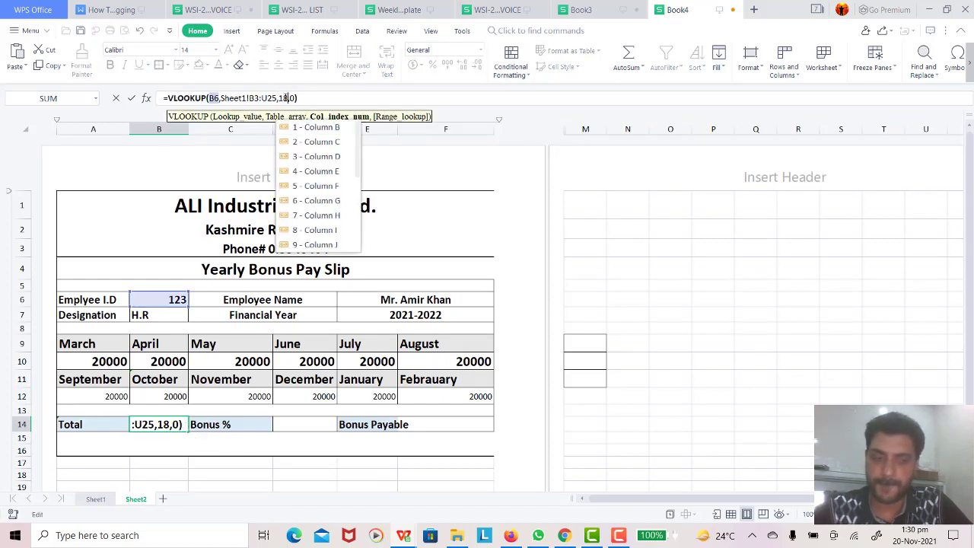
pyautogui.press('Return')
pyautogui.click(158, 424)
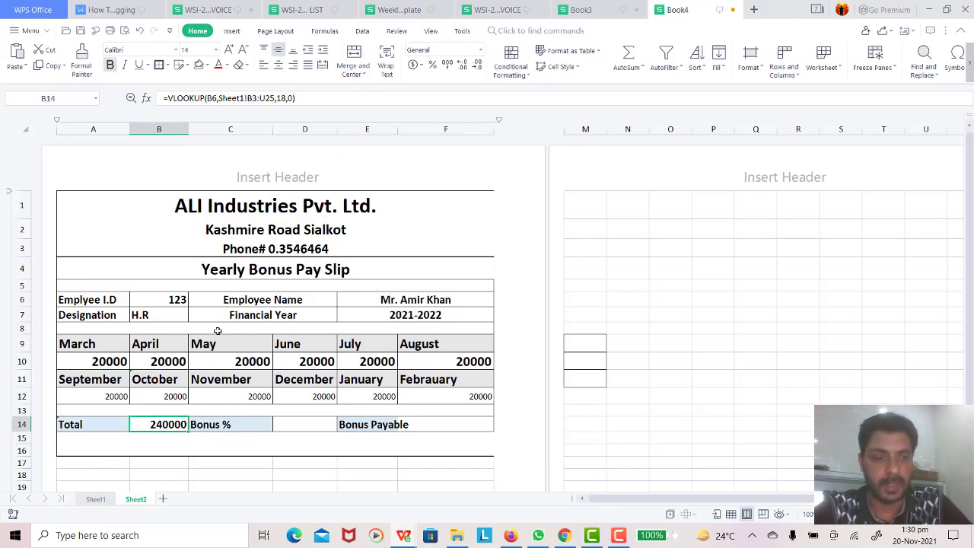
# Switch the Employee I.D to 786 and check Sheet1, so the Total reads 300000.
pyautogui.click(176, 303)
pyautogui.click(193, 302)
pyautogui.click(174, 319)
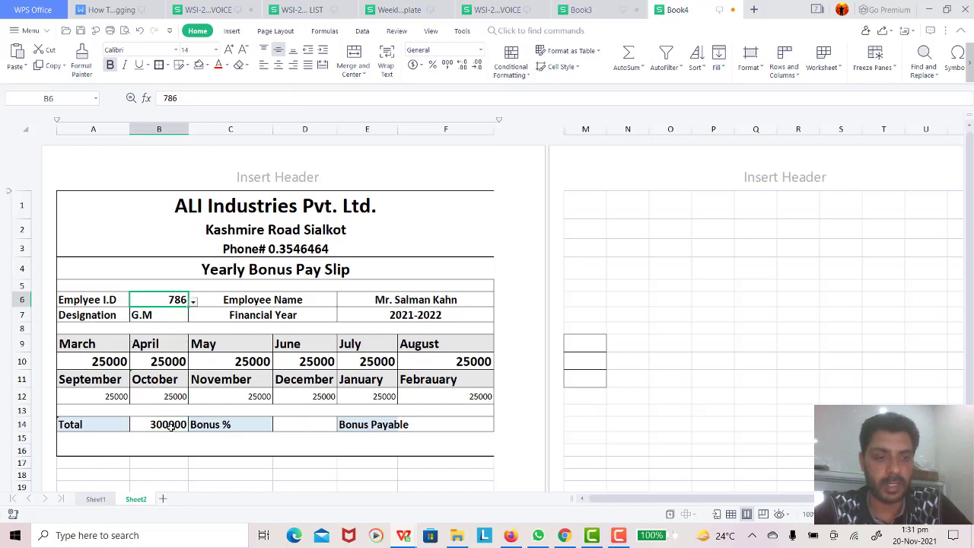
pyautogui.click(95, 498)
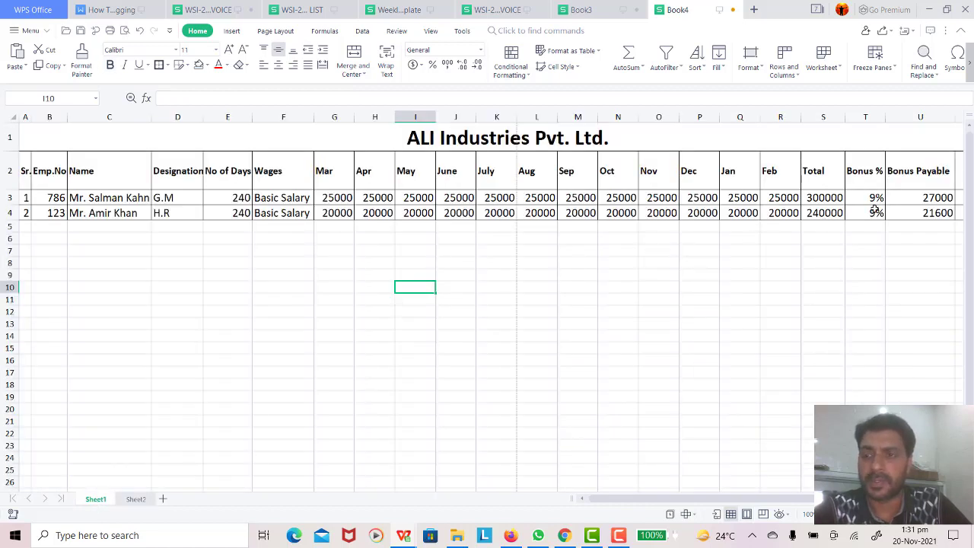
pyautogui.click(135, 498)
pyautogui.click(288, 429)
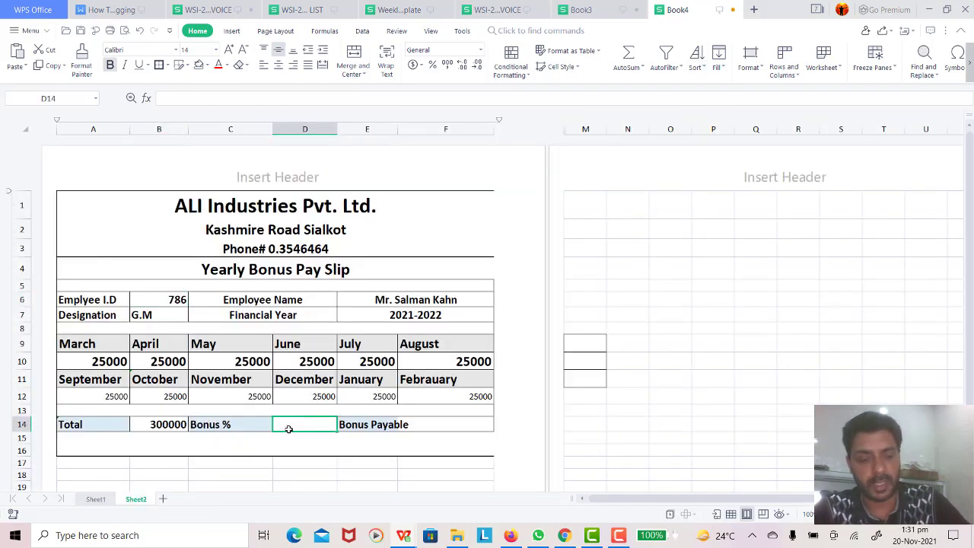
# Look up the bonus rate with VLOOKUP column 19 and format it as a percentage (9%).
pyautogui.write('=VLOOKUP(B6,Sheet1!B3:U25,2,0)')
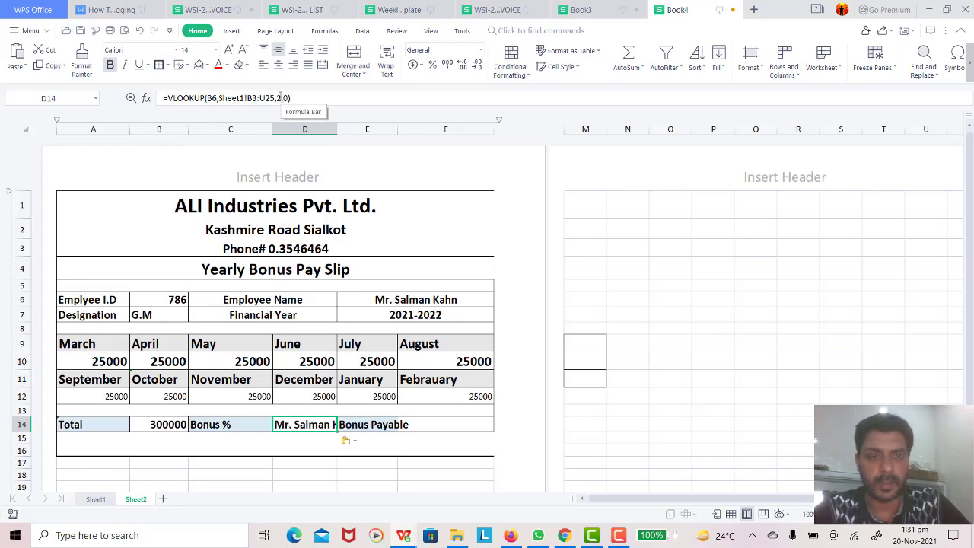
pyautogui.click(280, 97)
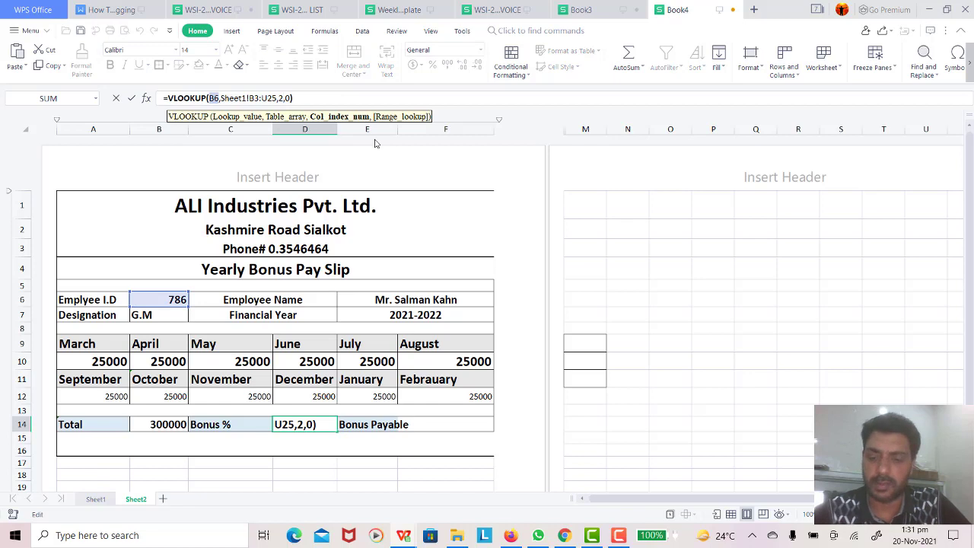
pyautogui.press('BackSpace')
pyautogui.write('19')
pyautogui.press('Return')
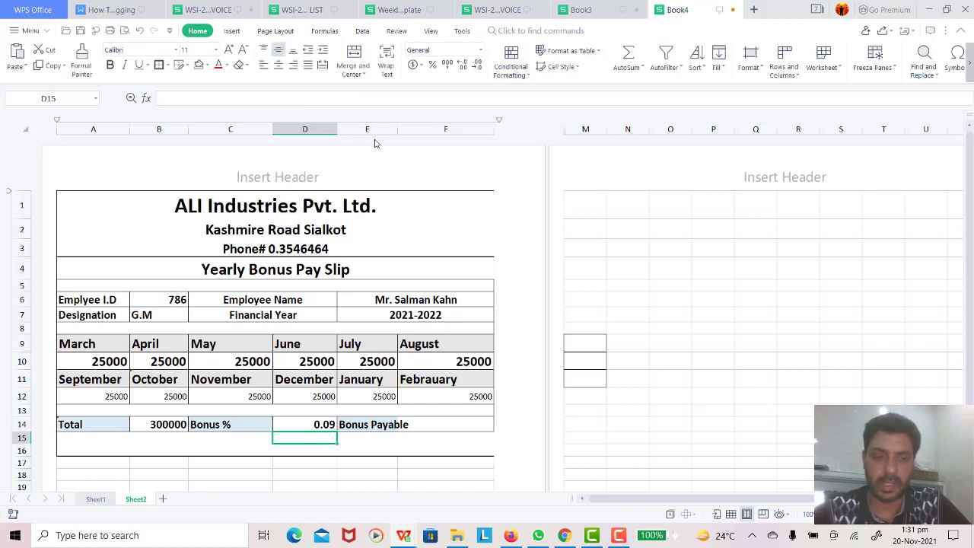
pyautogui.press('Up')
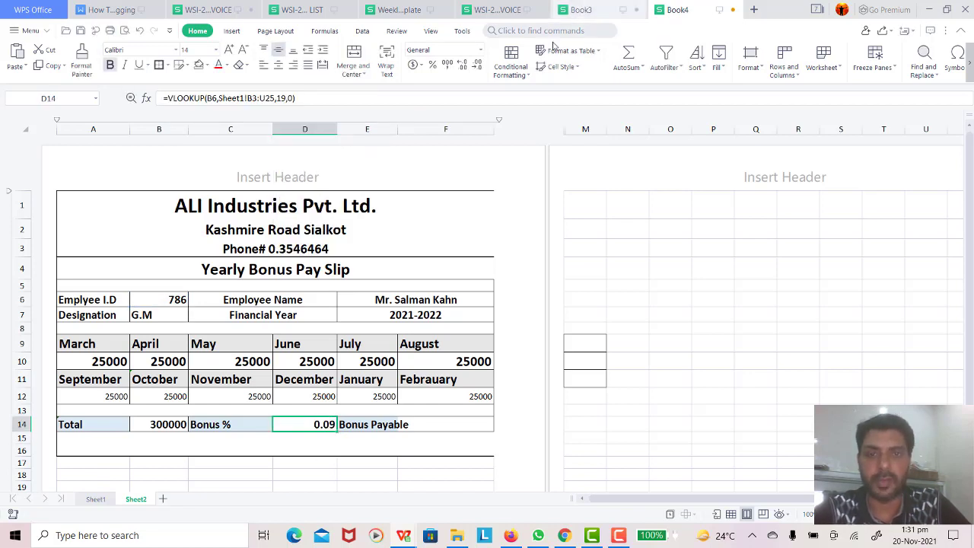
pyautogui.click(434, 66)
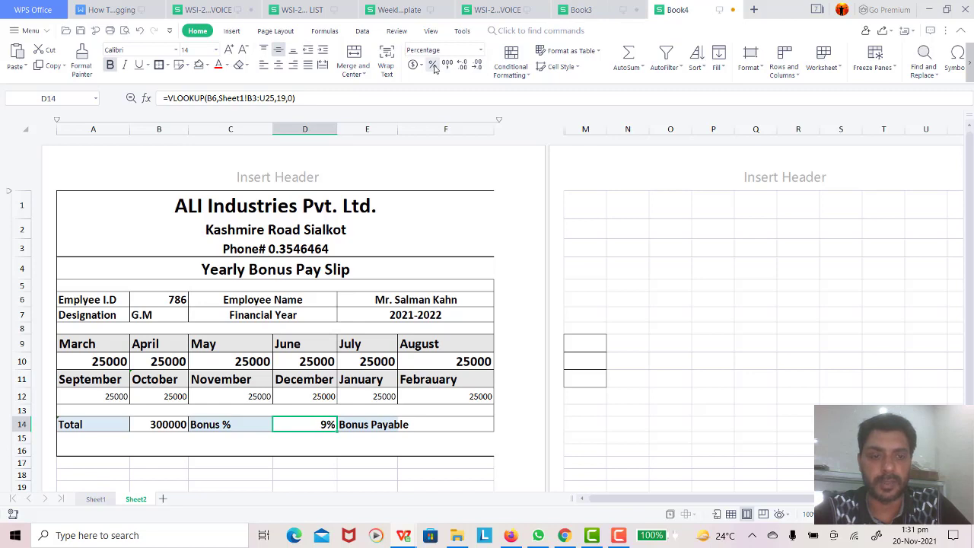
pyautogui.click(372, 450)
pyautogui.click(324, 424)
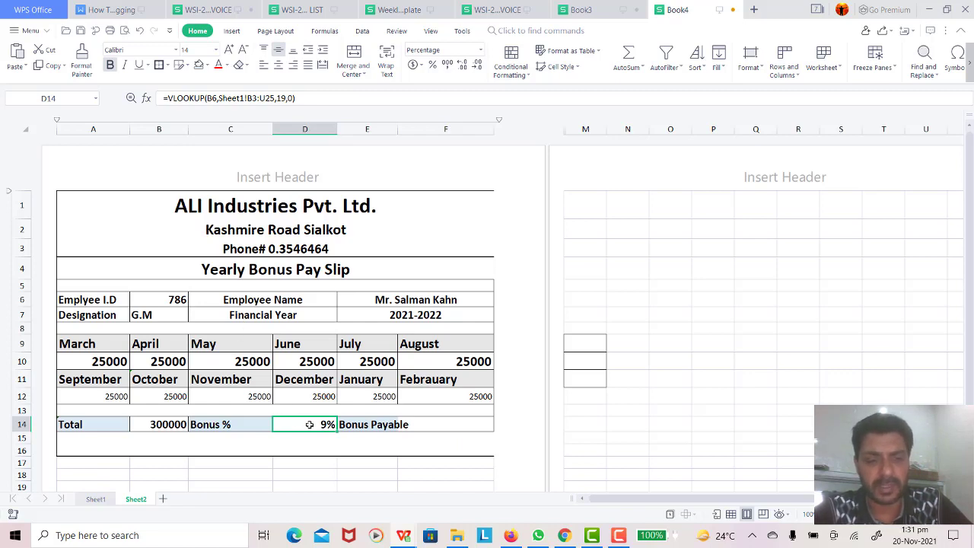
# Paste the lookup into Bonus Payable with column index 20, returning 27000.
pyautogui.click(441, 424)
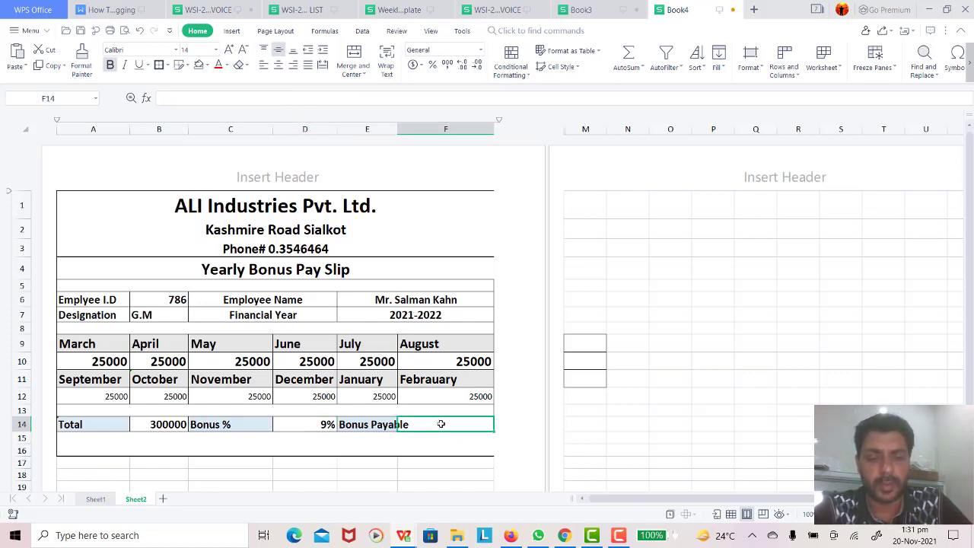
pyautogui.write('=VLOOKUP(B6,Sheet1!B3:U25,2,0)')
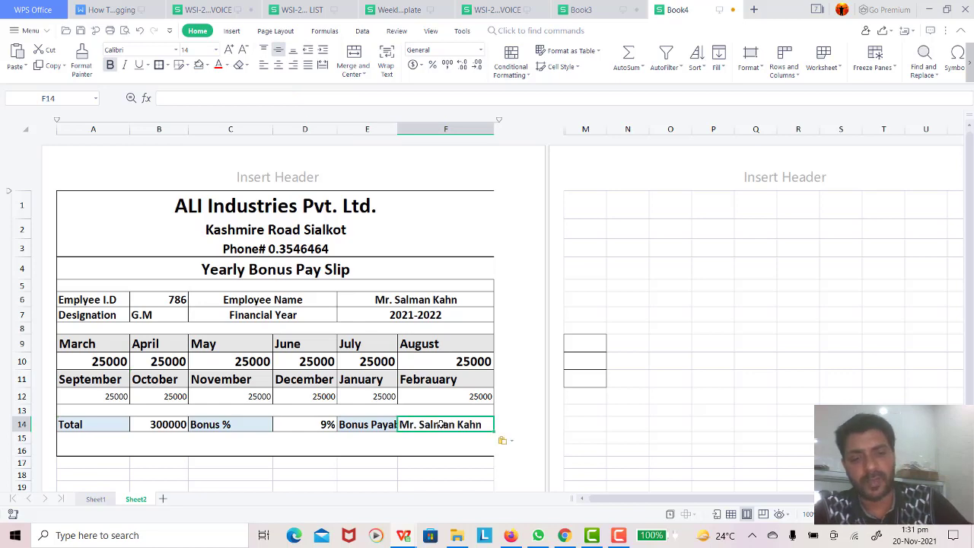
pyautogui.click(281, 98)
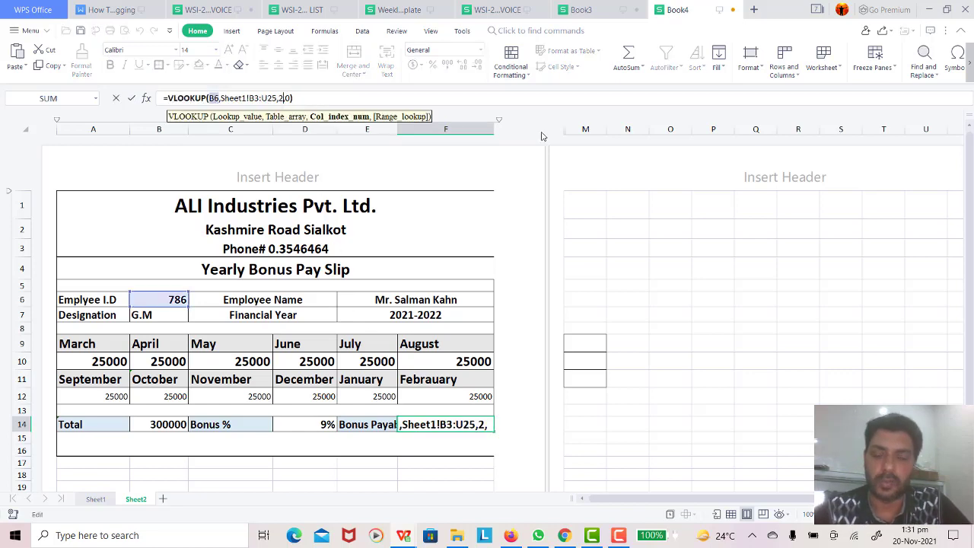
pyautogui.press('BackSpace')
pyautogui.write('20')
pyautogui.press('Return')
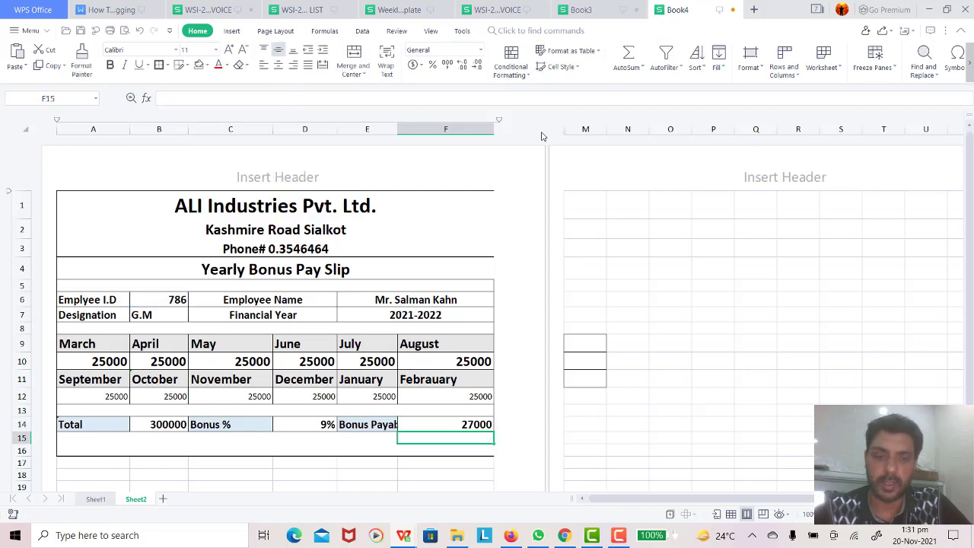
pyautogui.press('Up')
pyautogui.press('Down')
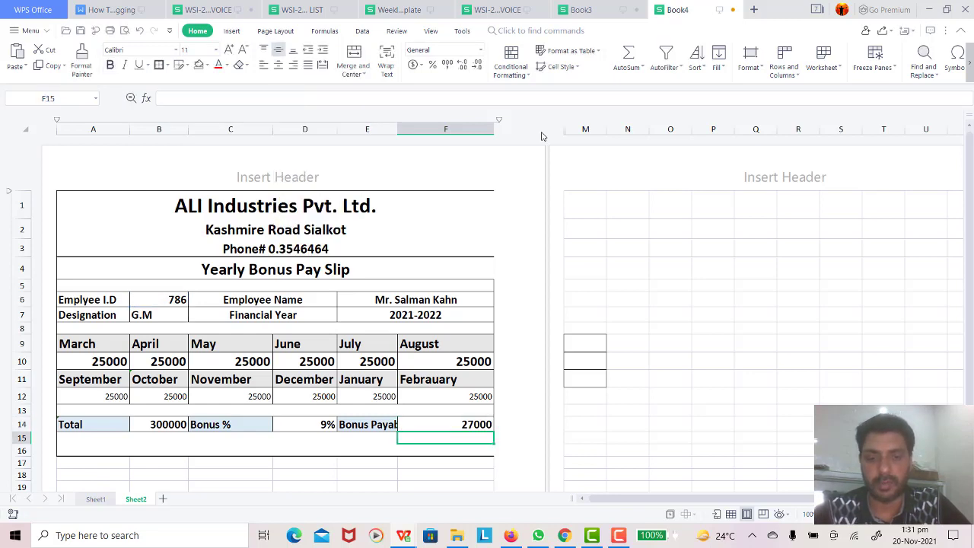
pyautogui.press('Up')
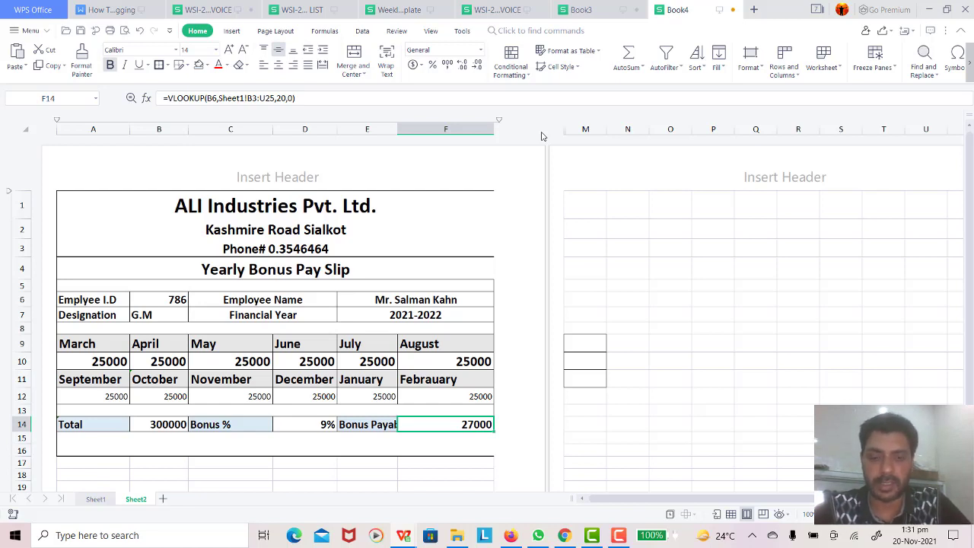
# Erase the Bonus Payable lookup formula from the formula bar.
pyautogui.click(297, 99)
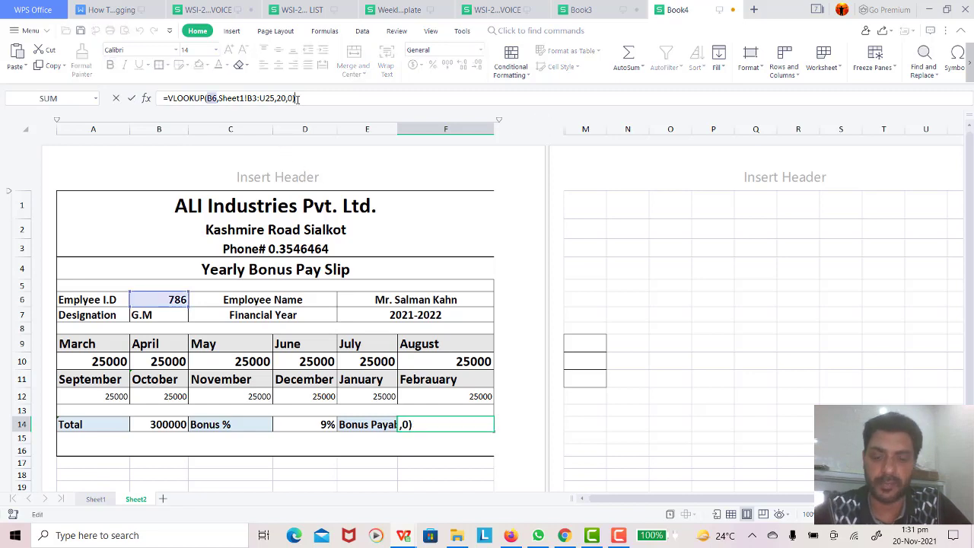
pyautogui.click(298, 99)
pyautogui.press('BackSpace')
pyautogui.press('BackSpace')
pyautogui.press('BackSpace')
pyautogui.press('BackSpace')
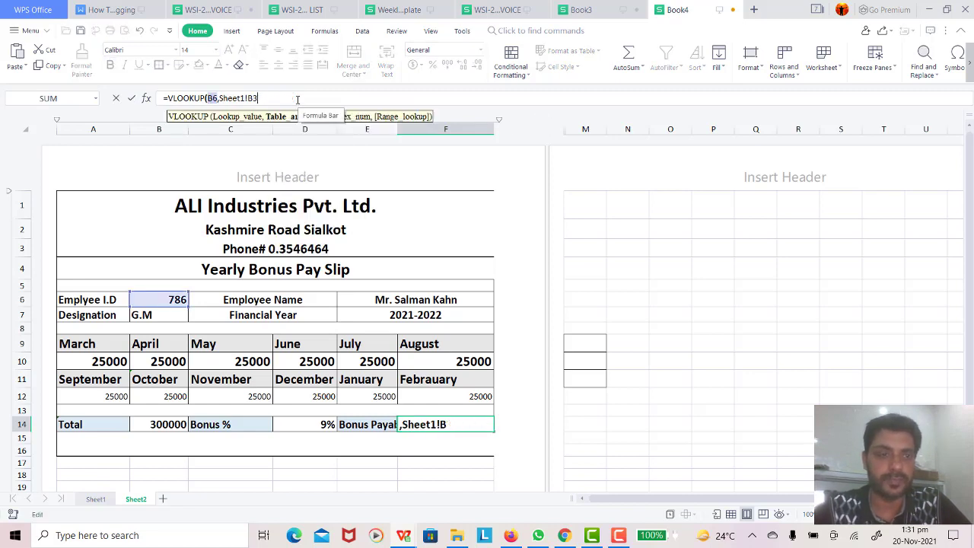
pyautogui.press('BackSpace')
pyautogui.press('BackSpace')
pyautogui.press('BackSpace')
pyautogui.press('BackSpace')
pyautogui.press('BackSpace')
pyautogui.press('BackSpace')
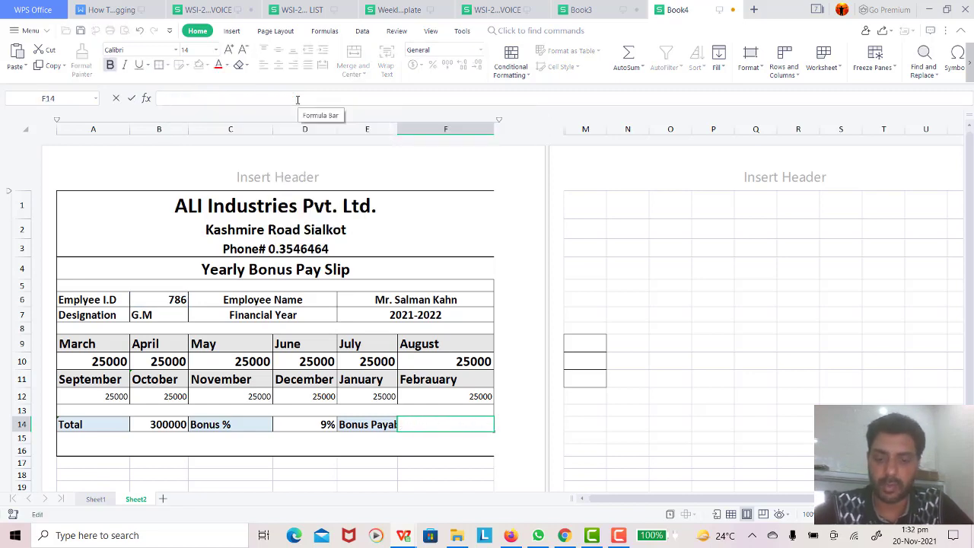
# Enter =ROUND(B14*D14,0) in Bonus Payable to get 27000, then view Sheet1.
pyautogui.write('=rou')
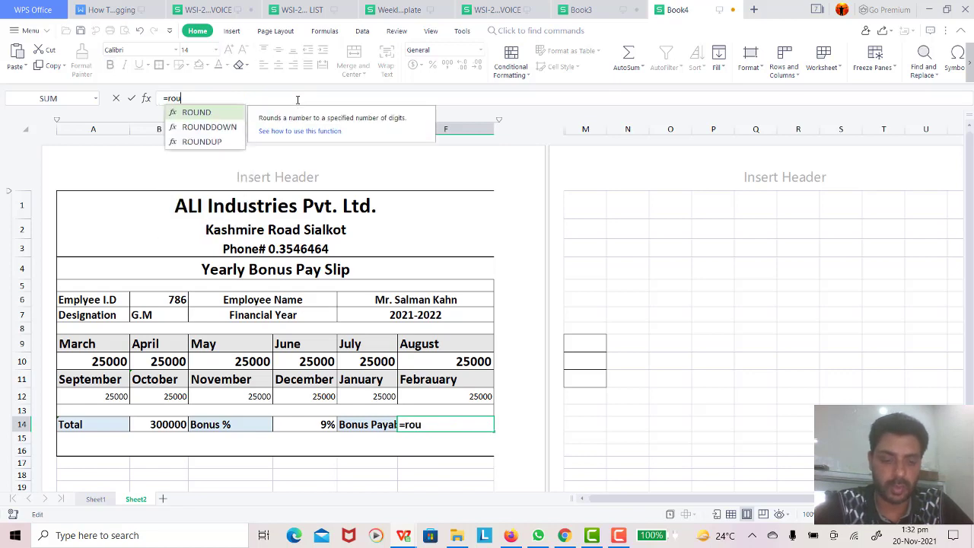
pyautogui.write('nd(')
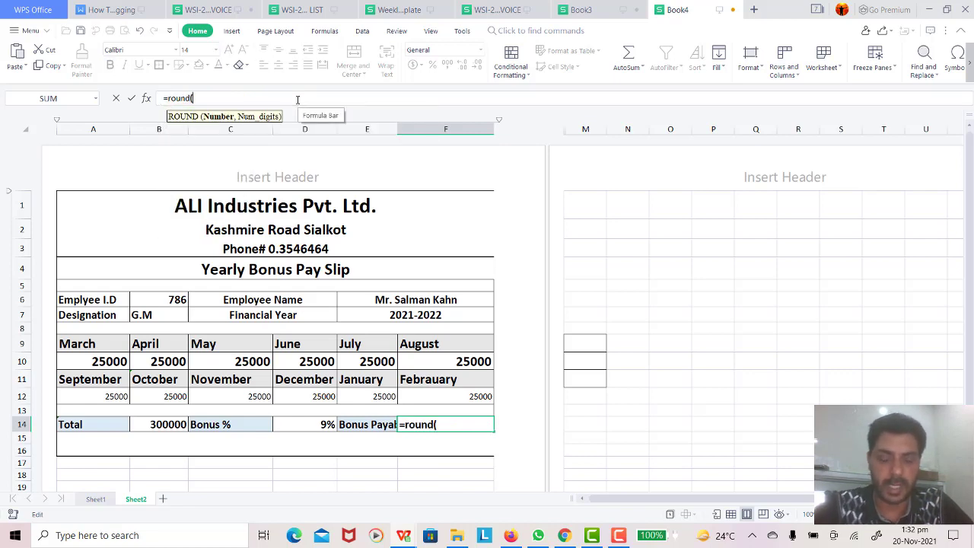
pyautogui.click(175, 427)
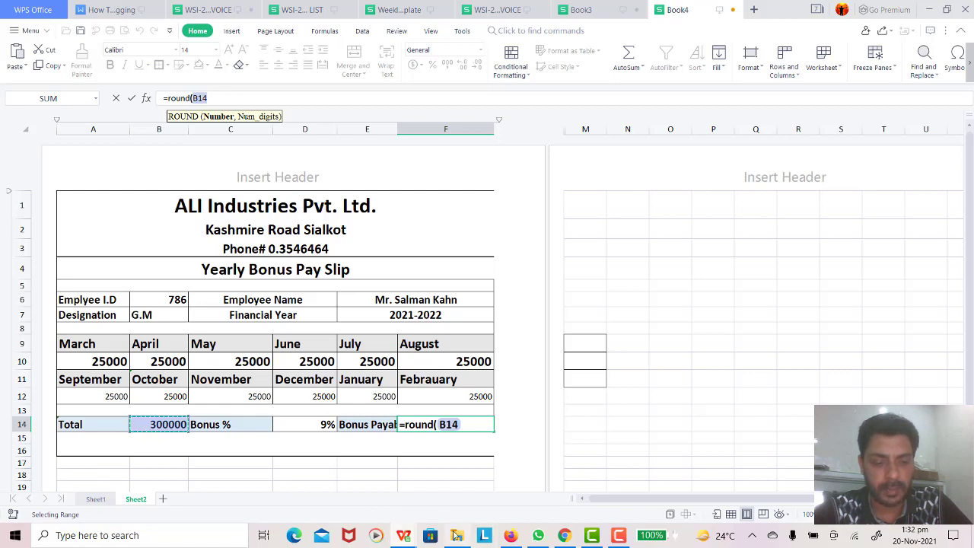
pyautogui.moveTo(462, 540)
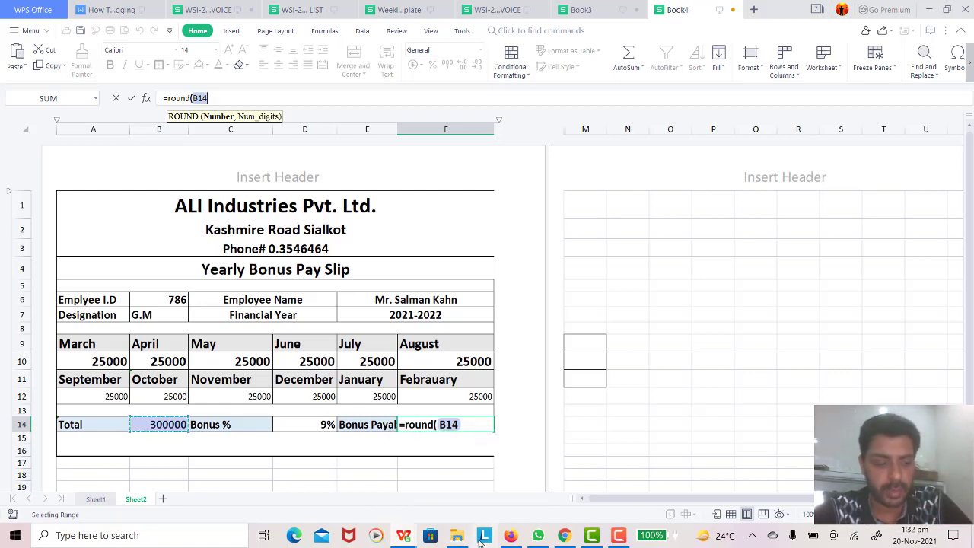
pyautogui.write('*')
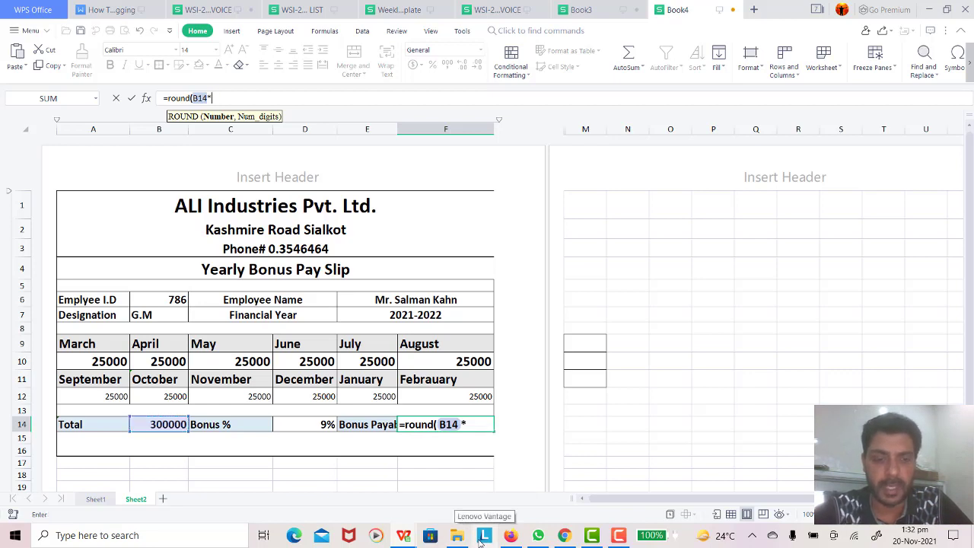
pyautogui.click(323, 426)
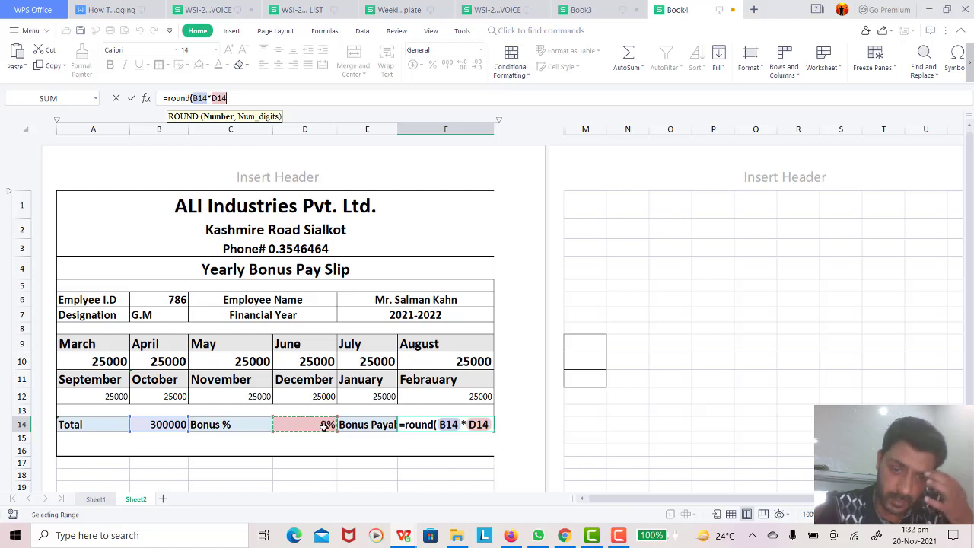
pyautogui.write(',0')
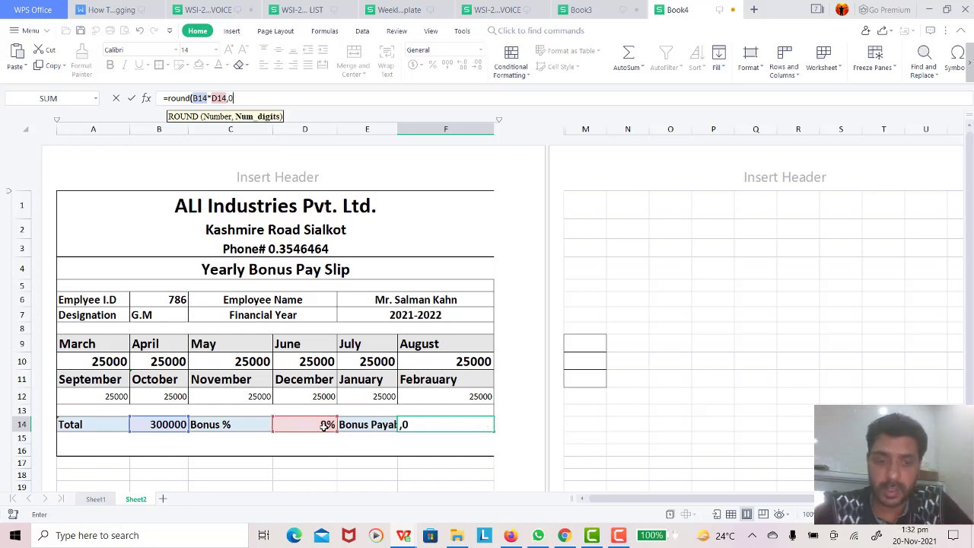
pyautogui.press('Return')
pyautogui.press('Up')
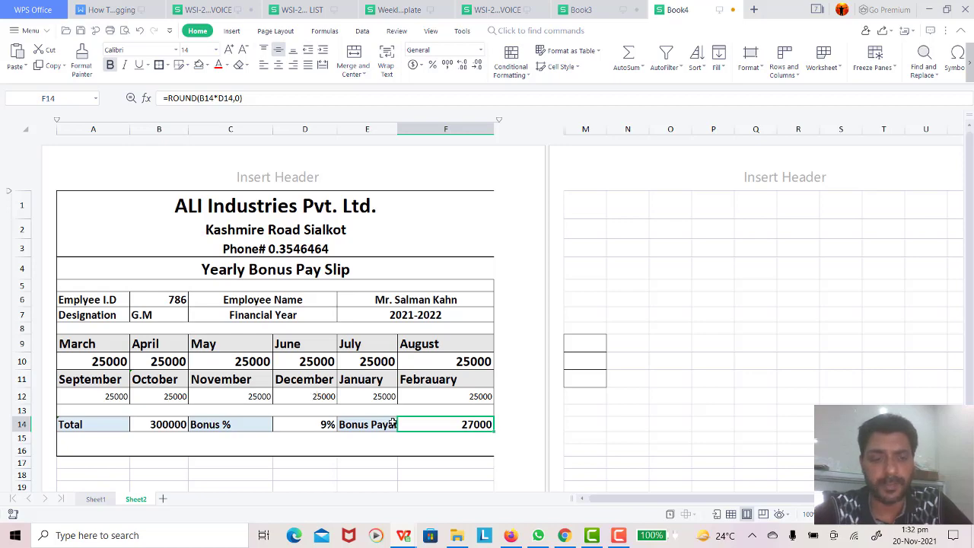
pyautogui.click(95, 499)
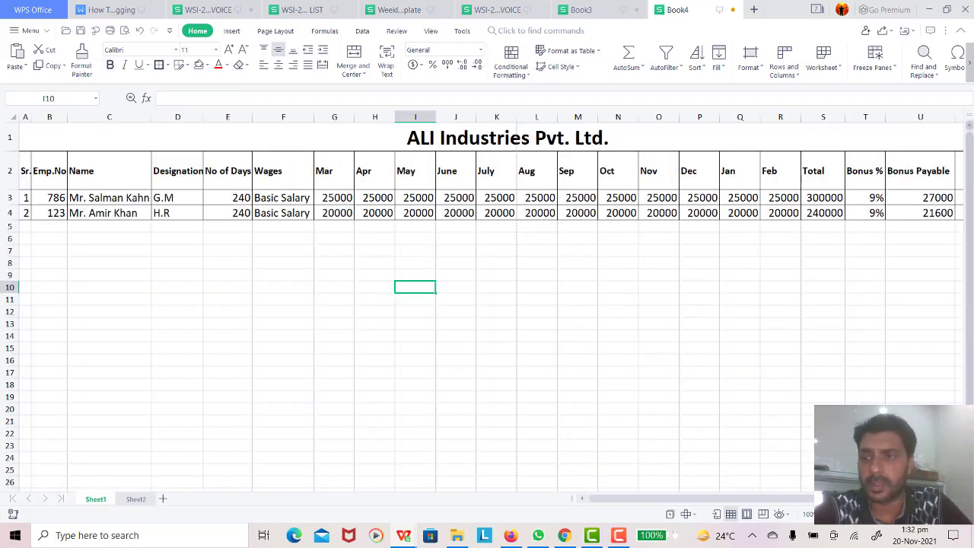
# Change the Employee I.D to 123 and verify Total 240000 and bonus payable 21600 against Sheet1.
pyautogui.click(136, 498)
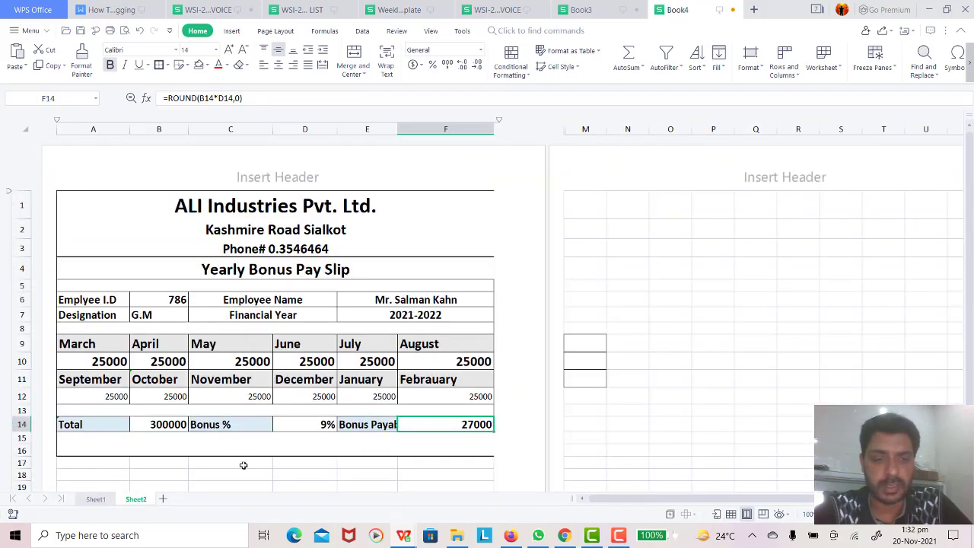
pyautogui.click(177, 300)
pyautogui.click(193, 301)
pyautogui.click(167, 330)
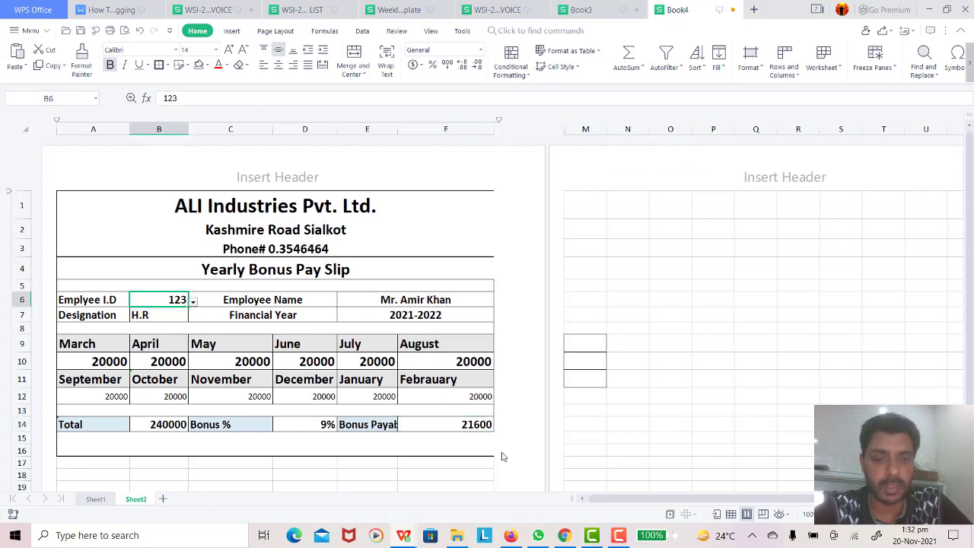
pyautogui.click(92, 499)
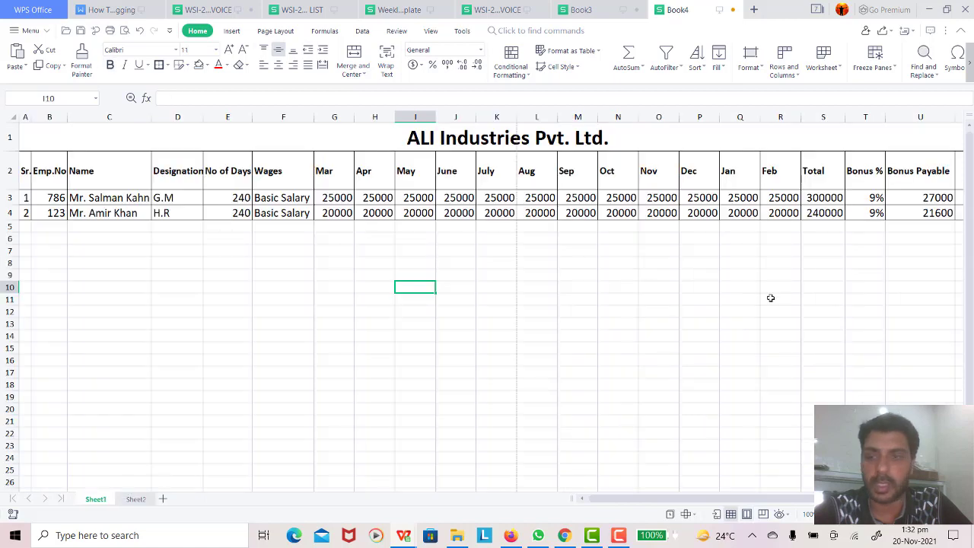
pyautogui.click(136, 498)
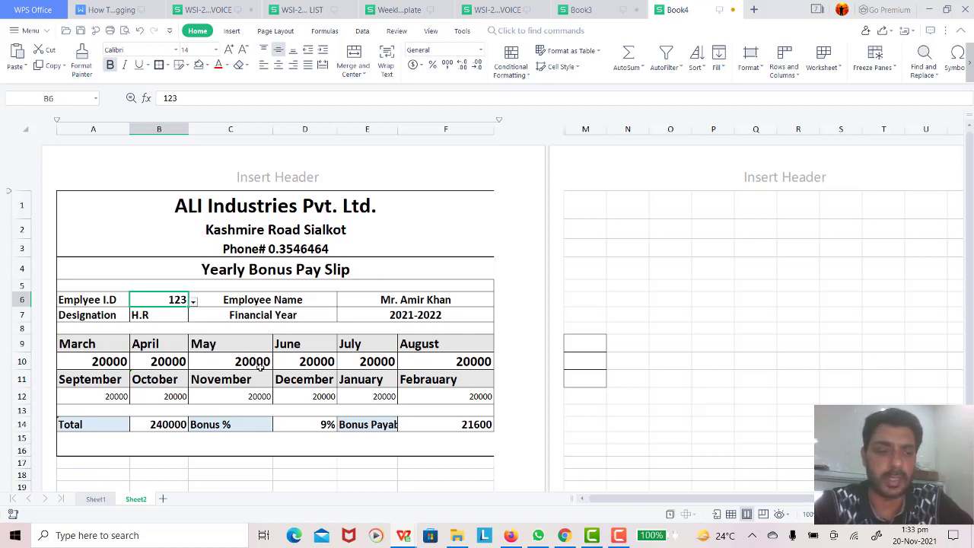
# Make A12:F12 bold at font size 16 to match the March–August row.
pyautogui.click(114, 391)
pyautogui.hotkey('shift', 'Right')
pyautogui.hotkey('shift', 'Right')
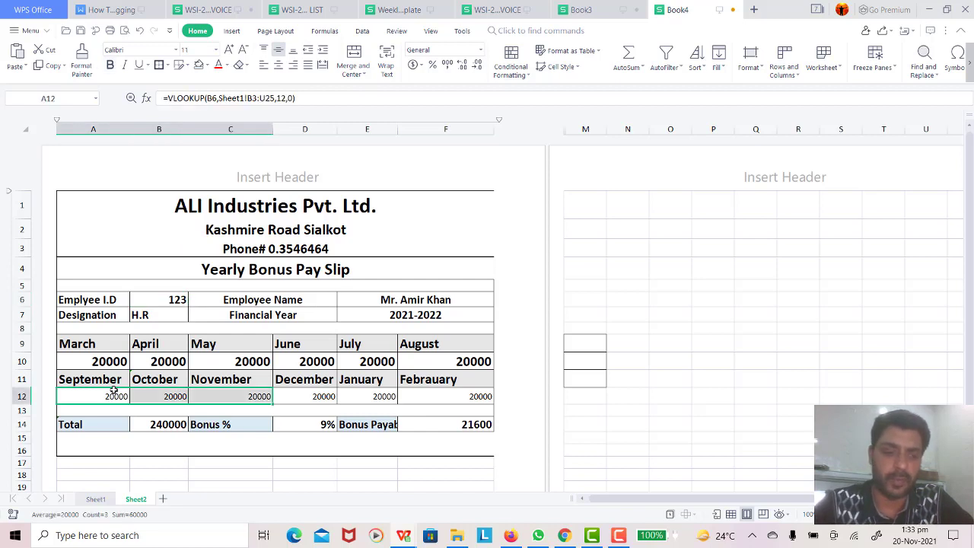
pyautogui.hotkey('shift', 'Right')
pyautogui.hotkey('shift', 'Right')
pyautogui.hotkey('shift', 'Right')
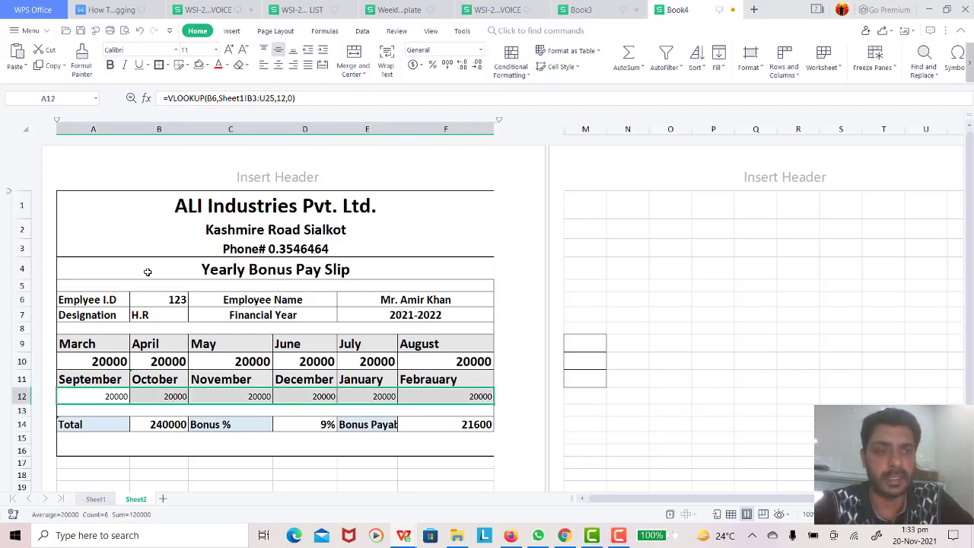
pyautogui.click(230, 51)
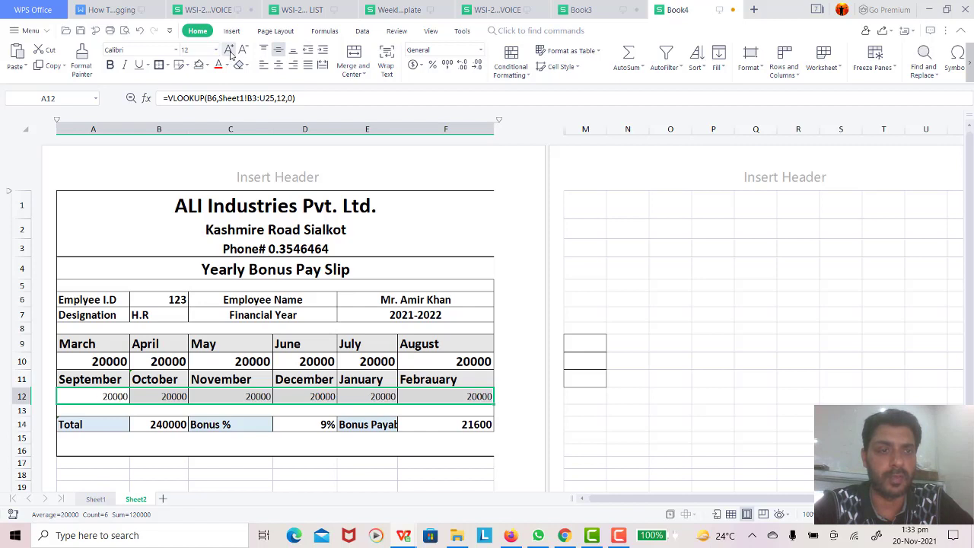
pyautogui.click(229, 51)
pyautogui.click(230, 51)
pyautogui.click(109, 64)
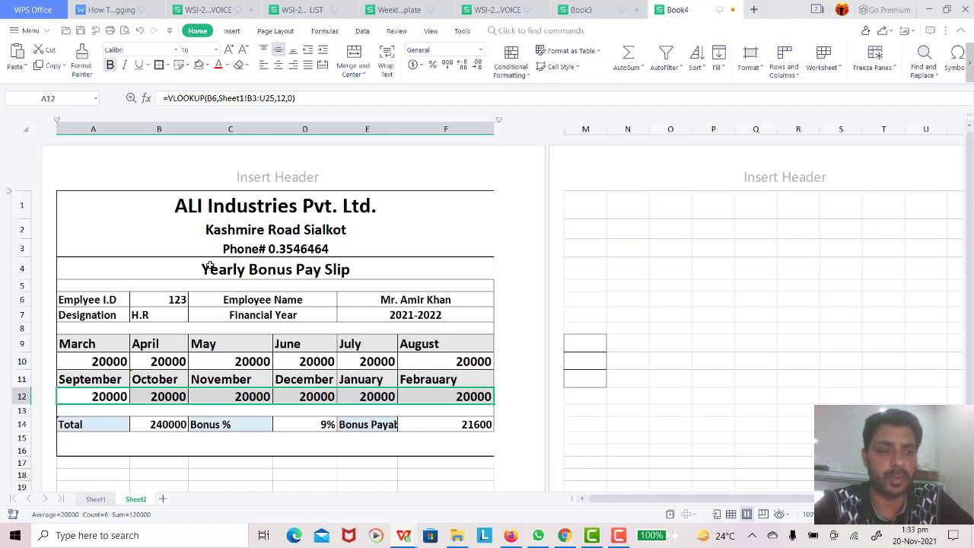
pyautogui.click(483, 414)
pyautogui.click(400, 485)
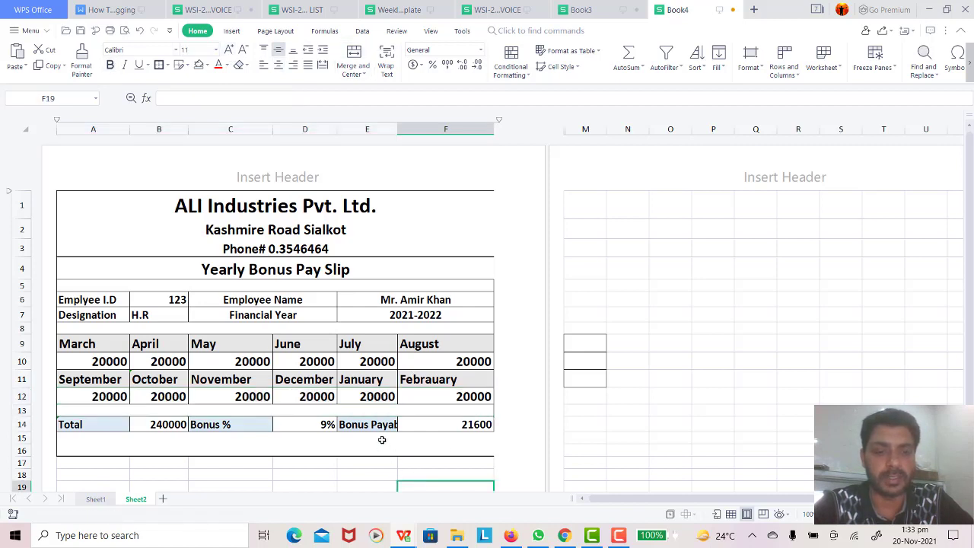
pyautogui.click(618, 535)
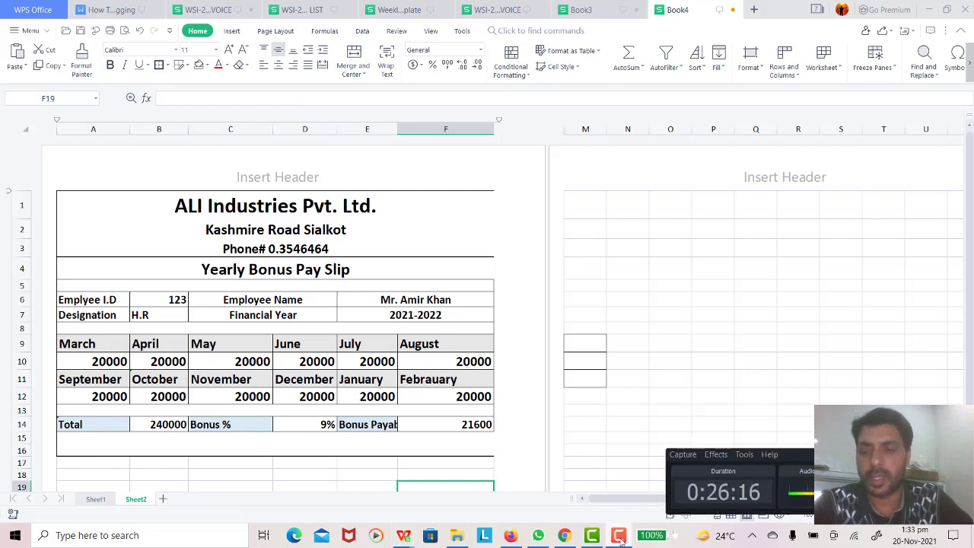